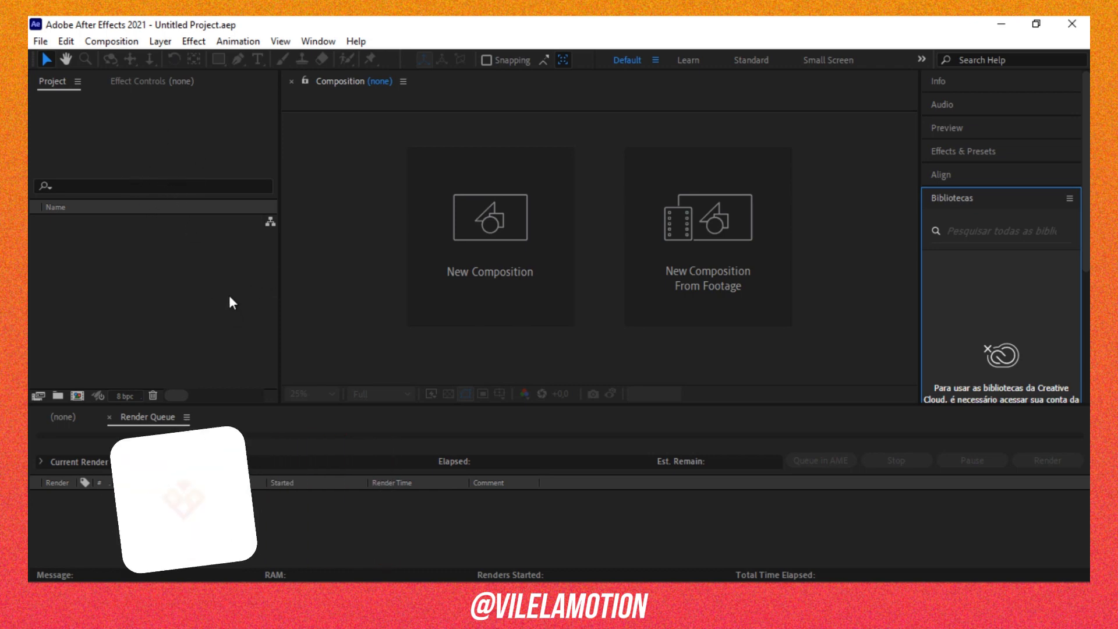
Start a new composition and set its frame size to 1920 px wide by 1080 px high.
{"action": "left_click", "coordinate": [116, 42]}
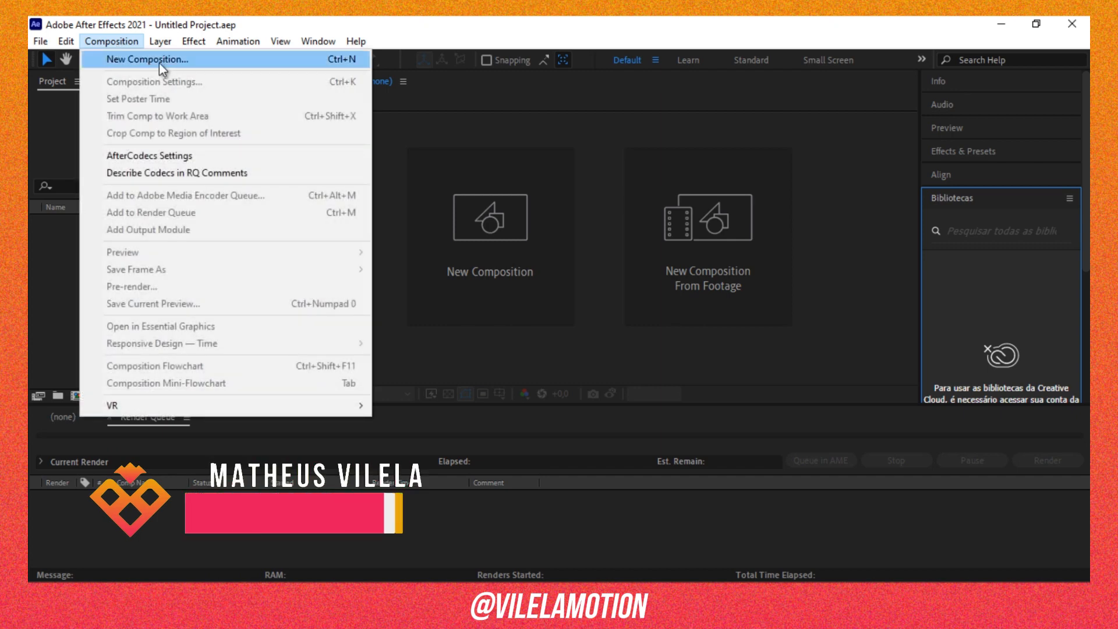
{"action": "left_click", "coordinate": [159, 60]}
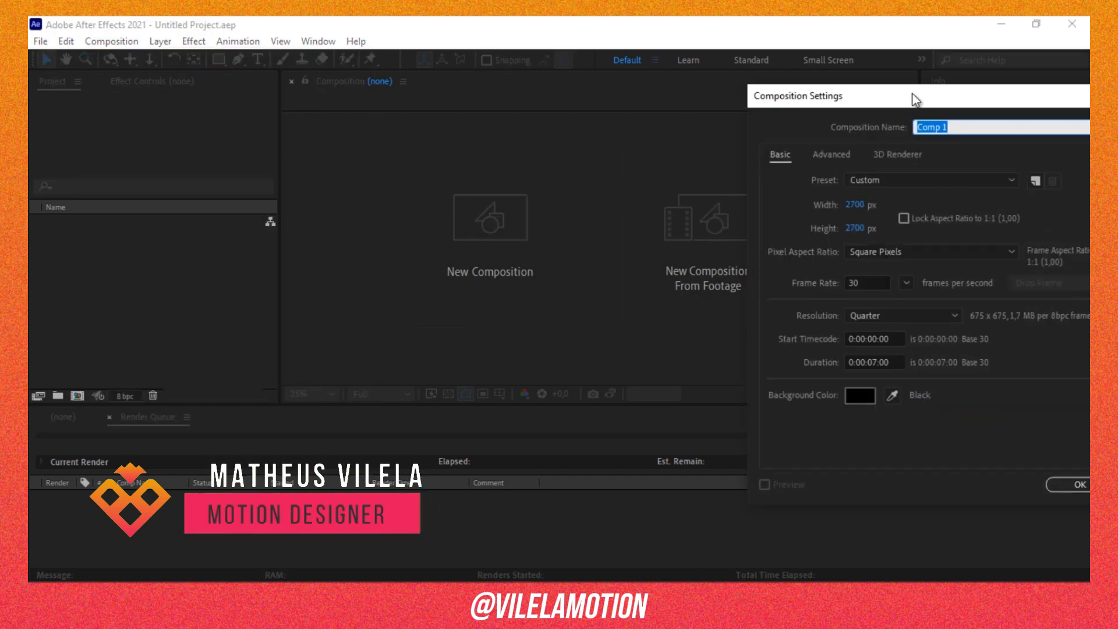
{"action": "left_click_drag", "start_coordinate": [912, 95], "coordinate": [340, 129]}
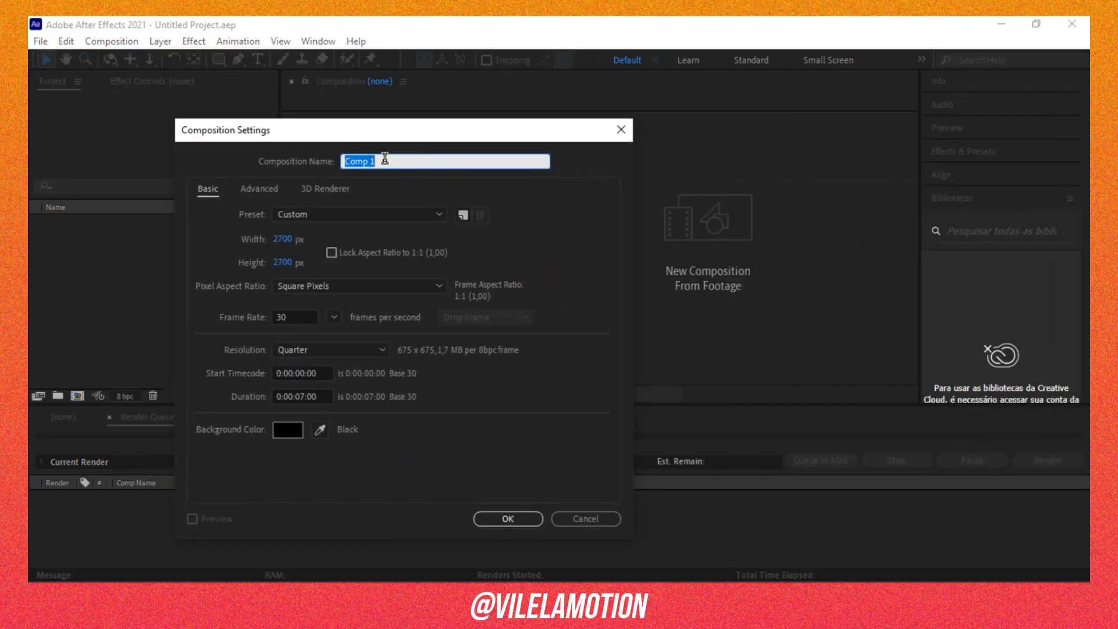
{"action": "left_click", "coordinate": [290, 240]}
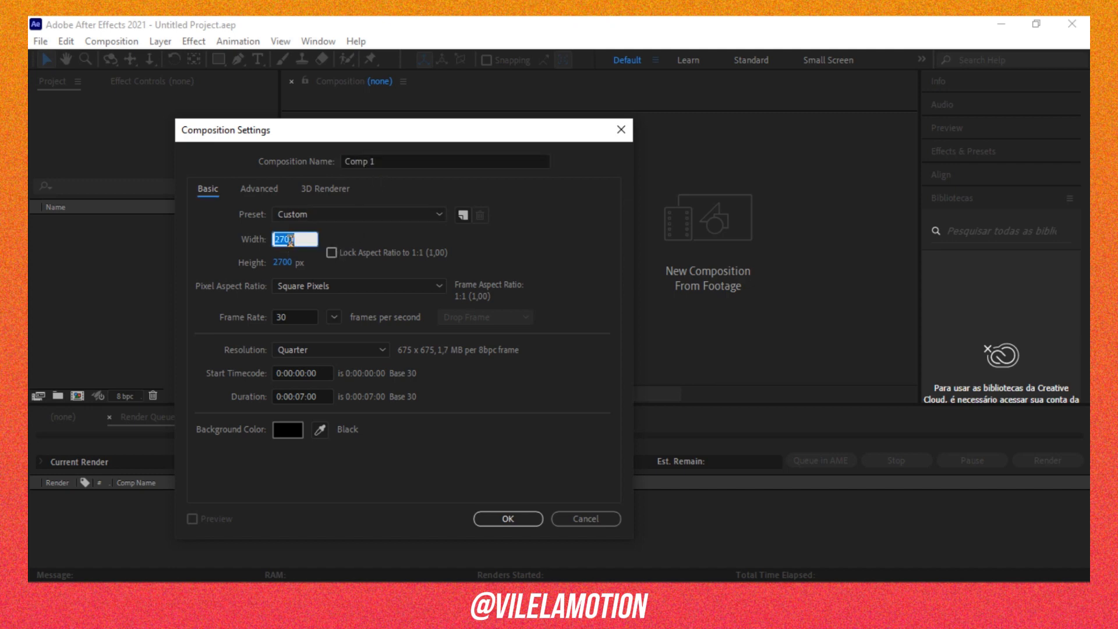
{"action": "type", "text": "1920"}
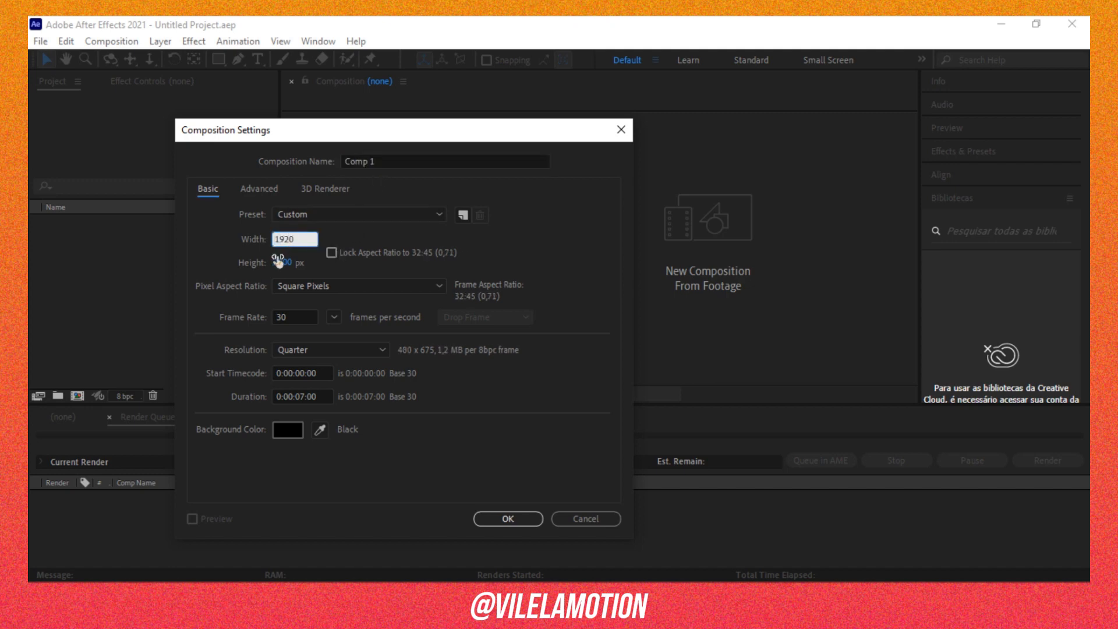
{"action": "left_click", "coordinate": [282, 262]}
{"action": "type", "text": "1080"}
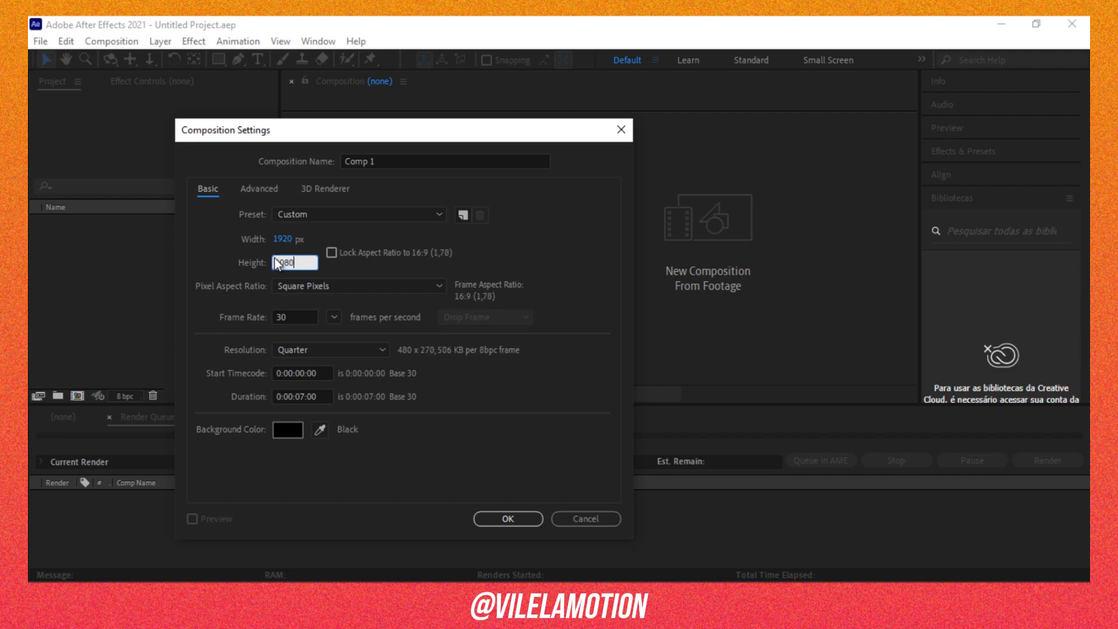
Name the composition Comp Principal, set its duration to 0:00:15:00 and create it.
{"action": "left_click", "coordinate": [372, 164]}
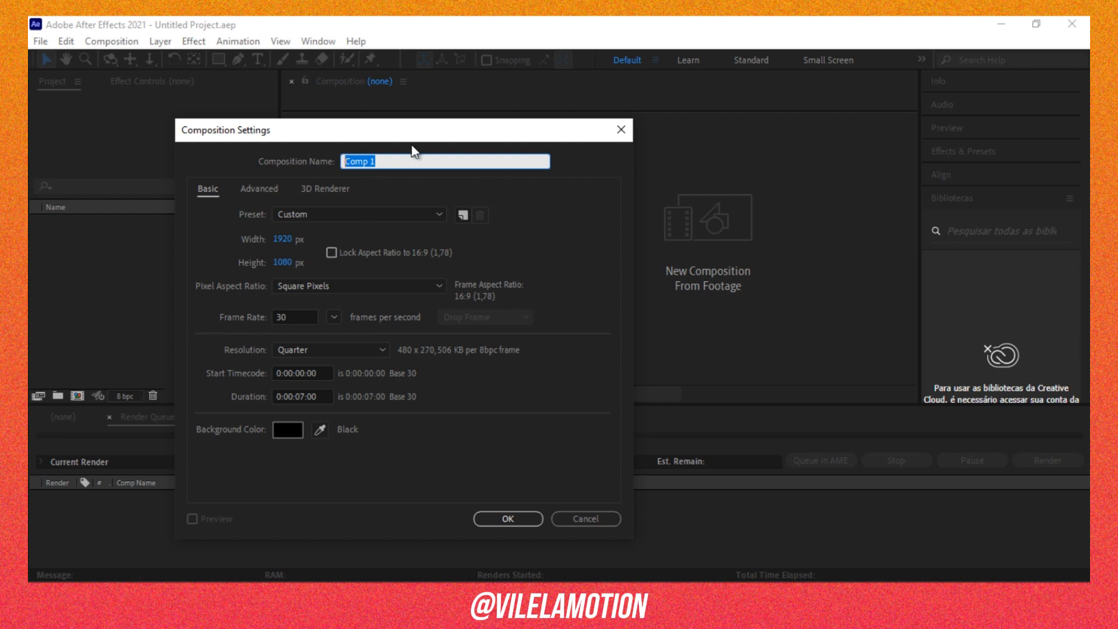
{"action": "left_click", "coordinate": [387, 161]}
{"action": "type", "text": "Principal"}
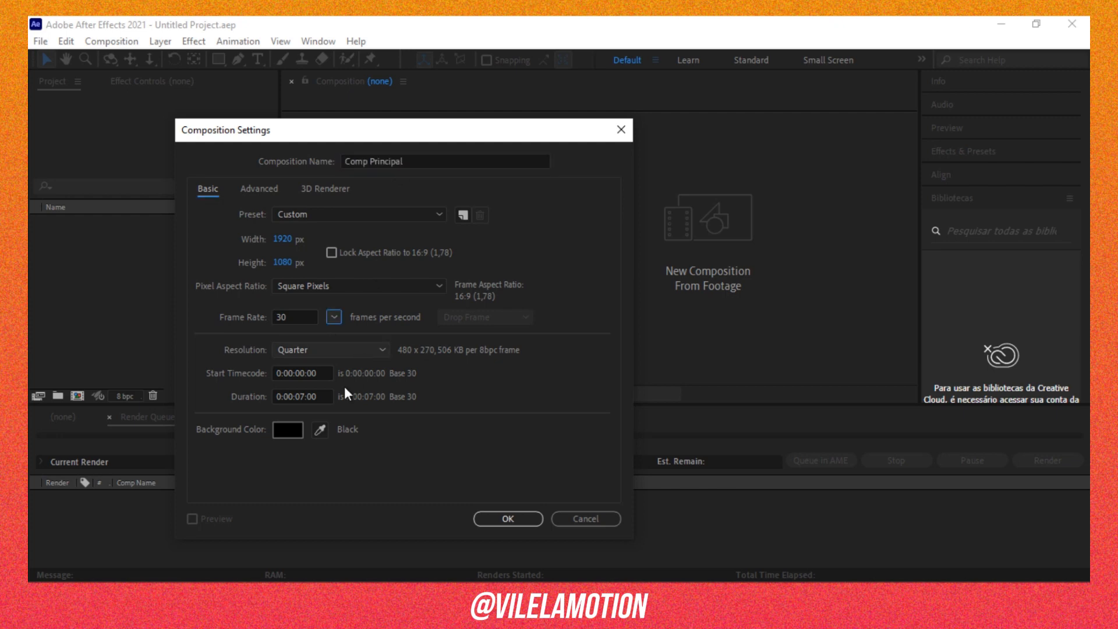
{"action": "left_click", "coordinate": [305, 395]}
{"action": "key", "text": "BackSpace"}
{"action": "key", "text": "BackSpace"}
{"action": "type", "text": "15"}
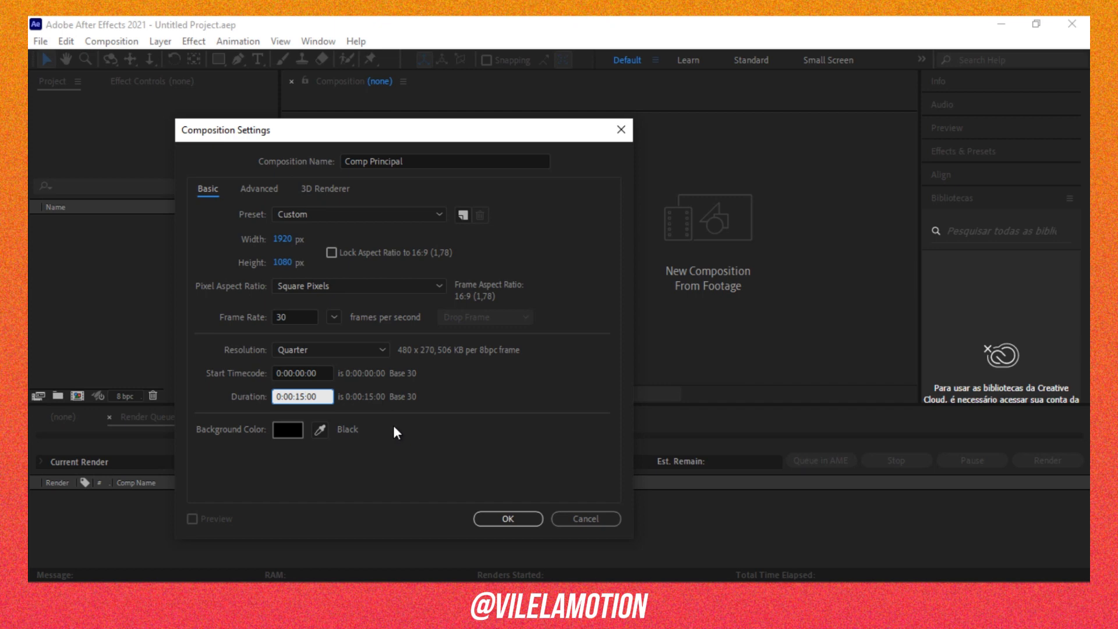
{"action": "left_click", "coordinate": [508, 518]}
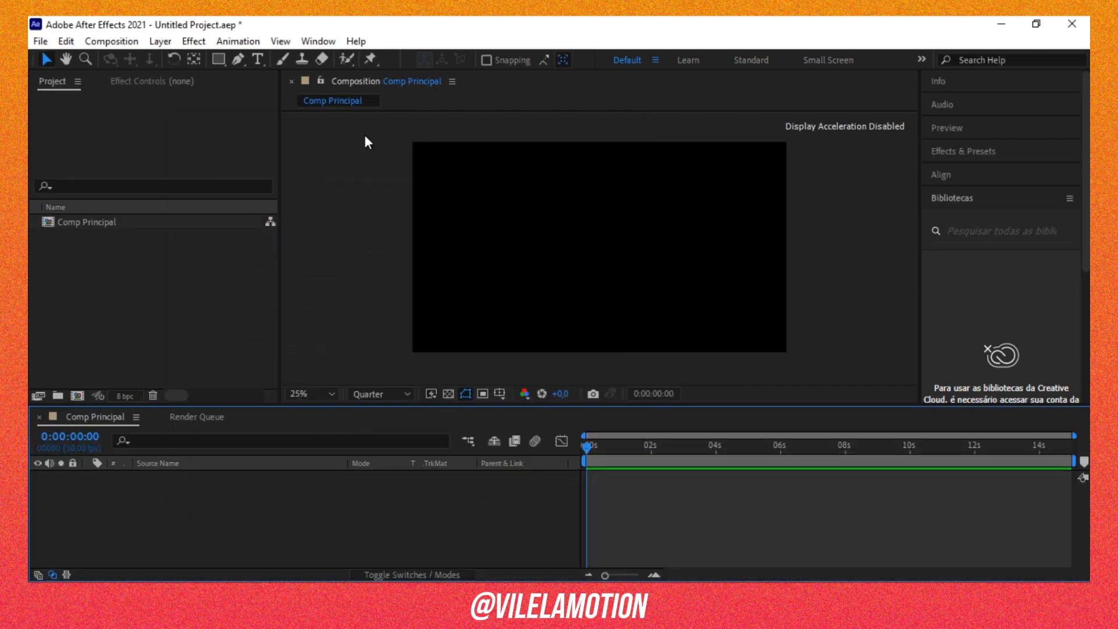
Add the text VILELAMOTION in white to the composition and set its font size to 100 px.
{"action": "left_click", "coordinate": [259, 57]}
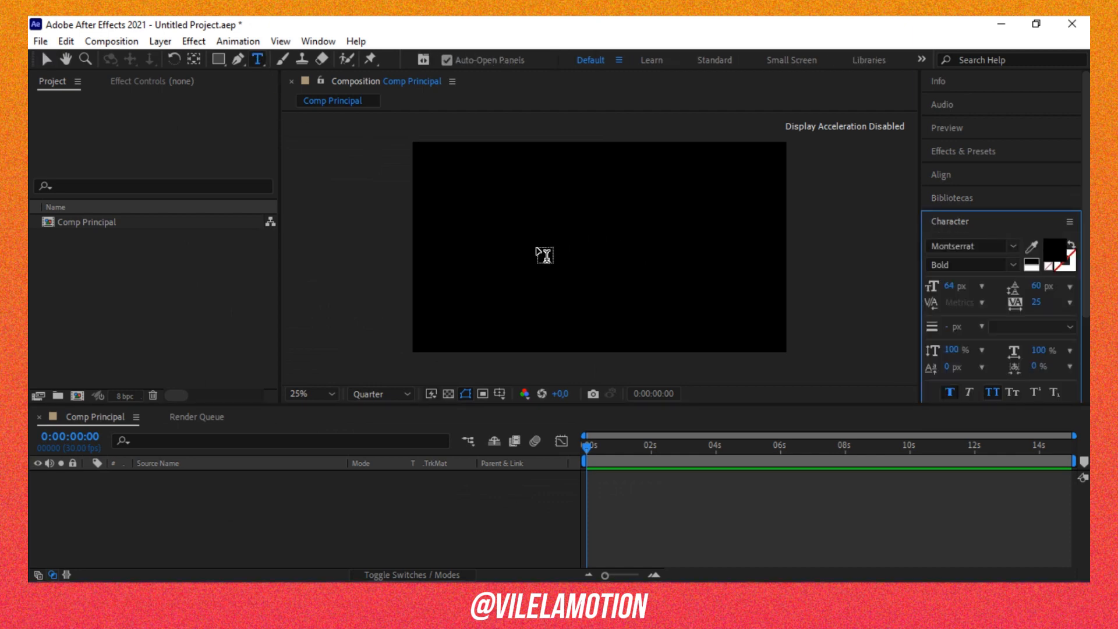
{"action": "left_click", "coordinate": [534, 247]}
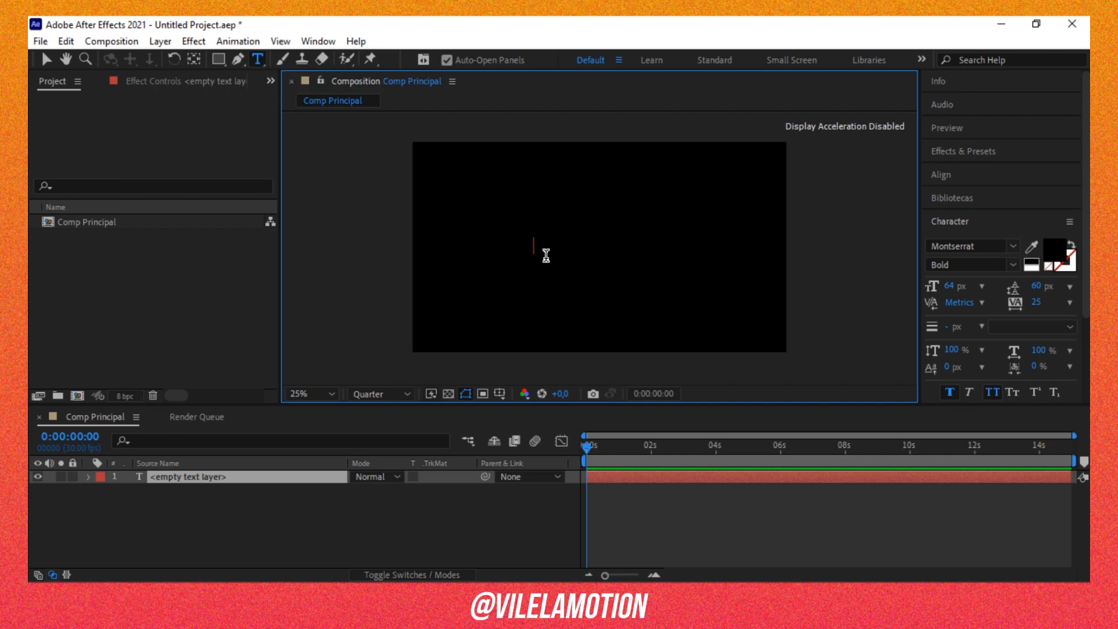
{"action": "type", "text": "VILELAMOTION"}
{"action": "key", "text": "ctrl+a"}
{"action": "left_click", "coordinate": [1029, 259]}
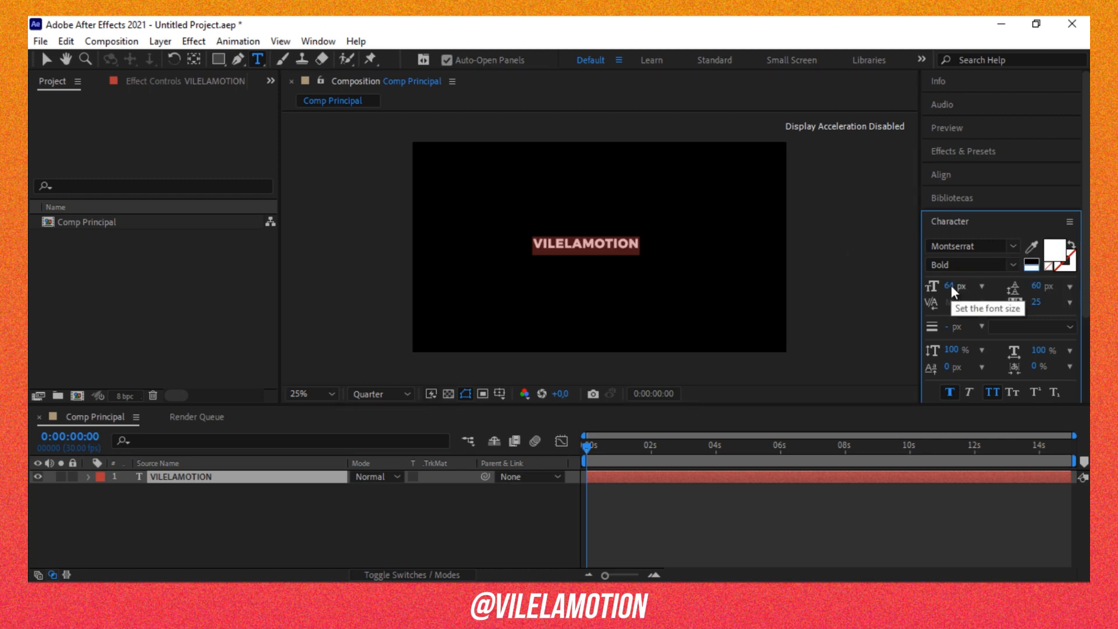
{"action": "left_click_drag", "start_coordinate": [951, 284], "coordinate": [981, 285]}
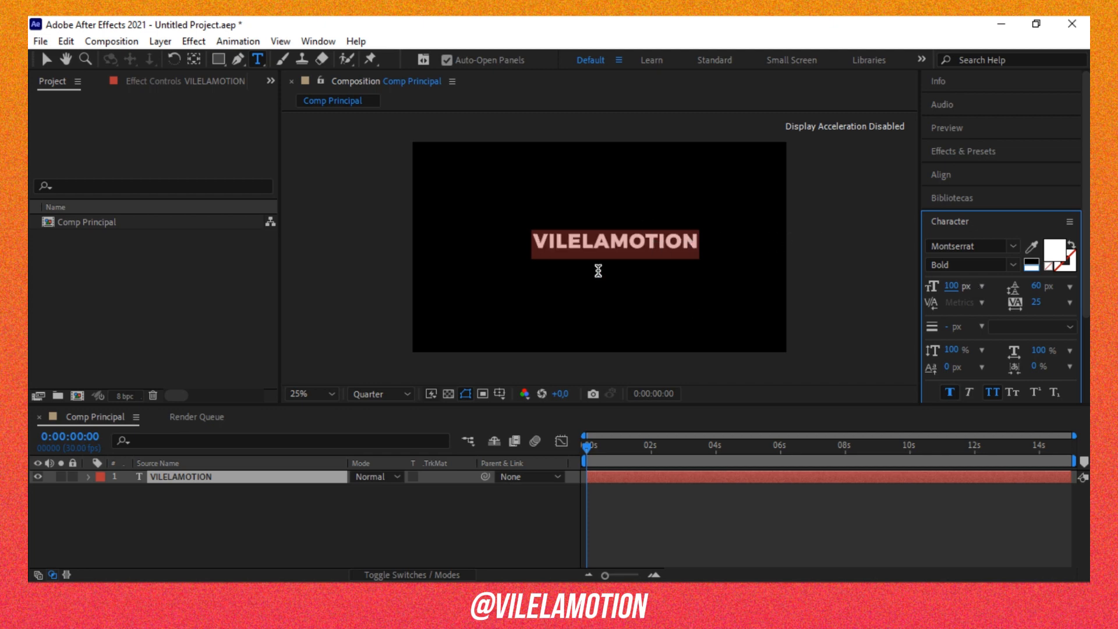
Centre the VILELAMOTION text horizontally and vertically in the composition.
{"action": "left_click", "coordinate": [961, 176]}
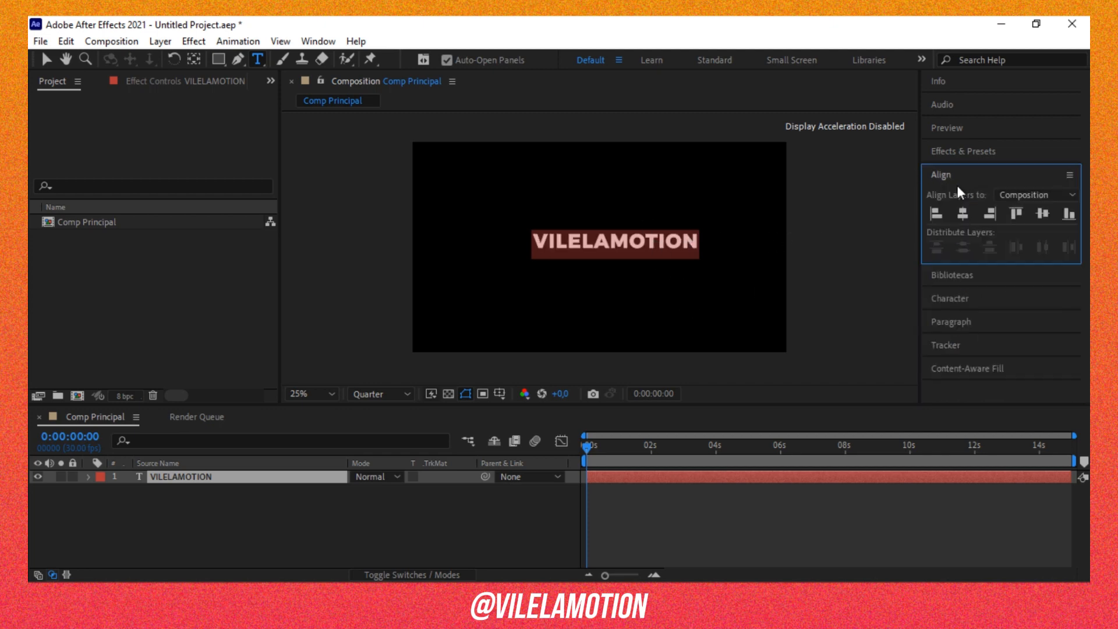
{"action": "key", "text": "Caps_Lock"}
{"action": "left_click", "coordinate": [966, 213]}
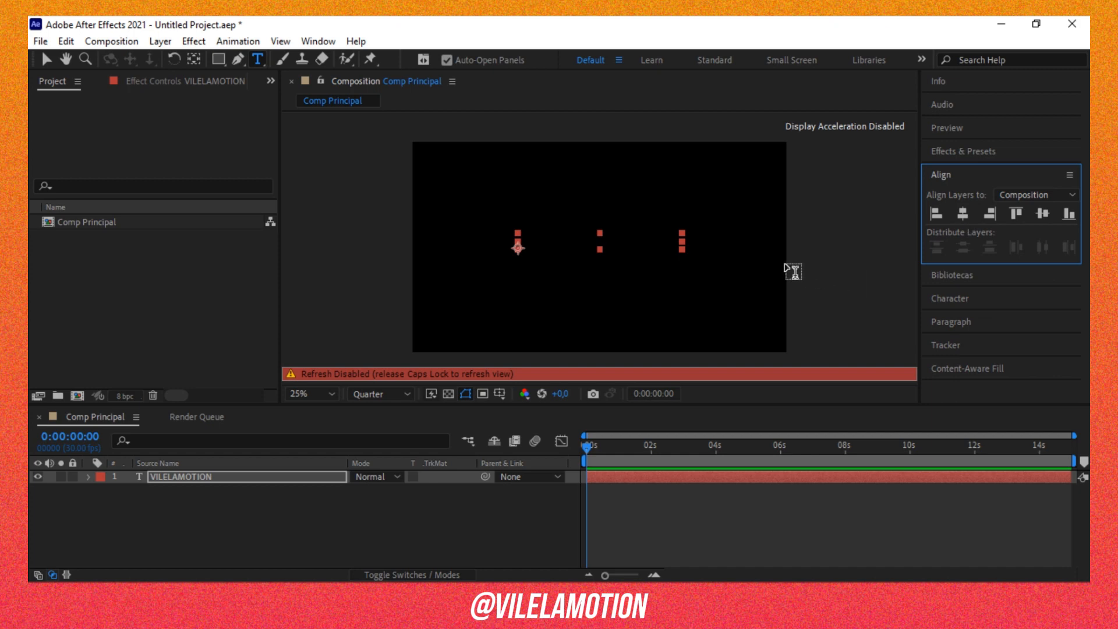
{"action": "key", "text": "Caps_Lock"}
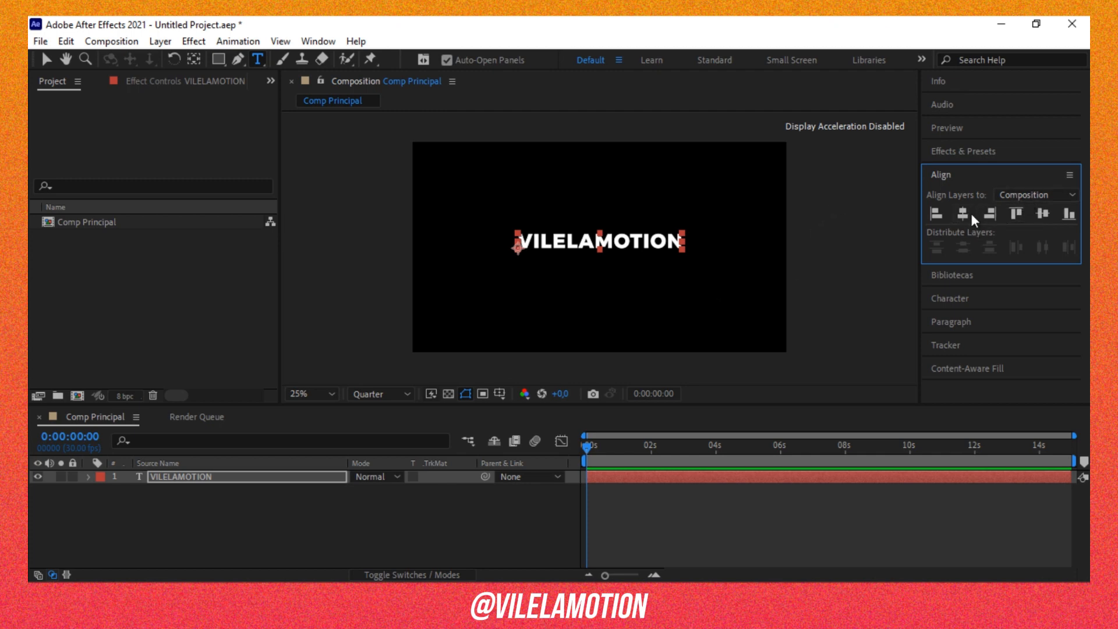
{"action": "left_click", "coordinate": [1043, 213]}
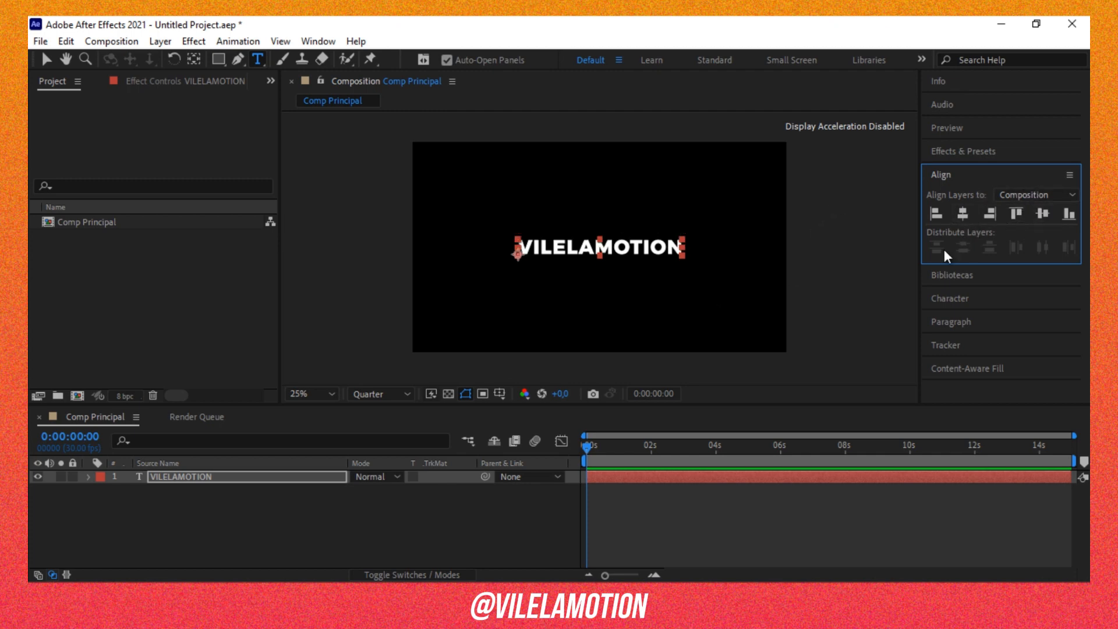
Move the anchor point of the VILELAMOTION layer to the centre of its text.
{"action": "left_click", "coordinate": [644, 247]}
{"action": "key", "text": "ctrl+alt+Home"}
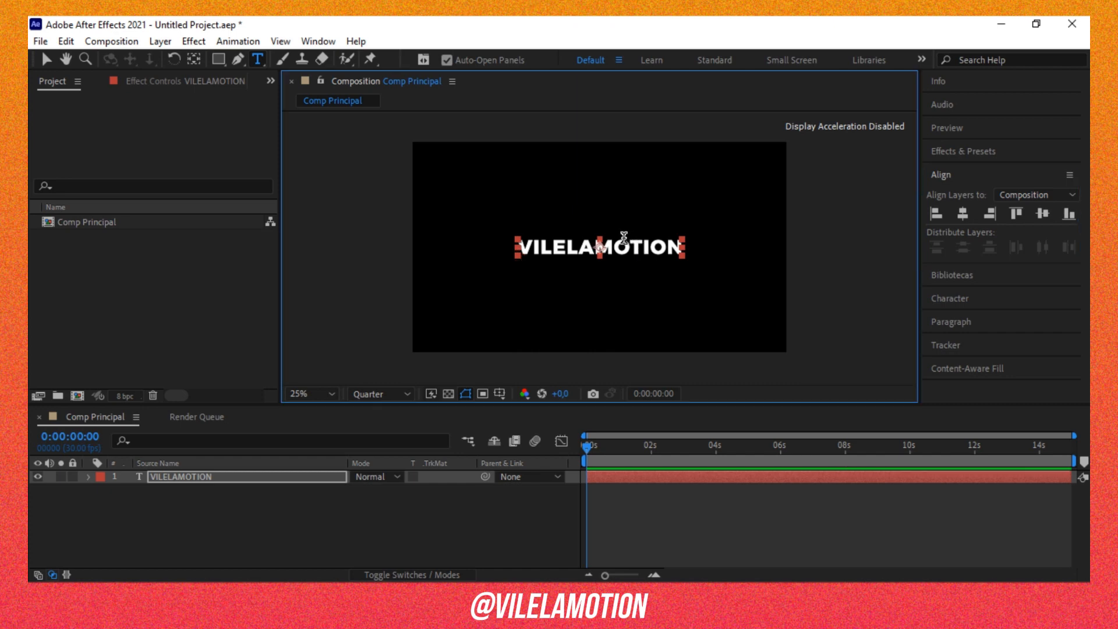
{"action": "scroll", "coordinate": [609, 253], "scroll_direction": "up", "scroll_amount": 5}
{"action": "scroll", "coordinate": [596, 253], "scroll_direction": "down", "scroll_amount": 3}
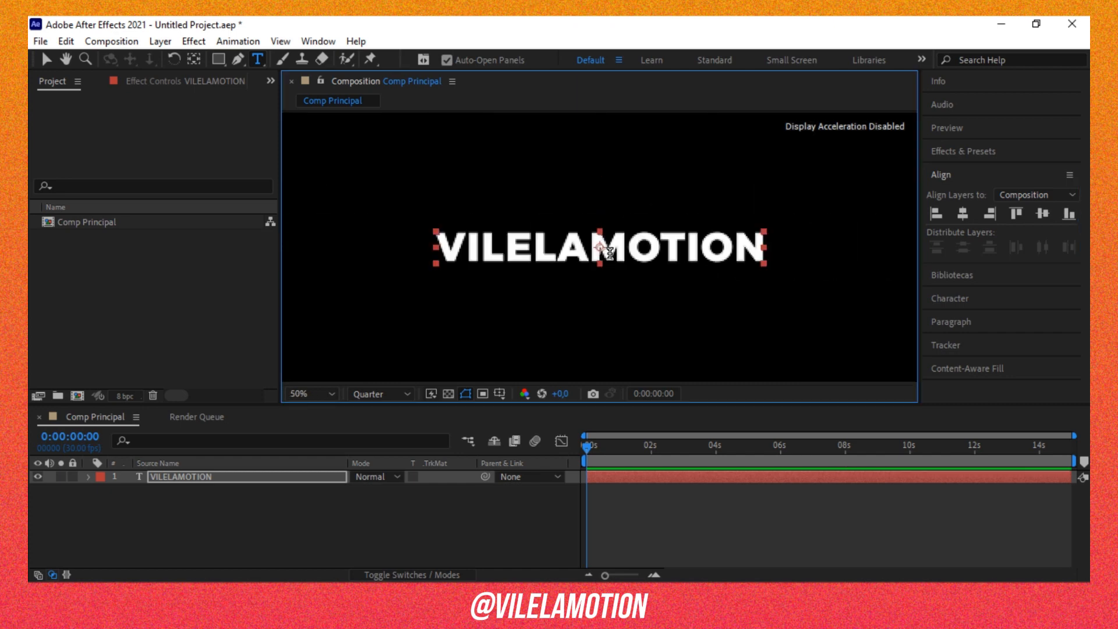
{"action": "scroll", "coordinate": [603, 250], "scroll_direction": "down", "scroll_amount": 1}
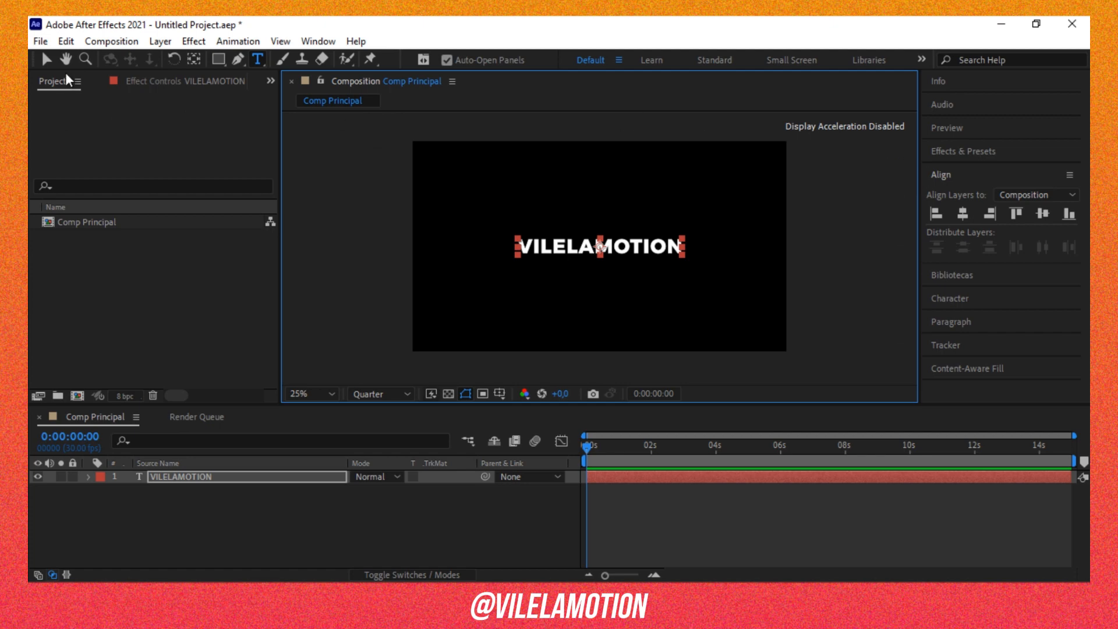
{"action": "left_click", "coordinate": [46, 60]}
{"action": "left_click_drag", "start_coordinate": [652, 252], "coordinate": [678, 208]}
{"action": "key", "text": "ctrl+z"}
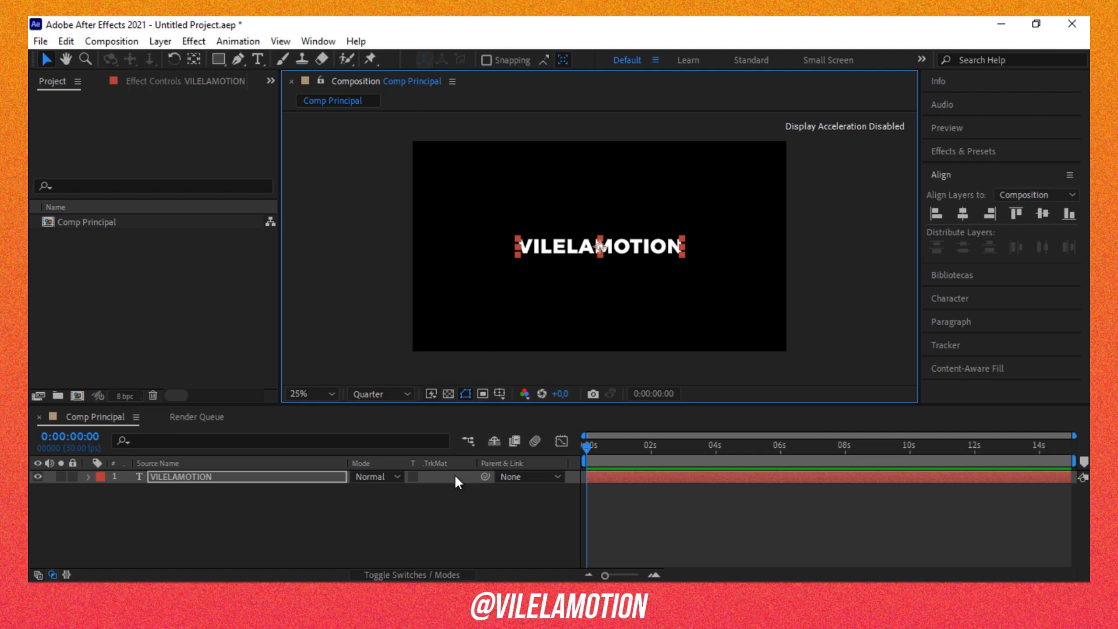
Delete MOTION from the text layer so that it reads only VILELA.
{"action": "left_click", "coordinate": [235, 498]}
{"action": "left_click", "coordinate": [194, 479]}
{"action": "scroll", "coordinate": [608, 244], "scroll_direction": "up", "scroll_amount": 2}
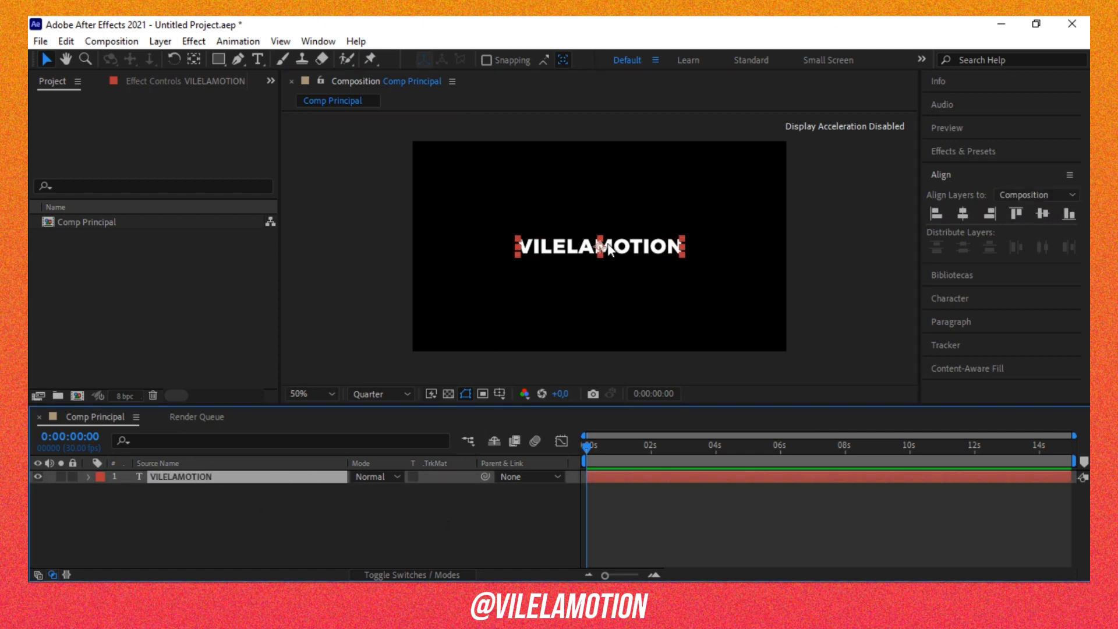
{"action": "scroll", "coordinate": [607, 247], "scroll_direction": "up", "scroll_amount": 2}
{"action": "scroll", "coordinate": [607, 248], "scroll_direction": "down", "scroll_amount": 4}
{"action": "double_click", "coordinate": [604, 248]}
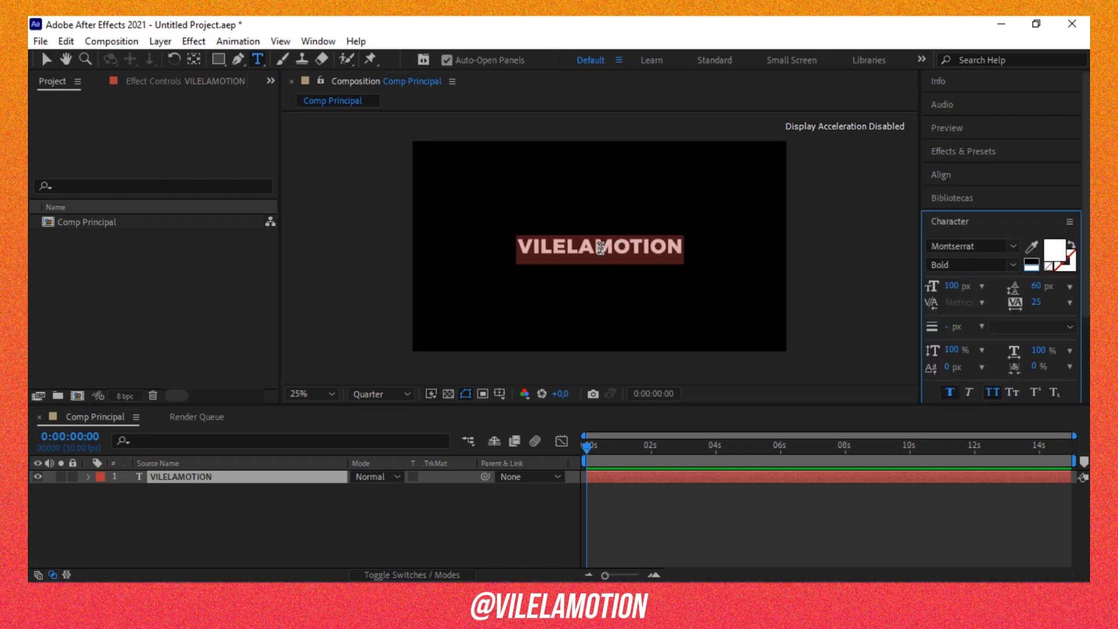
{"action": "left_click_drag", "start_coordinate": [600, 248], "coordinate": [701, 247]}
{"action": "key", "text": "BackSpace"}
{"action": "left_click", "coordinate": [169, 493]}
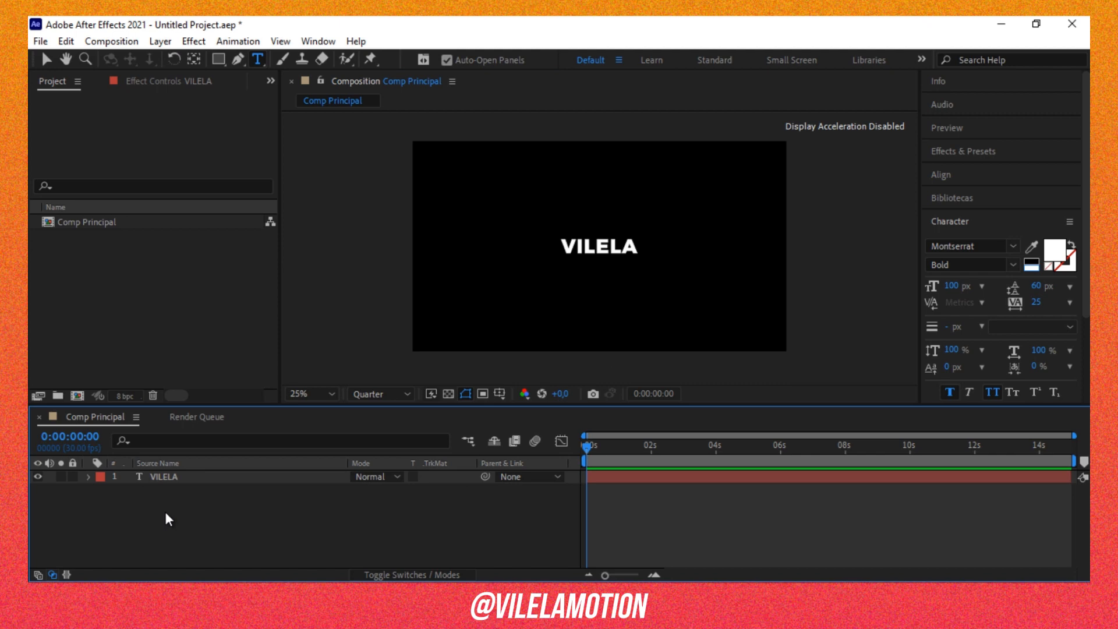
Duplicate the VILELA text layer and change the copy's text to MOTION.
{"action": "left_click", "coordinate": [174, 477]}
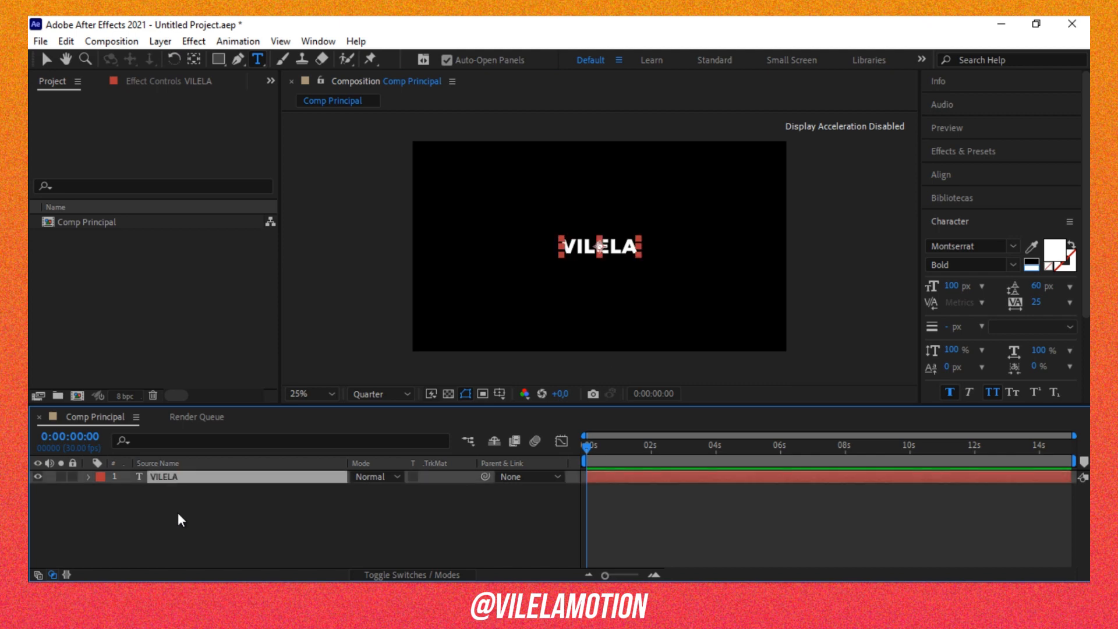
{"action": "key", "text": "ctrl+d"}
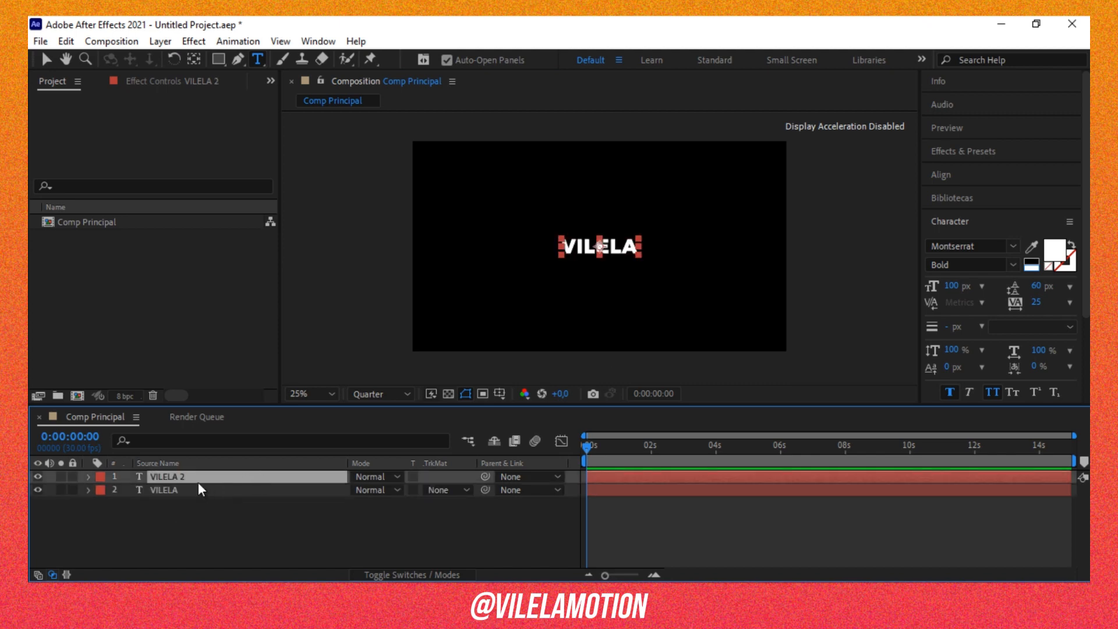
{"action": "double_click", "coordinate": [630, 246]}
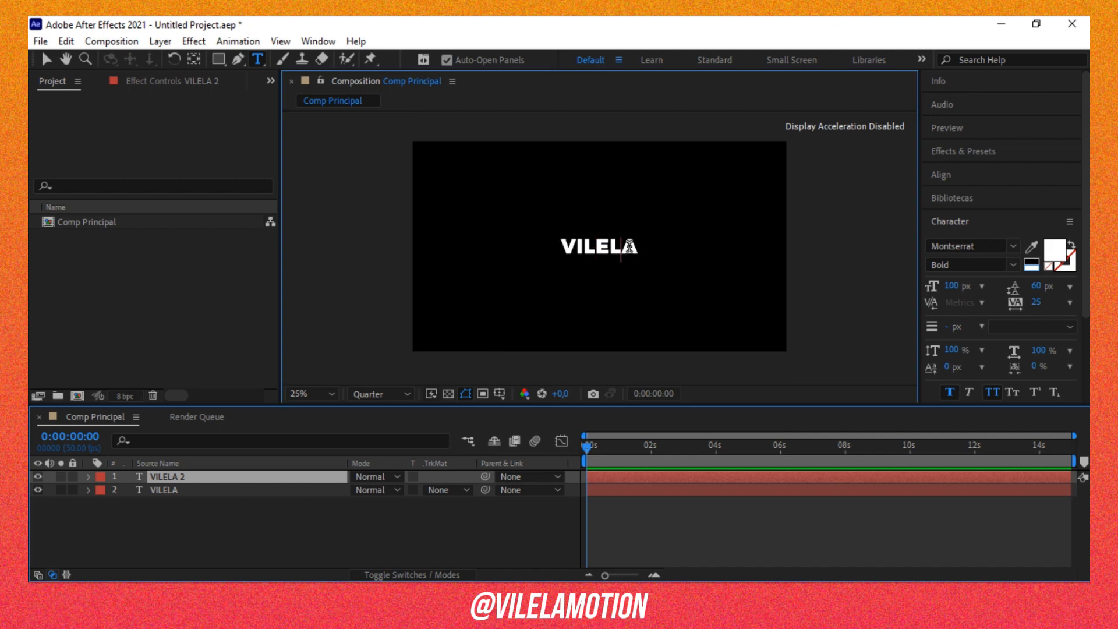
{"action": "type", "text": "motion"}
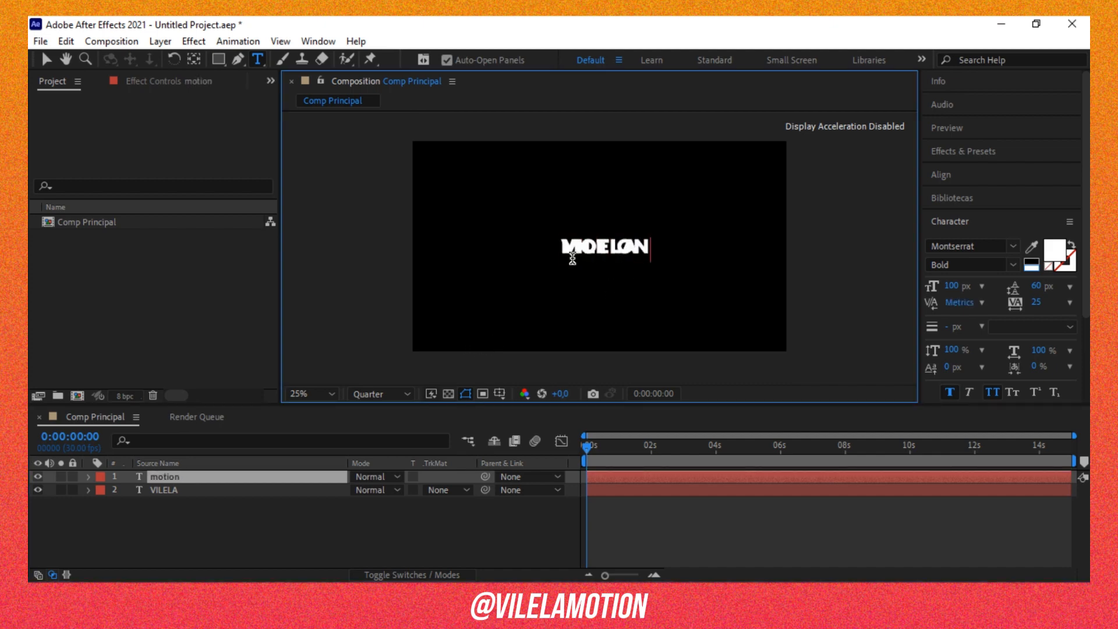
{"action": "key", "text": "Escape"}
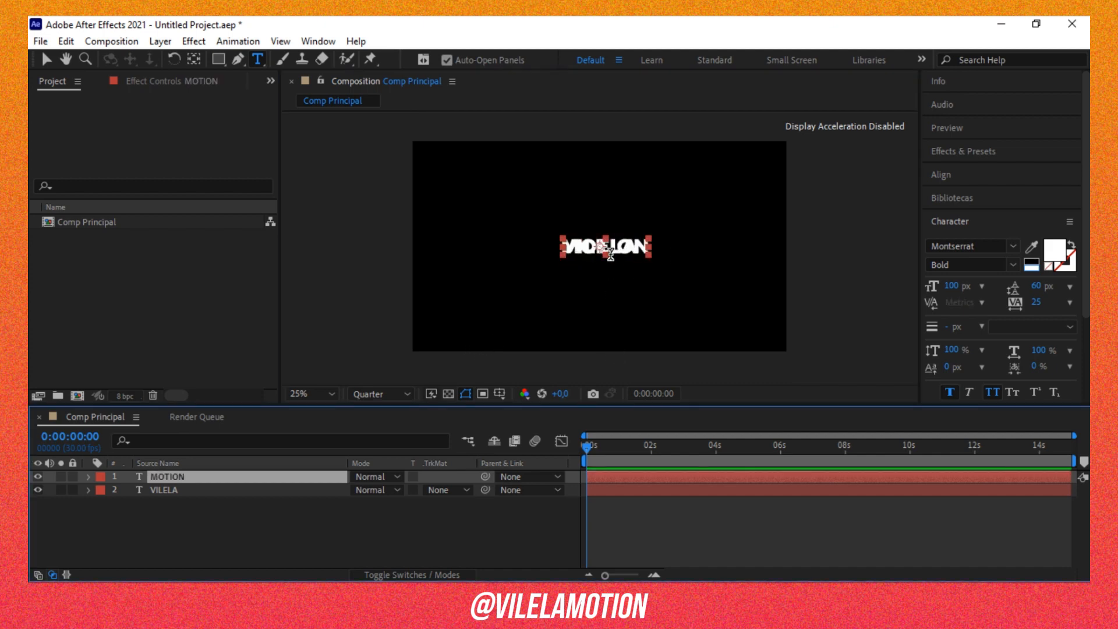
Move the MOTION text directly below VILELA and centre it horizontally in the composition.
{"action": "left_click", "coordinate": [46, 59]}
{"action": "left_click_drag", "start_coordinate": [640, 251], "coordinate": [625, 289]}
{"action": "left_click", "coordinate": [995, 178]}
{"action": "left_click", "coordinate": [962, 213]}
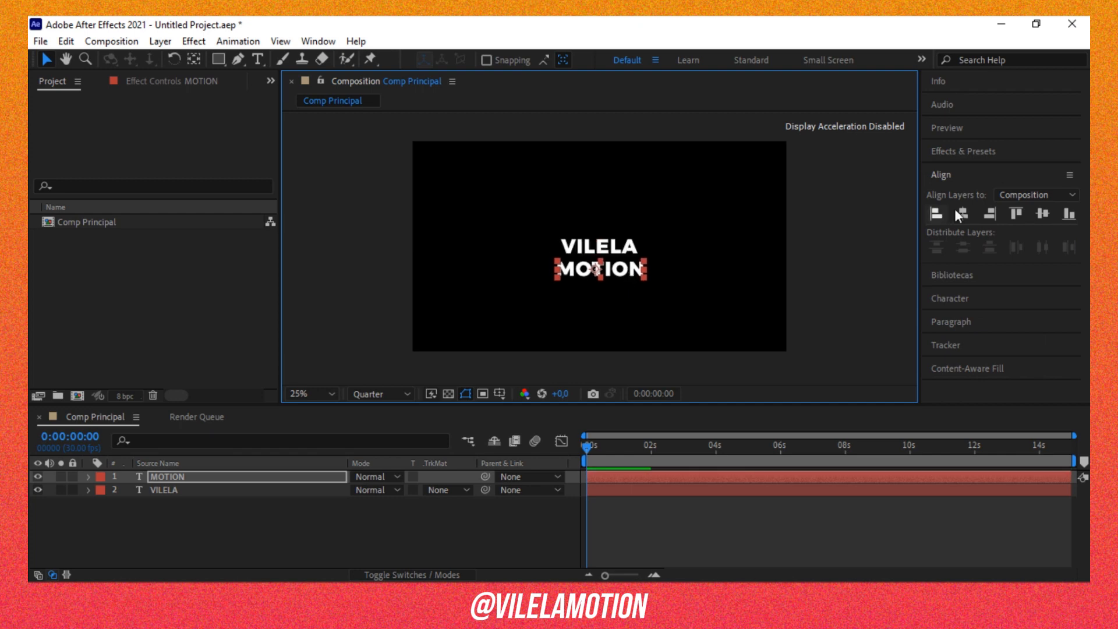
{"action": "left_click", "coordinate": [963, 214]}
Set the font size of both text layers to 150 px and centre each one horizontally in the composition.
{"action": "left_click_drag", "start_coordinate": [215, 507], "coordinate": [155, 450]}
{"action": "left_click", "coordinate": [219, 480]}
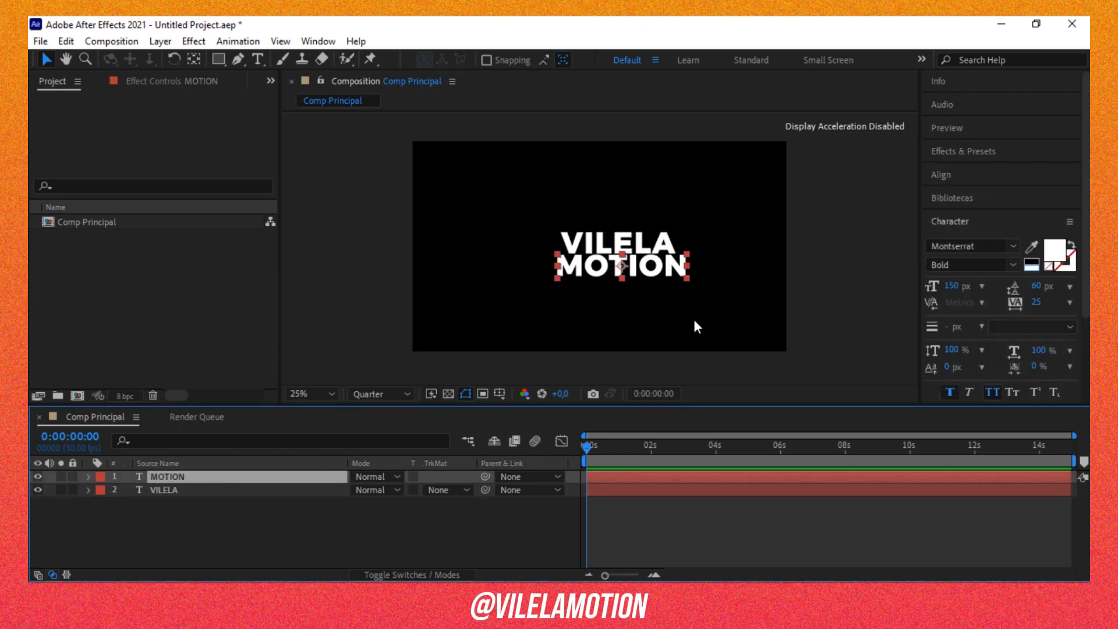
{"action": "left_click", "coordinate": [940, 175]}
{"action": "left_click", "coordinate": [963, 214]}
{"action": "left_click", "coordinate": [238, 490]}
{"action": "left_click", "coordinate": [963, 214]}
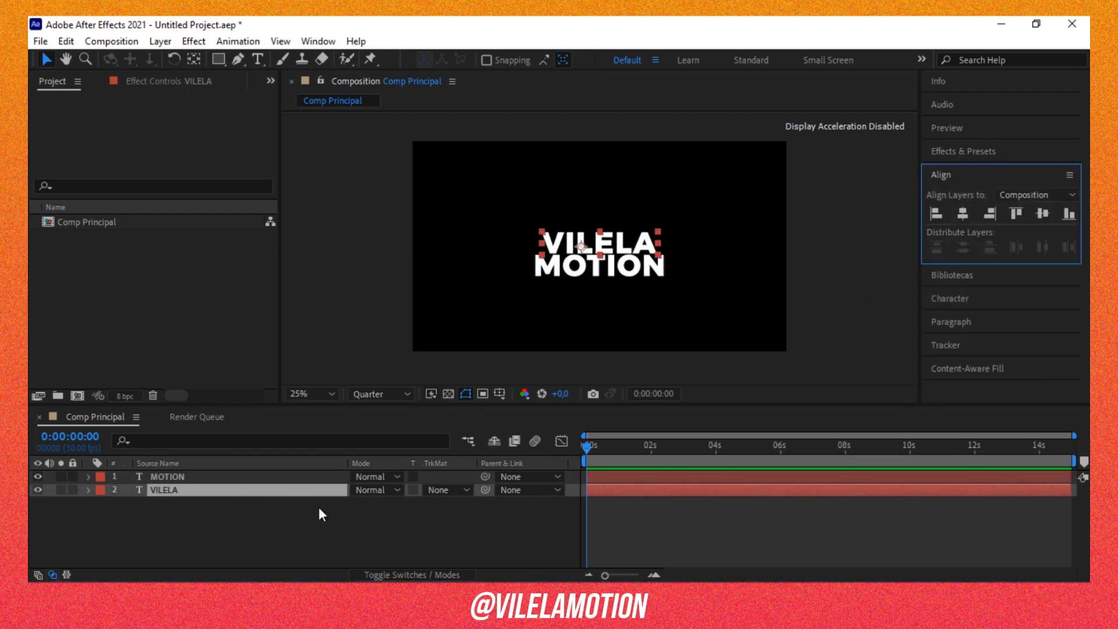
{"action": "left_click", "coordinate": [324, 514]}
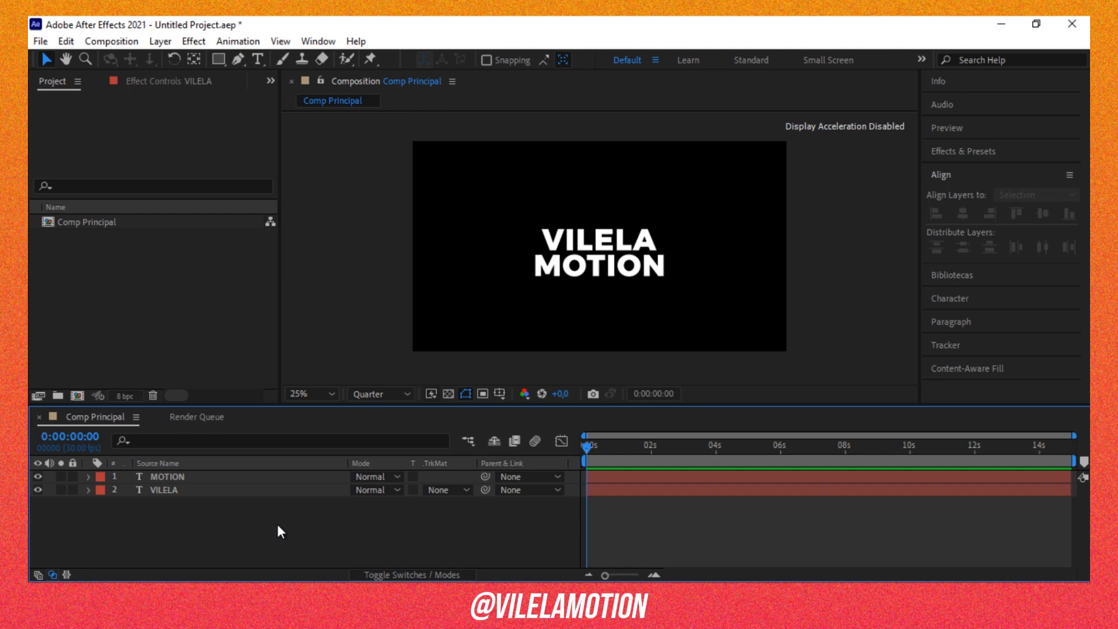
Draw a rectangle shape with the Rectangle tool that fully covers the VILELA text, on its own shape layer.
{"action": "left_click", "coordinate": [175, 489]}
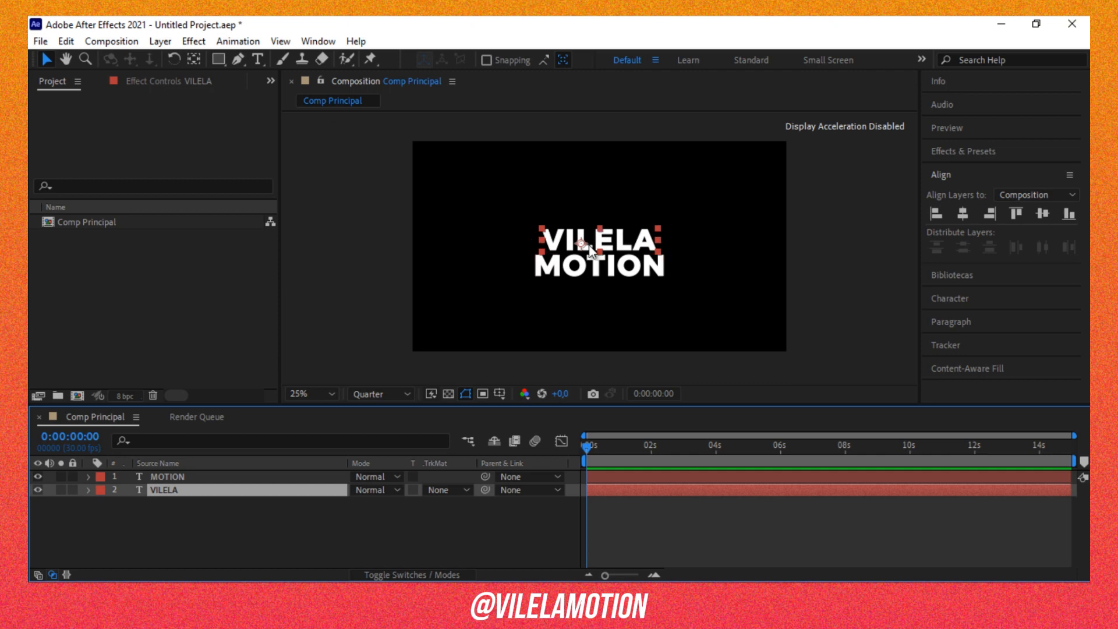
{"action": "left_click", "coordinate": [254, 525]}
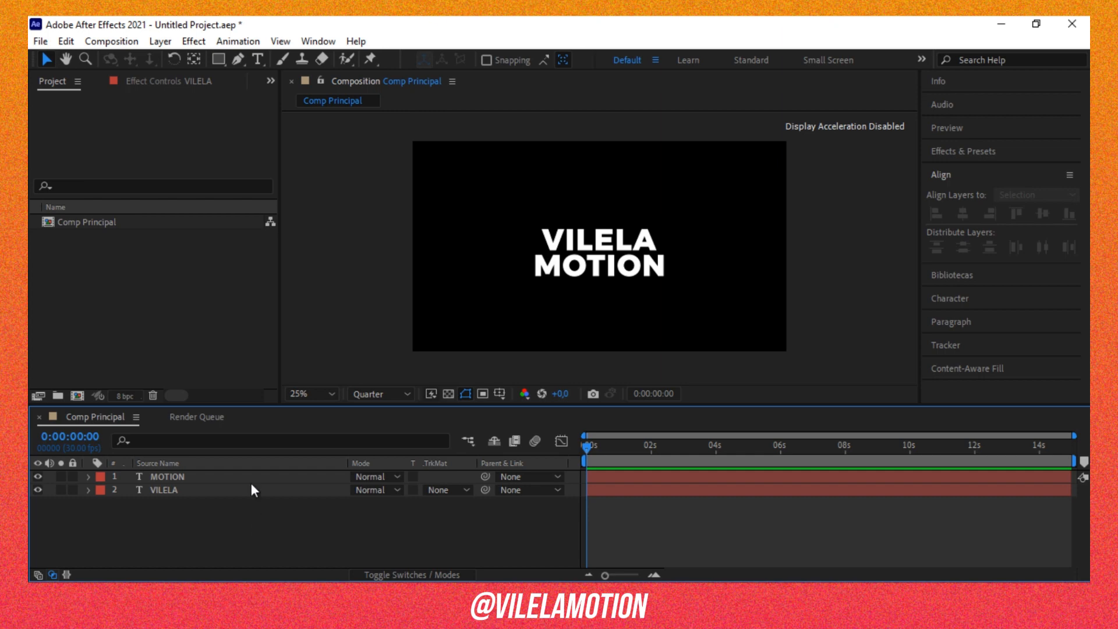
{"action": "left_click", "coordinate": [220, 57]}
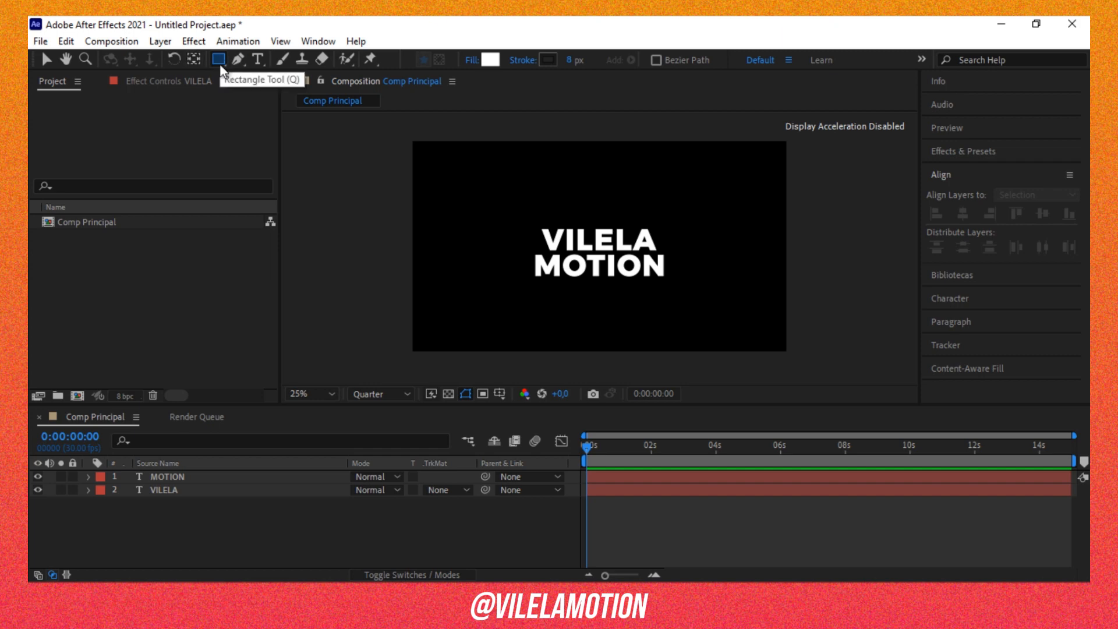
{"action": "mouse_move", "coordinate": [532, 218]}
{"action": "left_mouse_down"}
{"action": "mouse_move", "coordinate": [540, 245]}
{"action": "mouse_move", "coordinate": [668, 253]}
{"action": "left_mouse_up"}
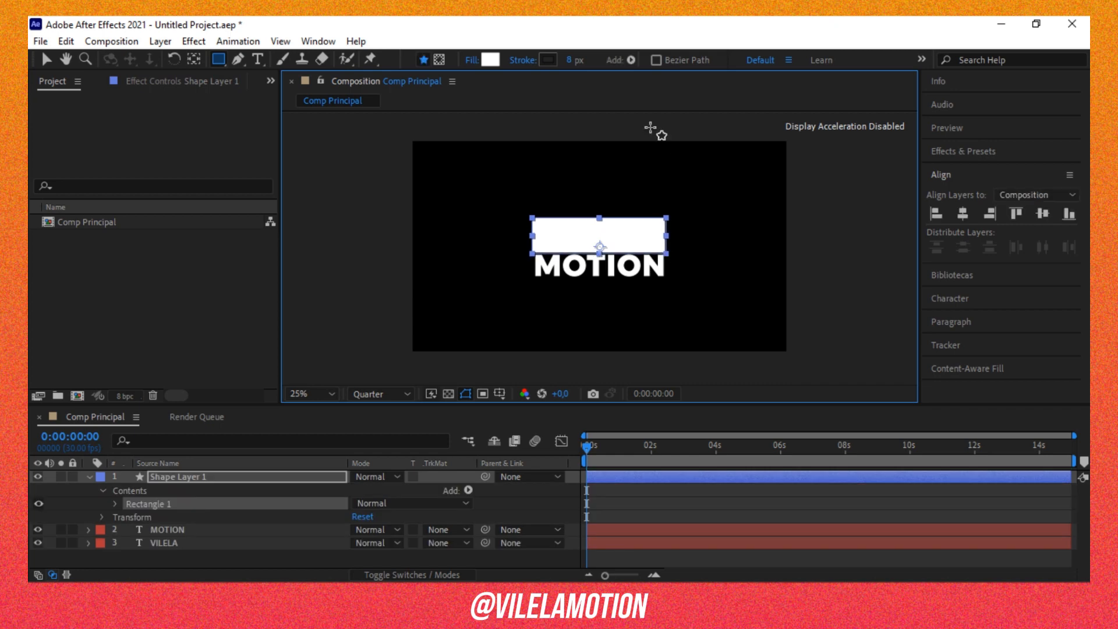
Set the rectangle's fill colour to pink FF15AA.
{"action": "left_click", "coordinate": [491, 60]}
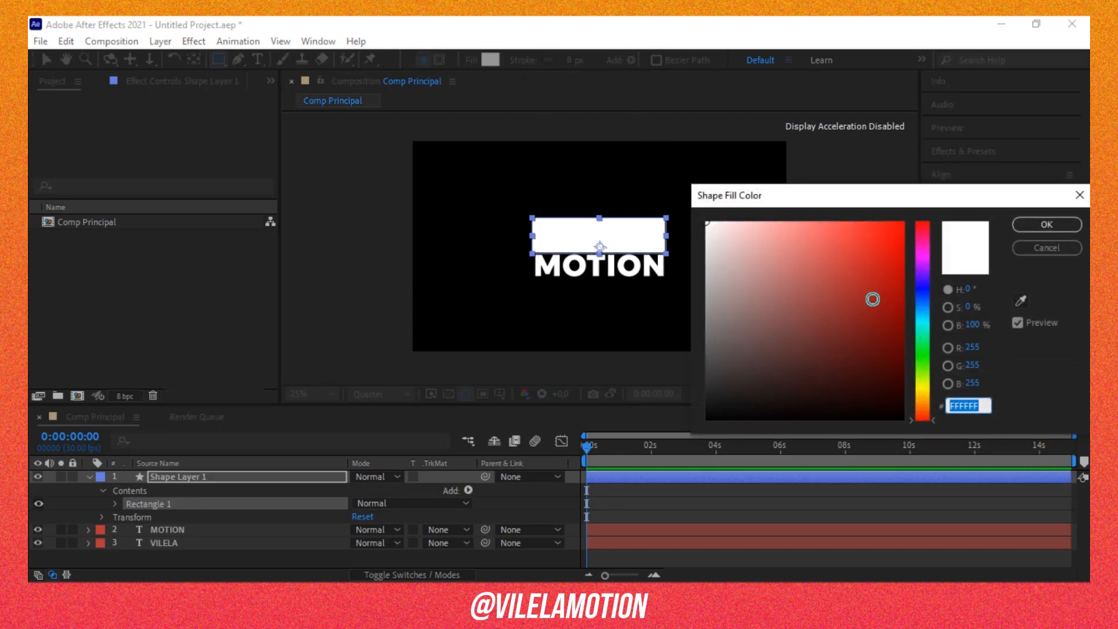
{"action": "left_click", "coordinate": [887, 221]}
{"action": "left_click", "coordinate": [922, 242]}
{"action": "left_click_drag", "start_coordinate": [921, 241], "coordinate": [918, 237]}
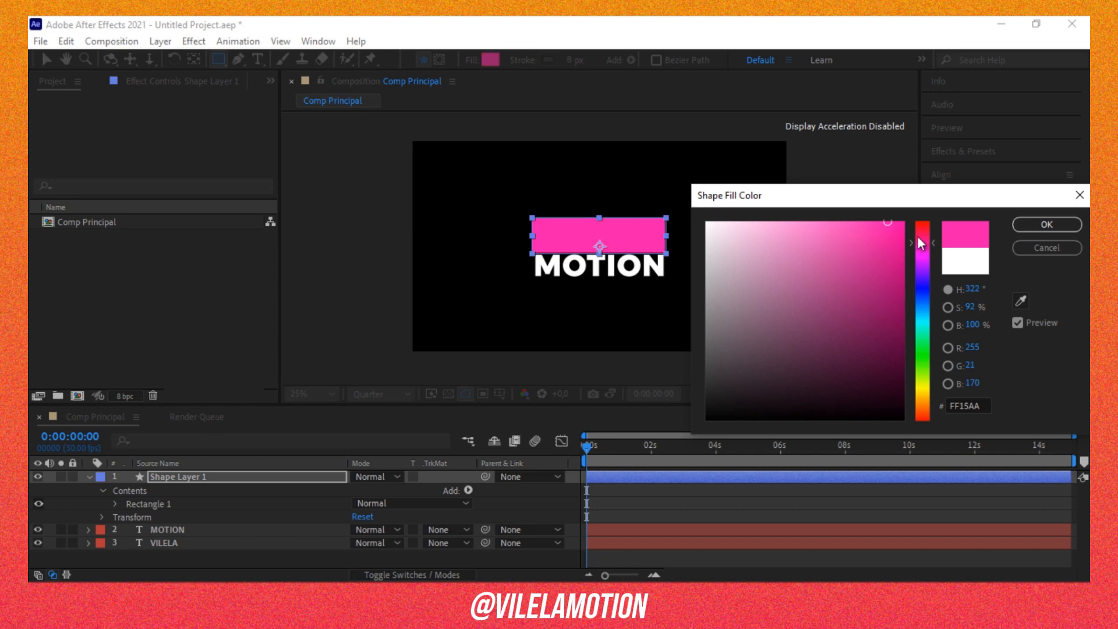
{"action": "left_click", "coordinate": [1036, 223]}
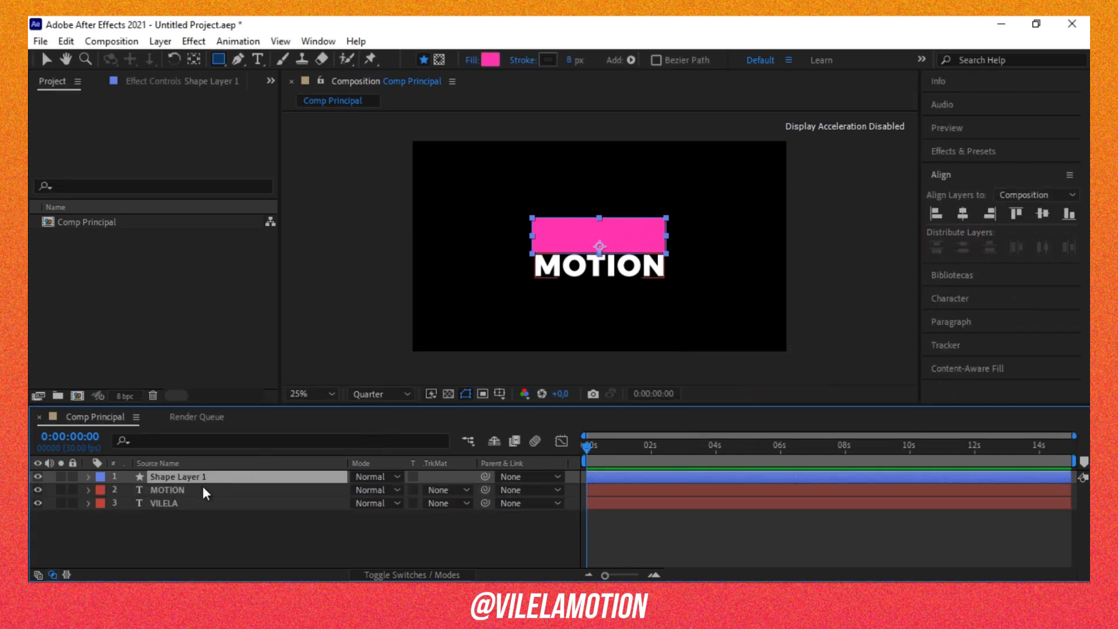
Move the rectangle's shape layer between the MOTION and VILELA layers, directly above VILELA.
{"action": "left_click_drag", "start_coordinate": [199, 475], "coordinate": [198, 496]}
{"action": "left_click", "coordinate": [168, 504]}
{"action": "left_click", "coordinate": [192, 527]}
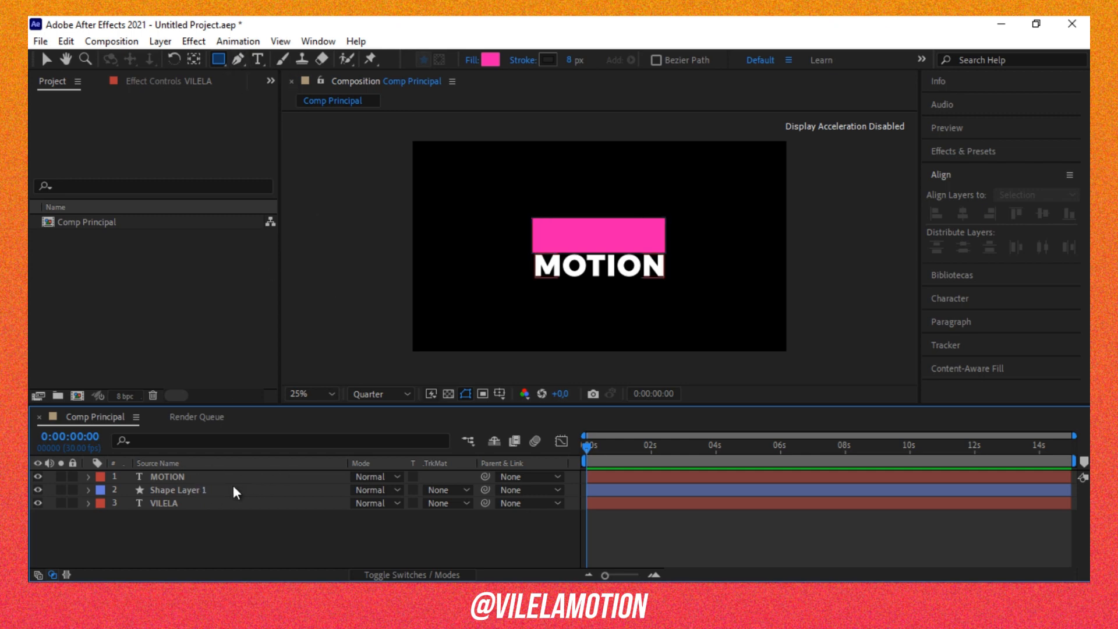
Duplicate the pink shape layer, place the copy above the MOTION layer and move its rectangle down over the MOTION text.
{"action": "left_click", "coordinate": [222, 493]}
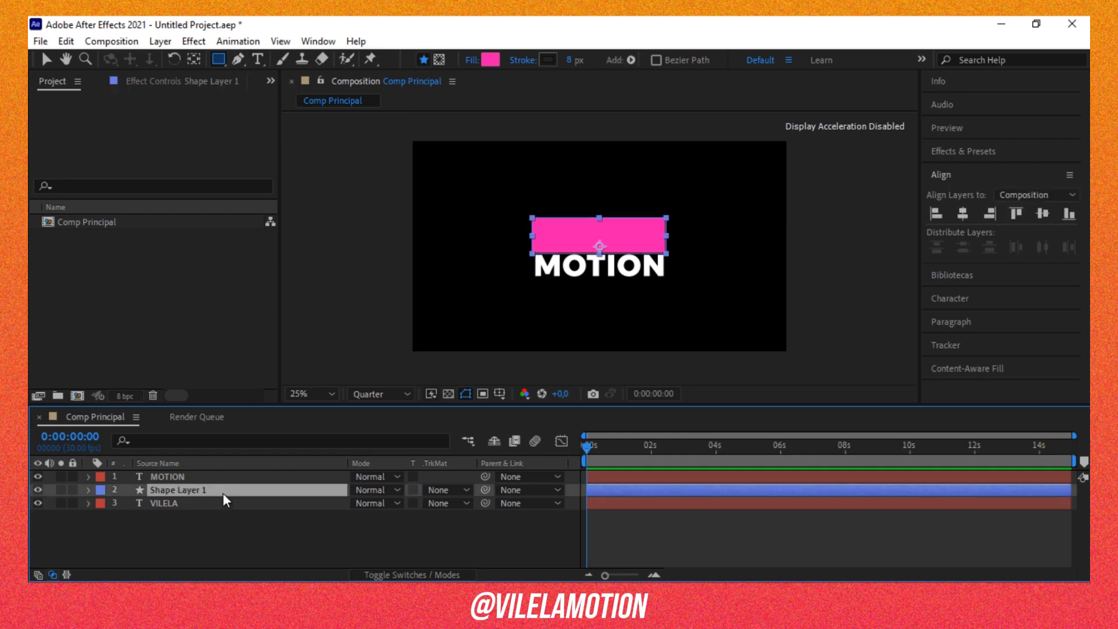
{"action": "key", "text": "ctrl+d"}
{"action": "left_click_drag", "start_coordinate": [222, 477], "coordinate": [222, 472]}
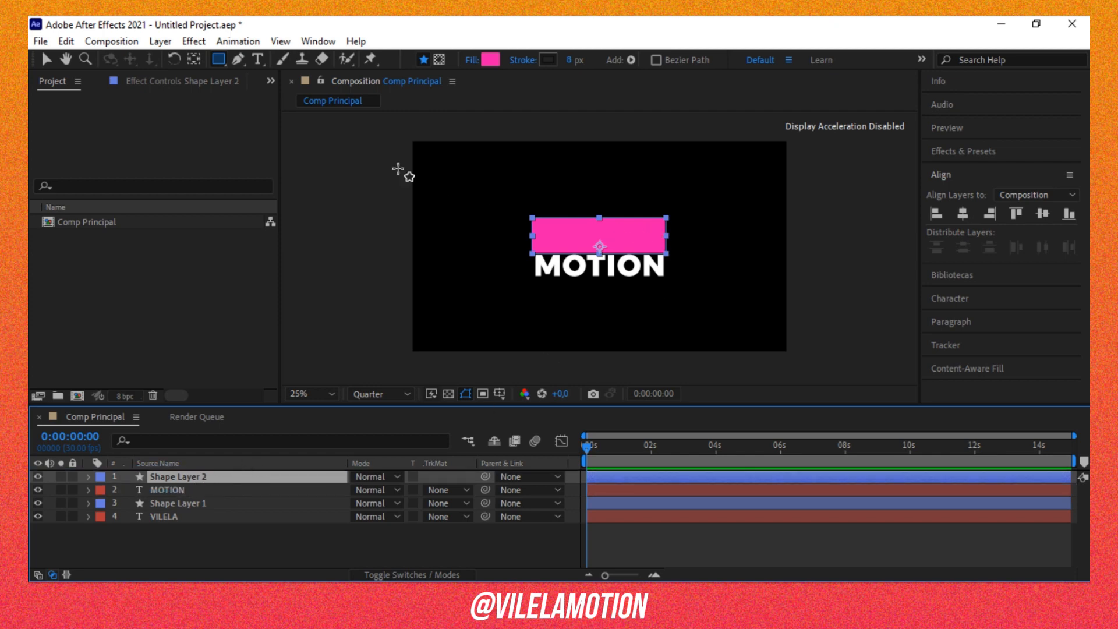
{"action": "left_click", "coordinate": [47, 59]}
{"action": "left_click_drag", "start_coordinate": [631, 251], "coordinate": [620, 278]}
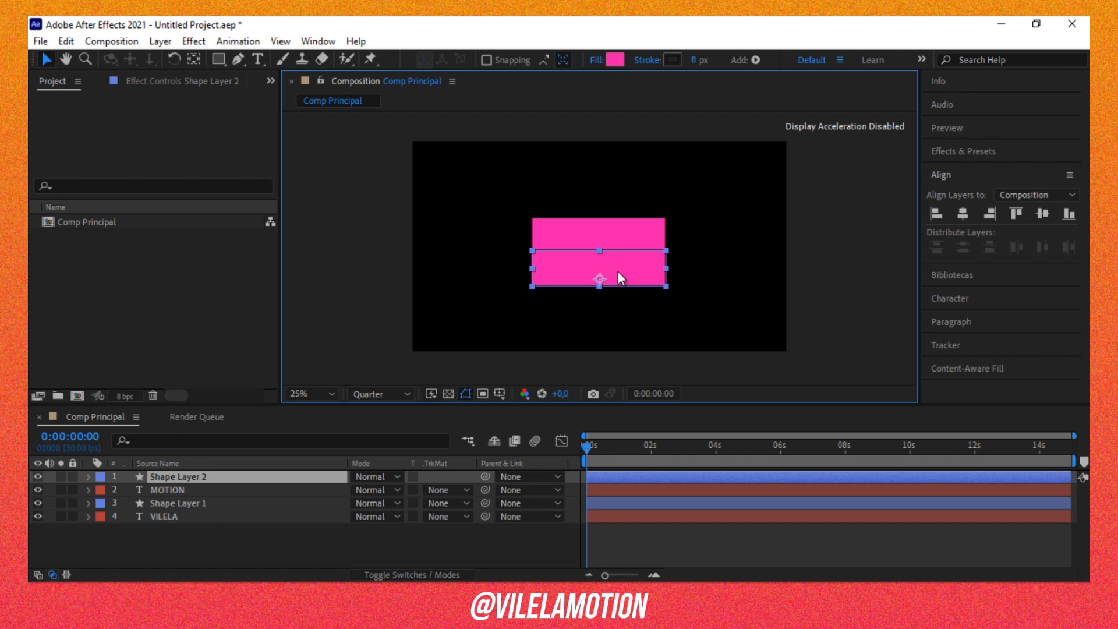
{"action": "left_click", "coordinate": [272, 534]}
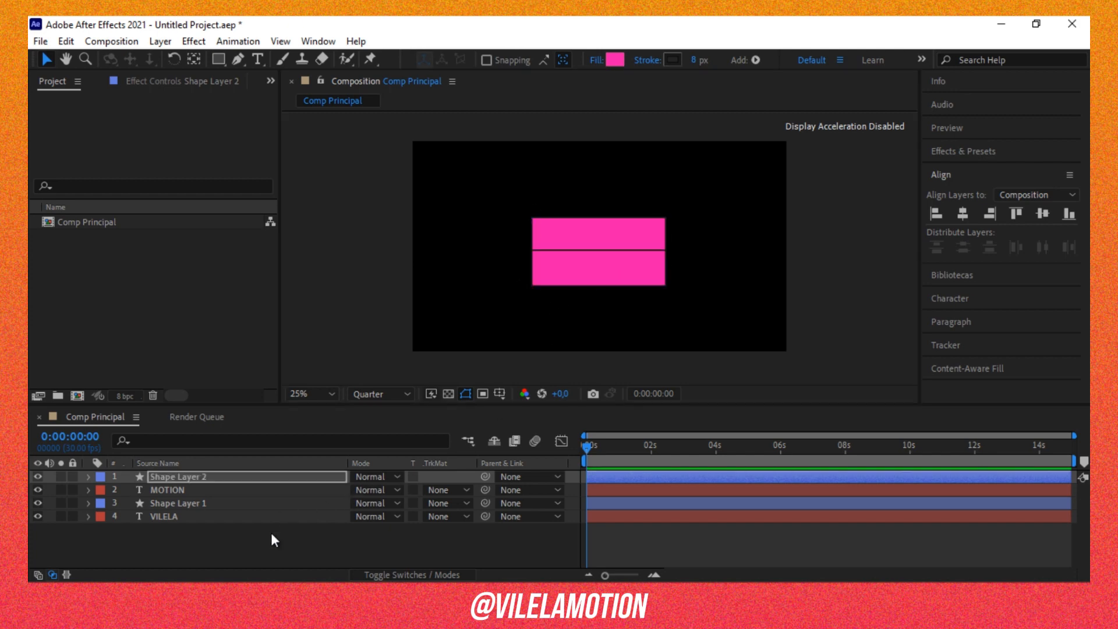
Set the VILELA layer's track matte to Alpha Matte "Shape Layer 1".
{"action": "left_click", "coordinate": [221, 515]}
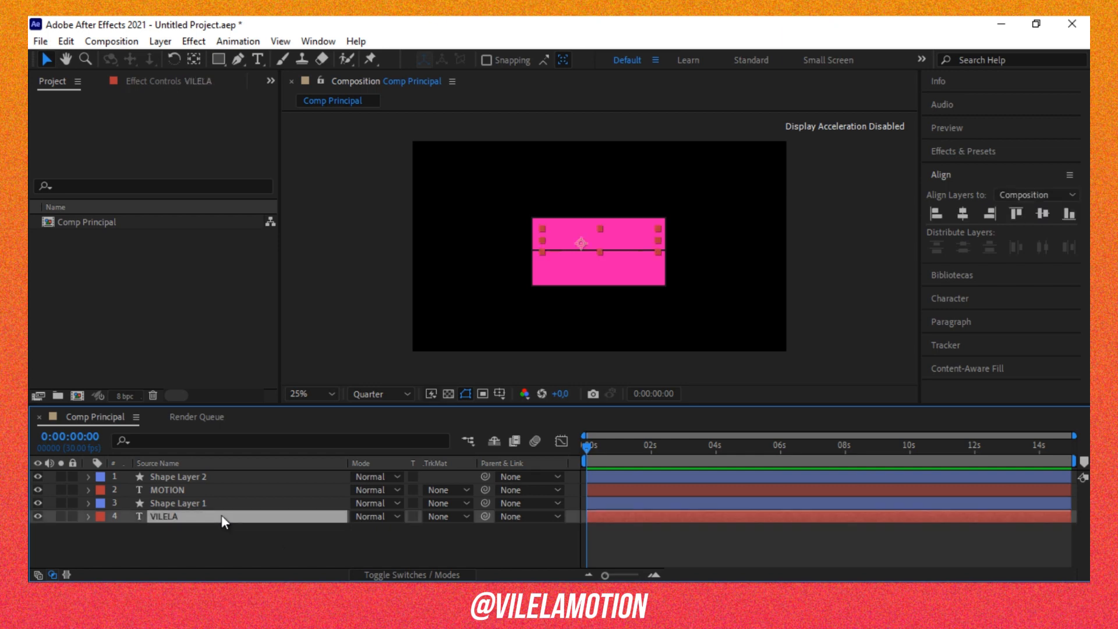
{"action": "left_click", "coordinate": [217, 492]}
{"action": "left_click", "coordinate": [212, 516]}
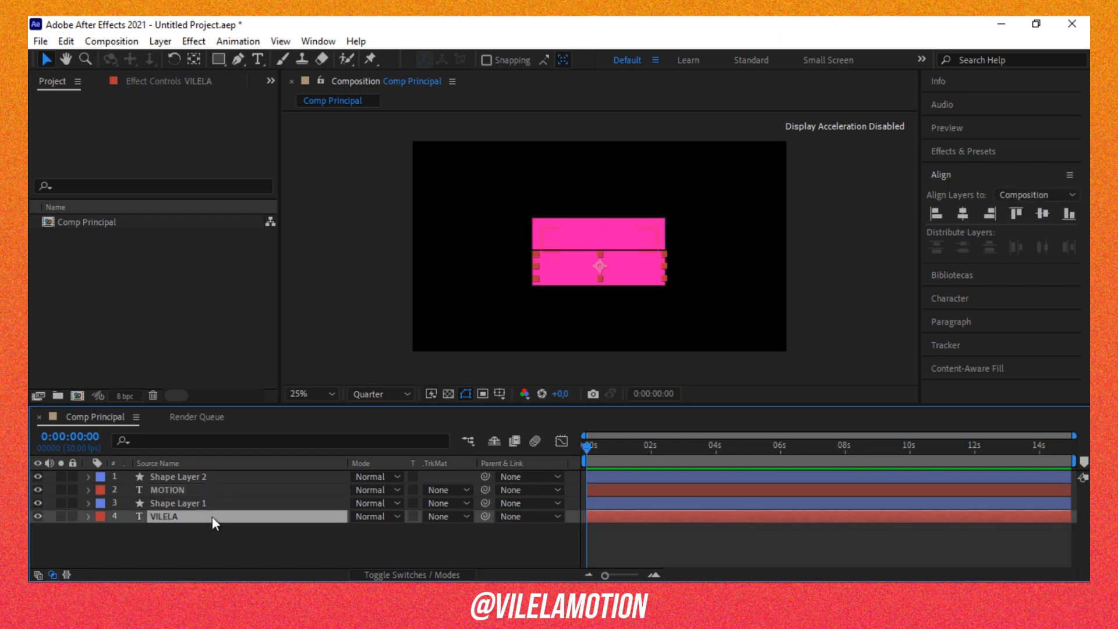
{"action": "left_click", "coordinate": [452, 516]}
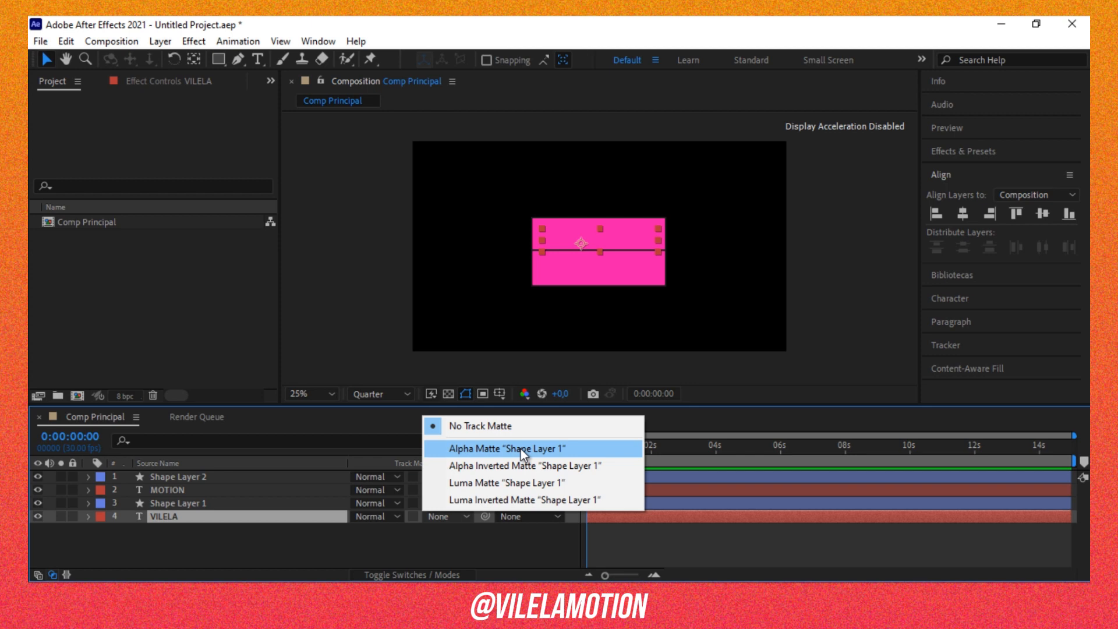
{"action": "left_click", "coordinate": [521, 449]}
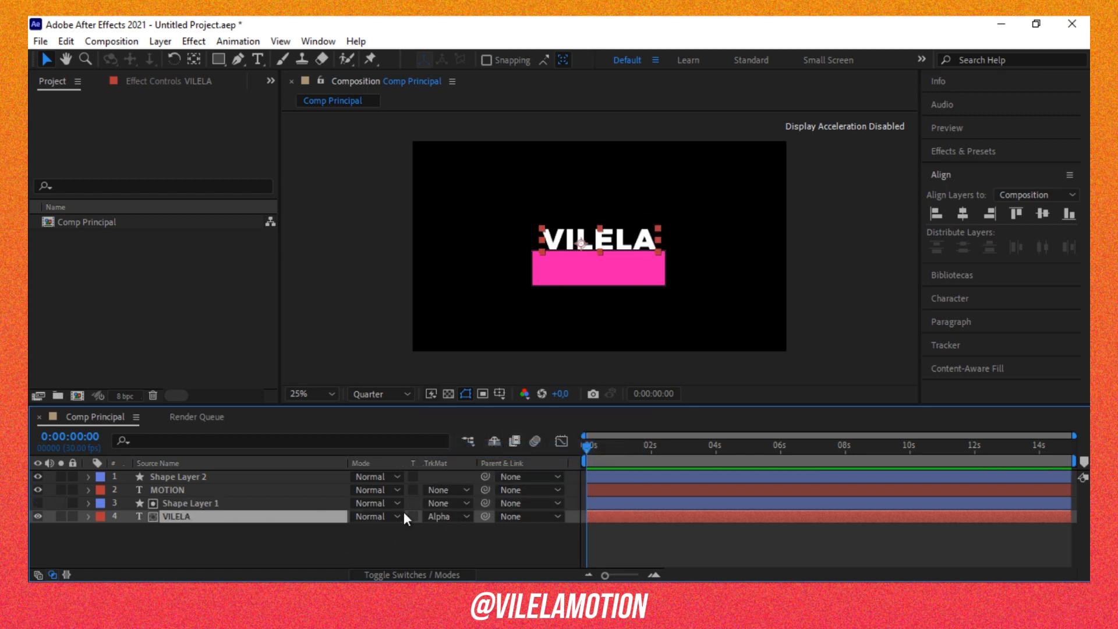
{"action": "left_click", "coordinate": [434, 513]}
{"action": "left_click", "coordinate": [352, 550]}
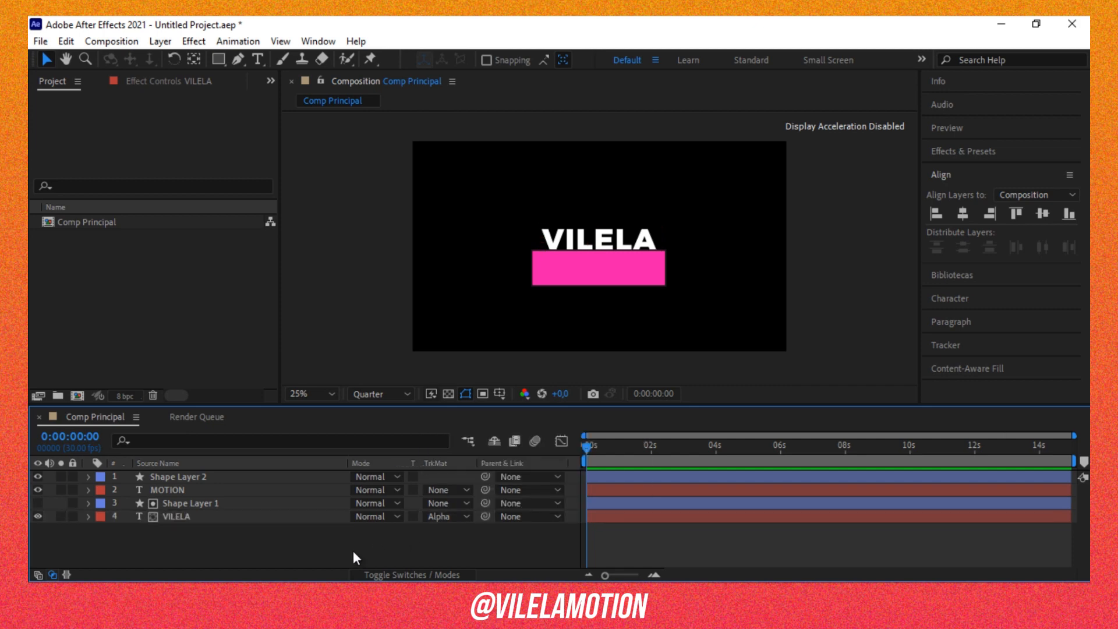
Test the matte by shifting VILELA's vertical position, restore its original position and collapse the layer.
{"action": "left_click", "coordinate": [258, 508]}
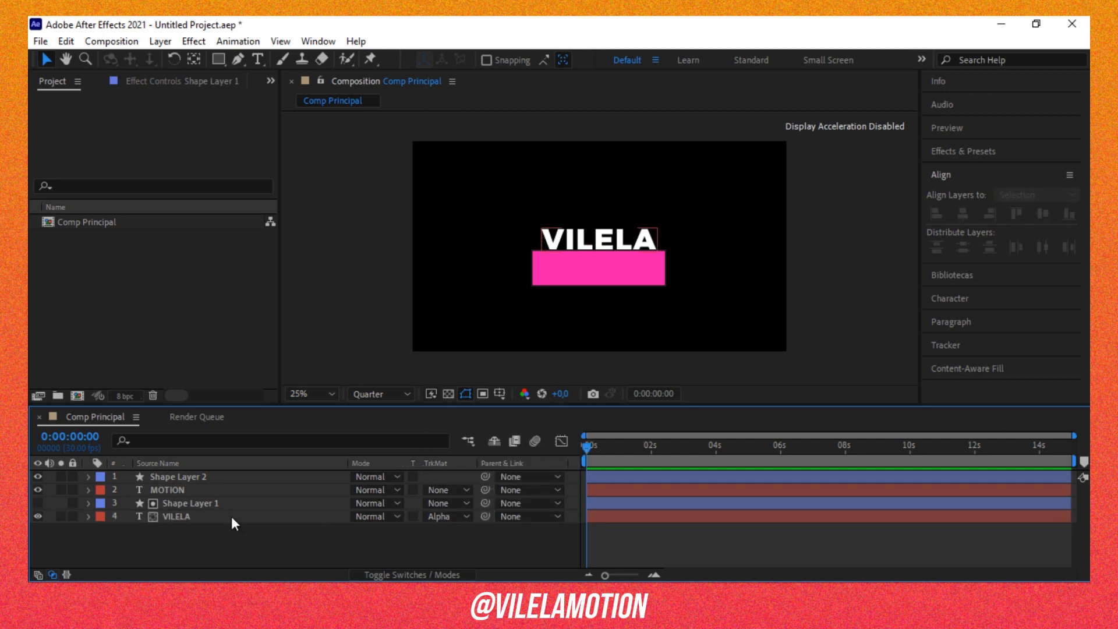
{"action": "left_click", "coordinate": [233, 517]}
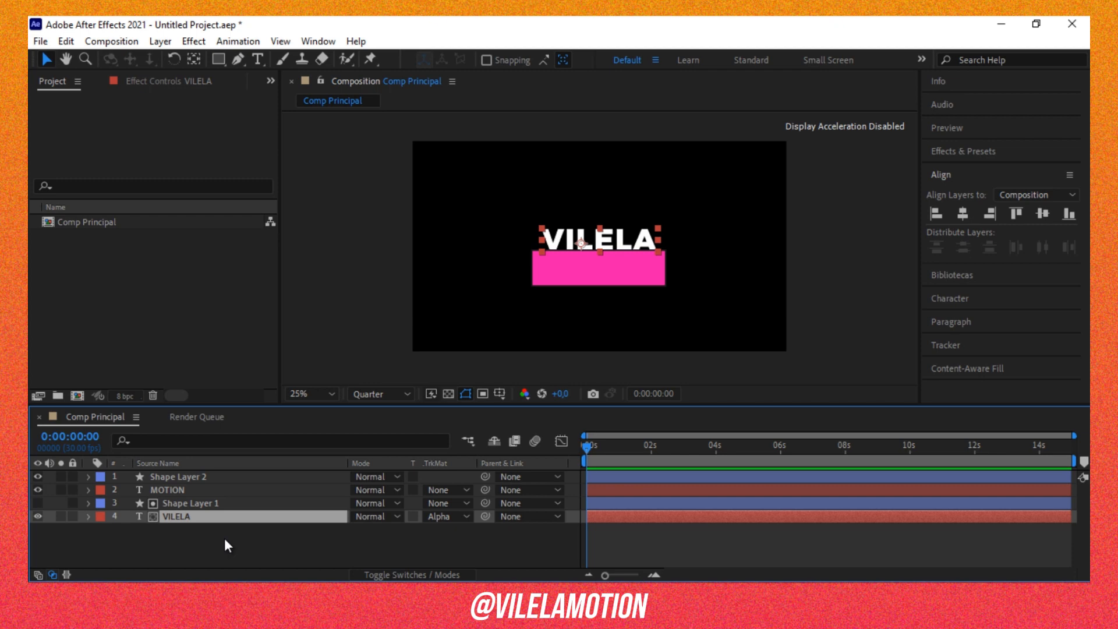
{"action": "key", "text": "p"}
{"action": "left_click_drag", "start_coordinate": [379, 533], "coordinate": [344, 561]}
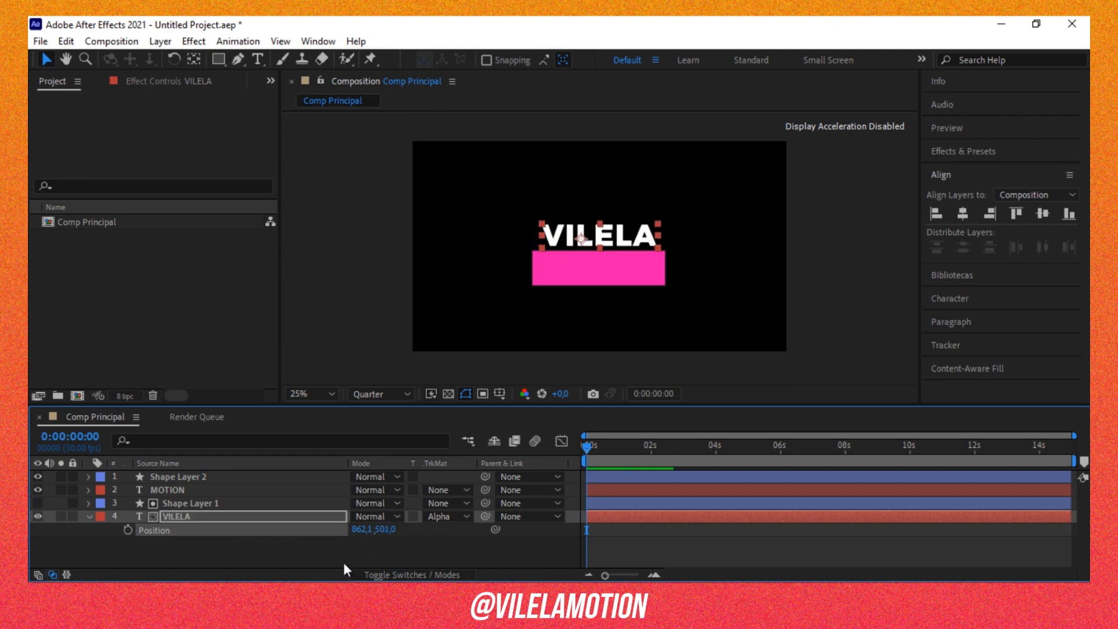
{"action": "left_click", "coordinate": [328, 556]}
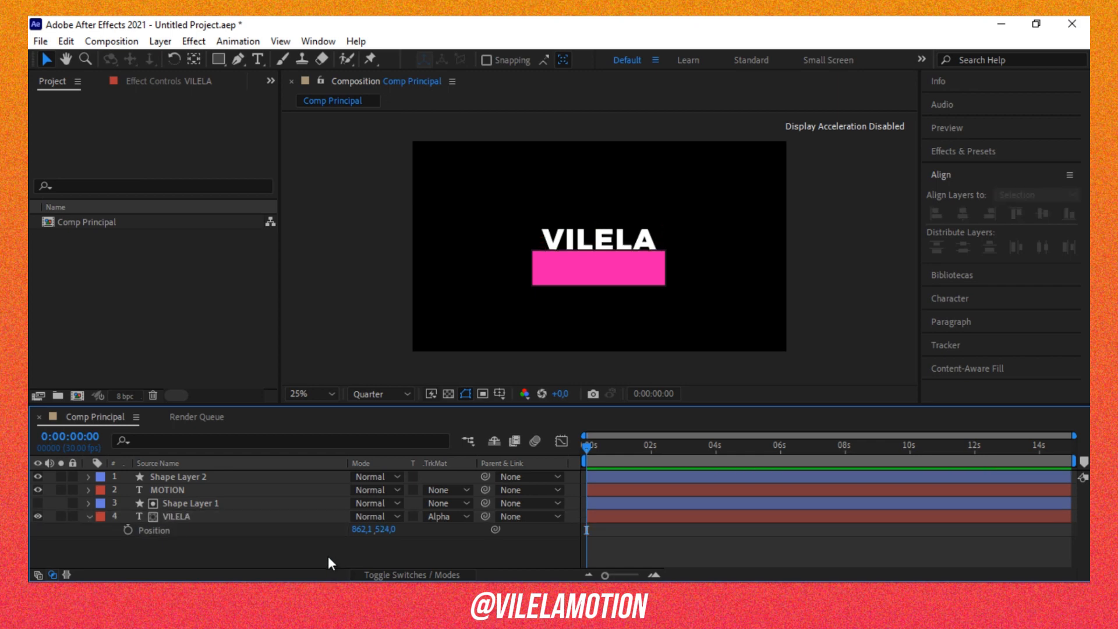
{"action": "left_click", "coordinate": [89, 516]}
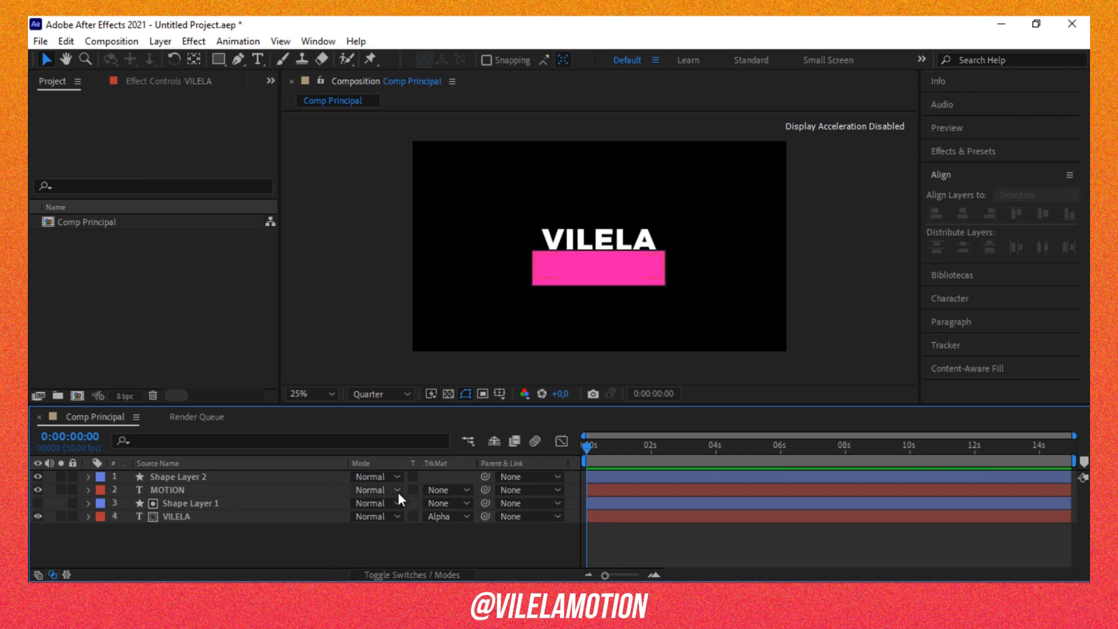
Set the MOTION layer's track matte to Alpha Matte "Shape Layer 2".
{"action": "left_click", "coordinate": [434, 489]}
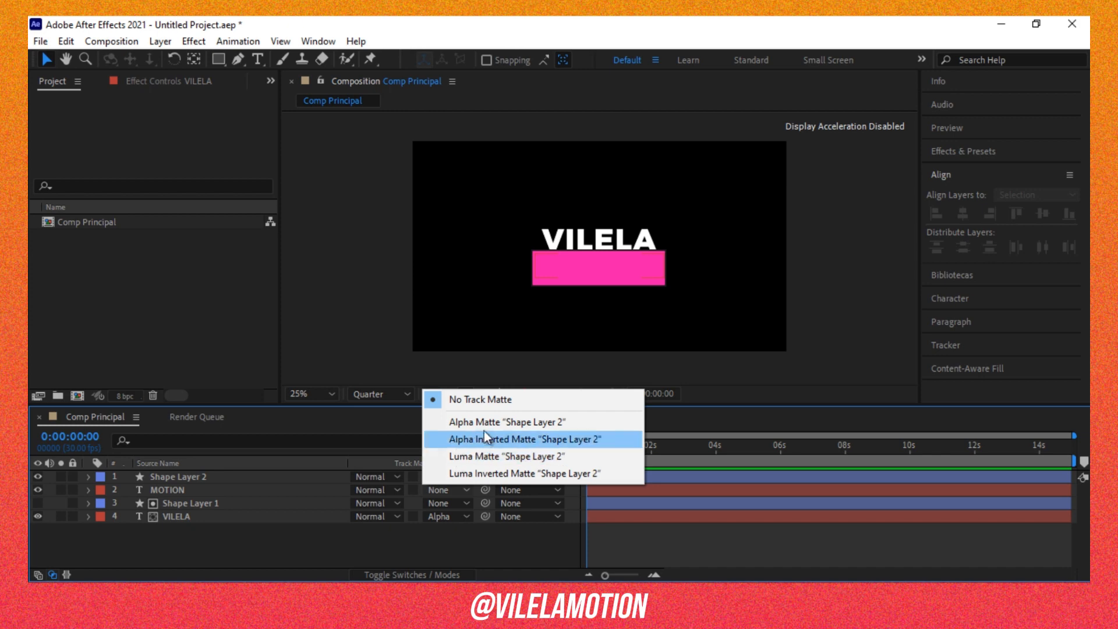
{"action": "left_click", "coordinate": [484, 423]}
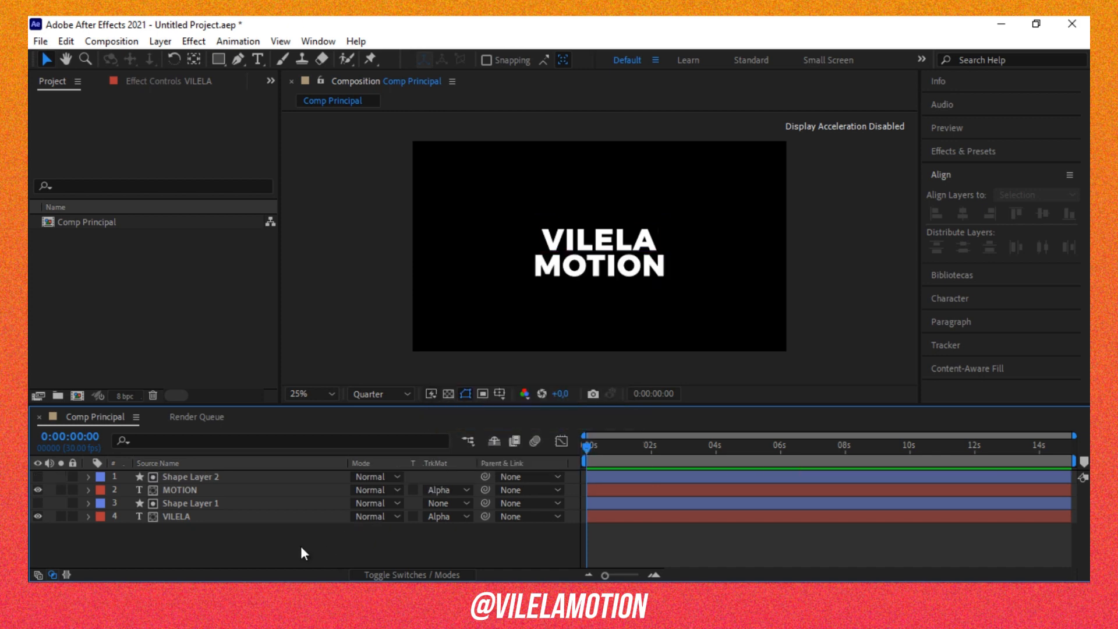
Move the VILELA layer together with its matte, Shape Layer 1, to the top of the layer stack.
{"action": "left_click", "coordinate": [214, 494]}
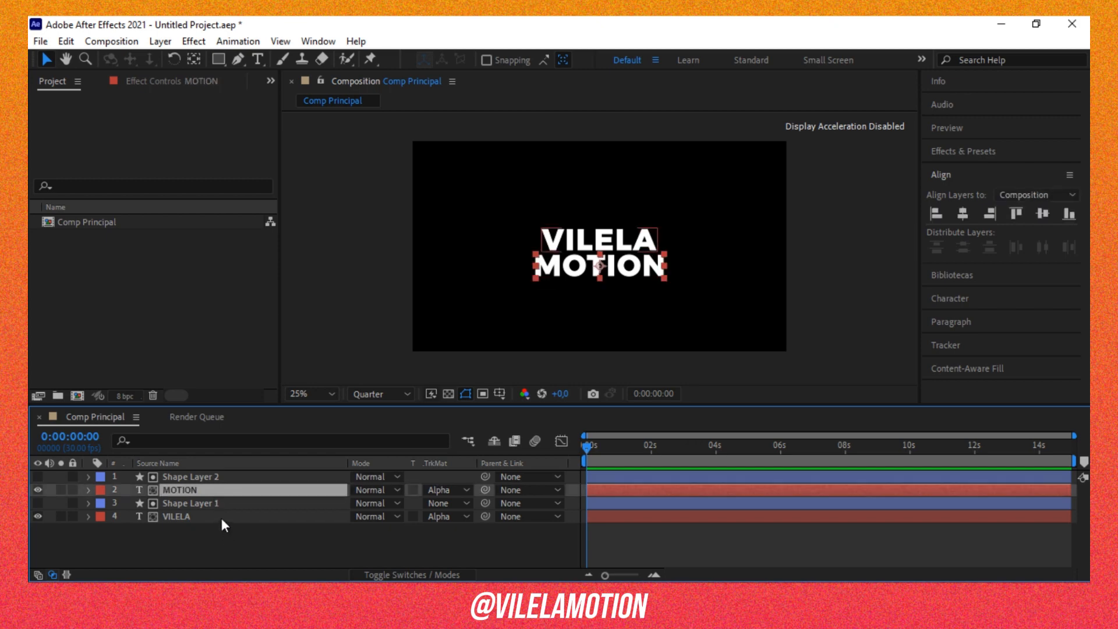
{"action": "left_click", "coordinate": [222, 519]}
{"action": "left_click", "coordinate": [209, 488]}
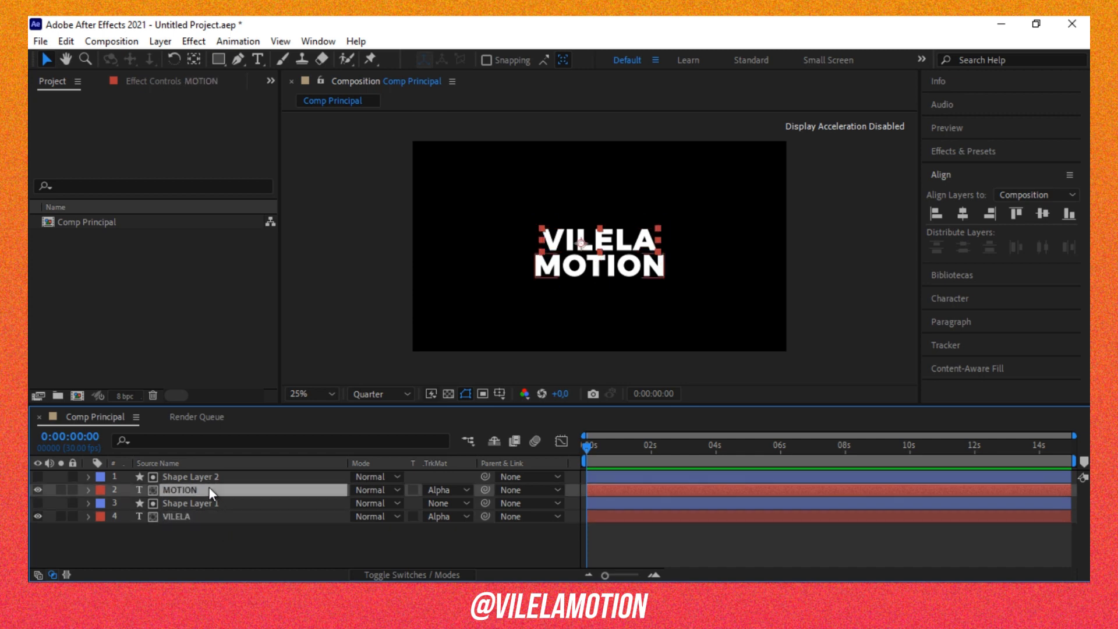
{"action": "left_click_drag", "start_coordinate": [217, 529], "coordinate": [197, 471]}
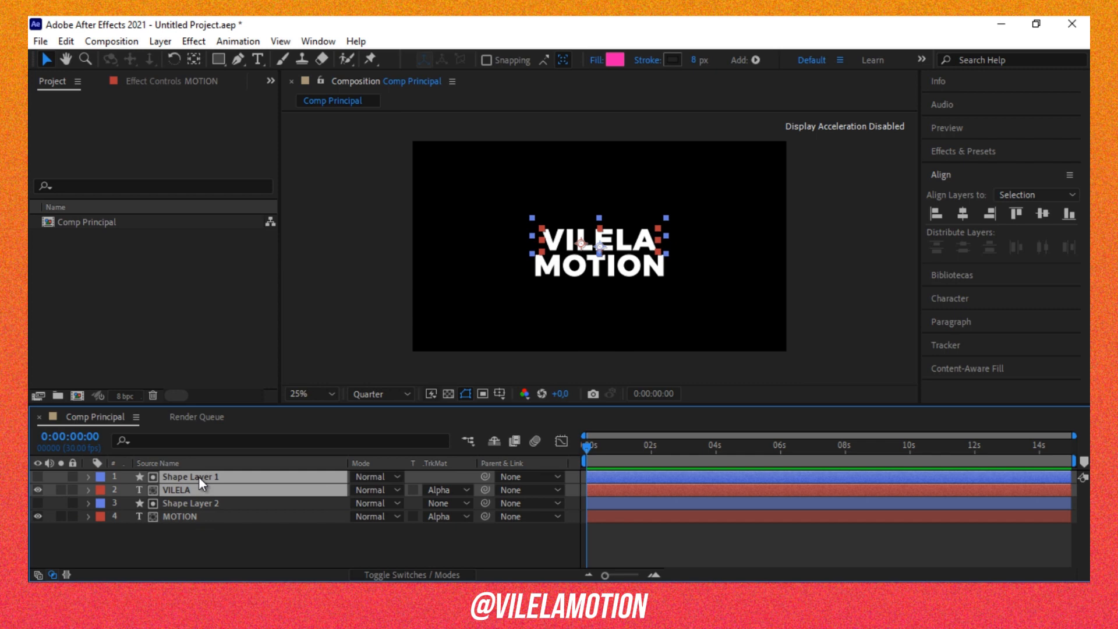
{"action": "left_click", "coordinate": [213, 527]}
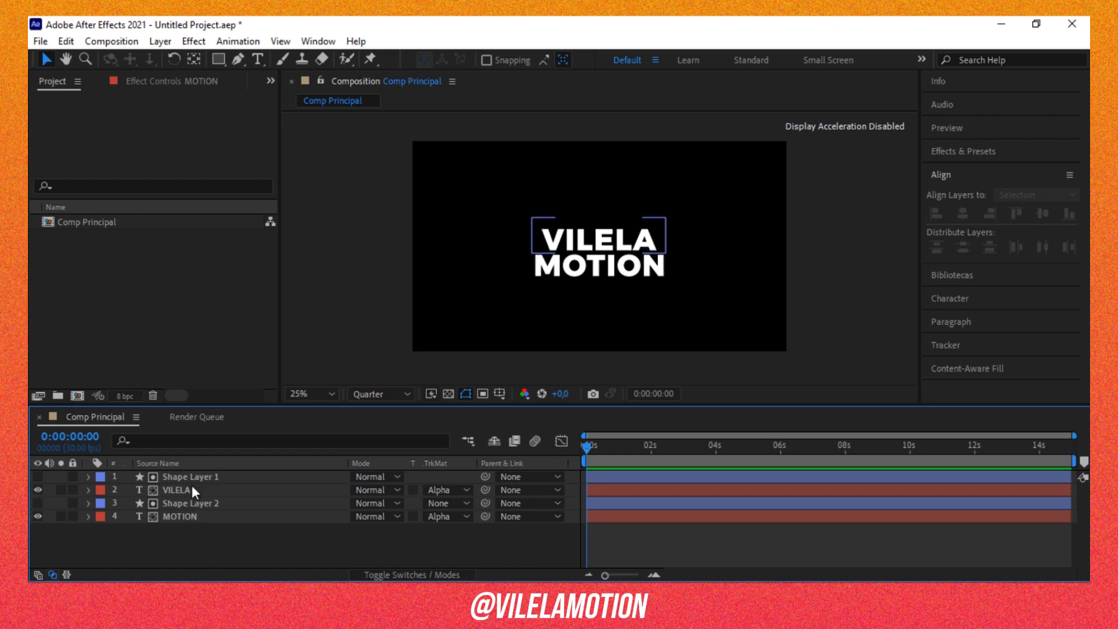
Add a Position keyframe for VILELA at 0:00:00:00 and a second one at 0:00:01:00 with the vertical position set to 300.
{"action": "left_click", "coordinate": [193, 490]}
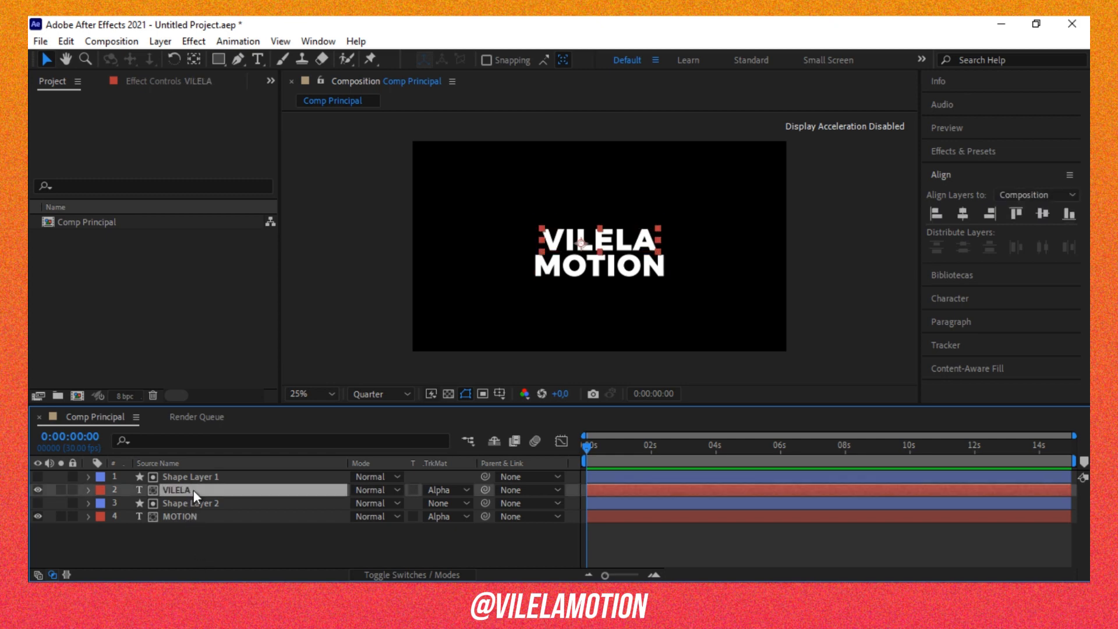
{"action": "key", "text": "p"}
{"action": "left_click", "coordinate": [129, 503]}
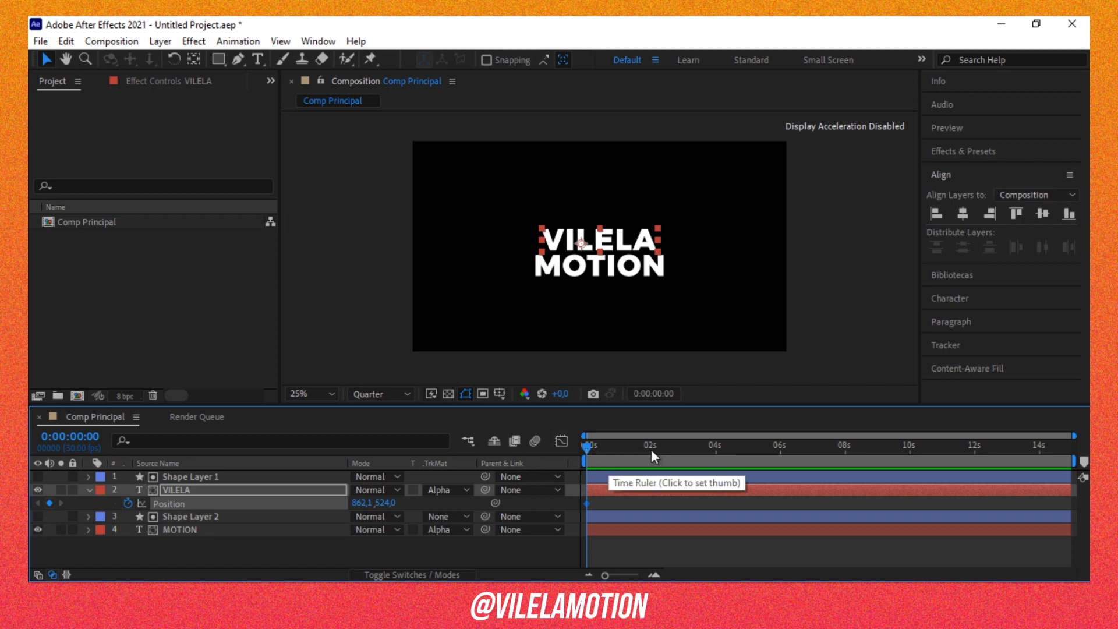
{"action": "left_click", "coordinate": [629, 447]}
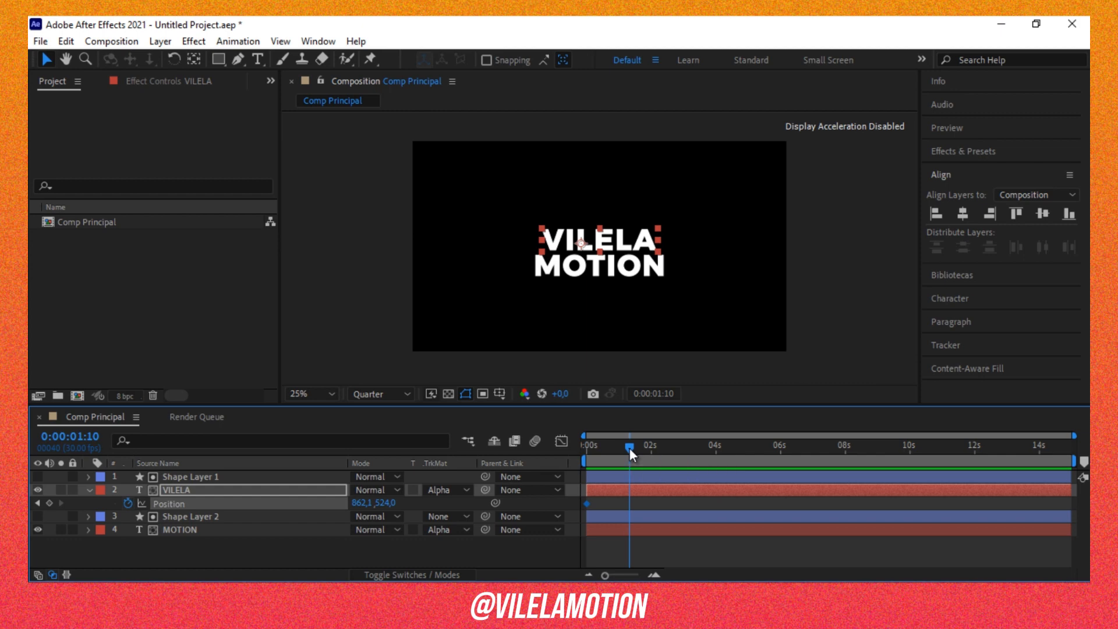
{"action": "left_click_drag", "start_coordinate": [629, 449], "coordinate": [620, 446]}
{"action": "left_click_drag", "start_coordinate": [385, 502], "coordinate": [220, 489]}
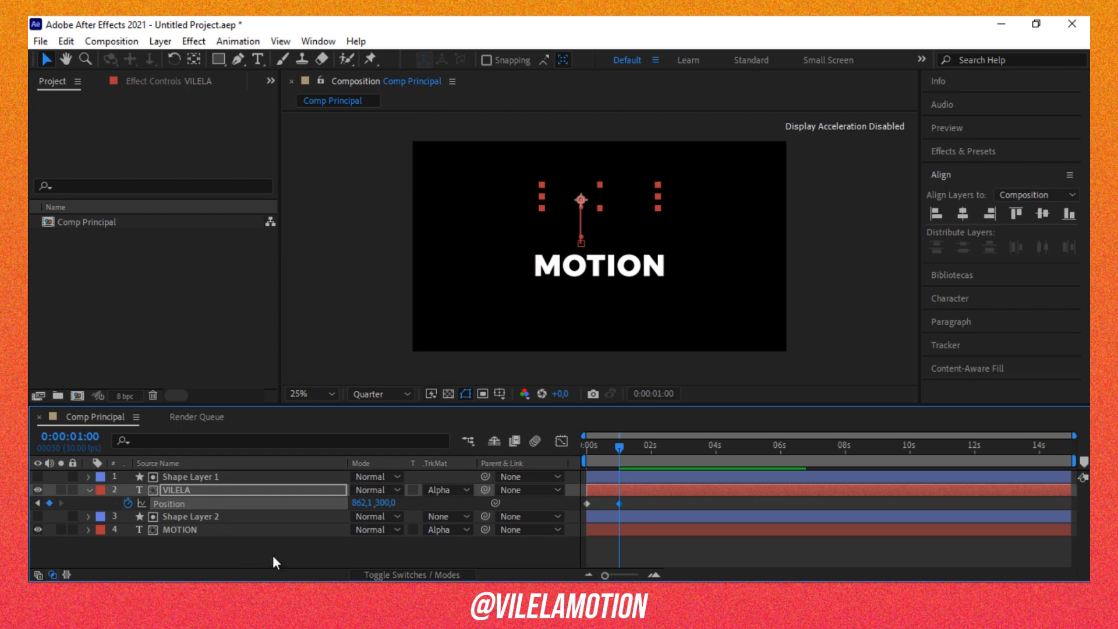
Play back the VILELA position animation from the start of the composition.
{"action": "left_click_drag", "start_coordinate": [620, 446], "coordinate": [546, 459]}
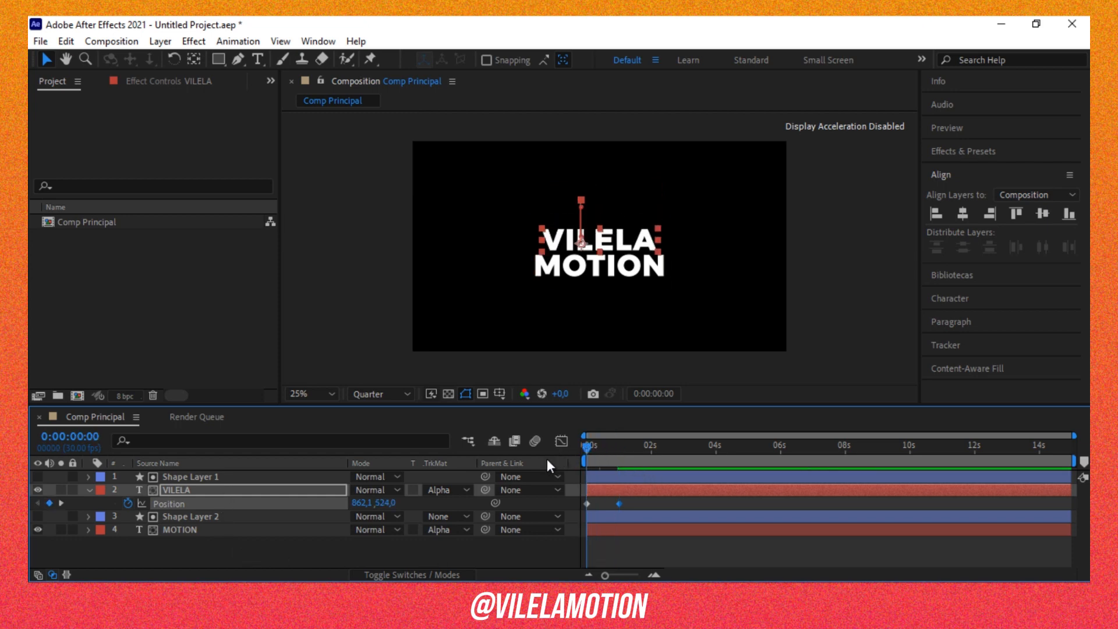
{"action": "key", "text": "space"}
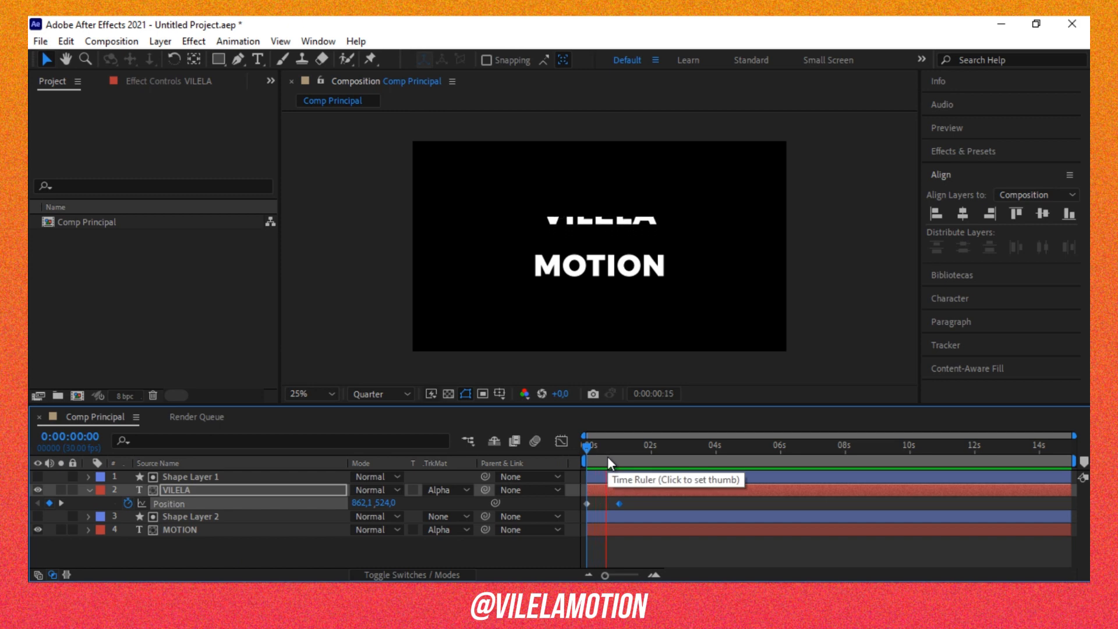
{"action": "key", "text": "space"}
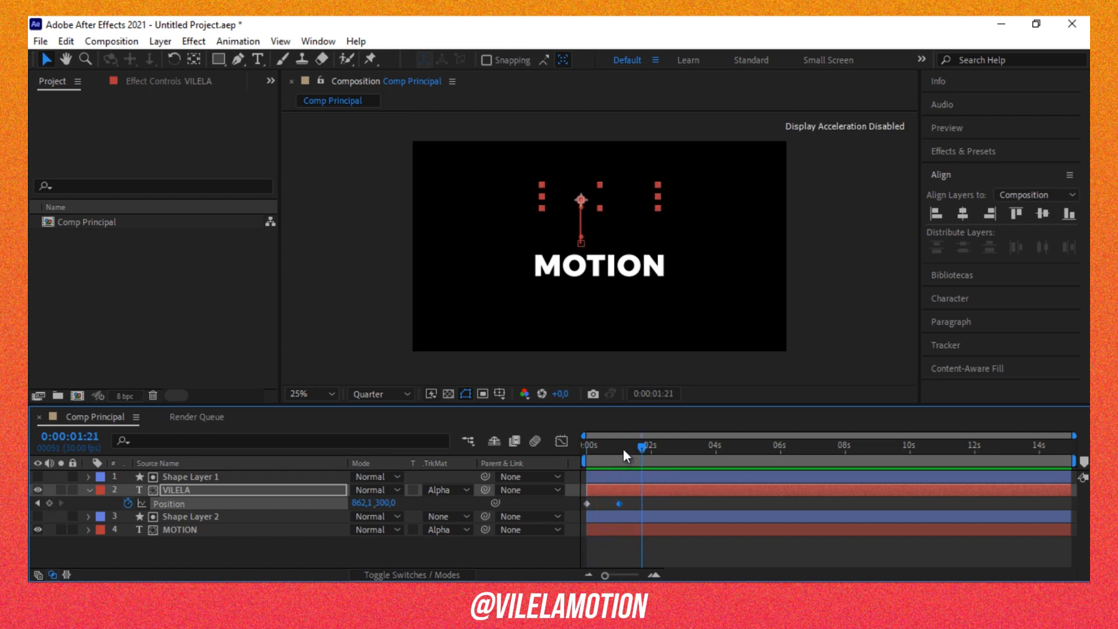
Swap VILELA's two Position keyframes so the 300 value sits at 0:00:00:00 and the 524 value at 0:00:01:00.
{"action": "mouse_move", "coordinate": [587, 457]}
{"action": "left_mouse_down"}
{"action": "mouse_move", "coordinate": [631, 457]}
{"action": "mouse_move", "coordinate": [570, 454]}
{"action": "left_mouse_up"}
{"action": "left_click", "coordinate": [587, 457]}
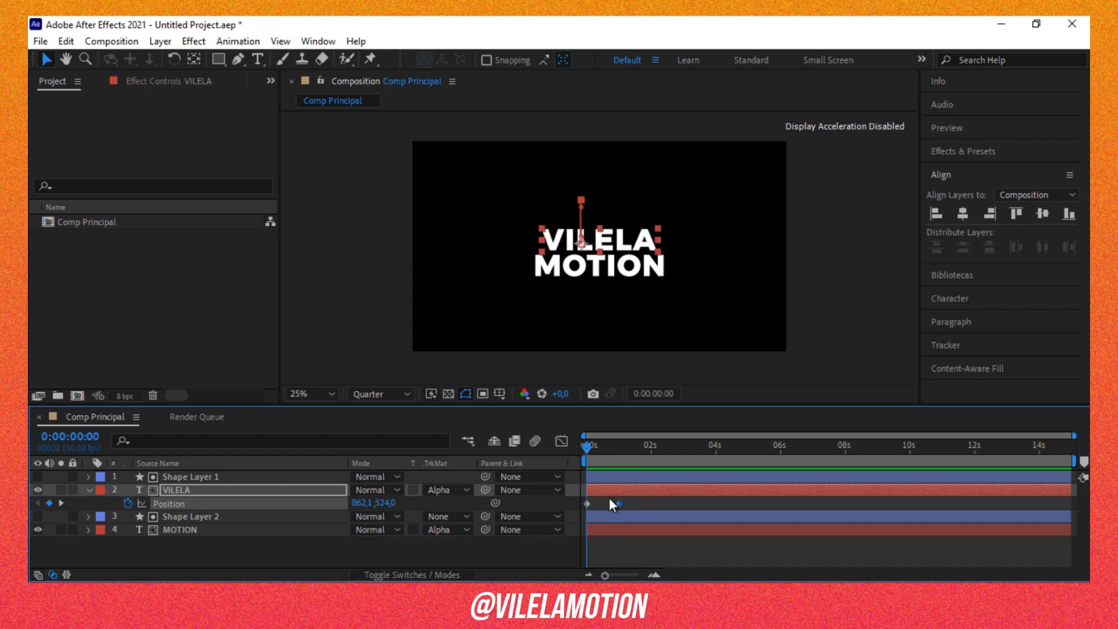
{"action": "left_click_drag", "start_coordinate": [588, 502], "coordinate": [638, 503]}
{"action": "left_click_drag", "start_coordinate": [619, 502], "coordinate": [586, 502]}
{"action": "left_click_drag", "start_coordinate": [610, 446], "coordinate": [619, 448]}
{"action": "left_click_drag", "start_coordinate": [636, 502], "coordinate": [619, 503]}
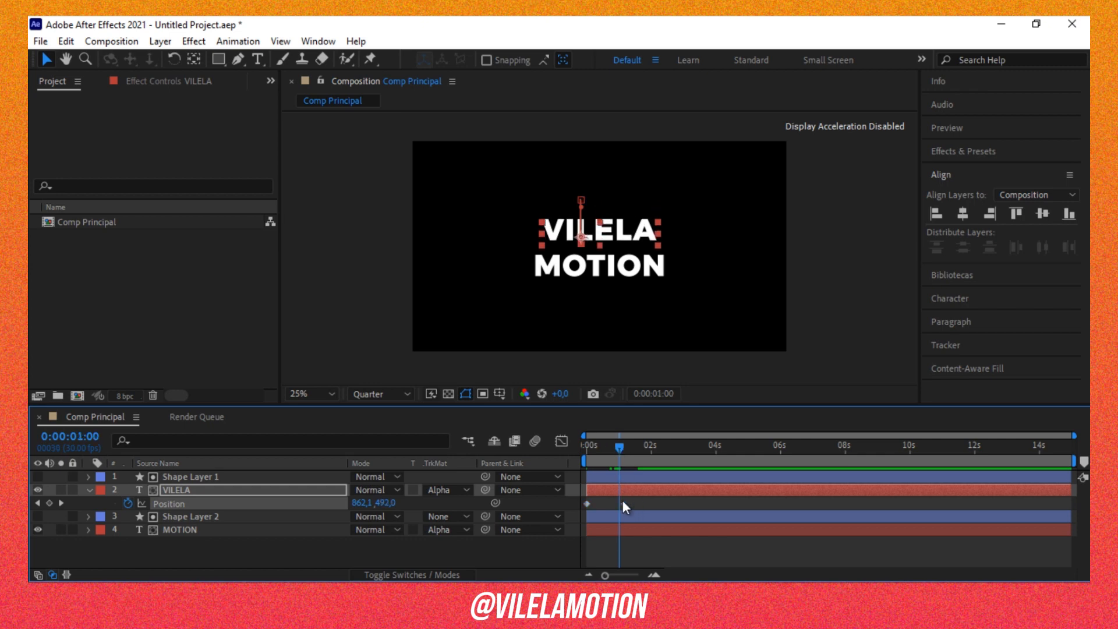
Play back the reversed VILELA animation from the start and check the frame at 0:00:01:00.
{"action": "key", "text": "Home"}
{"action": "key", "text": "space"}
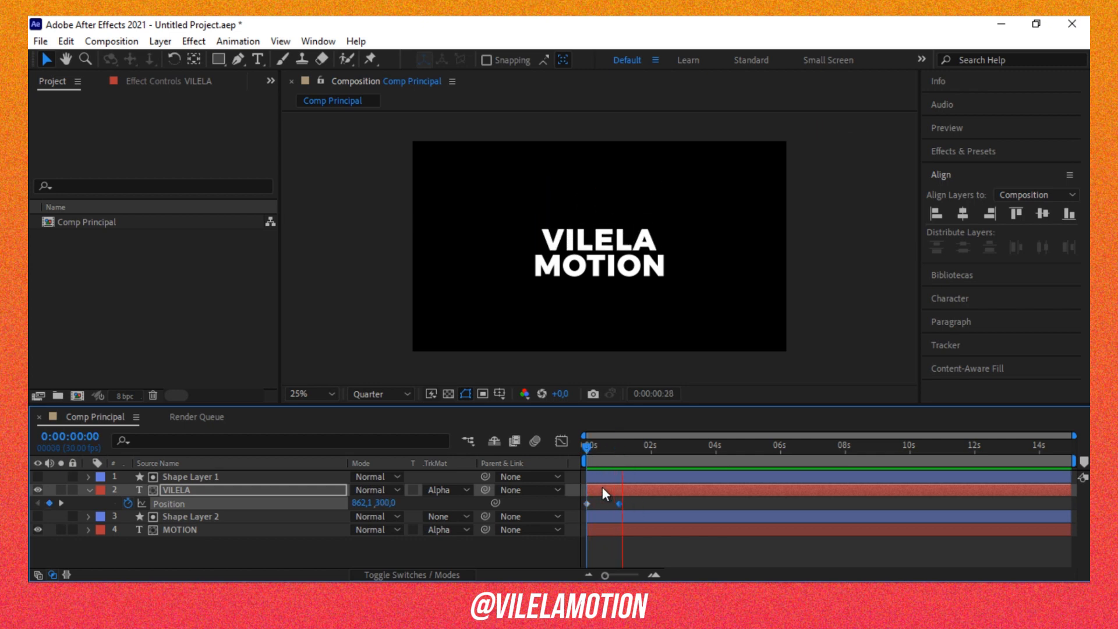
{"action": "key", "text": "space"}
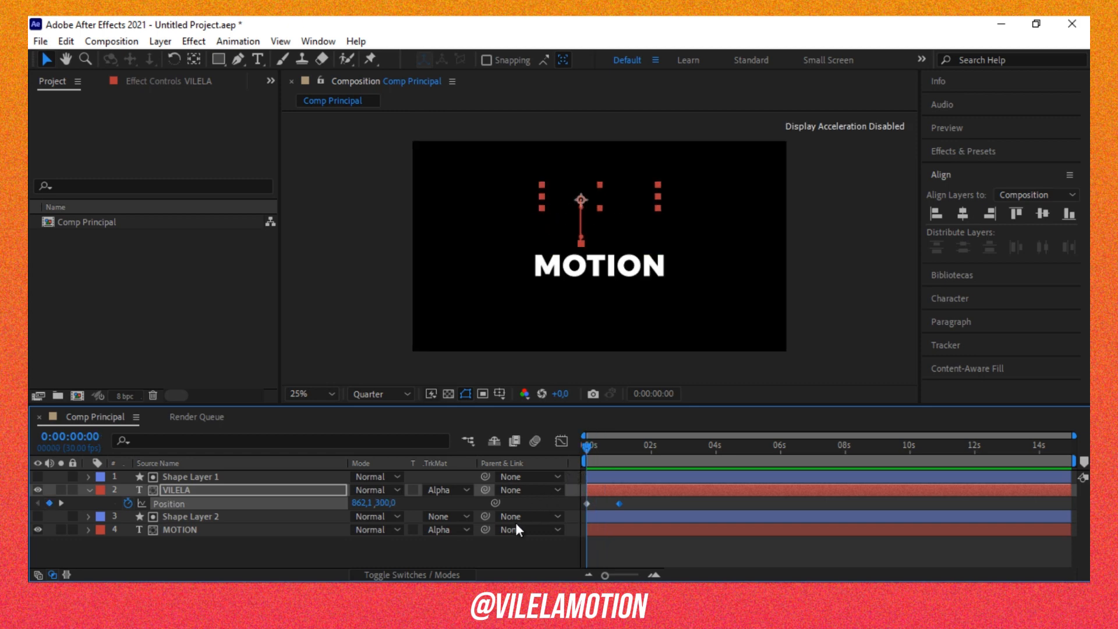
{"action": "left_click", "coordinate": [620, 454]}
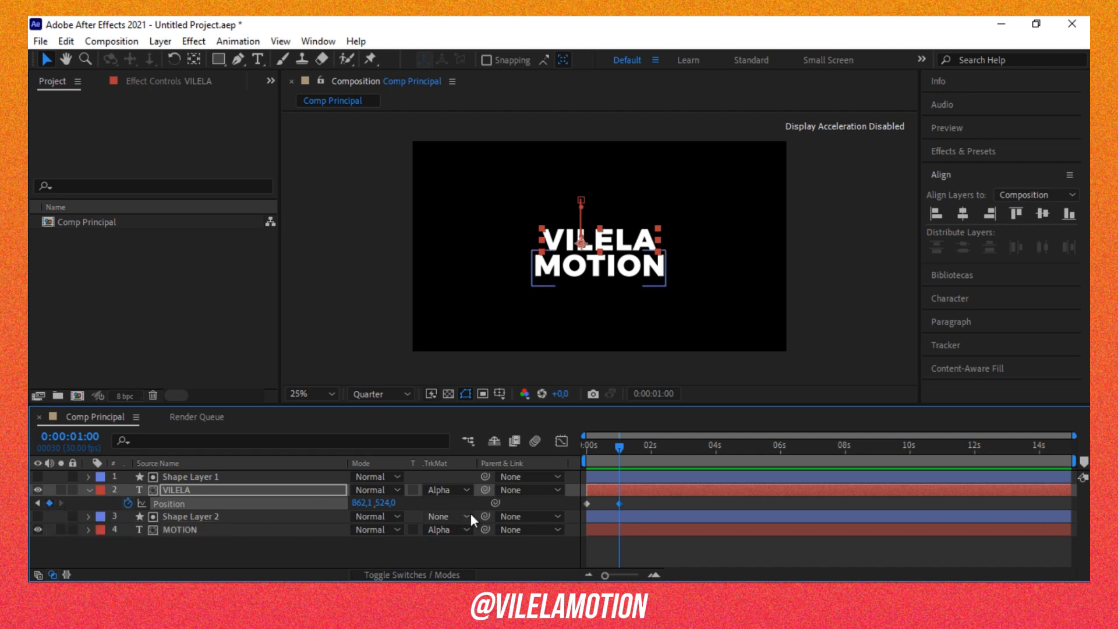
Set VILELA's vertical position at 0:00:00:00 to 283 and preview the animation.
{"action": "left_click_drag", "start_coordinate": [601, 452], "coordinate": [543, 462]}
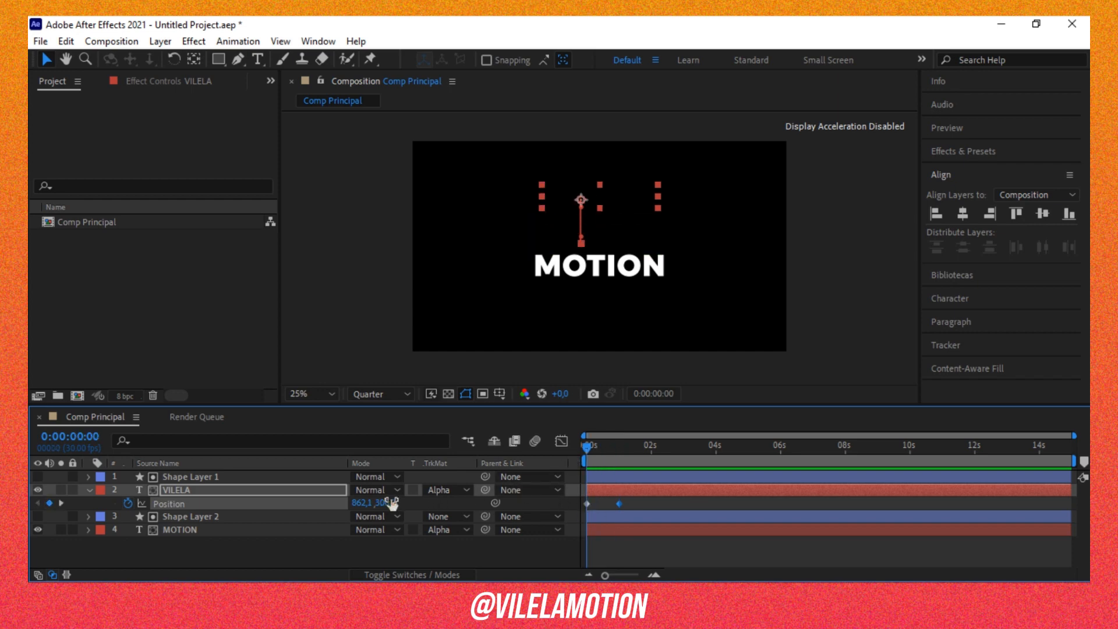
{"action": "left_click_drag", "start_coordinate": [389, 502], "coordinate": [374, 505]}
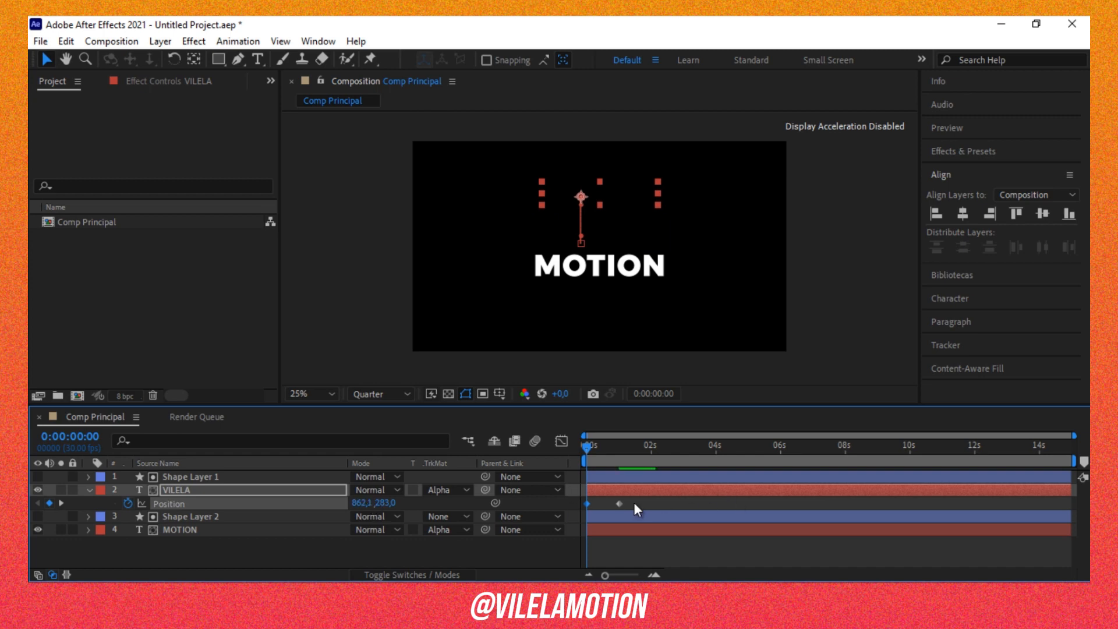
{"action": "key", "text": "space"}
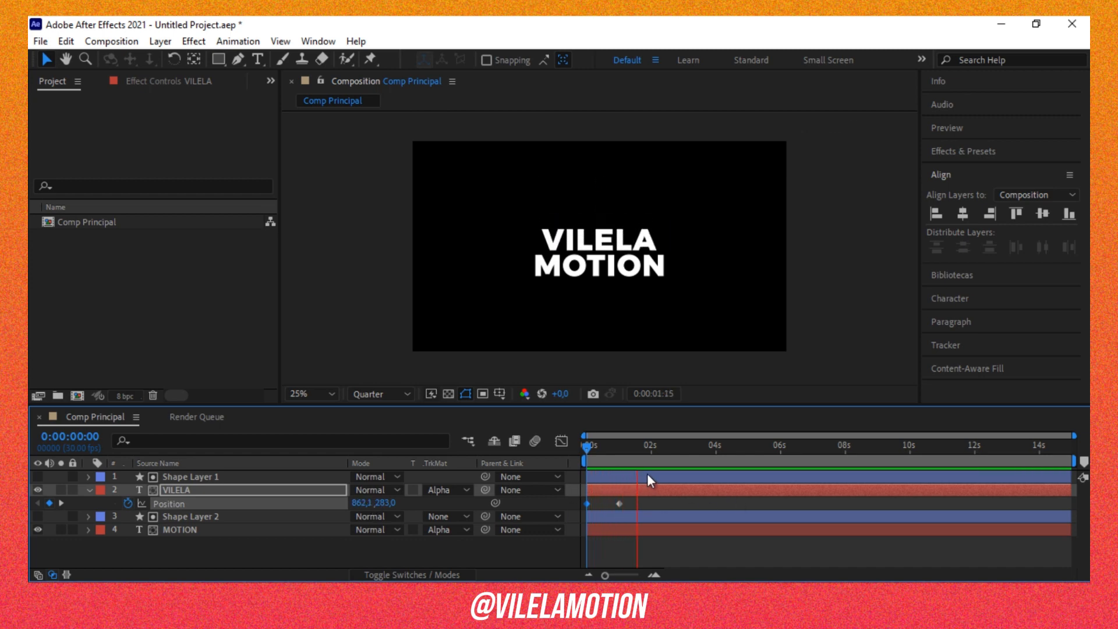
{"action": "key", "text": "space"}
{"action": "key", "text": "space"}
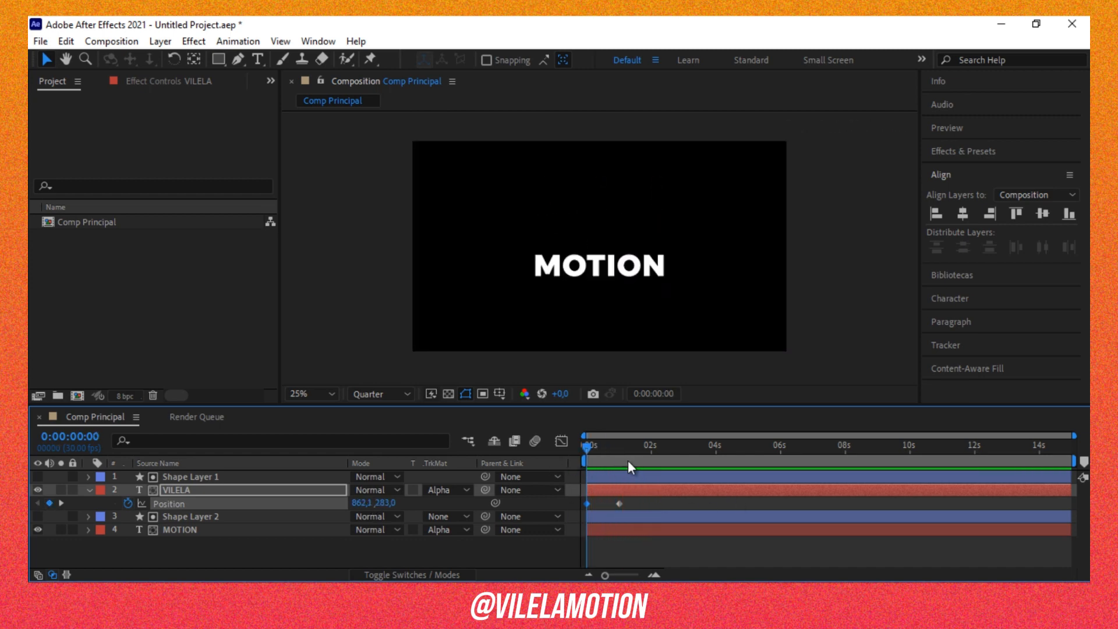
{"action": "key", "text": "space"}
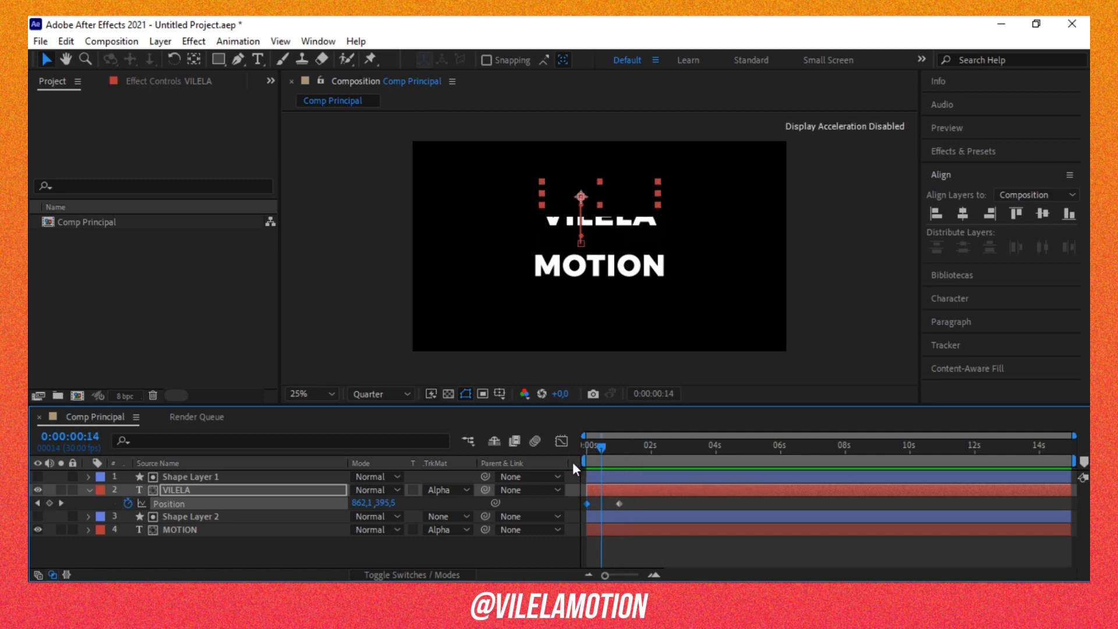
Keyframe MOTION's Position so it starts at a vertical value of 832.6 at 0:00:00:00 and reaches its original place at 0:00:01:00.
{"action": "left_click", "coordinate": [219, 530]}
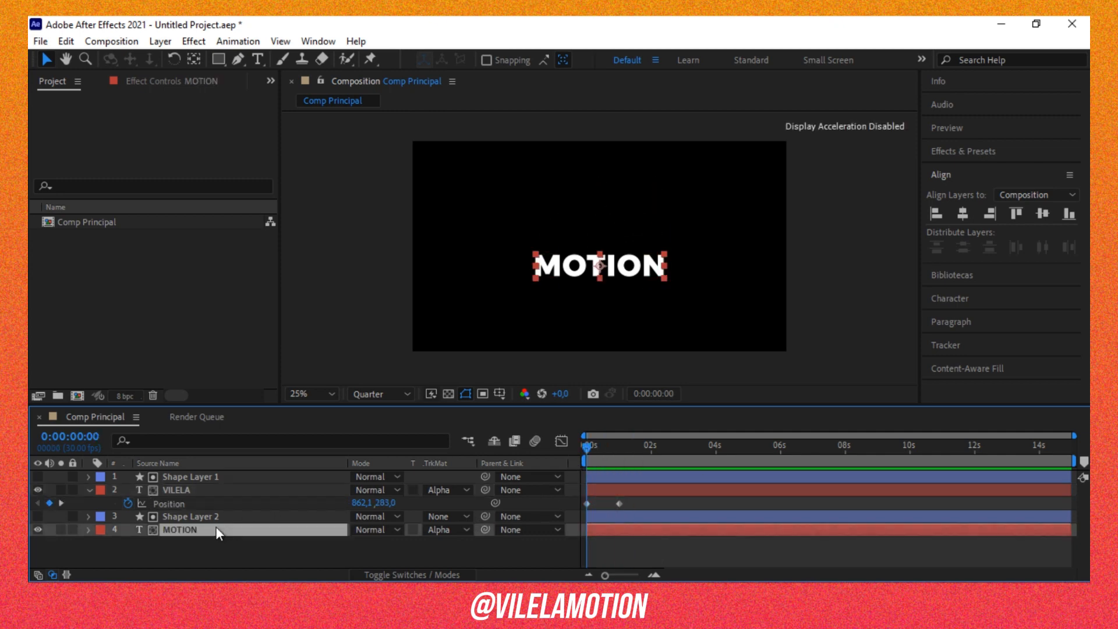
{"action": "key", "text": "p"}
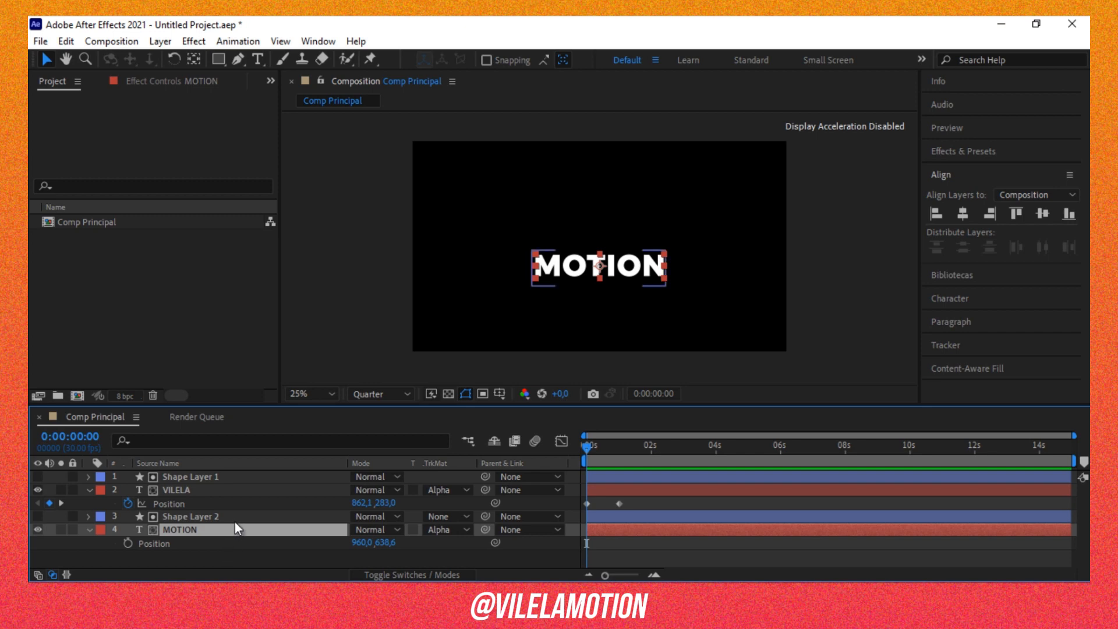
{"action": "left_click", "coordinate": [128, 543]}
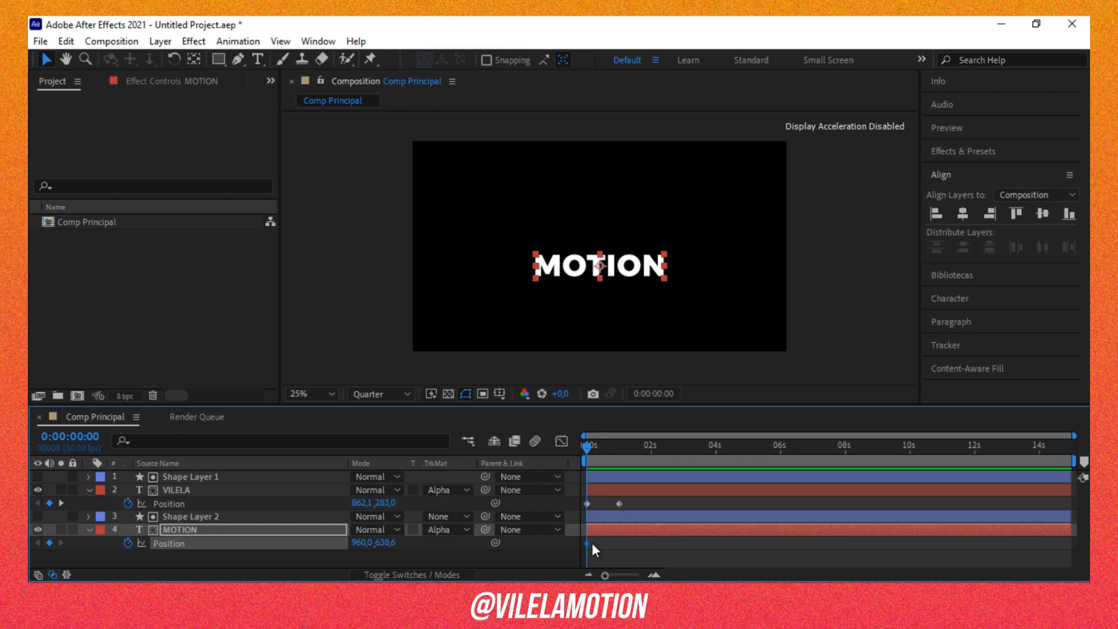
{"action": "left_click_drag", "start_coordinate": [587, 543], "coordinate": [623, 540]}
{"action": "mouse_move", "coordinate": [622, 543]}
{"action": "mouse_move", "coordinate": [620, 544]}
{"action": "left_mouse_down"}
{"action": "mouse_move", "coordinate": [596, 543]}
{"action": "mouse_move", "coordinate": [619, 543]}
{"action": "left_mouse_up"}
{"action": "left_click_drag", "start_coordinate": [387, 542], "coordinate": [504, 545]}
{"action": "left_click_drag", "start_coordinate": [504, 545], "coordinate": [540, 545]}
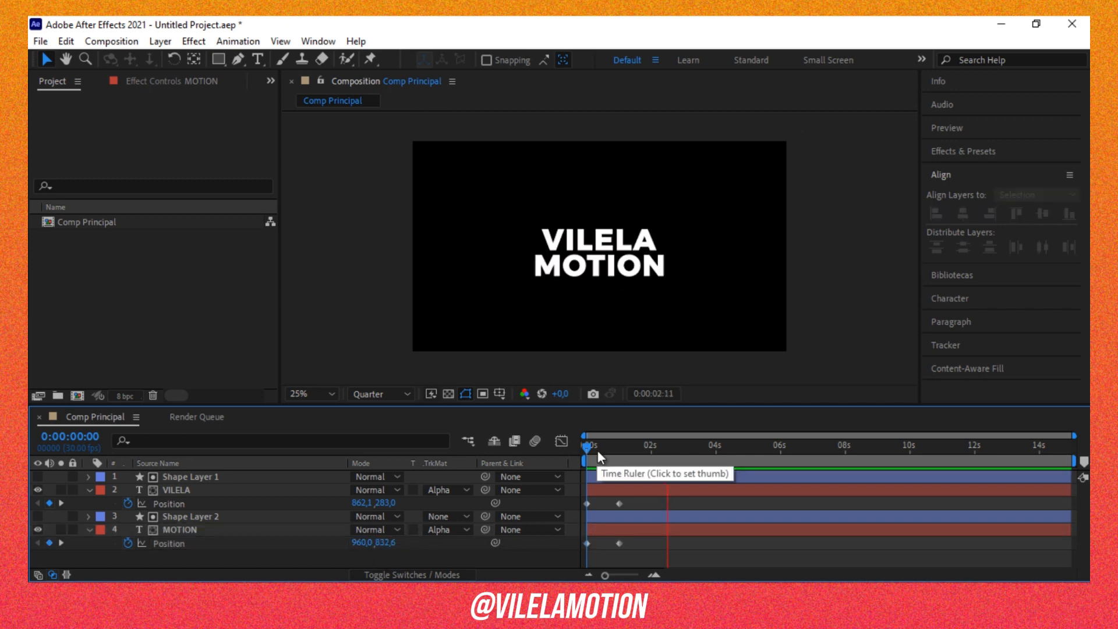
Play back and scrub the opening second to review both text lines animating together.
{"action": "left_click_drag", "start_coordinate": [598, 449], "coordinate": [571, 460]}
{"action": "key", "text": "space"}
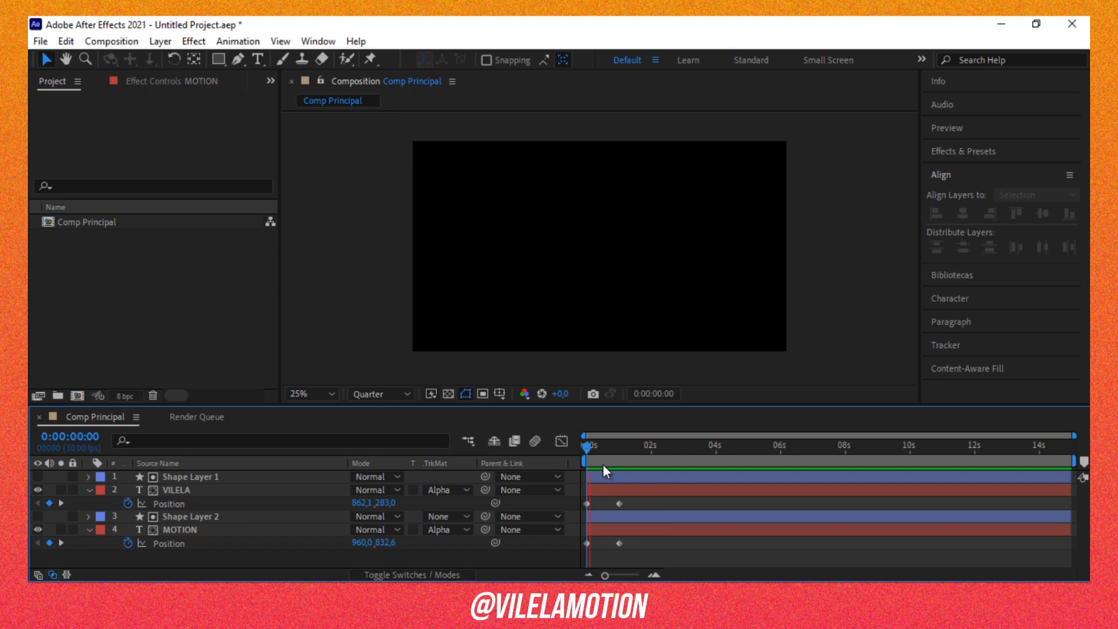
{"action": "left_click_drag", "start_coordinate": [623, 467], "coordinate": [568, 481]}
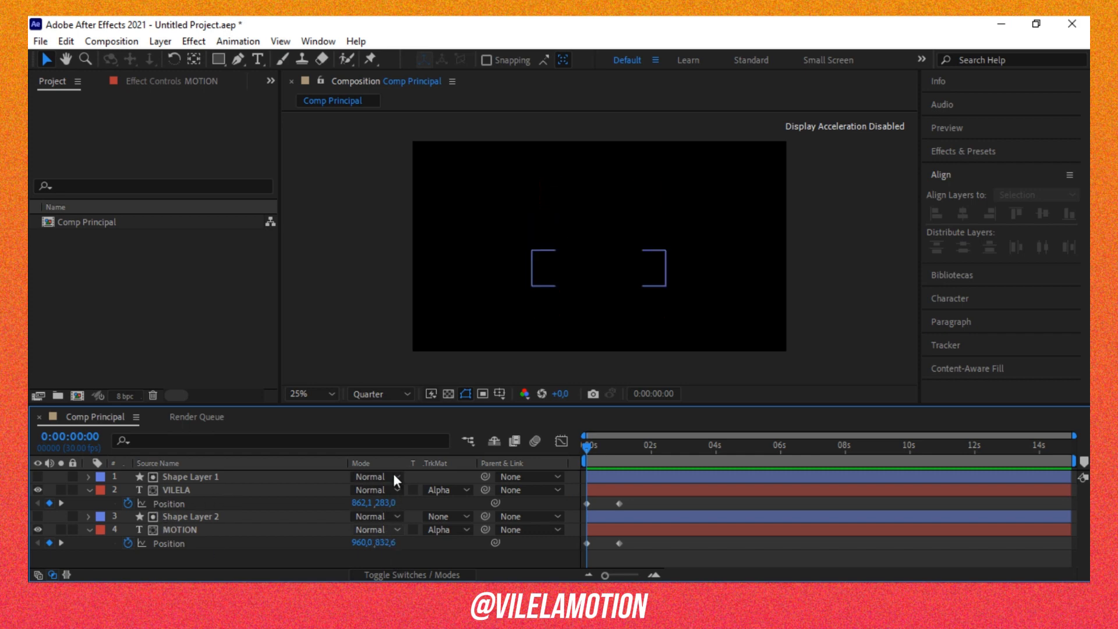
{"action": "left_click_drag", "start_coordinate": [602, 448], "coordinate": [577, 460]}
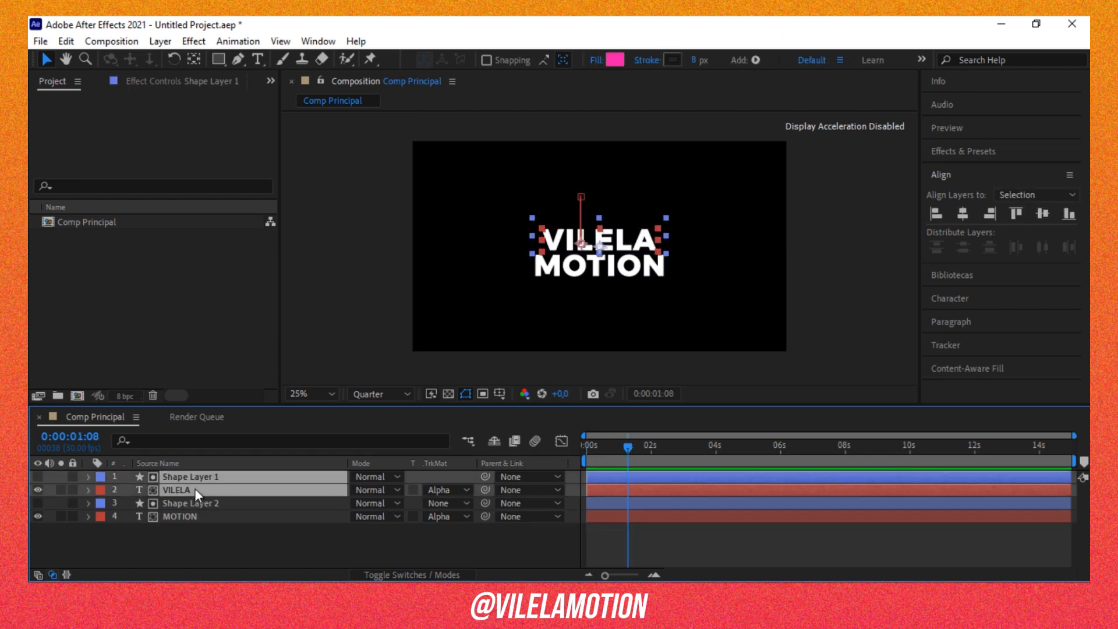
{"action": "right_click", "coordinate": [195, 488]}
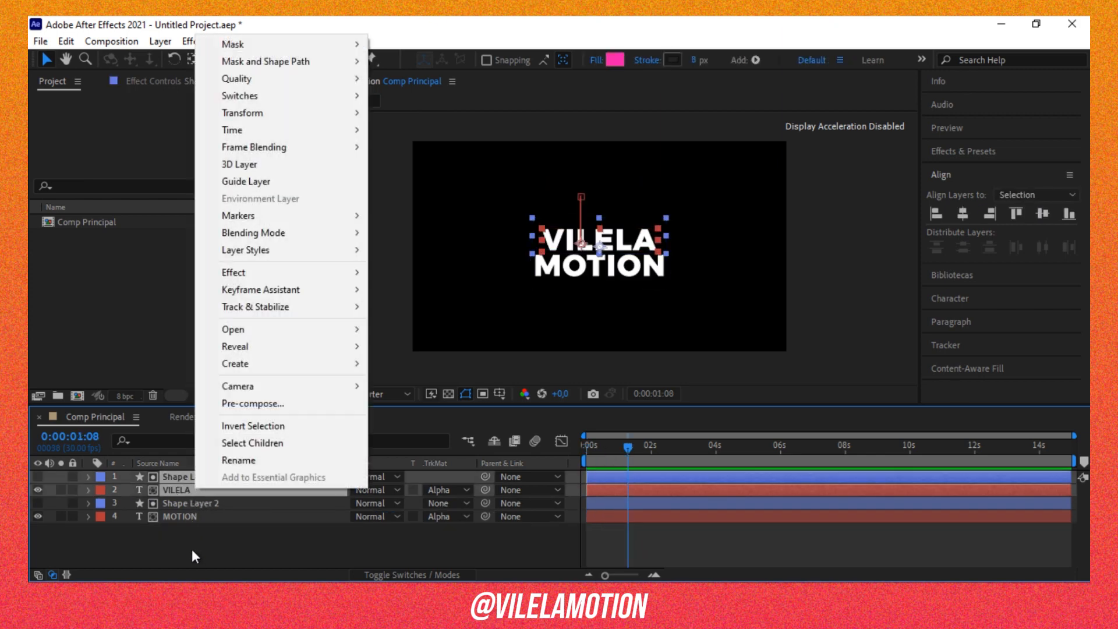
{"action": "left_click", "coordinate": [191, 549]}
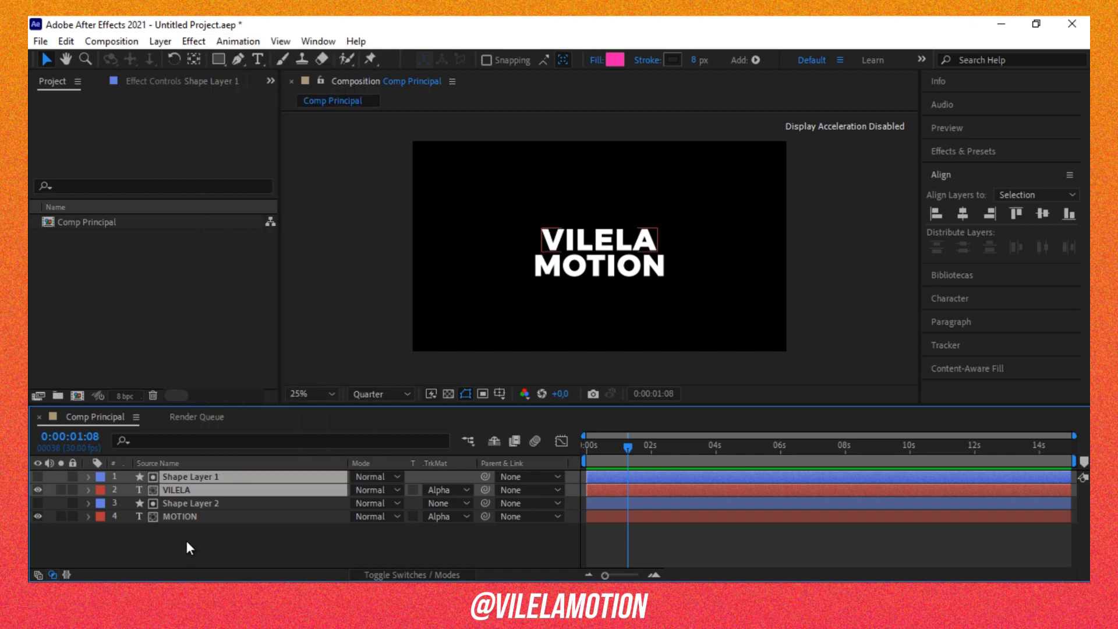
{"action": "left_click", "coordinate": [183, 477]}
{"action": "left_click", "coordinate": [183, 490], "text": "ctrl"}
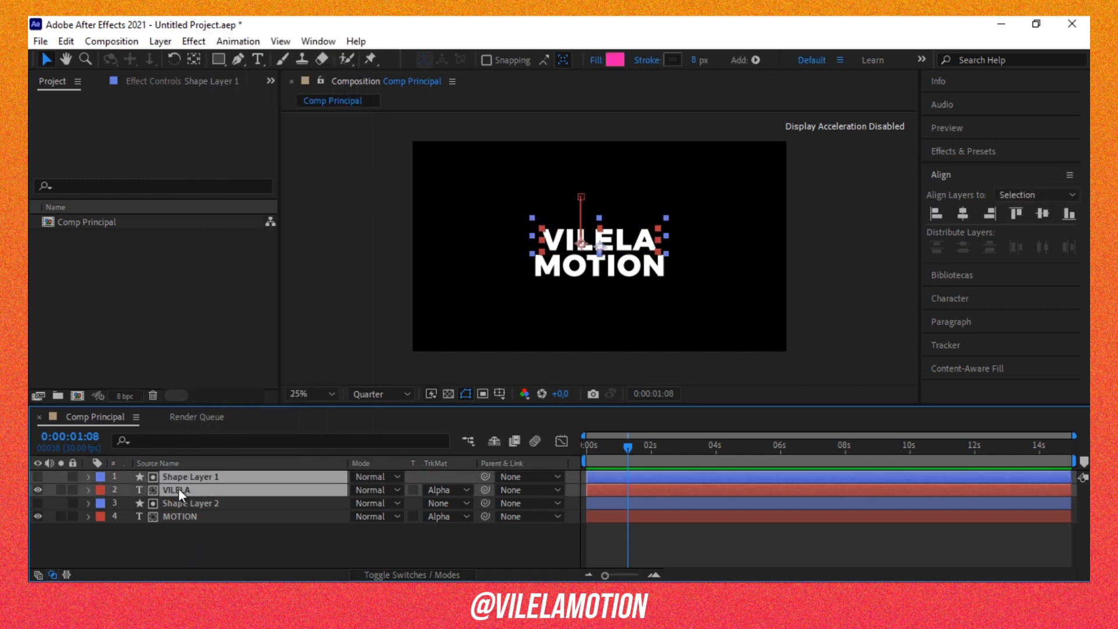
{"action": "left_click", "coordinate": [202, 522]}
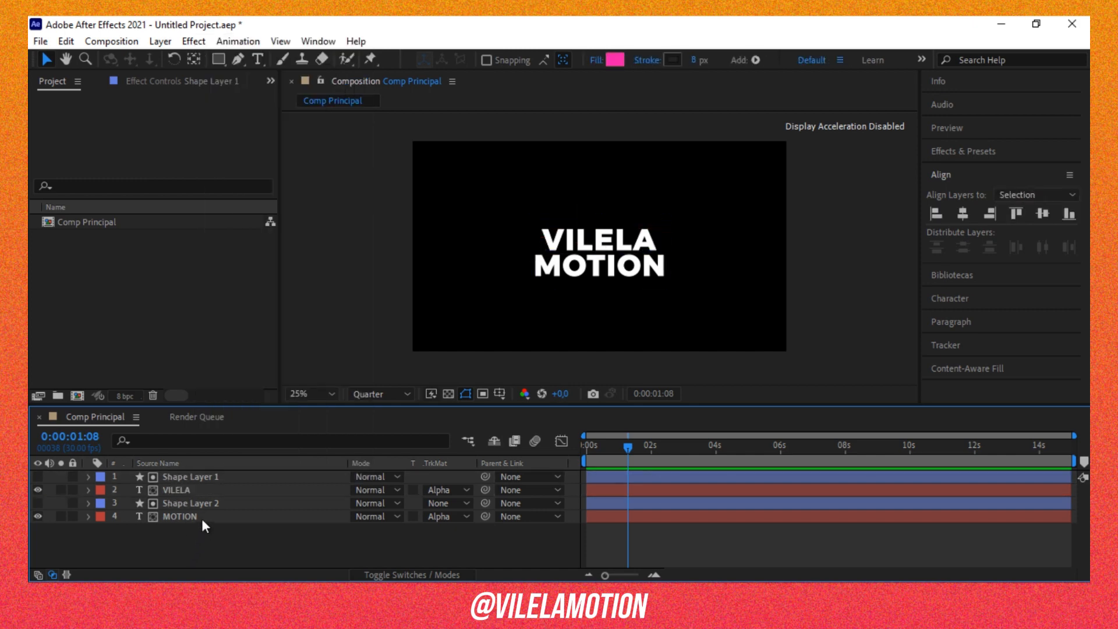
Pre-compose Shape Layer 1 and VILELA together into a new composition named "Anim V1".
{"action": "left_click", "coordinate": [181, 490], "text": "shift"}
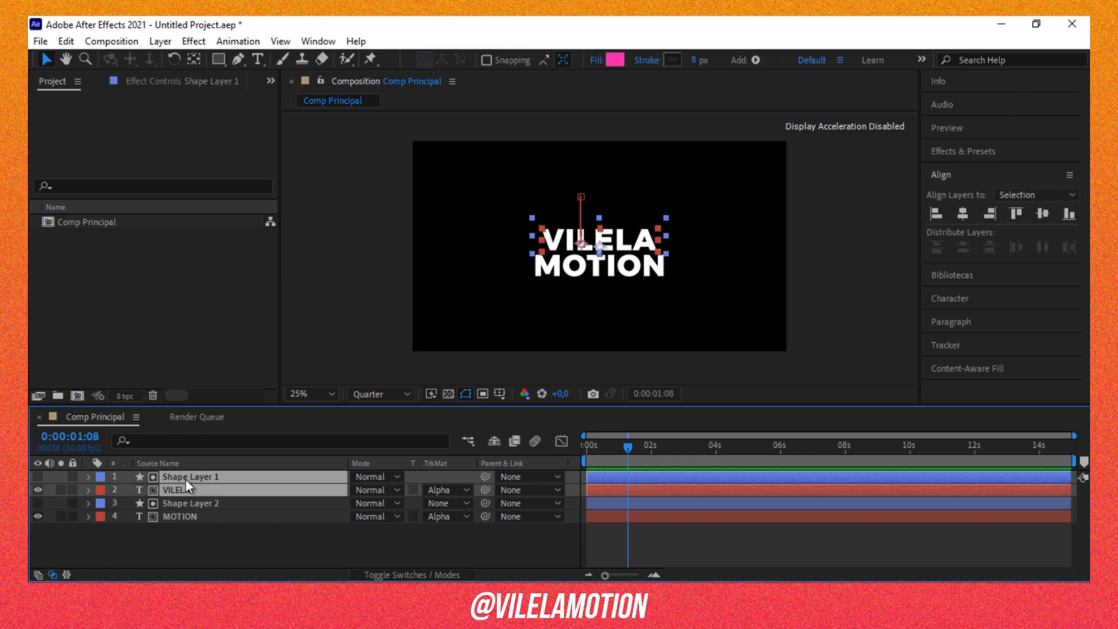
{"action": "right_click", "coordinate": [185, 477]}
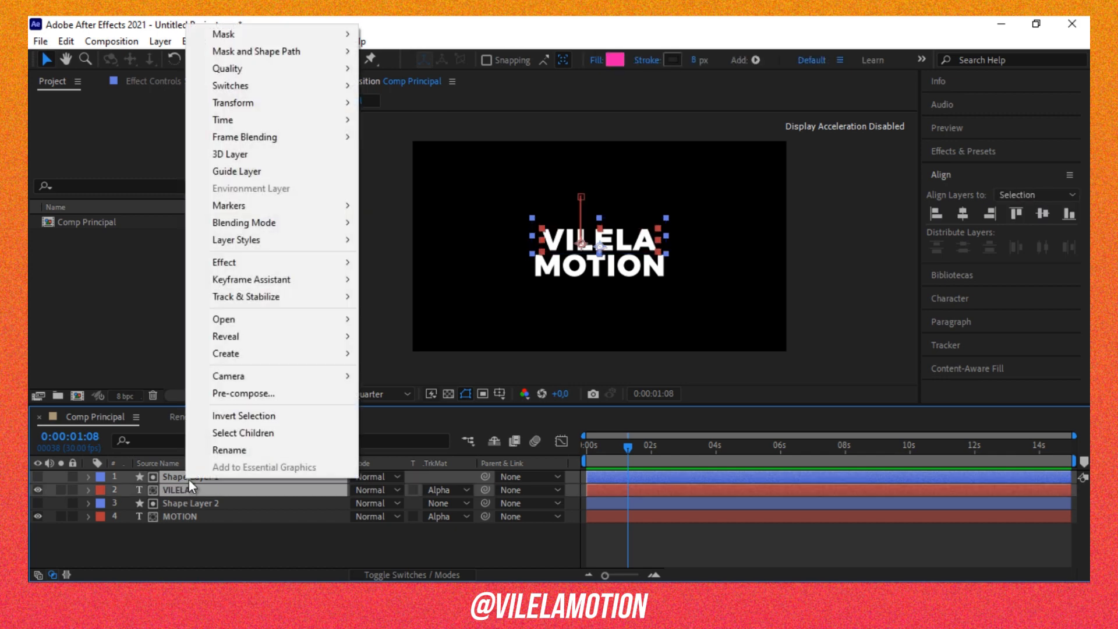
{"action": "left_click", "coordinate": [274, 393]}
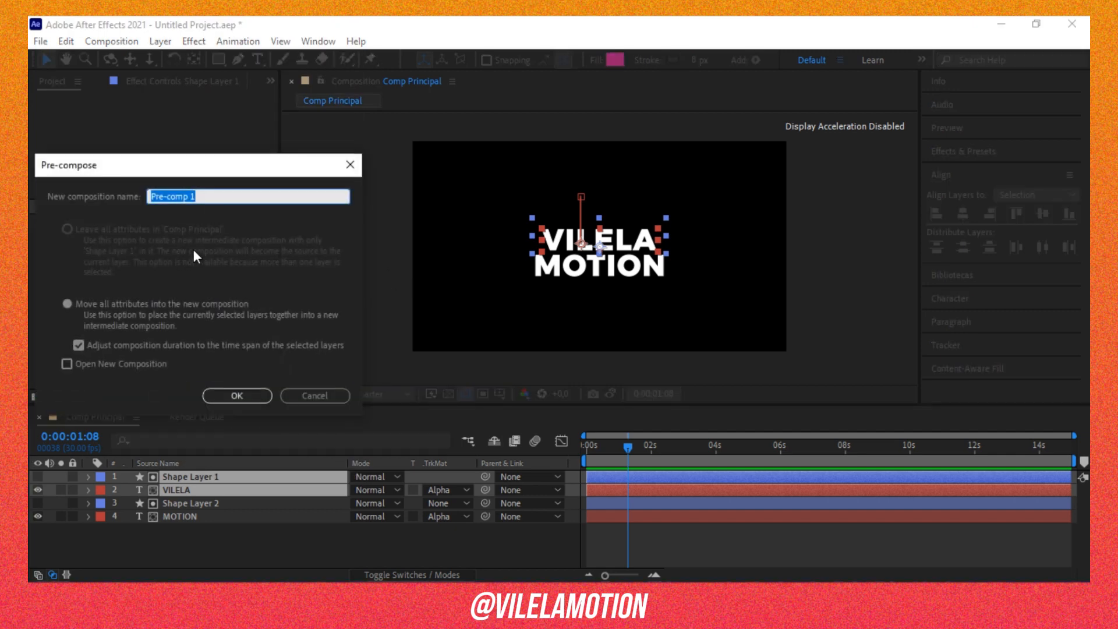
{"action": "type", "text": "Animacao"}
{"action": "left_click_drag", "start_coordinate": [197, 196], "coordinate": [176, 196]}
{"action": "left_click", "coordinate": [236, 395]}
Pre-compose Shape Layer 2 and MOTION together into a new composition named "Anim M1".
{"action": "left_click_drag", "start_coordinate": [196, 523], "coordinate": [166, 491]}
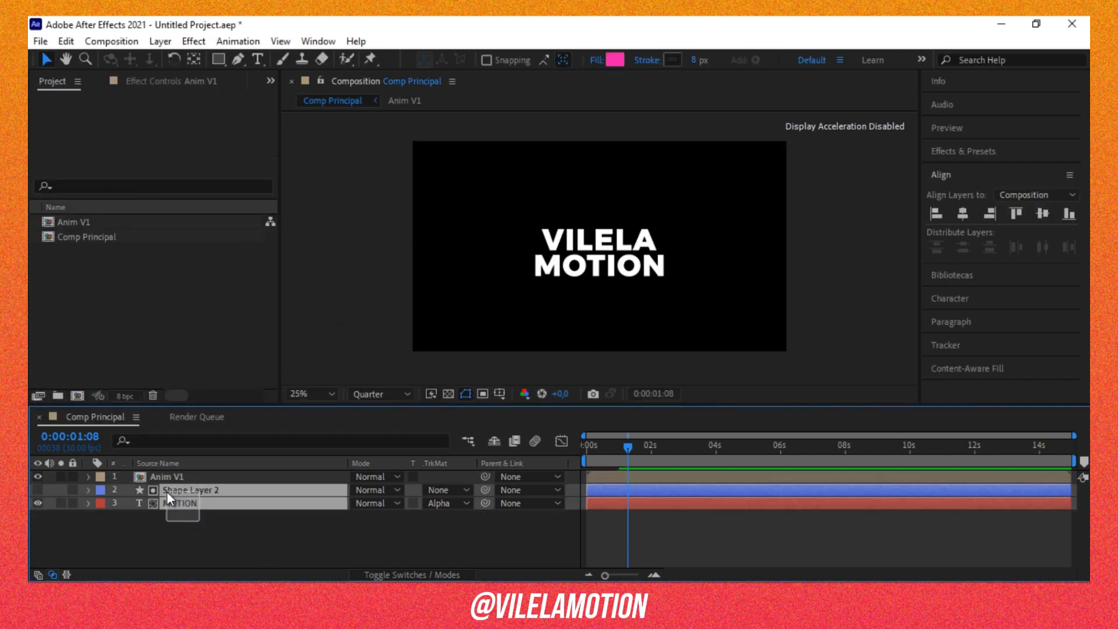
{"action": "right_click", "coordinate": [178, 491]}
{"action": "left_click", "coordinate": [306, 408]}
{"action": "type", "text": "Anim M1"}
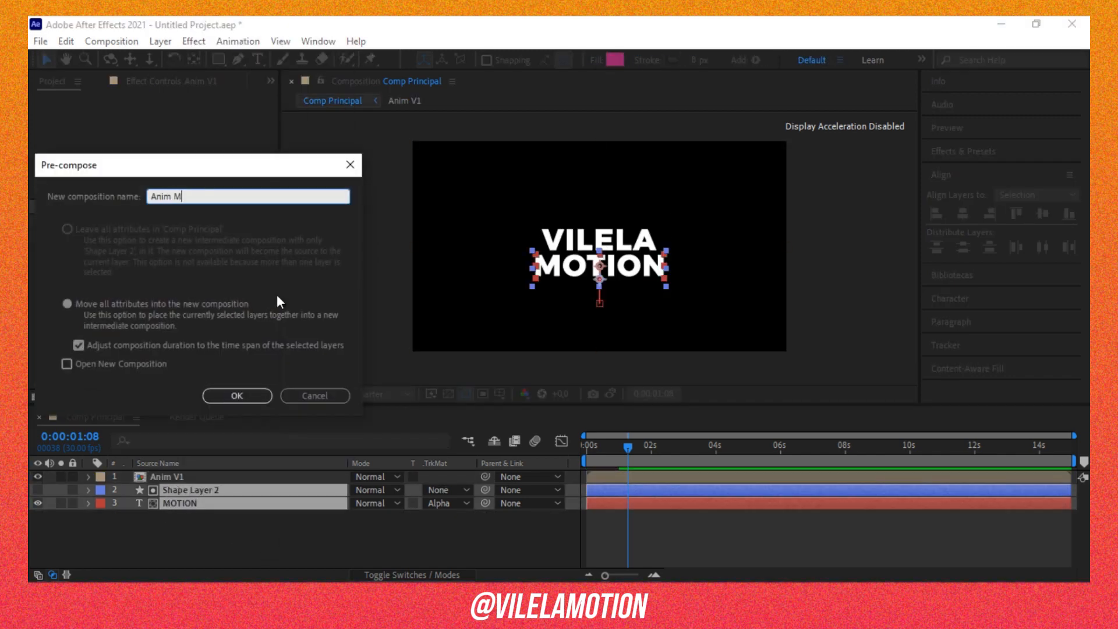
{"action": "left_click", "coordinate": [250, 393]}
Scrub Comp Principal from the start to 0:00:01:00 to check the animation of the two pre-composed lines.
{"action": "left_click_drag", "start_coordinate": [616, 456], "coordinate": [575, 456]}
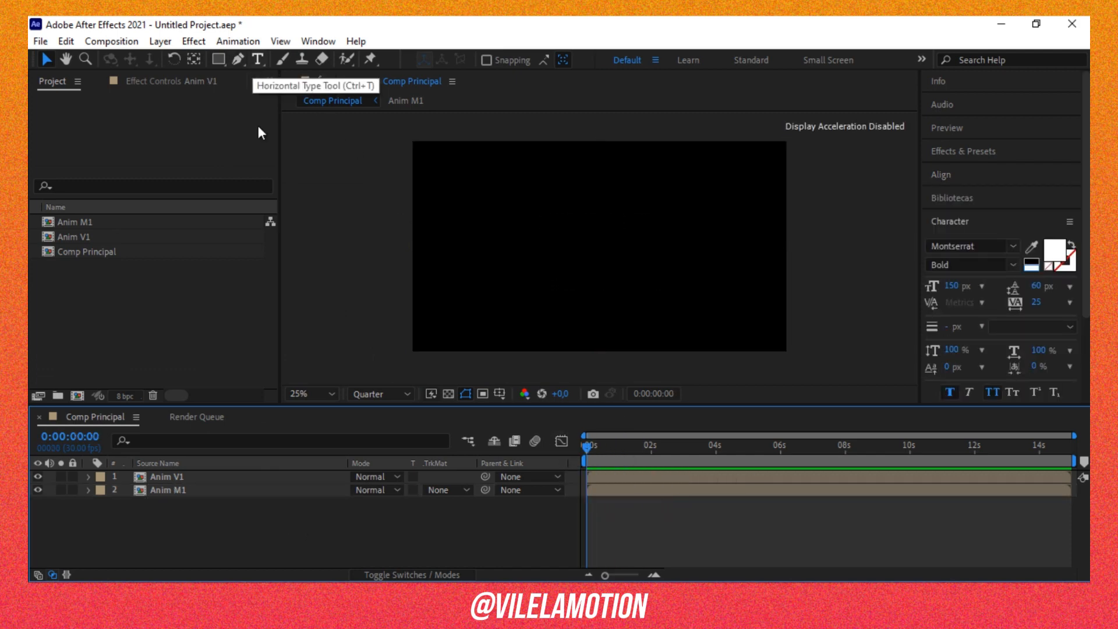
{"action": "left_click", "coordinate": [620, 490]}
{"action": "left_click_drag", "start_coordinate": [623, 449], "coordinate": [623, 449]}
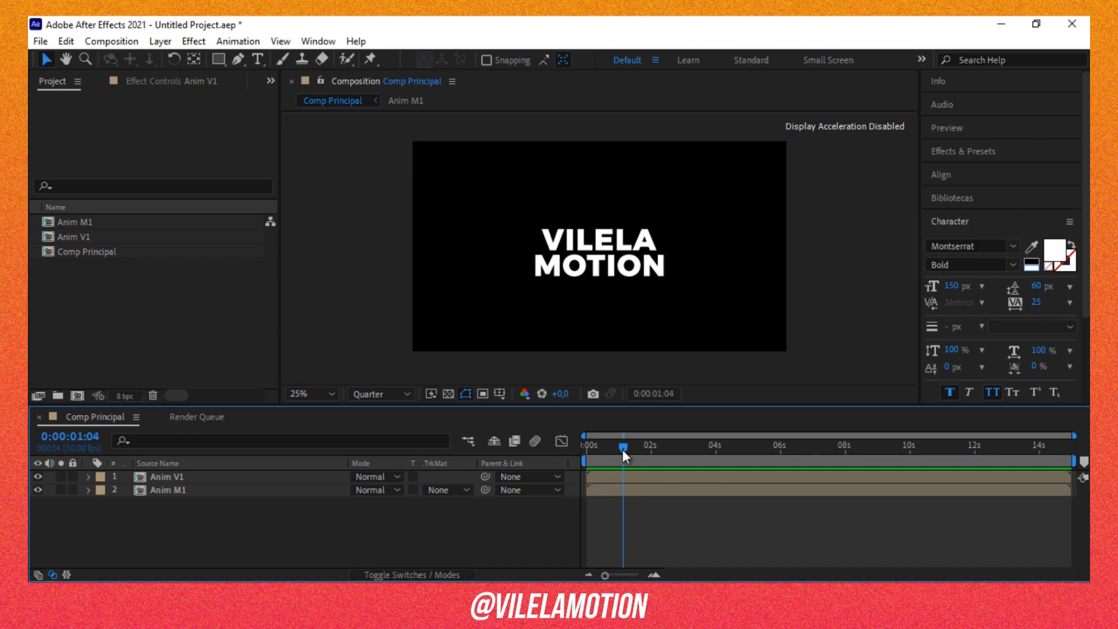
{"action": "left_click_drag", "start_coordinate": [621, 450], "coordinate": [619, 450]}
{"action": "left_click_drag", "start_coordinate": [202, 511], "coordinate": [192, 467]}
{"action": "left_click", "coordinate": [196, 538]}
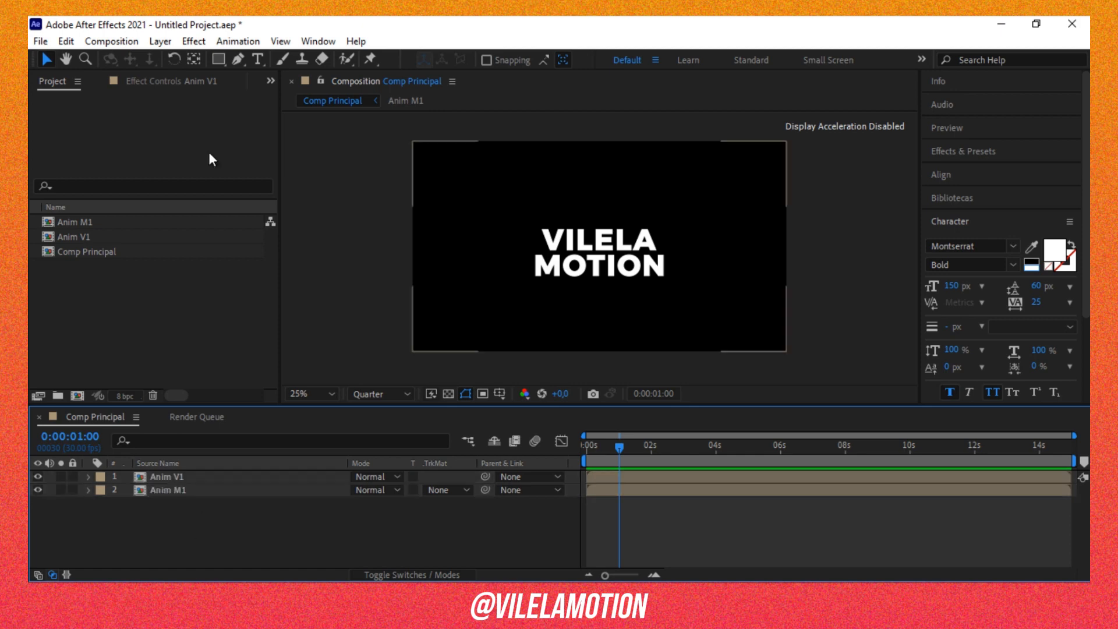
Add a new text layer reading "MOTION" above the existing VILELA line.
{"action": "left_click", "coordinate": [258, 58]}
{"action": "left_click", "coordinate": [544, 206]}
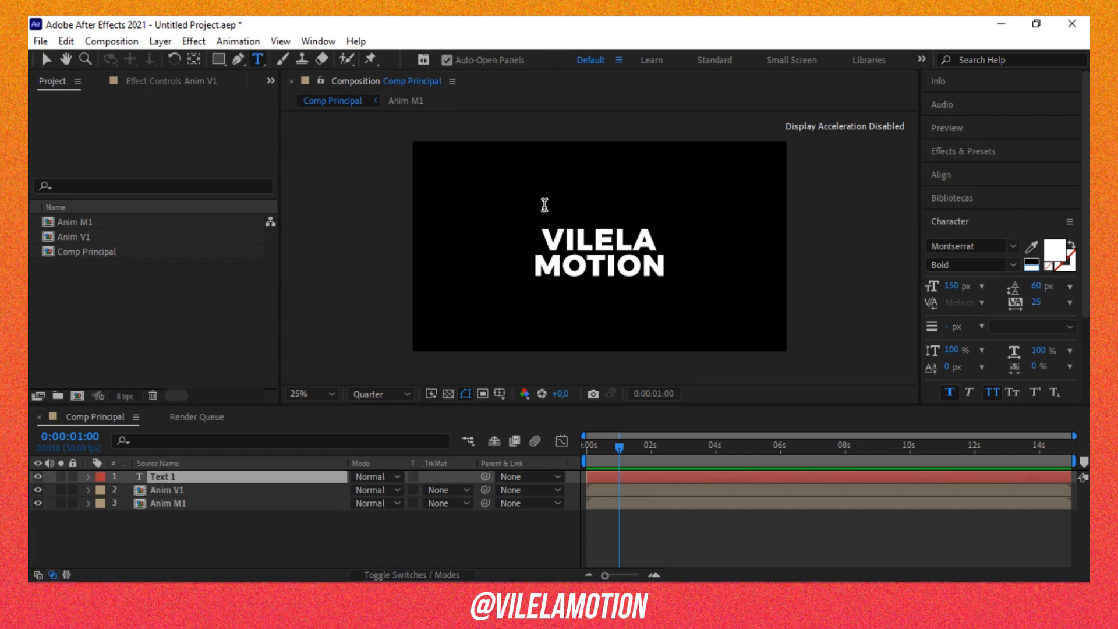
{"action": "type", "text": "V"}
{"action": "key", "text": "BackSpace"}
{"action": "type", "text": "MOTION"}
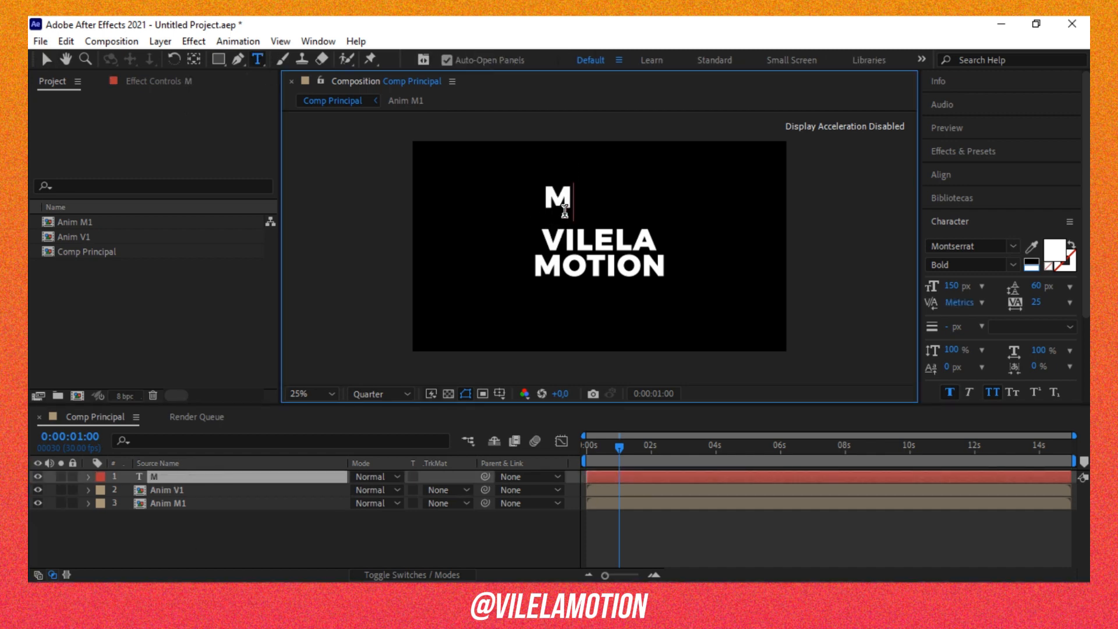
{"action": "key", "text": "KP_Enter"}
Centre the new MOTION layer's anchor point and the layer itself in the composition, and nudge the text up to overlap VILELA's upper edge.
{"action": "key", "text": "ctrl+alt+Home"}
{"action": "key", "text": "ctrl+Home"}
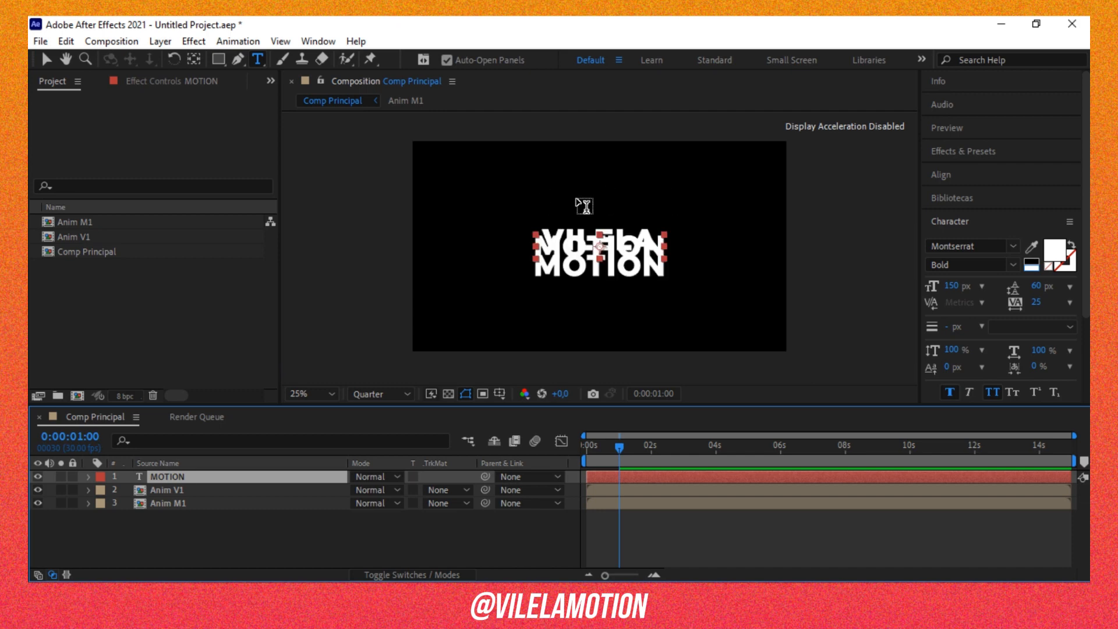
{"action": "key", "text": "shift+Up"}
{"action": "key", "text": "shift+Up"}
{"action": "key", "text": "shift+Up"}
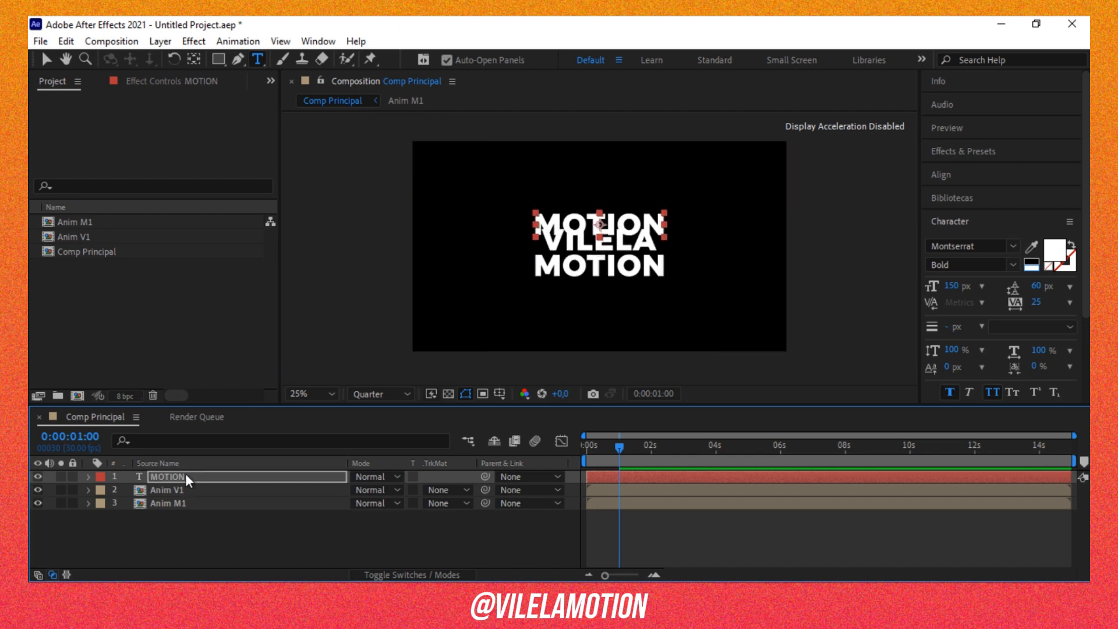
Draw a rectangular mask on the new MOTION layer covering all but the lower edge of its text.
{"action": "left_click", "coordinate": [201, 476]}
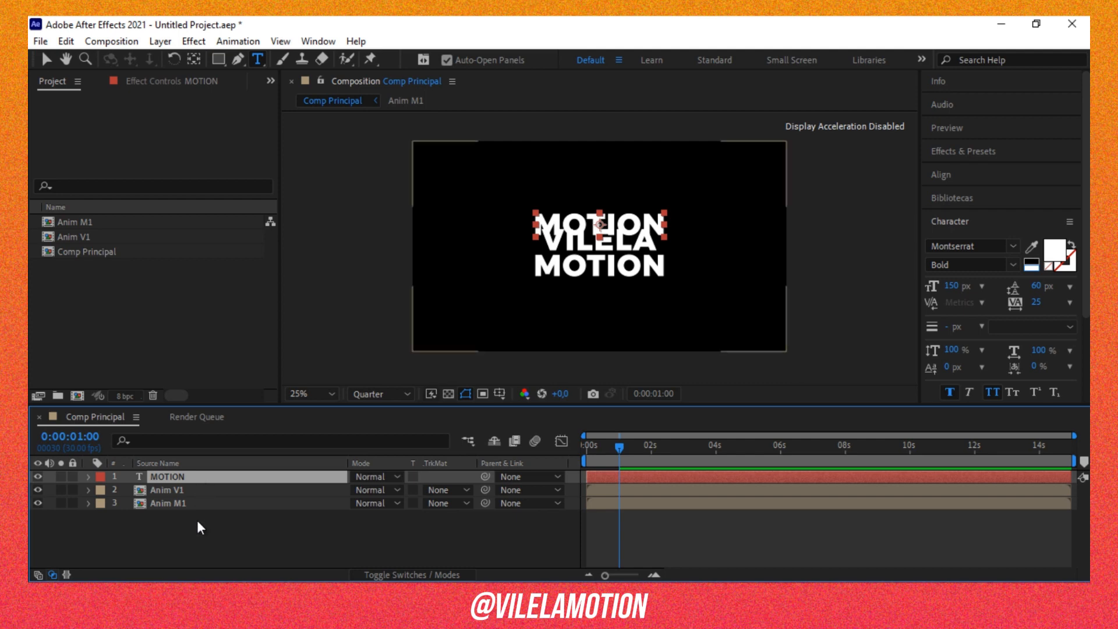
{"action": "left_click", "coordinate": [219, 59]}
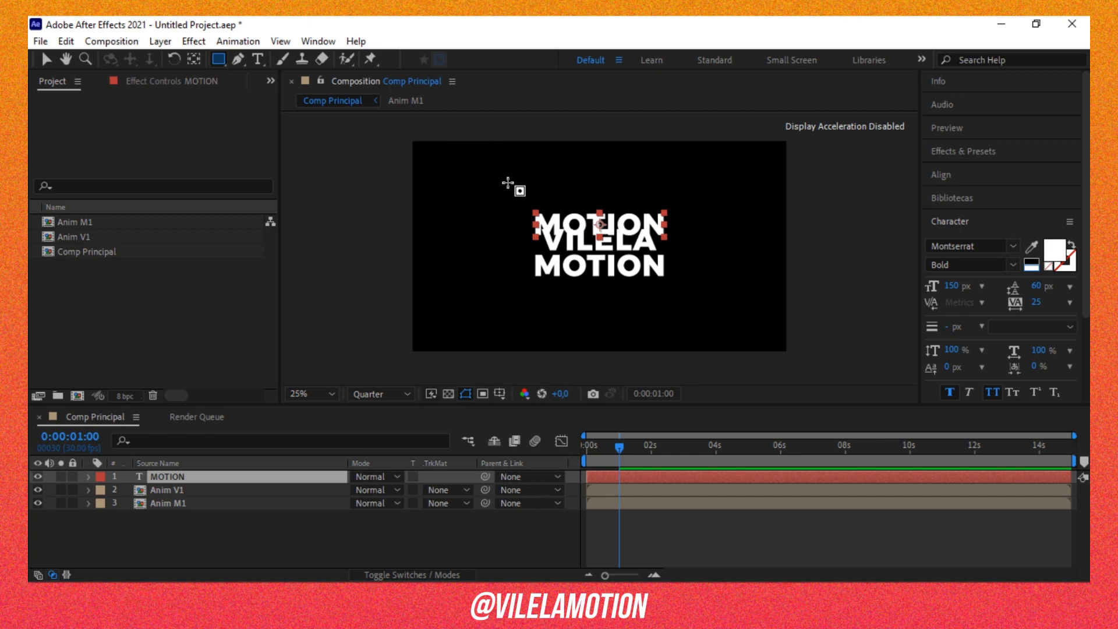
{"action": "left_click_drag", "start_coordinate": [510, 181], "coordinate": [684, 230]}
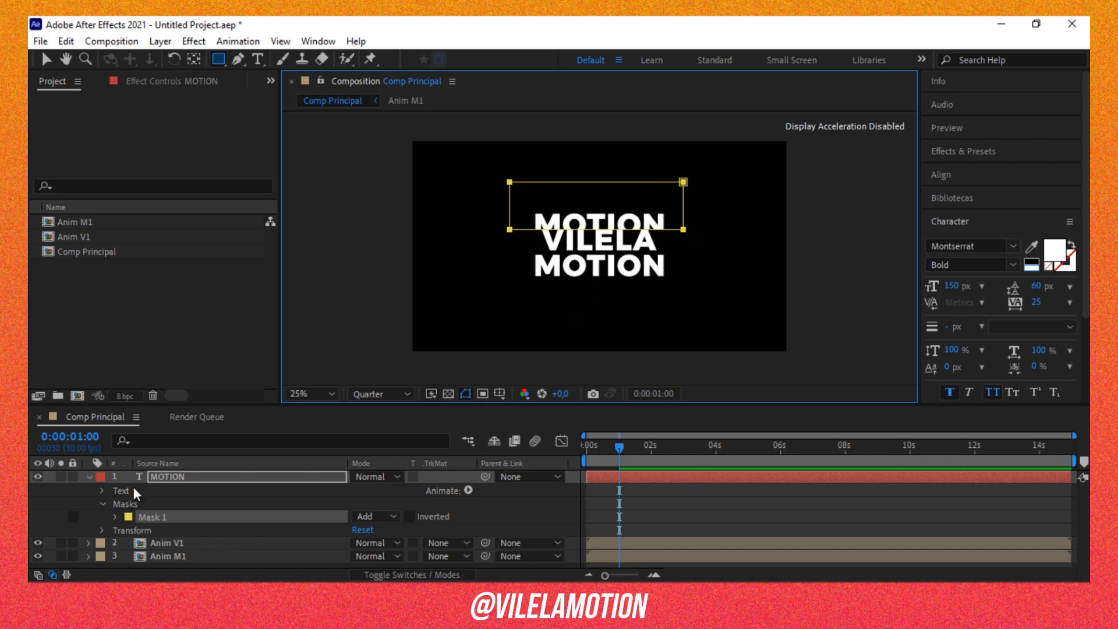
Open Mask 1's properties on the MOTION layer and set its Mask Feather to 31 pixels.
{"action": "left_click", "coordinate": [194, 477]}
{"action": "key", "text": "m"}
{"action": "key", "text": "m"}
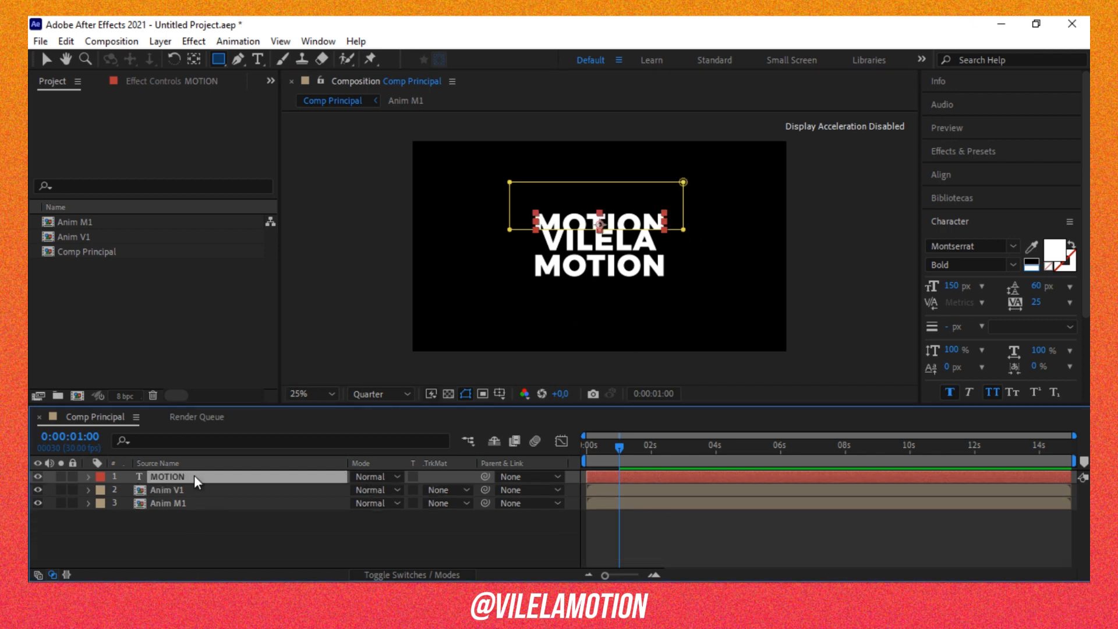
{"action": "key", "text": "m"}
{"action": "left_click", "coordinate": [115, 491]}
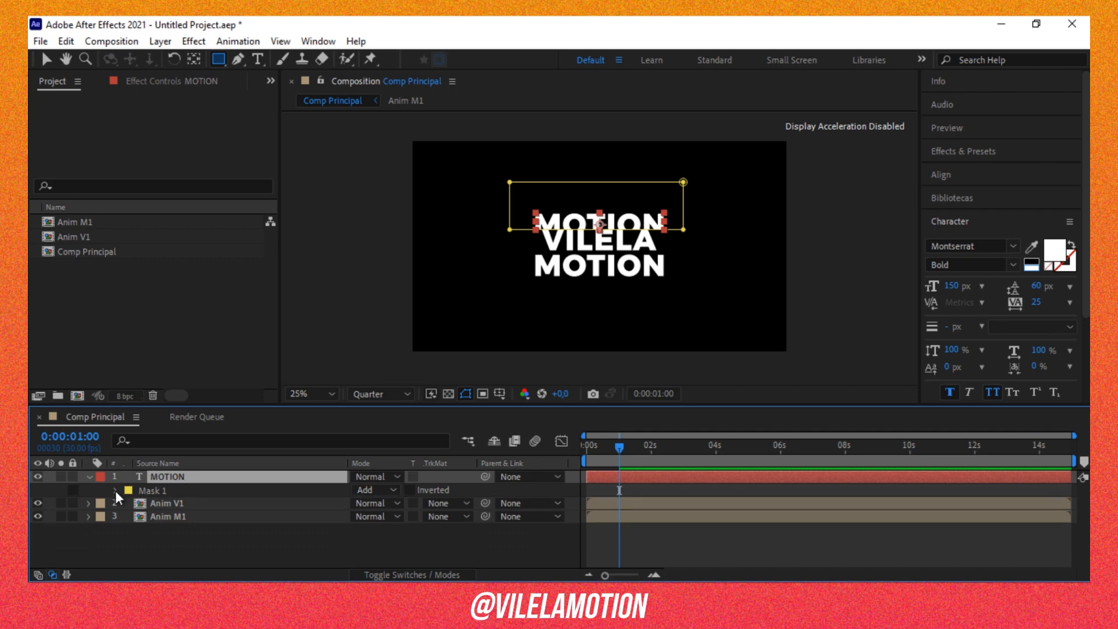
{"action": "left_click", "coordinate": [117, 490]}
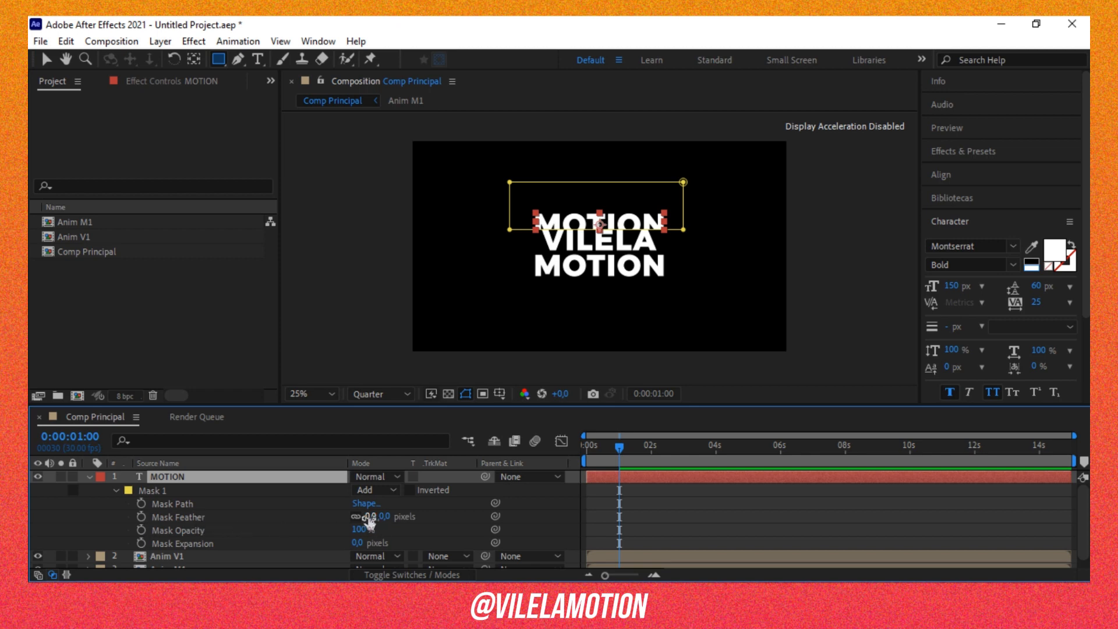
{"action": "mouse_move", "coordinate": [370, 516]}
{"action": "left_mouse_down"}
{"action": "mouse_move", "coordinate": [428, 517]}
{"action": "mouse_move", "coordinate": [358, 516]}
{"action": "left_mouse_up"}
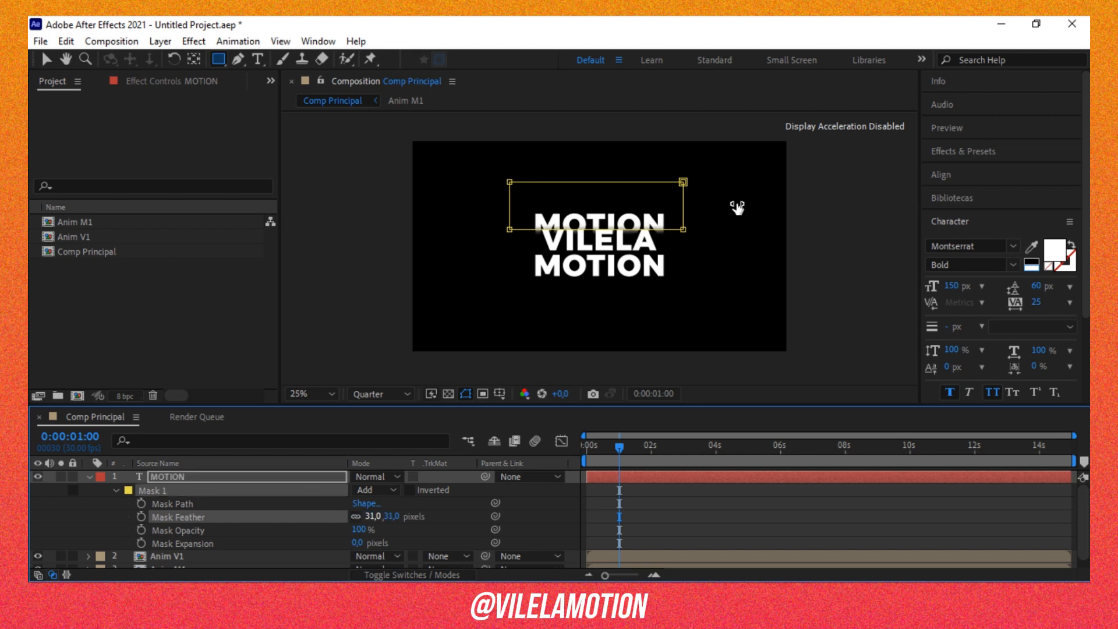
Reduce the MOTION layer's Mask Feather to 14 pixels.
{"action": "key", "text": "period"}
{"action": "key", "text": "period"}
{"action": "key", "text": "comma"}
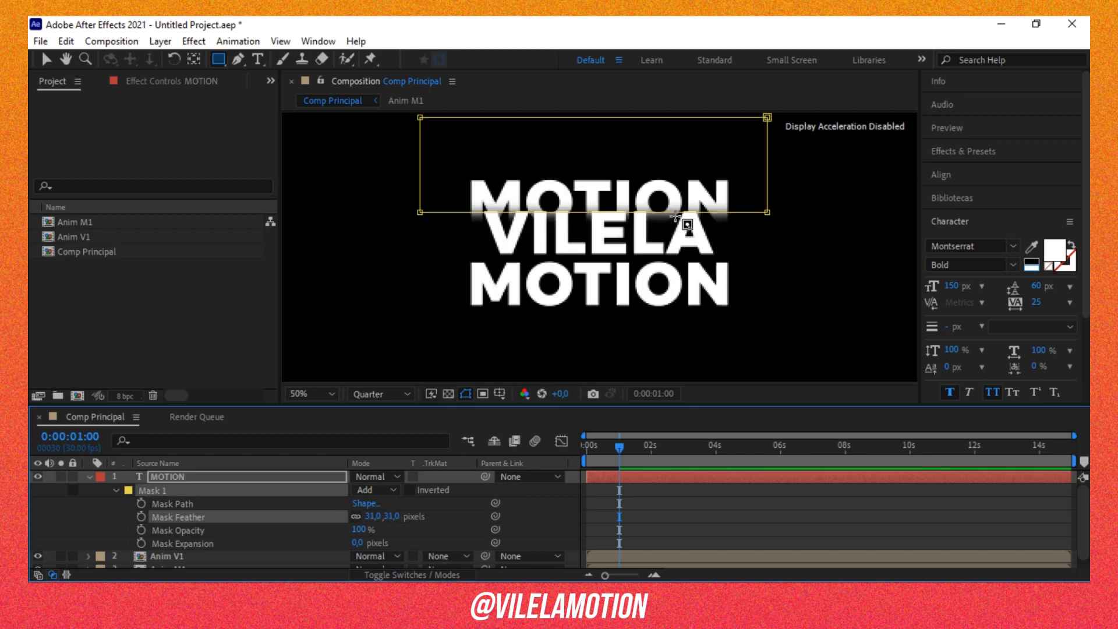
{"action": "key", "text": "period"}
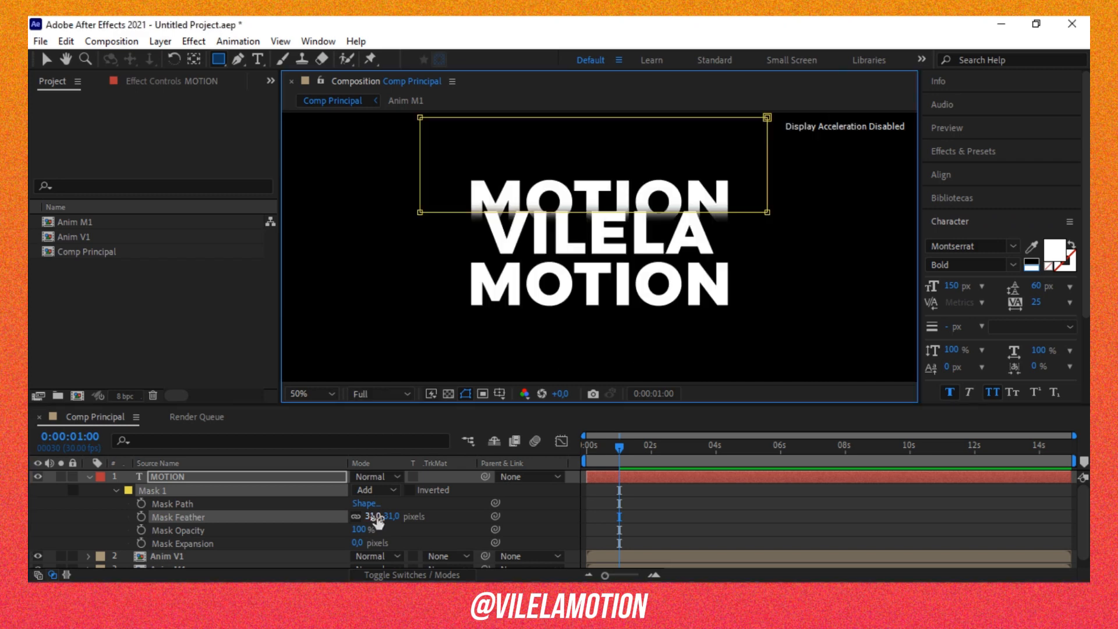
{"action": "mouse_move", "coordinate": [378, 519]}
{"action": "left_mouse_down"}
{"action": "mouse_move", "coordinate": [396, 519]}
{"action": "mouse_move", "coordinate": [361, 518]}
{"action": "left_mouse_up"}
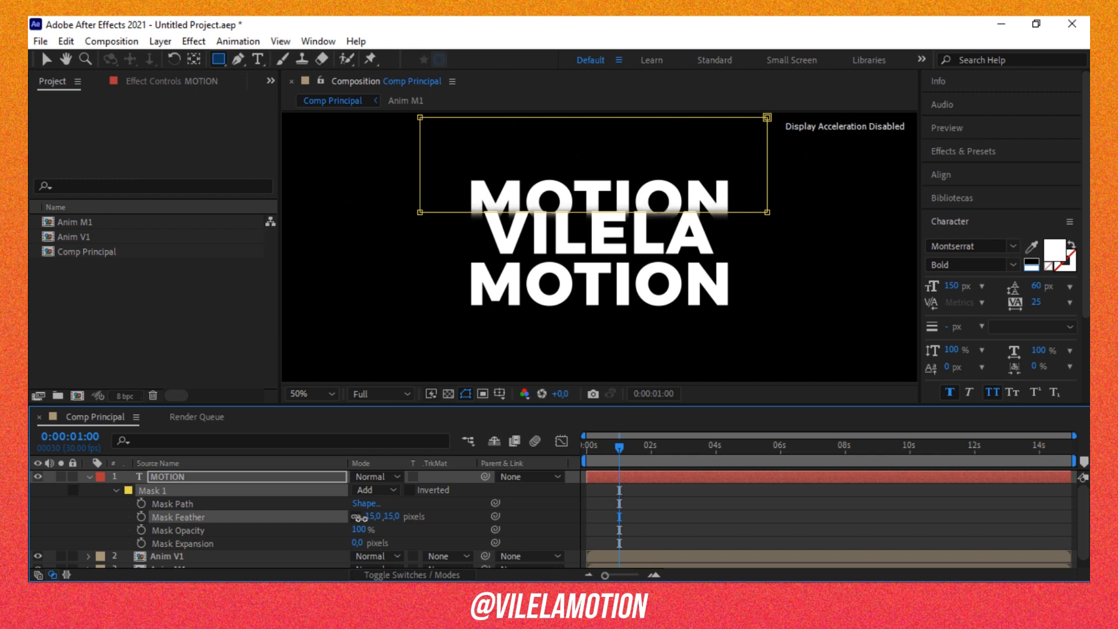
Nudge Mask 1 on the MOTION layer up a few pixels and fine-tune the layer's vertical placement.
{"action": "left_click", "coordinate": [219, 481]}
{"action": "left_click", "coordinate": [208, 489]}
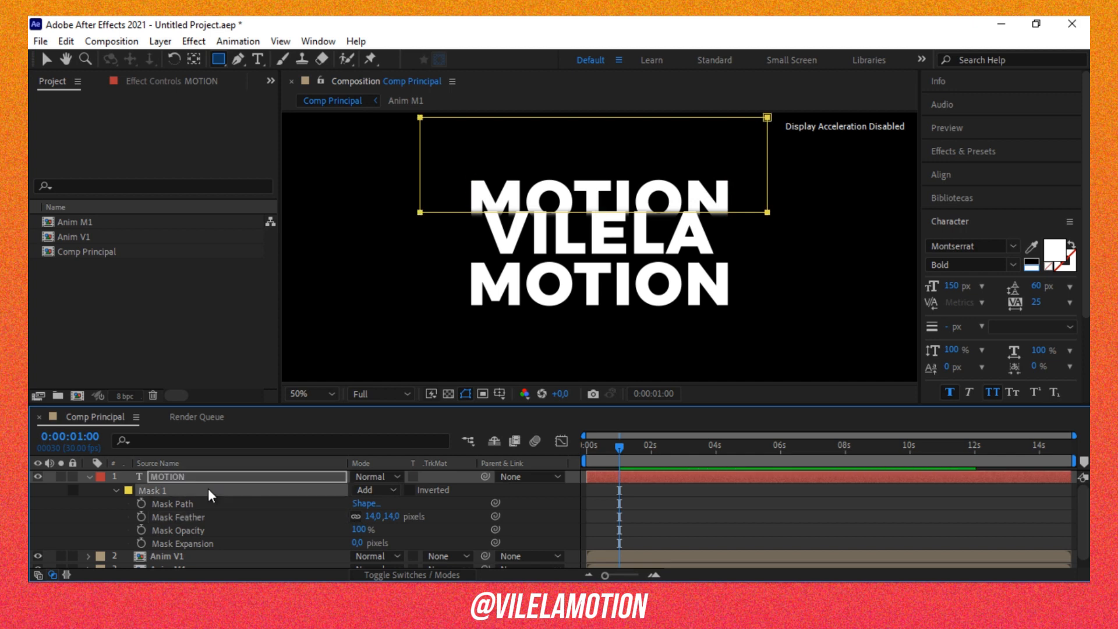
{"action": "key", "text": "Up"}
{"action": "key", "text": "Up"}
{"action": "key", "text": "Up"}
{"action": "key", "text": "Up"}
{"action": "key", "text": "Up"}
{"action": "key", "text": "Up"}
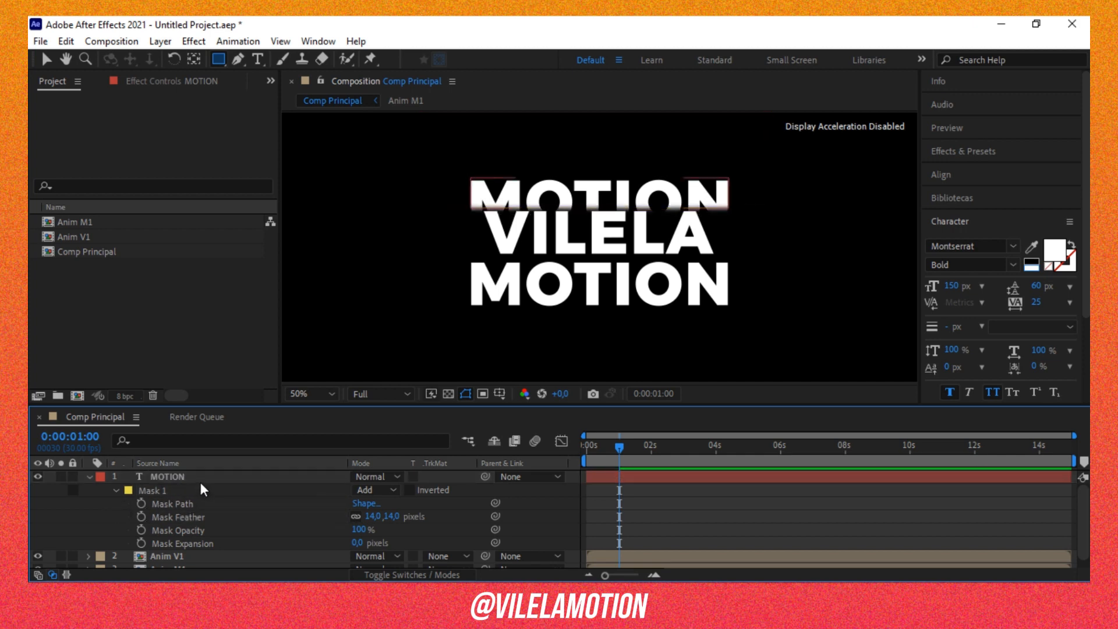
{"action": "left_click", "coordinate": [200, 482]}
{"action": "key", "text": "Up"}
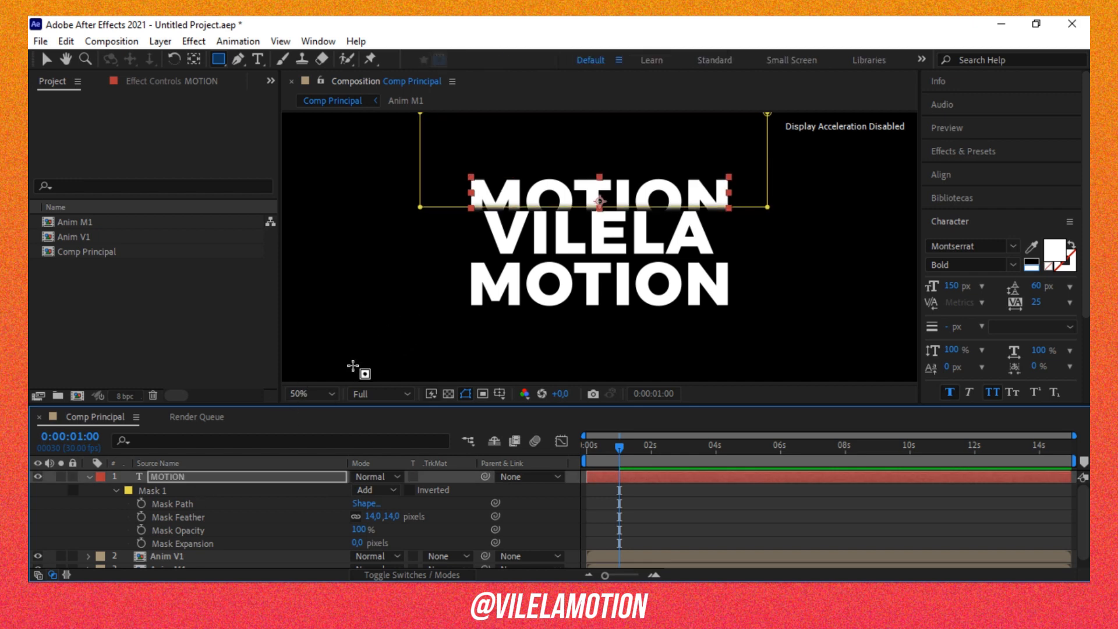
{"action": "key", "text": "Down"}
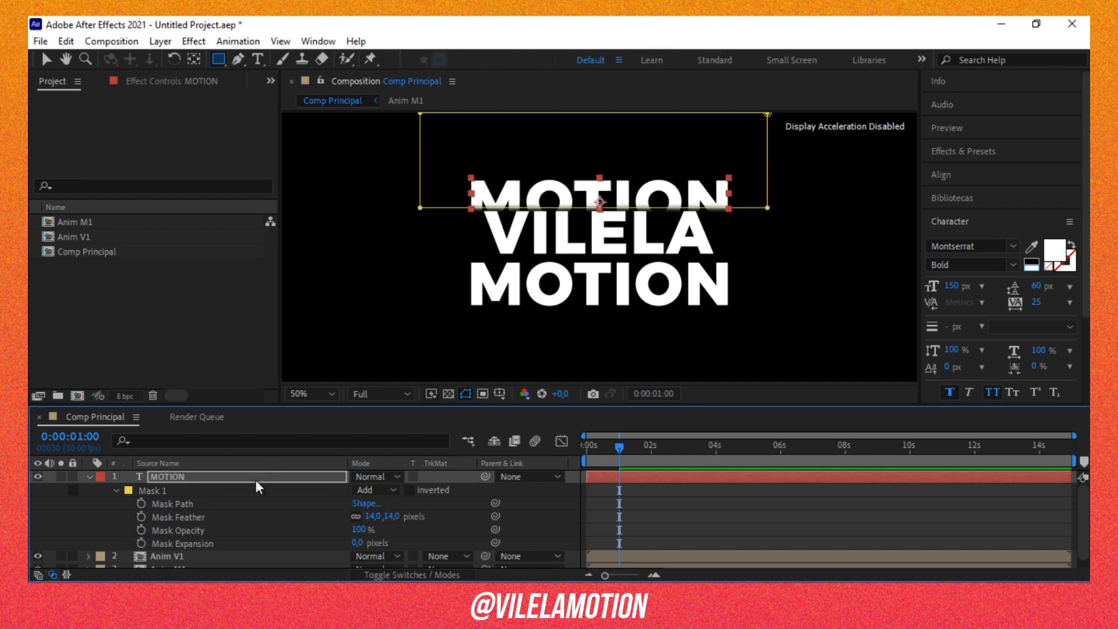
Nudge Mask 1 slightly further up and set its feather to 10 pixels.
{"action": "left_click", "coordinate": [221, 491]}
{"action": "key", "text": "Up"}
{"action": "key", "text": "Up"}
{"action": "key", "text": "Up"}
{"action": "key", "text": "Up"}
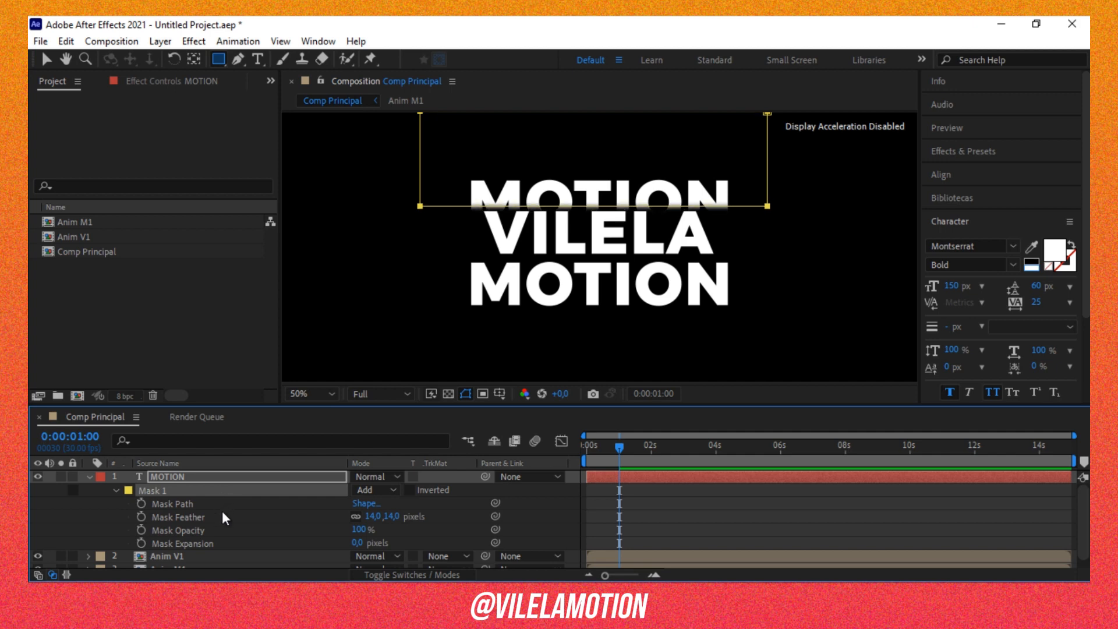
{"action": "left_click_drag", "start_coordinate": [376, 516], "coordinate": [372, 517]}
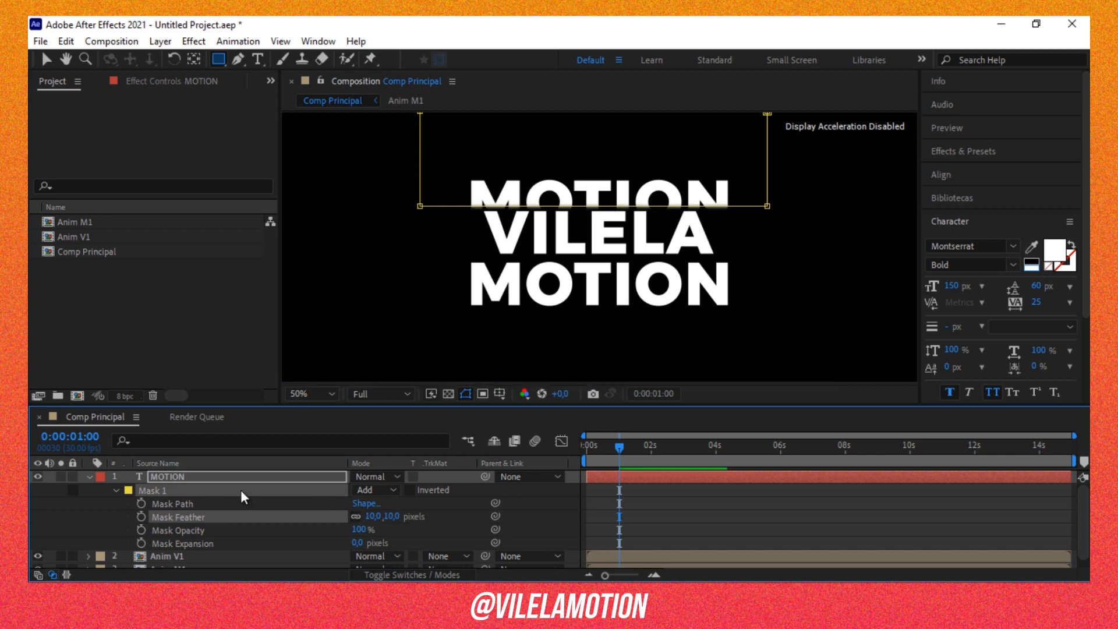
Set the MOTION layer's Mask Feather to 37 pixels, check the faded edge in the composition, and collapse the layer's properties.
{"action": "left_click", "coordinate": [187, 488]}
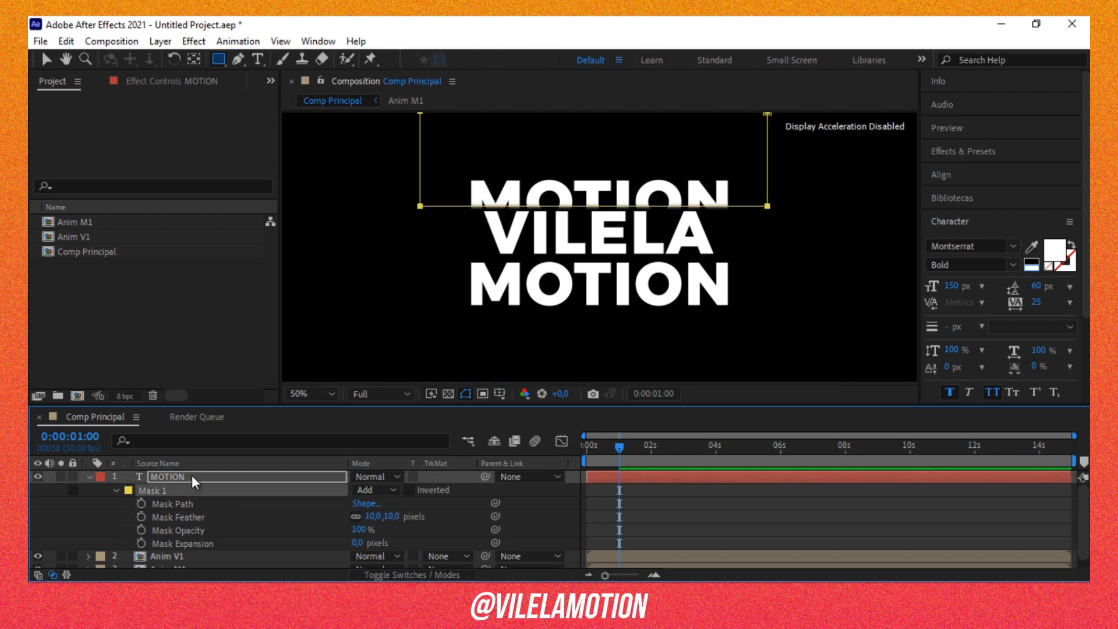
{"action": "left_click", "coordinate": [190, 476]}
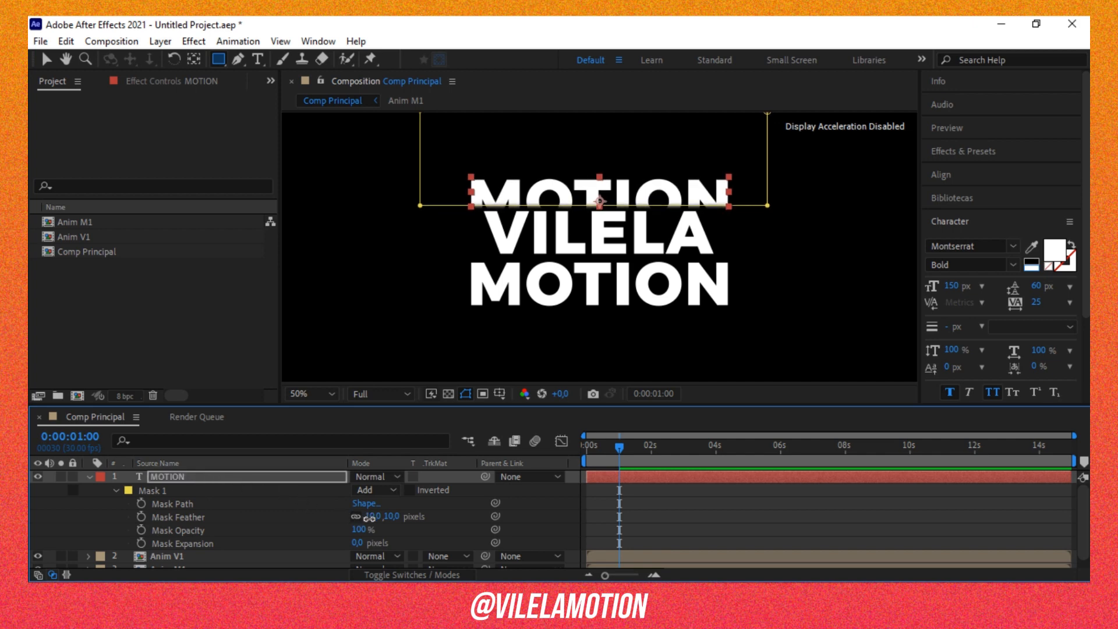
{"action": "left_click_drag", "start_coordinate": [365, 517], "coordinate": [375, 517]}
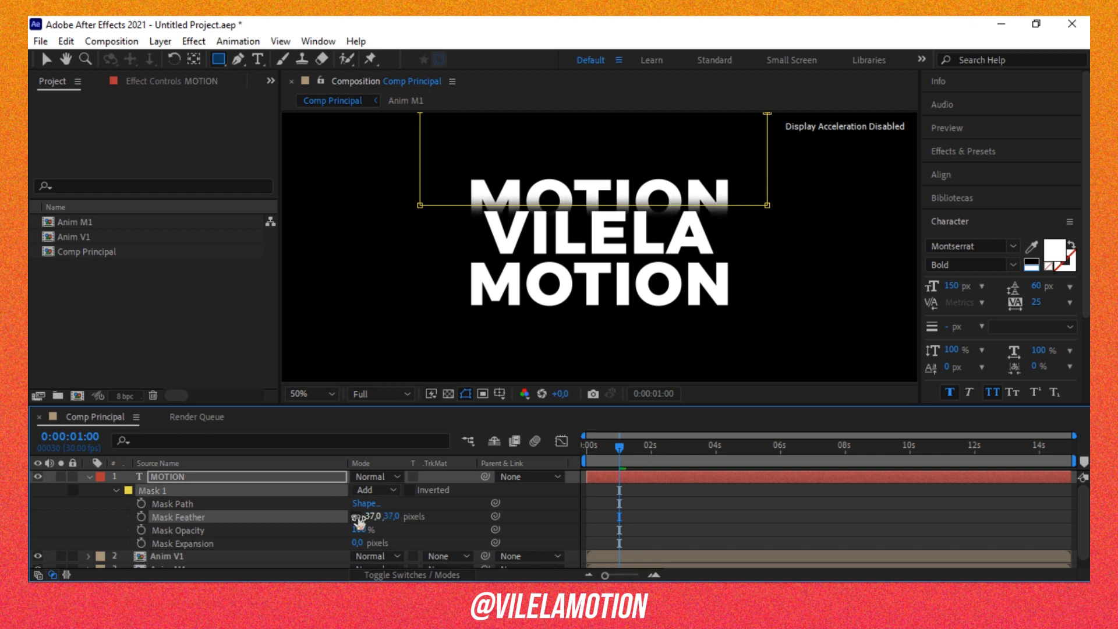
{"action": "left_click", "coordinate": [76, 519]}
{"action": "scroll", "coordinate": [697, 166], "scroll_direction": "down", "scroll_amount": 2}
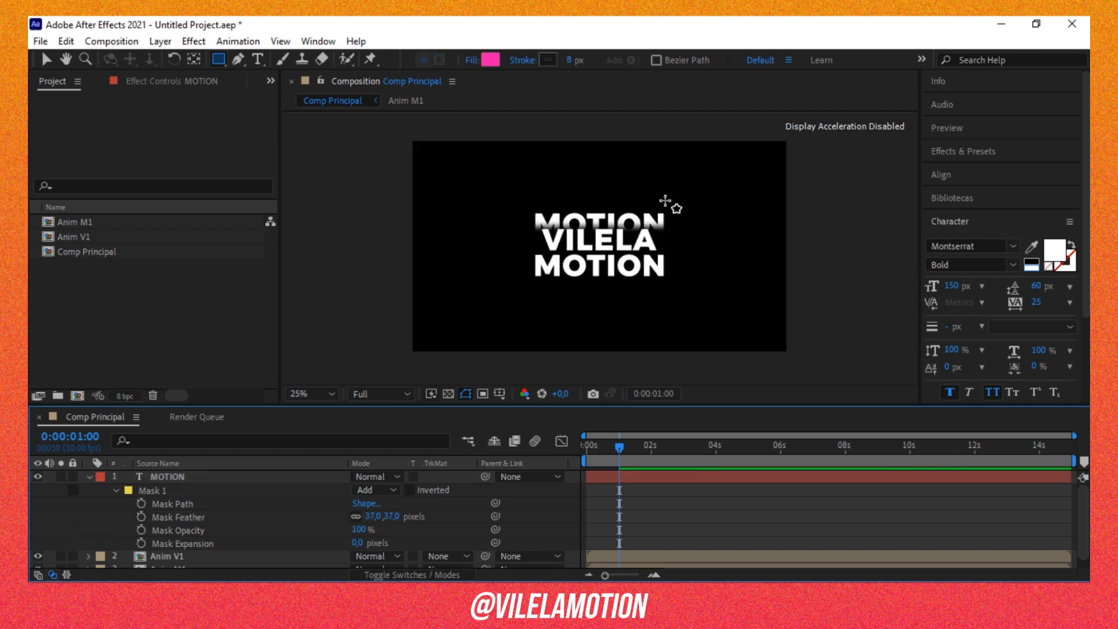
{"action": "scroll", "coordinate": [664, 212], "scroll_direction": "up", "scroll_amount": 2}
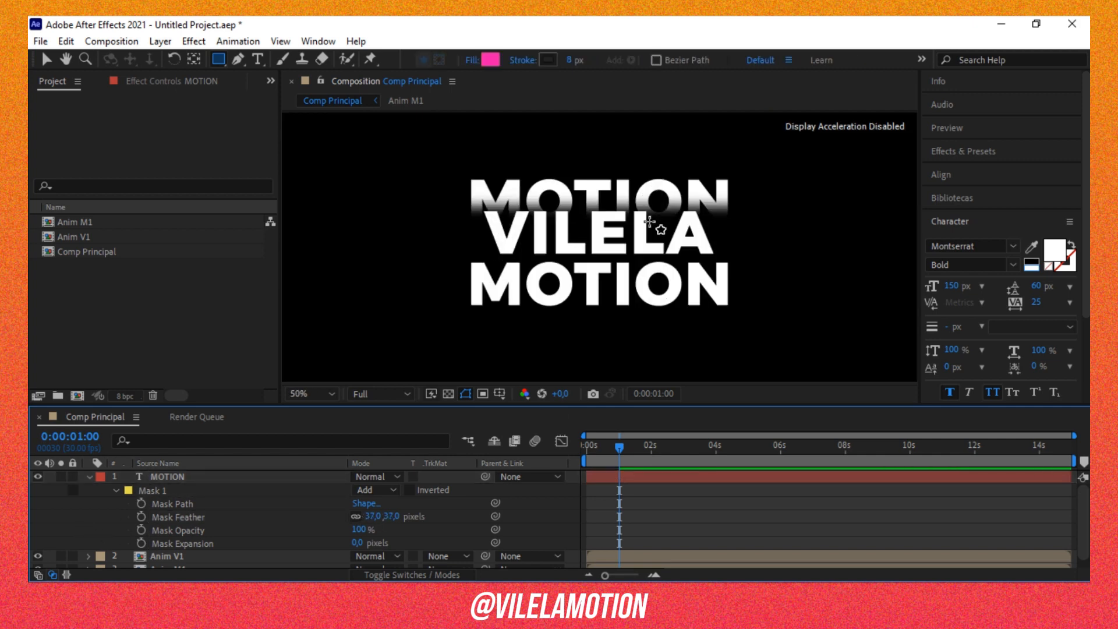
{"action": "left_click", "coordinate": [90, 476]}
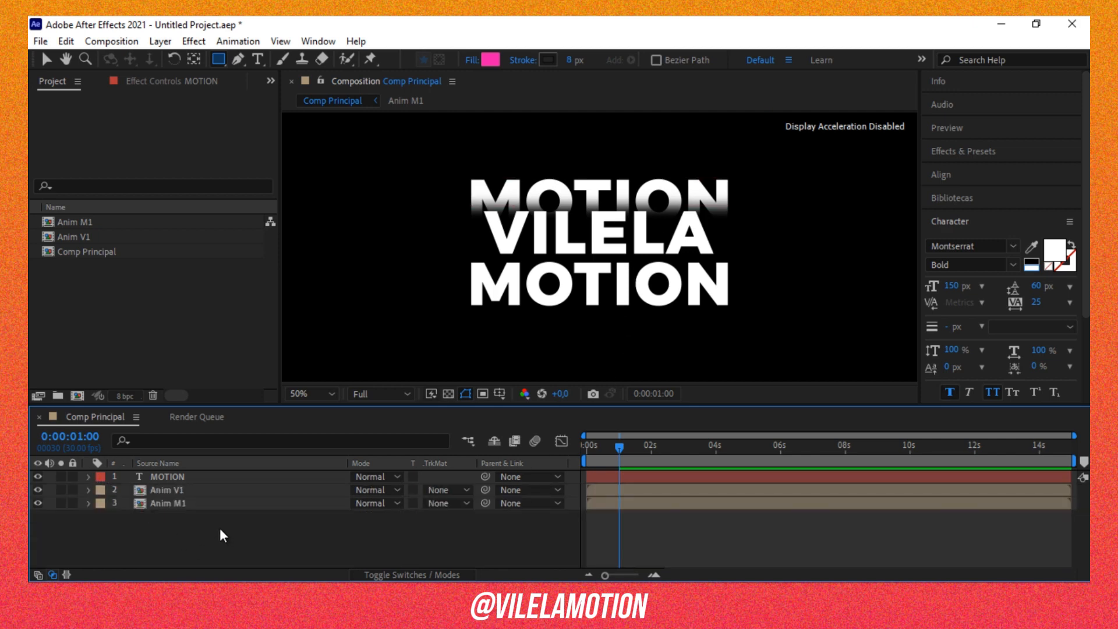
Duplicate the masked MOTION layer and place the copy between Anim V1 and Anim M1 in the layer stack.
{"action": "left_click", "coordinate": [176, 475]}
{"action": "key", "text": "ctrl+d"}
{"action": "left_click_drag", "start_coordinate": [181, 477], "coordinate": [194, 508]}
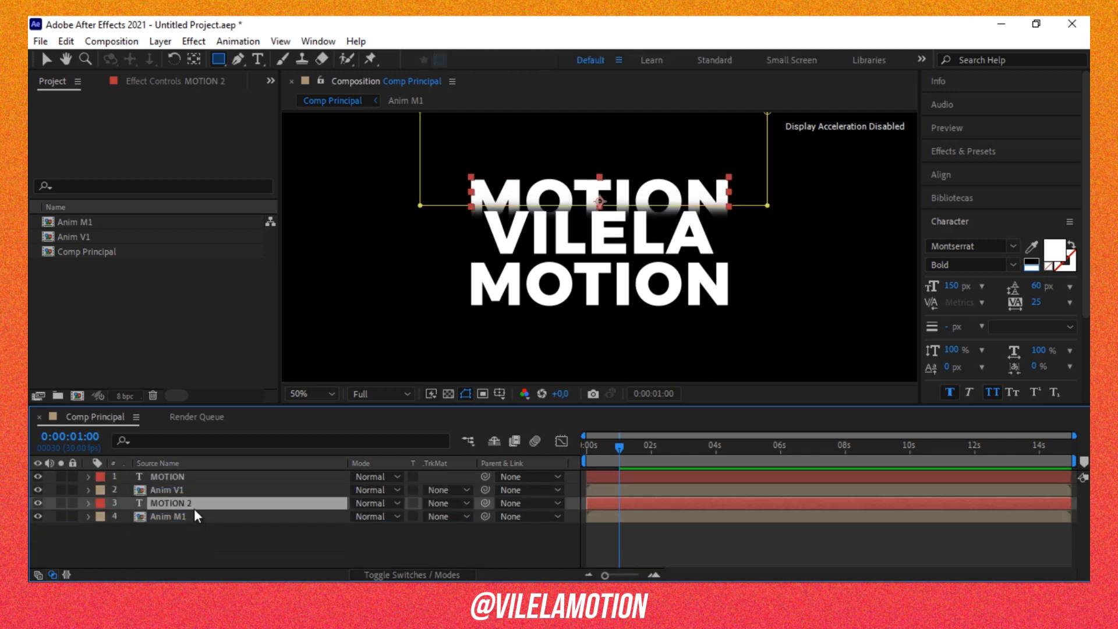
Move the duplicated text below the lower MOTION line and change its wording to "vilela".
{"action": "left_click", "coordinate": [47, 59]}
{"action": "left_click_drag", "start_coordinate": [654, 190], "coordinate": [653, 308]}
{"action": "double_click", "coordinate": [669, 315]}
{"action": "type", "text": "vilela"}
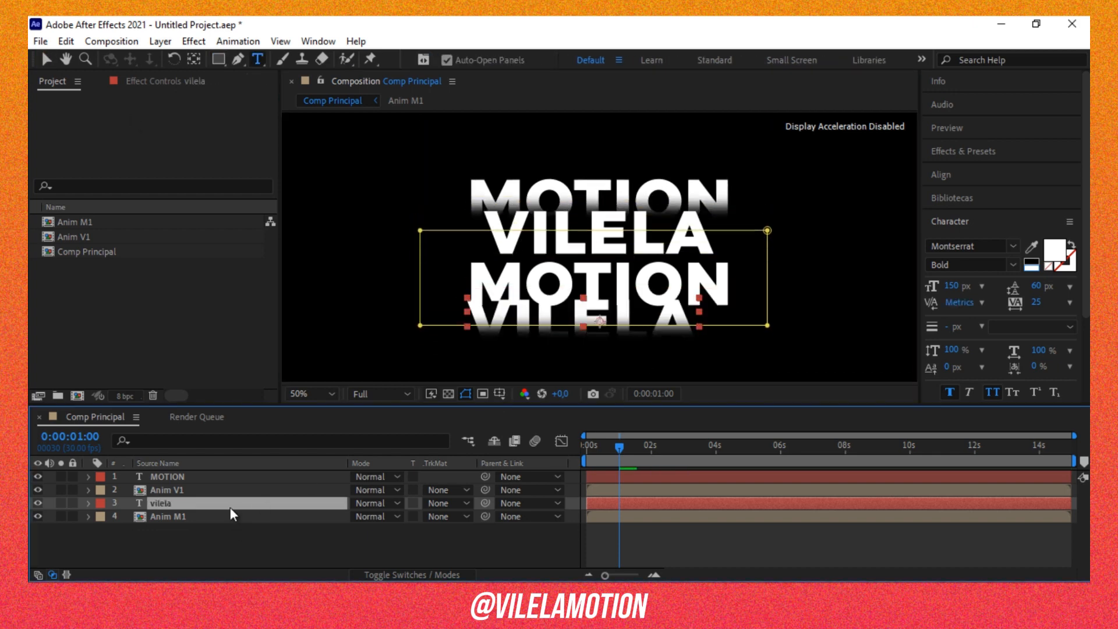
Centre the vilela layer and its anchor point at Third preview resolution, and move the text down beneath the lower MOTION line.
{"action": "key", "text": "ctrl+alt+Home"}
{"action": "key", "text": "ctrl+Home"}
{"action": "left_click", "coordinate": [382, 394]}
{"action": "left_click", "coordinate": [375, 464]}
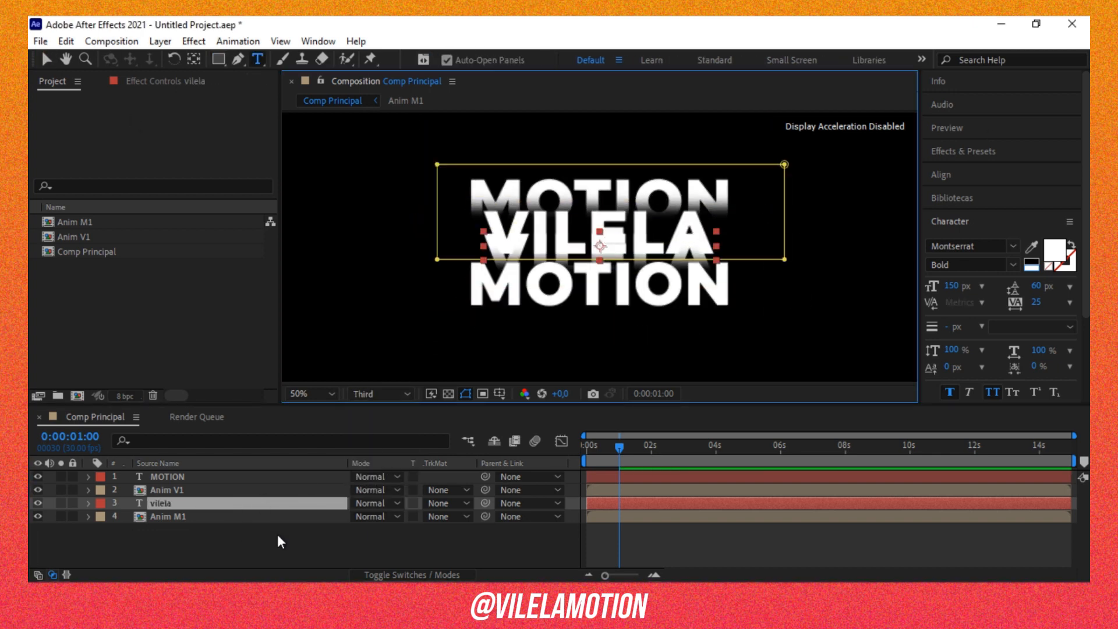
{"action": "key", "text": "v"}
{"action": "left_click_drag", "start_coordinate": [566, 241], "coordinate": [566, 301]}
Shift Mask 1 on the vilela layer downward so it cuts into the upper edge of the text.
{"action": "left_click", "coordinate": [182, 504]}
{"action": "key", "text": "m"}
{"action": "left_click", "coordinate": [153, 517]}
{"action": "left_click", "coordinate": [116, 517]}
{"action": "key", "text": "shift+Down"}
{"action": "key", "text": "shift+Down"}
{"action": "key", "text": "shift+Down"}
{"action": "key", "text": "shift+Down"}
{"action": "key", "text": "shift+Down"}
{"action": "key", "text": "shift+Down"}
{"action": "key", "text": "shift+Down"}
{"action": "key", "text": "shift+Down"}
{"action": "key", "text": "shift+Down"}
{"action": "key", "text": "shift+Down"}
{"action": "key", "text": "shift+Down"}
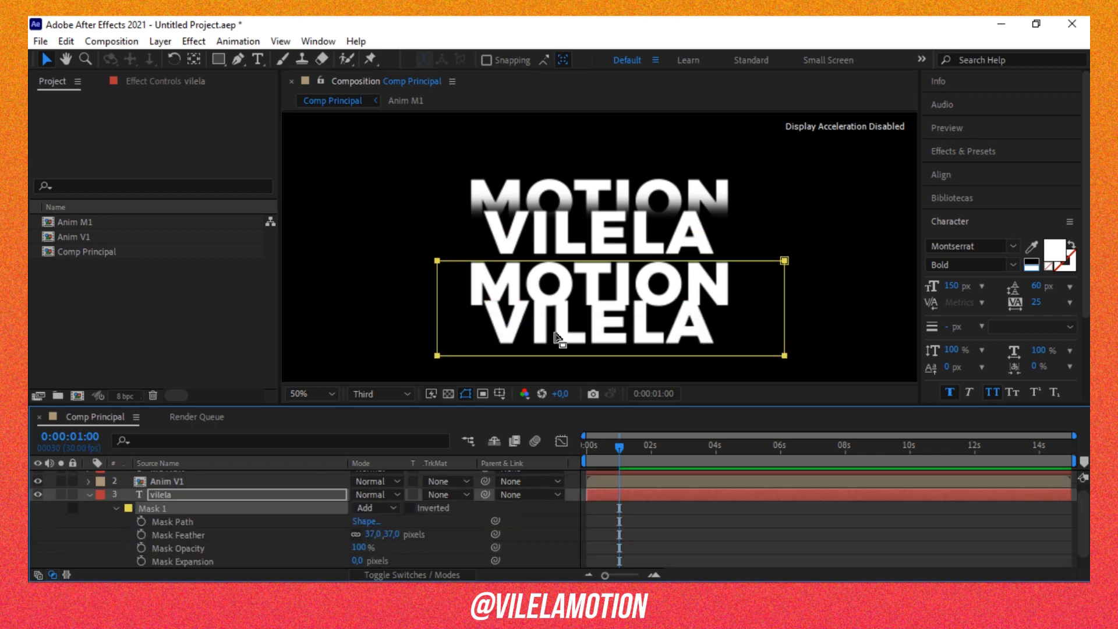
{"action": "key", "text": "shift+Down"}
Shift the upper MOTION layer's Mask 1 up by 10 pixels to fade more of the text's lower edge.
{"action": "scroll", "coordinate": [181, 479], "scroll_direction": "up", "scroll_amount": 1}
{"action": "left_click", "coordinate": [181, 479]}
{"action": "key", "text": "m"}
{"action": "left_click", "coordinate": [187, 492]}
{"action": "key", "text": "shift+Up"}
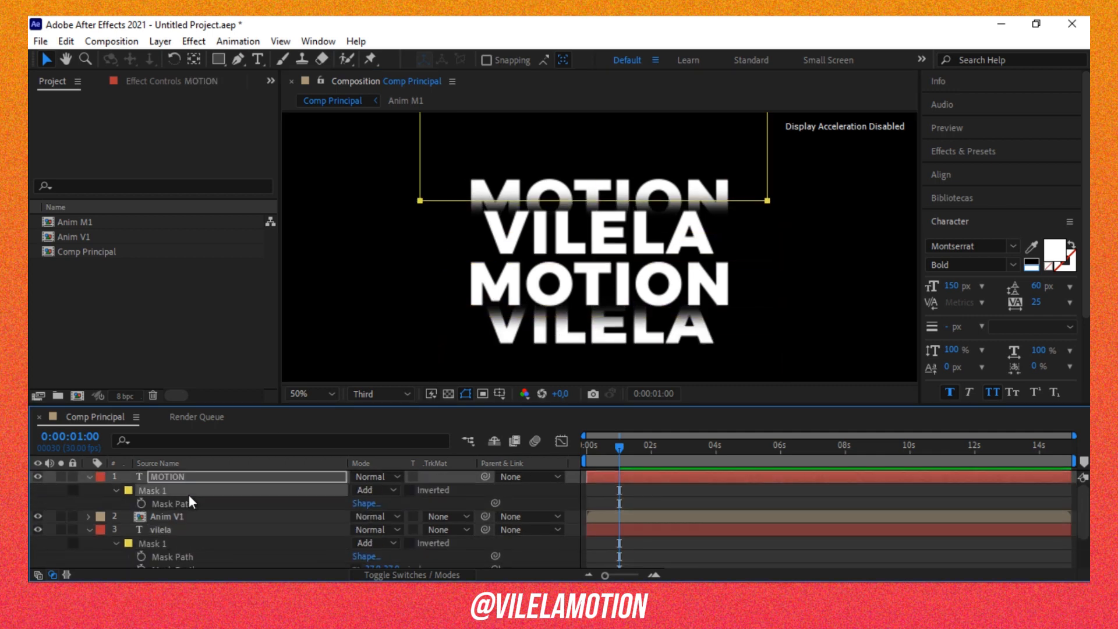
Collapse the vilela layer's mask properties and scrub Comp Principal from the start to 0:00:01:29 to check the four lines together.
{"action": "left_click", "coordinate": [89, 530]}
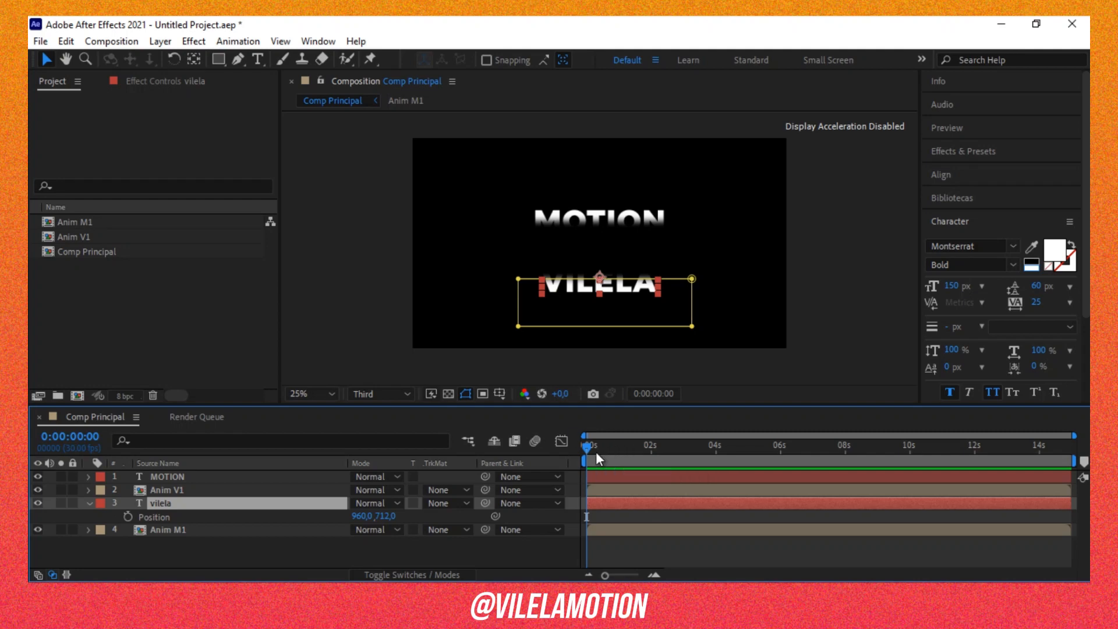
{"action": "left_click_drag", "start_coordinate": [595, 452], "coordinate": [651, 450]}
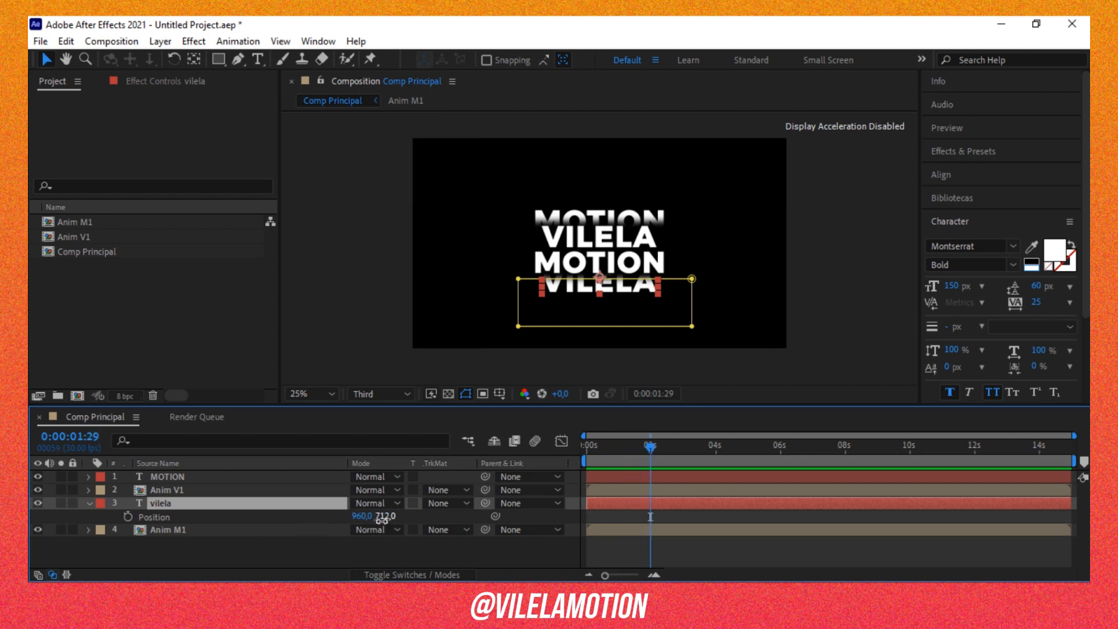
Try lowering the vilela text to a vertical position of 748, undo the move, and collapse the layer's properties.
{"action": "left_click_drag", "start_coordinate": [386, 517], "coordinate": [413, 518]}
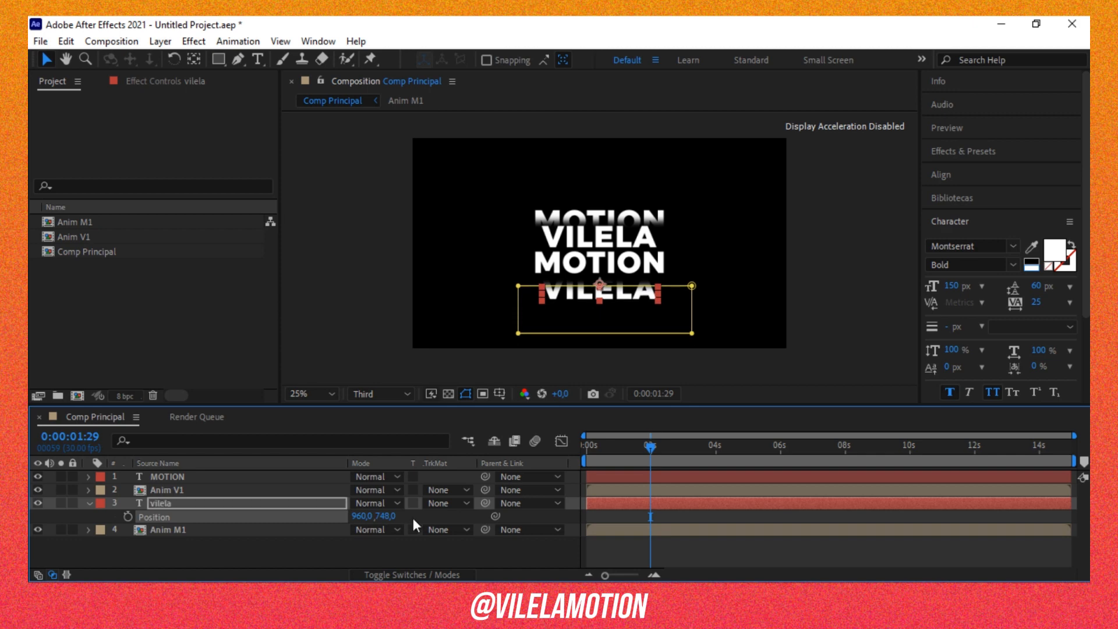
{"action": "key", "text": "ctrl+z"}
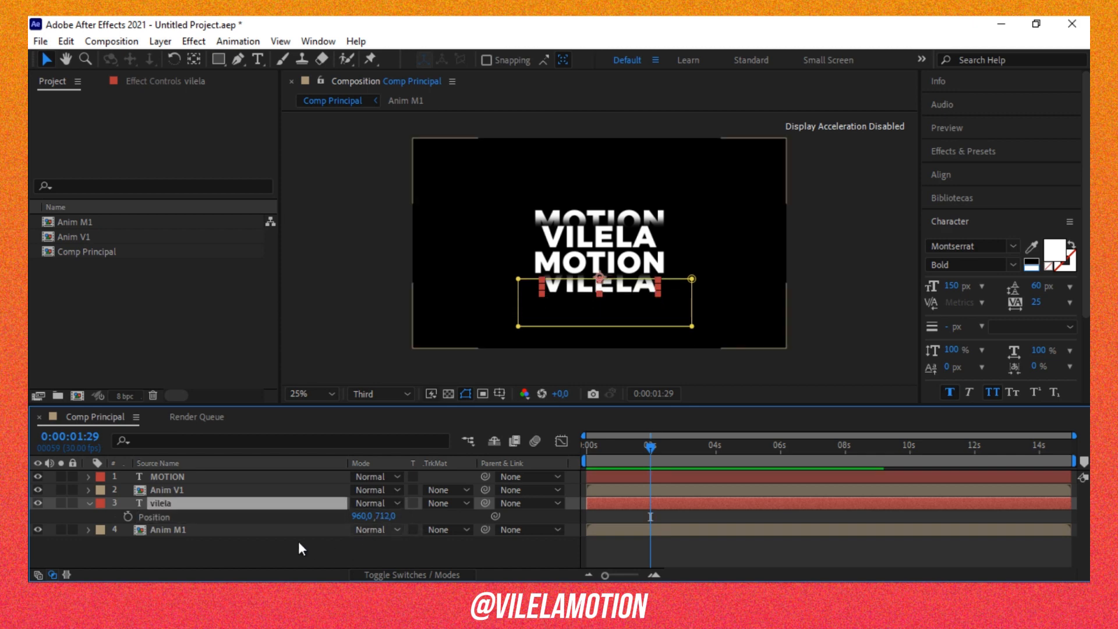
{"action": "left_click", "coordinate": [295, 540]}
{"action": "left_click", "coordinate": [91, 502]}
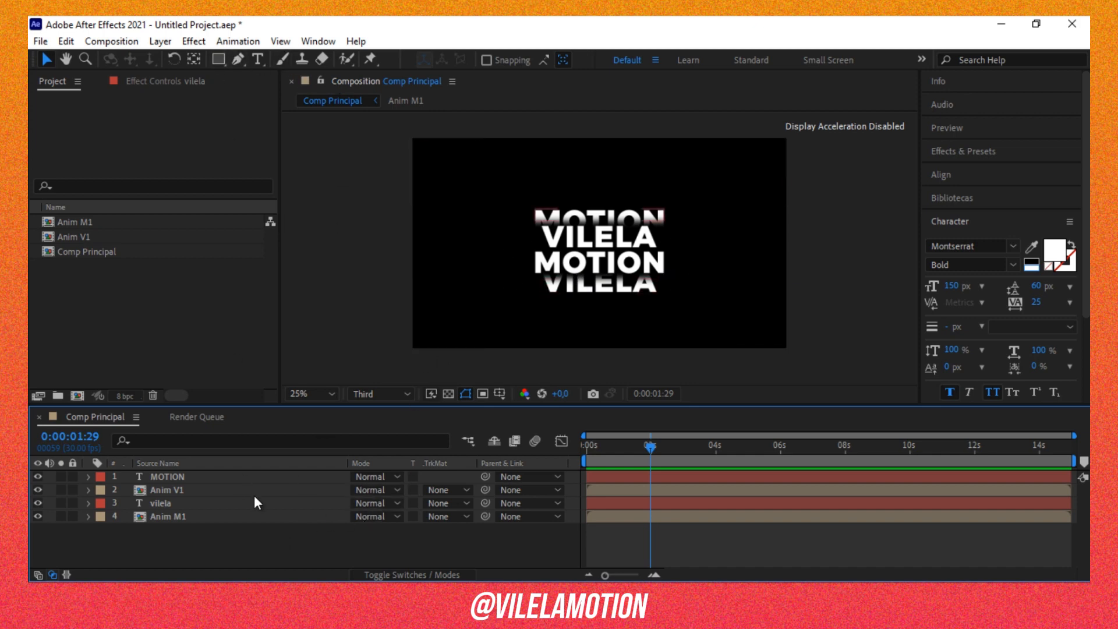
Draw a pink rectangle shape over the middle VILELA and MOTION lines and place its layer directly below Anim V1.
{"action": "left_click", "coordinate": [219, 59]}
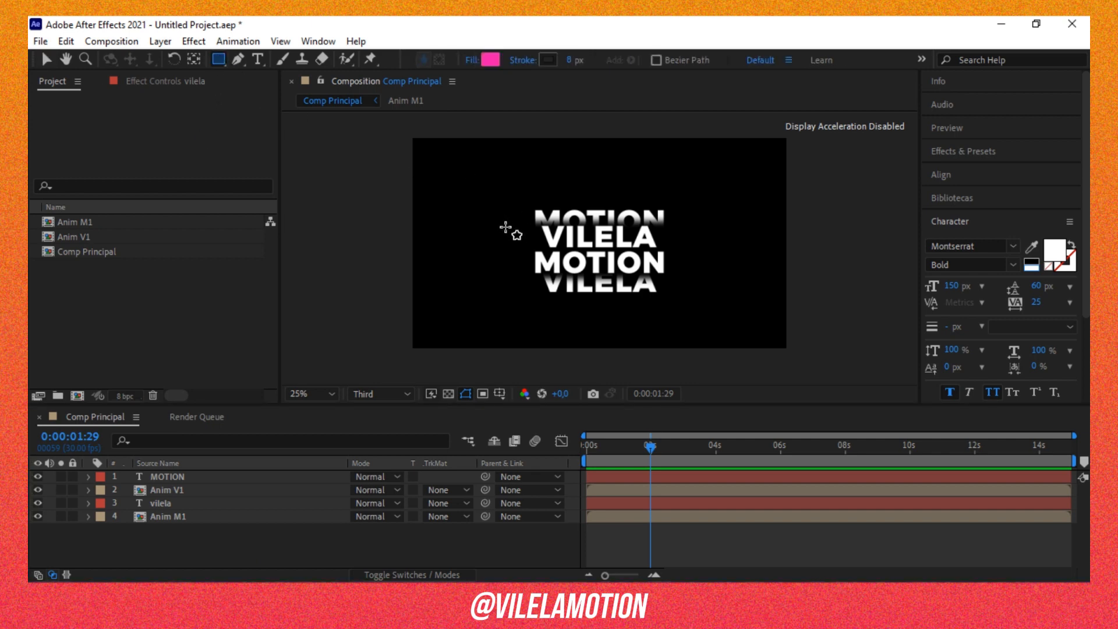
{"action": "mouse_move", "coordinate": [505, 225]}
{"action": "left_mouse_down"}
{"action": "mouse_move", "coordinate": [621, 272]}
{"action": "mouse_move", "coordinate": [696, 275]}
{"action": "left_mouse_up"}
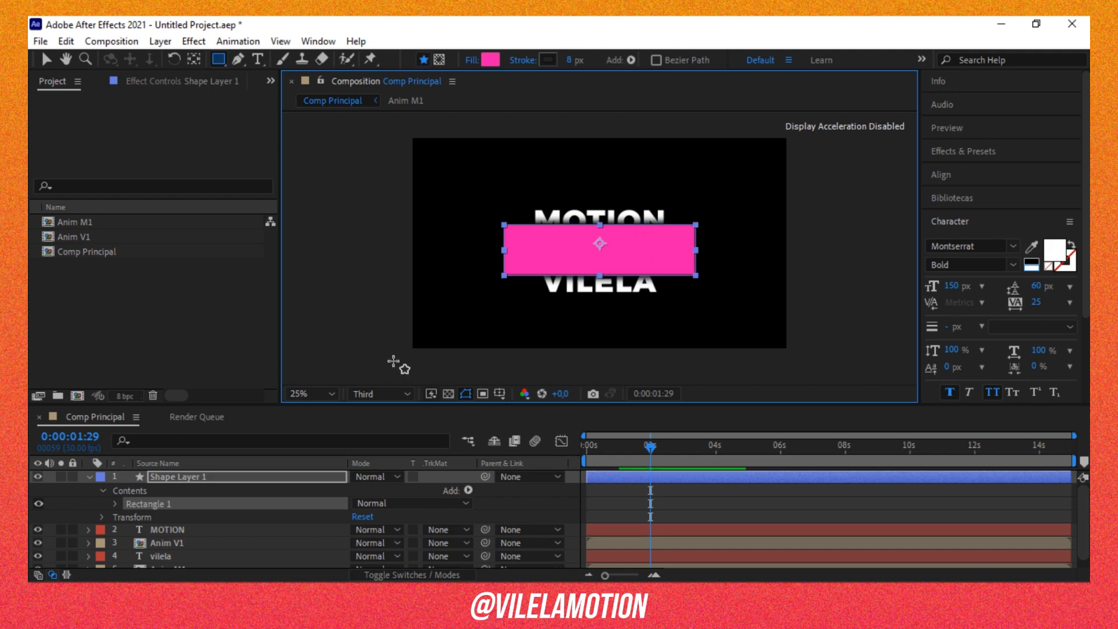
{"action": "left_click", "coordinate": [88, 477]}
{"action": "left_click_drag", "start_coordinate": [173, 476], "coordinate": [171, 512]}
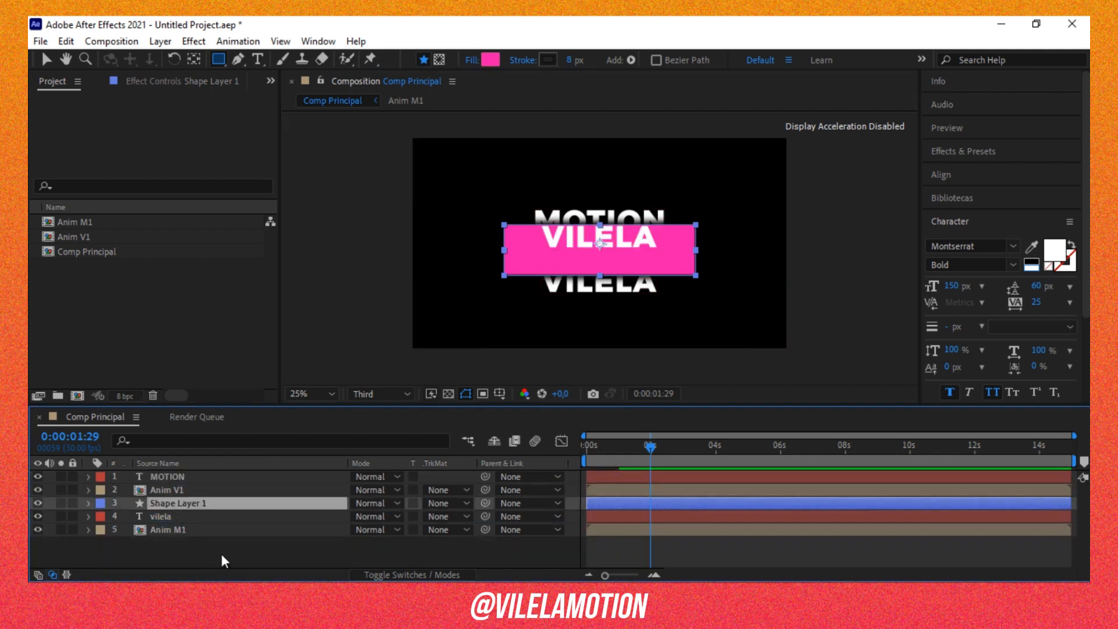
Set the vilela layer's track matte to Alpha Matte "Shape Layer 1" and preview the animation from the start.
{"action": "left_click", "coordinate": [431, 519]}
{"action": "left_click", "coordinate": [474, 449]}
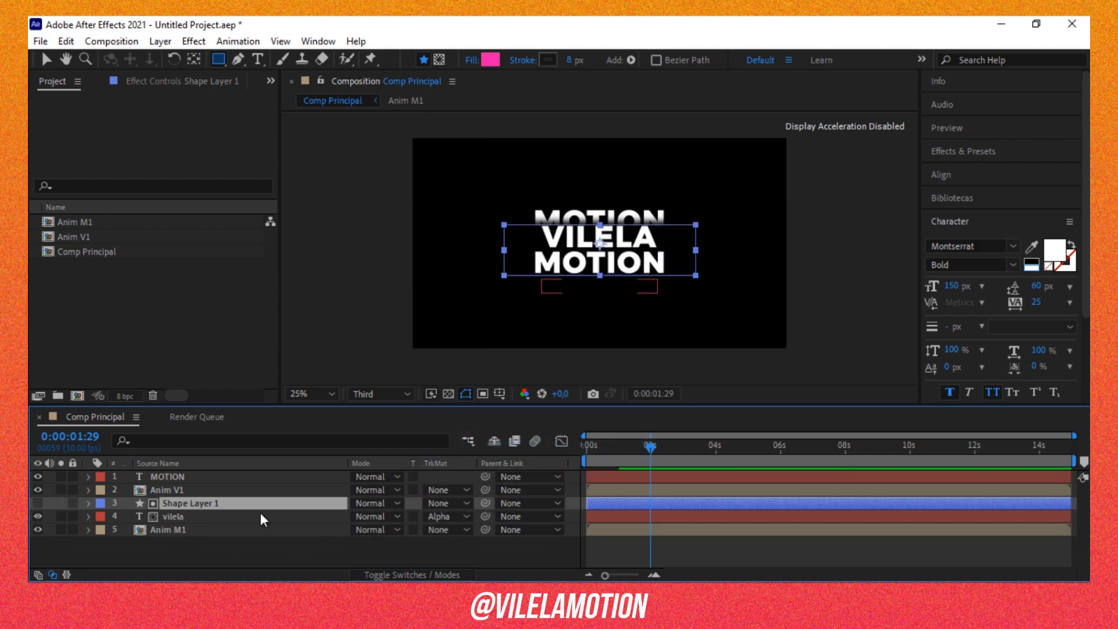
{"action": "left_click_drag", "start_coordinate": [650, 446], "coordinate": [578, 452]}
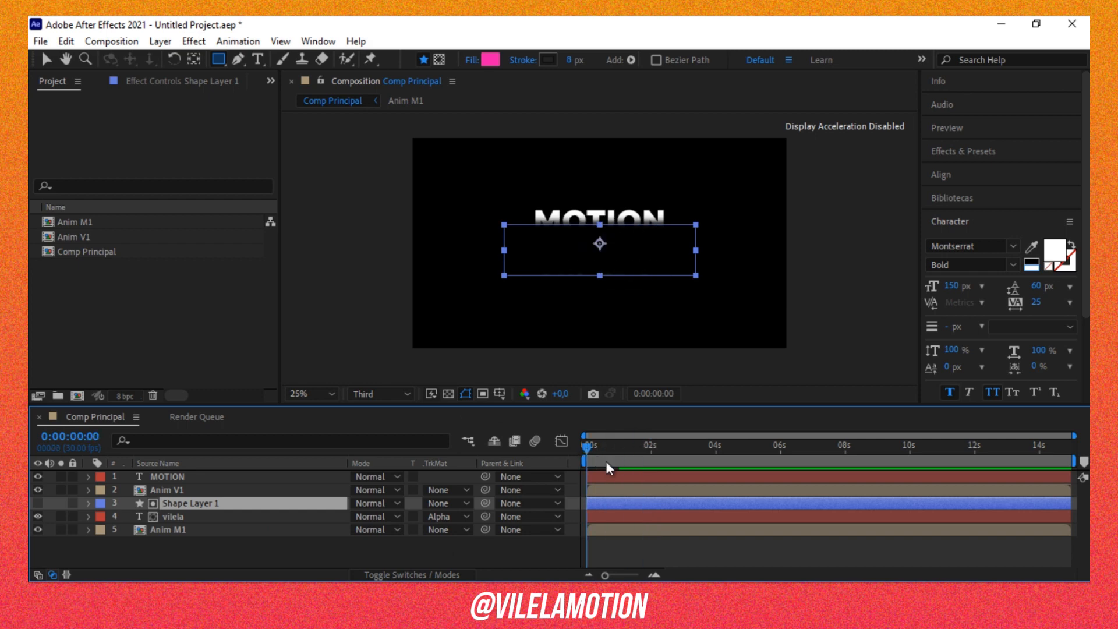
{"action": "key", "text": "space"}
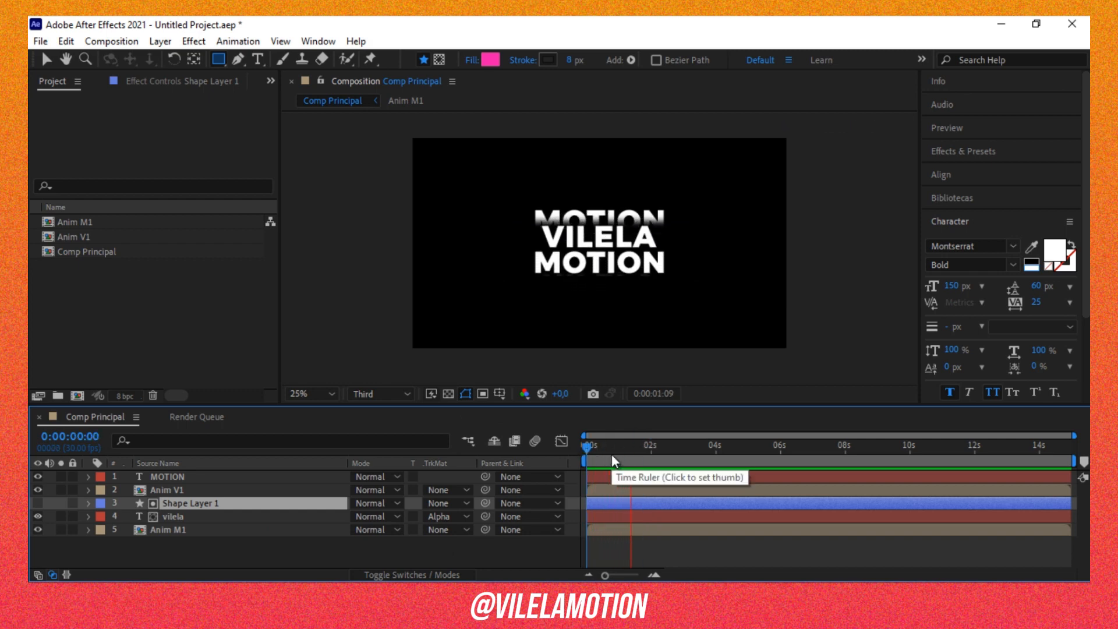
{"action": "left_click_drag", "start_coordinate": [605, 455], "coordinate": [632, 454]}
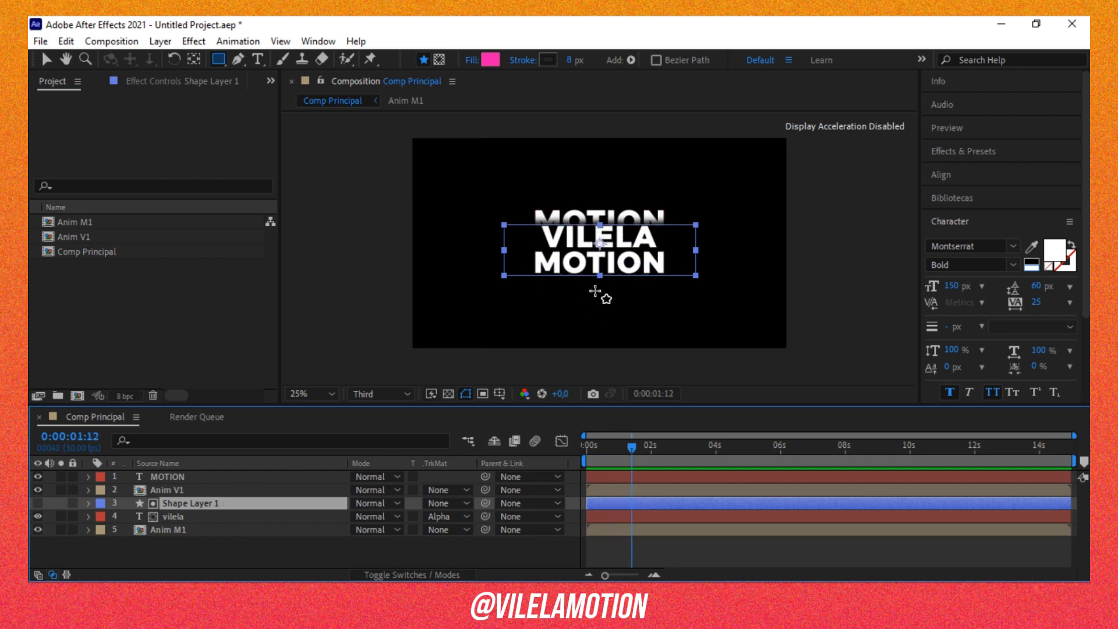
Shrink the height of the Shape Layer 1 rectangle slightly so its edges sit closer to the two middle text lines.
{"action": "left_click", "coordinate": [46, 58]}
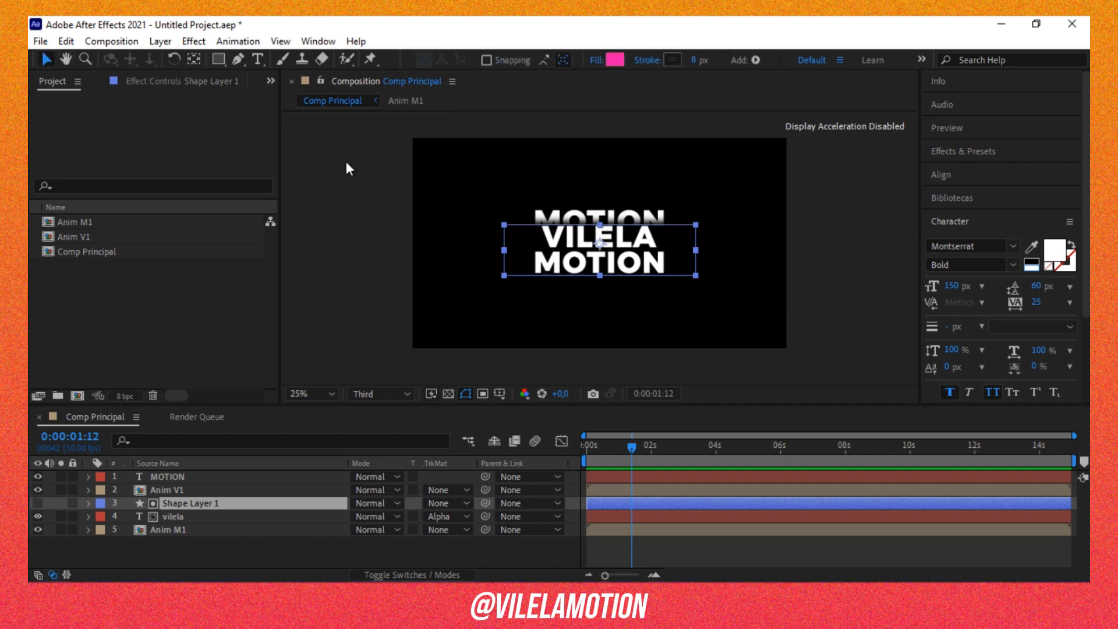
{"action": "left_click", "coordinate": [504, 275]}
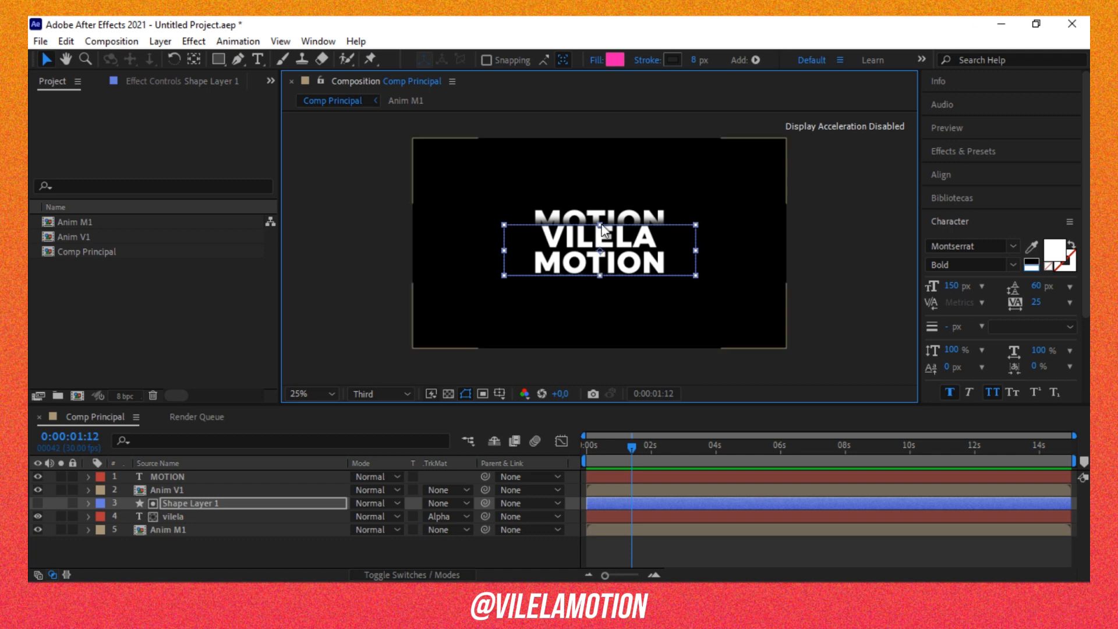
{"action": "mouse_move", "coordinate": [601, 222]}
{"action": "left_mouse_down"}
{"action": "mouse_move", "coordinate": [601, 201]}
{"action": "mouse_move", "coordinate": [603, 226]}
{"action": "left_mouse_up"}
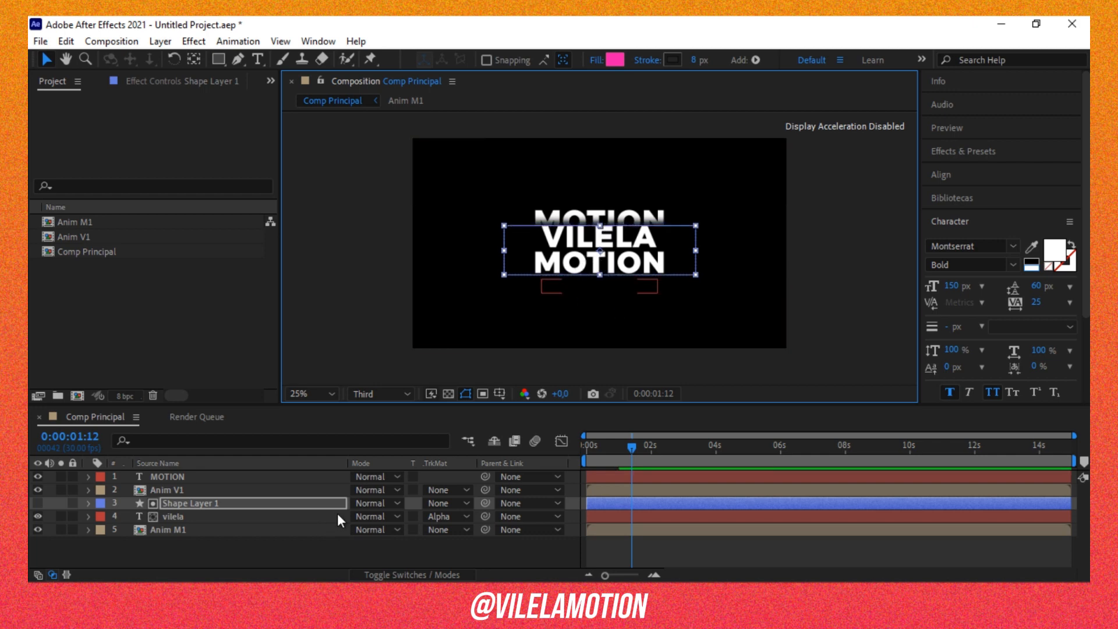
Set the vilela layer's track matte to Alpha Inverted Matte "Shape Layer 1".
{"action": "left_click", "coordinate": [302, 503]}
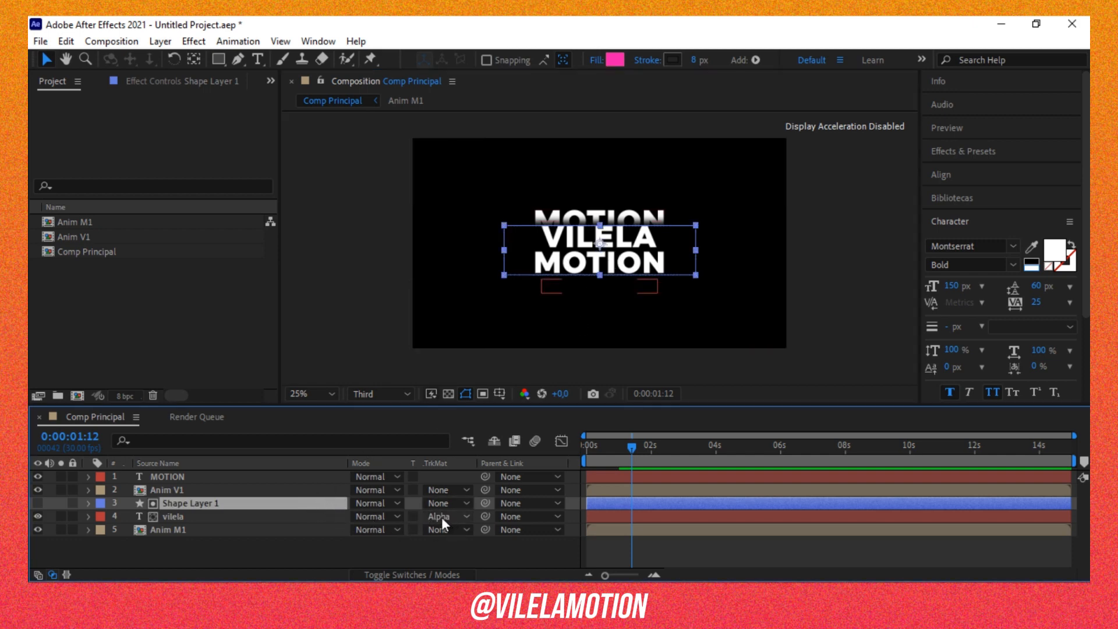
{"action": "left_click", "coordinate": [306, 516]}
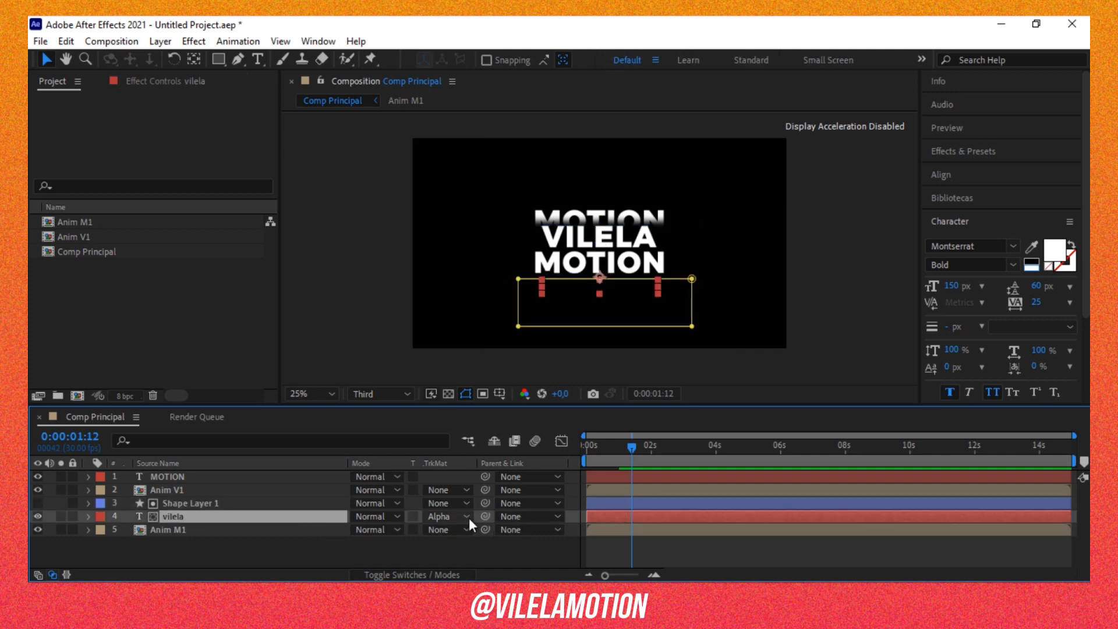
{"action": "left_click", "coordinate": [449, 518]}
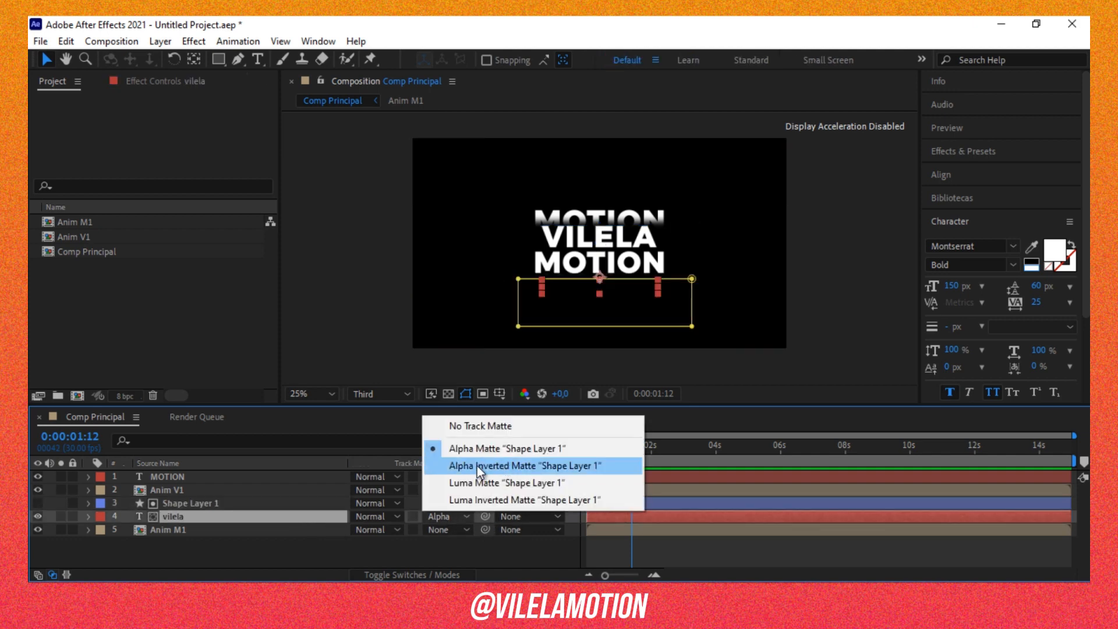
{"action": "left_click", "coordinate": [504, 466]}
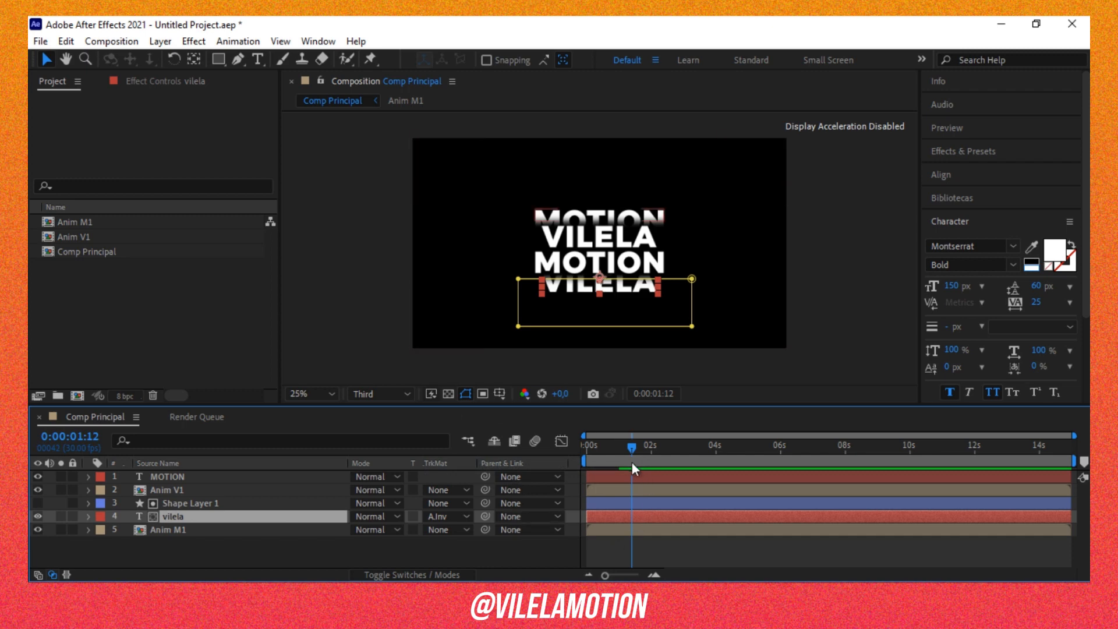
Keyframe the vilela layer's position from 960, 600 at 0:00:01:00 to 960, 720 at 0:00:01:29.
{"action": "mouse_move", "coordinate": [624, 440]}
{"action": "left_mouse_down"}
{"action": "mouse_move", "coordinate": [567, 449]}
{"action": "mouse_move", "coordinate": [619, 449]}
{"action": "left_mouse_up"}
{"action": "key", "text": "p"}
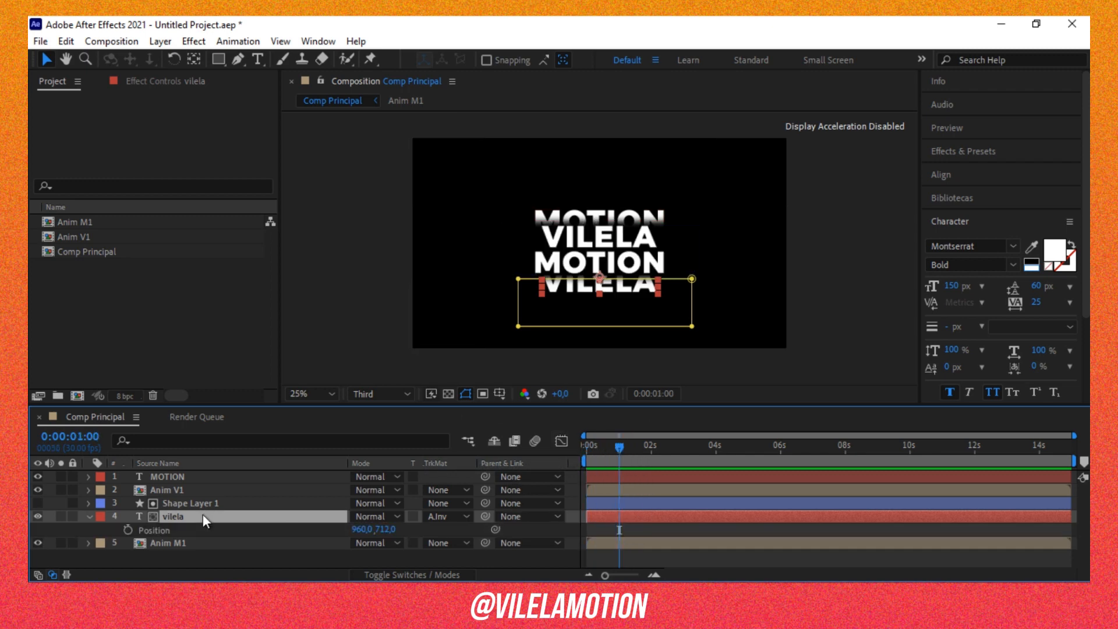
{"action": "left_click_drag", "start_coordinate": [394, 528], "coordinate": [305, 527]}
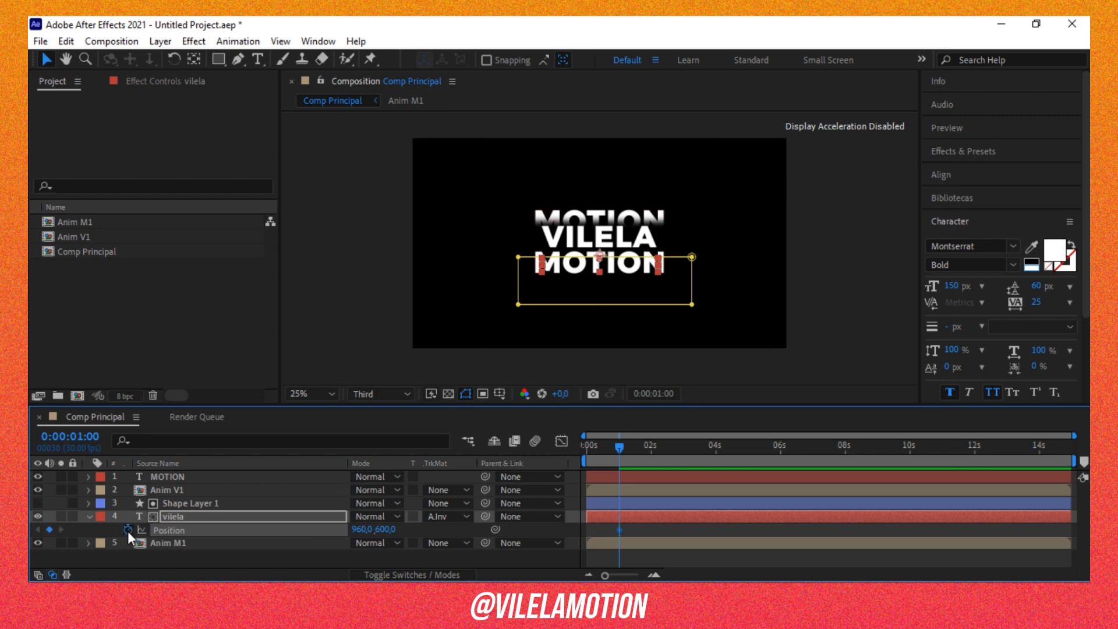
{"action": "left_click", "coordinate": [651, 450]}
{"action": "left_click_drag", "start_coordinate": [385, 529], "coordinate": [477, 530]}
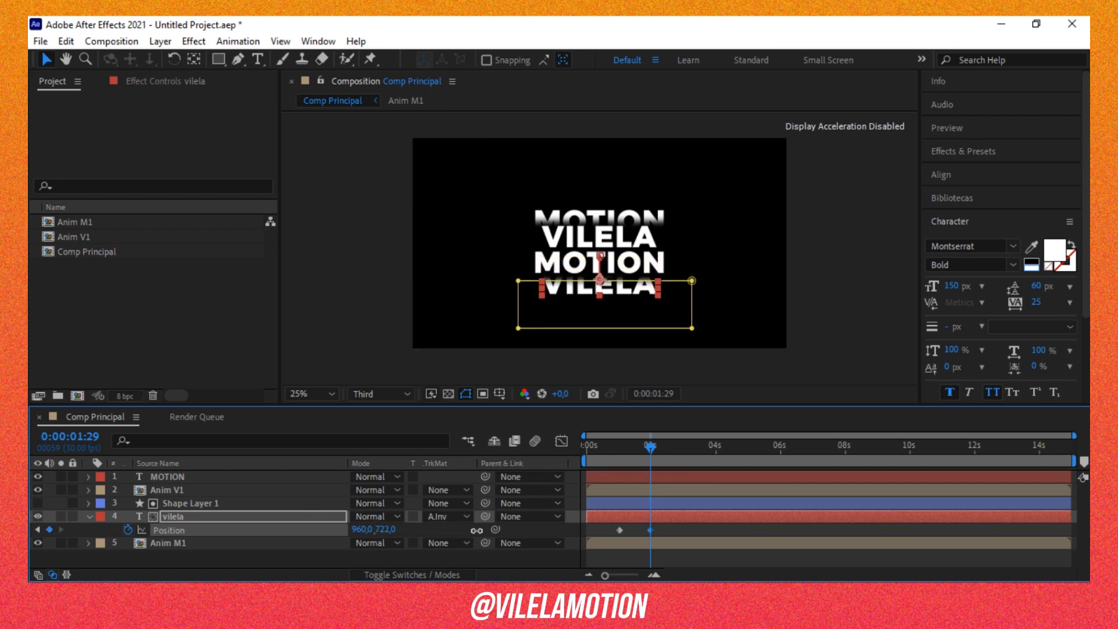
{"action": "left_click_drag", "start_coordinate": [476, 530], "coordinate": [476, 528]}
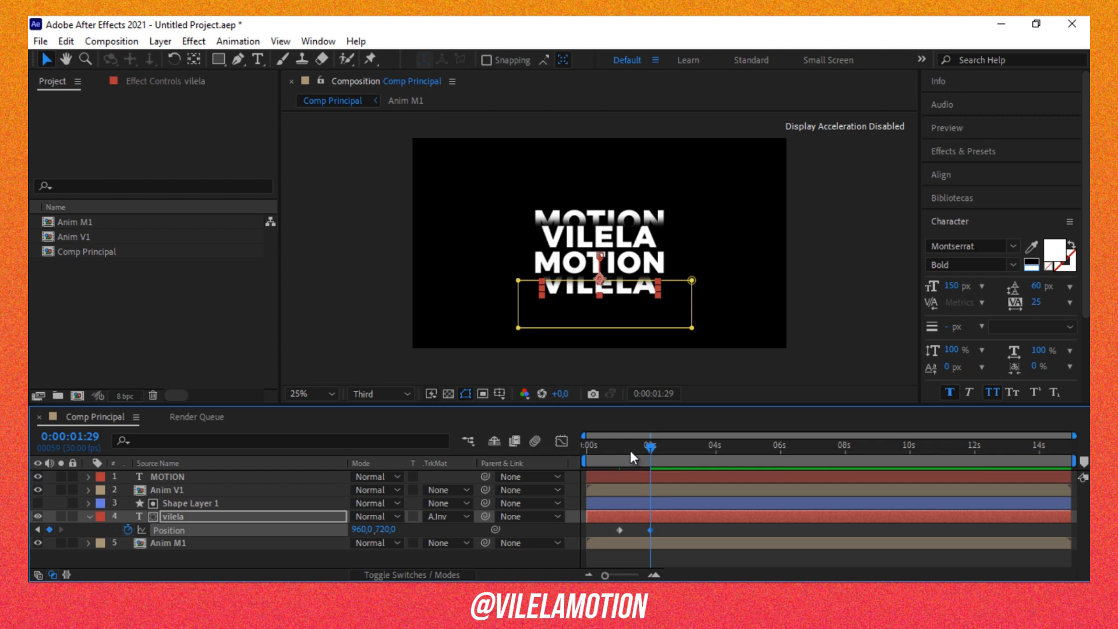
Preview the lower VILELA reveal from the start and examine the four lines enlarged at 0:00:02:04.
{"action": "left_click_drag", "start_coordinate": [630, 449], "coordinate": [585, 460]}
{"action": "key", "text": "space"}
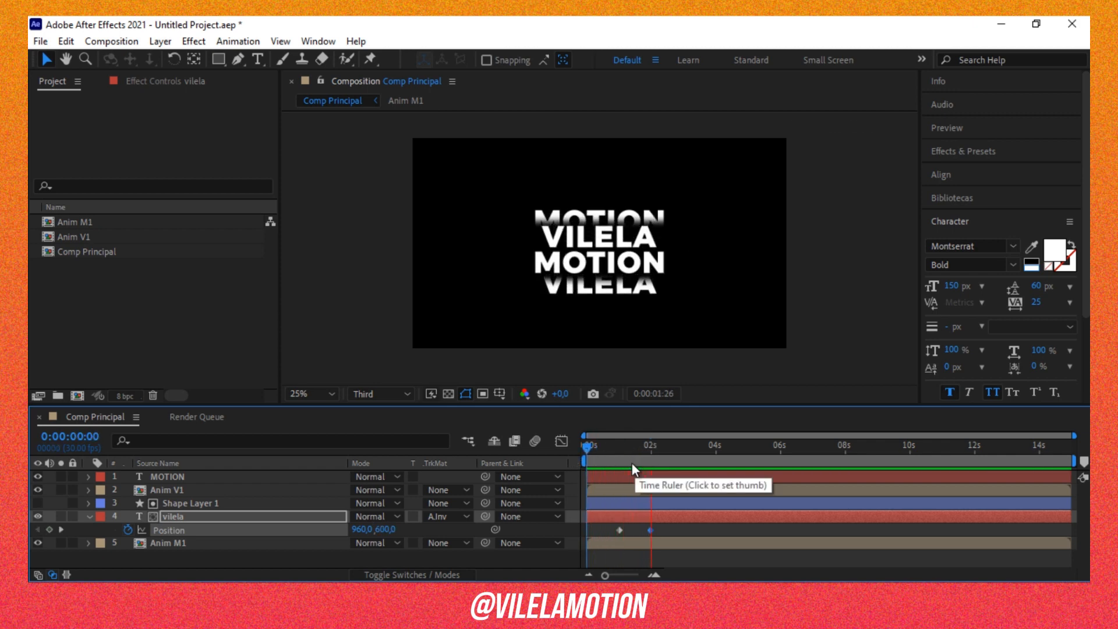
{"action": "left_click_drag", "start_coordinate": [621, 460], "coordinate": [656, 462]}
{"action": "key", "text": "period"}
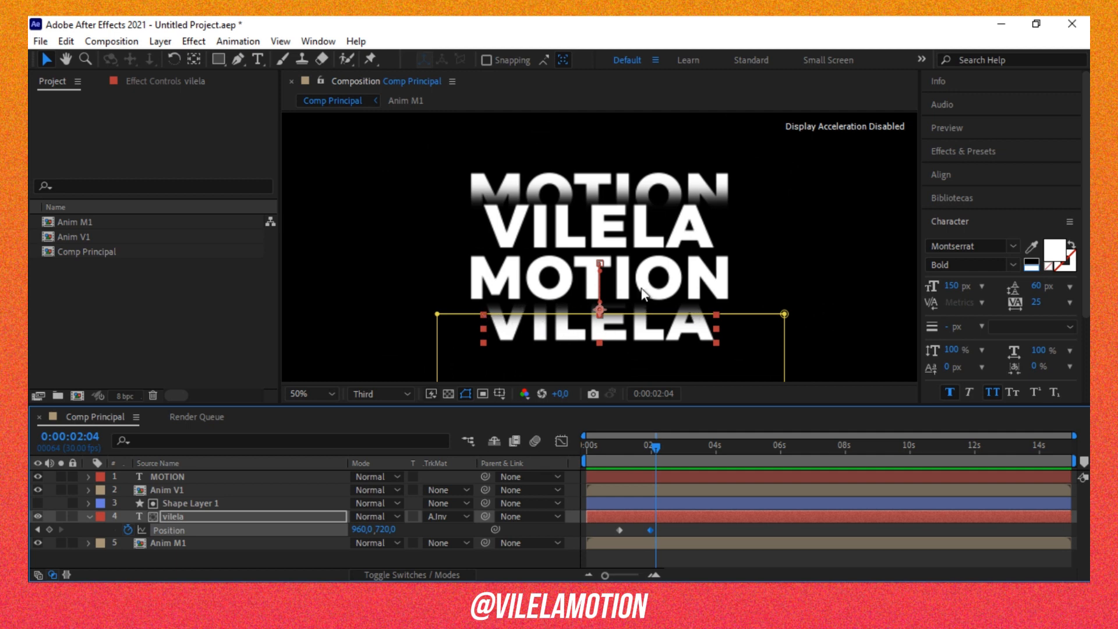
{"action": "left_click", "coordinate": [212, 554]}
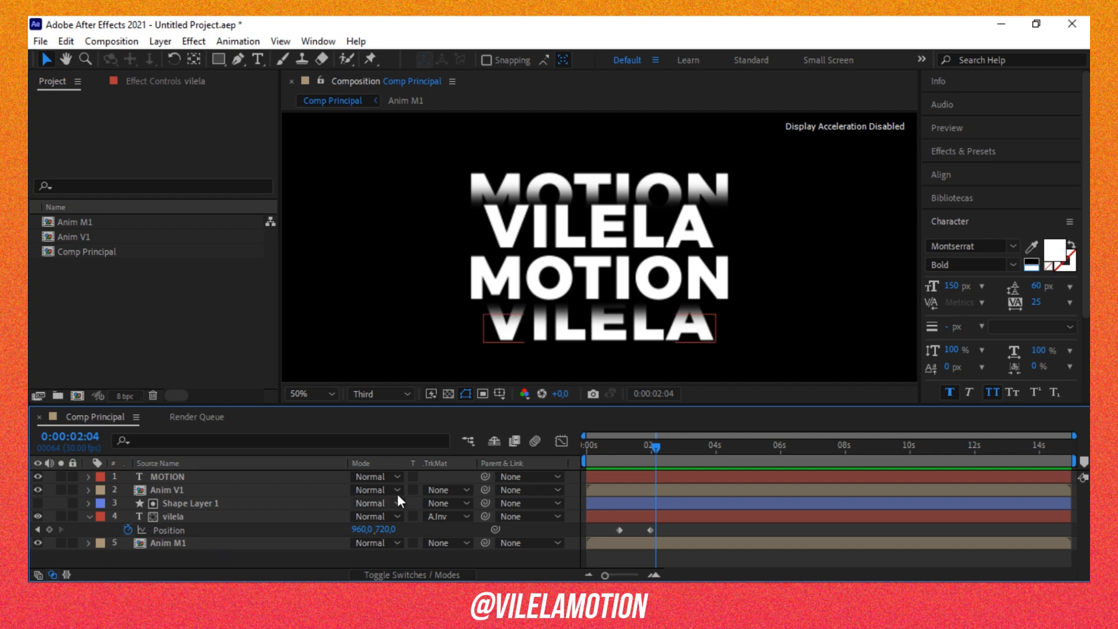
{"action": "key", "text": "comma"}
Duplicate Shape Layer 1, place the copy above the MOTION layer, and set MOTION's track matte to Alpha Inverted Matte "Shape Layer 2".
{"action": "left_click", "coordinate": [619, 452]}
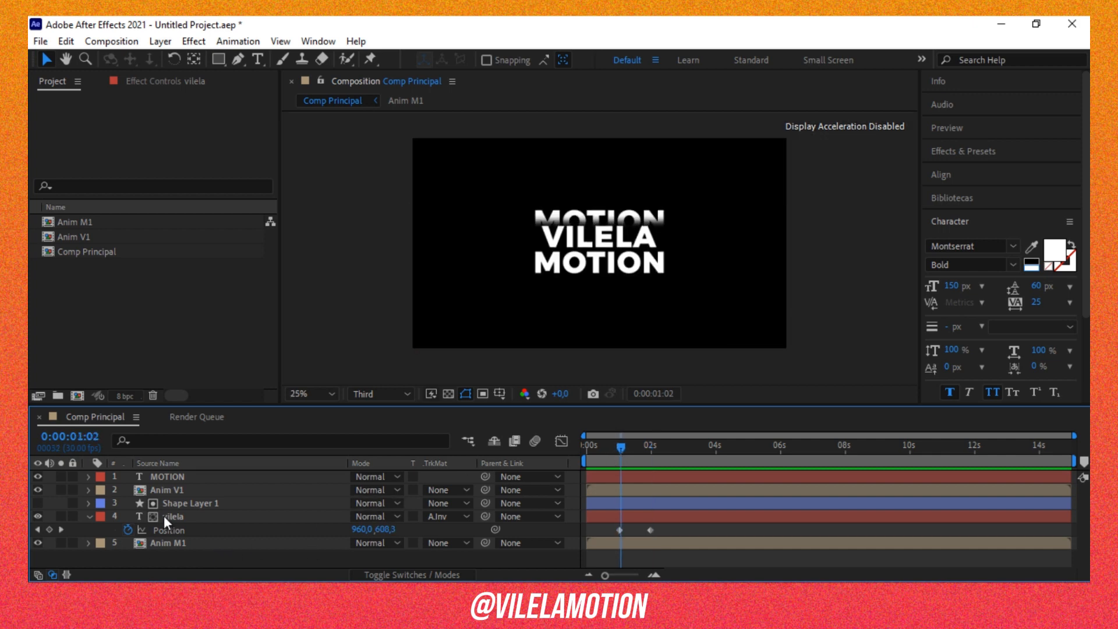
{"action": "left_click", "coordinate": [169, 506]}
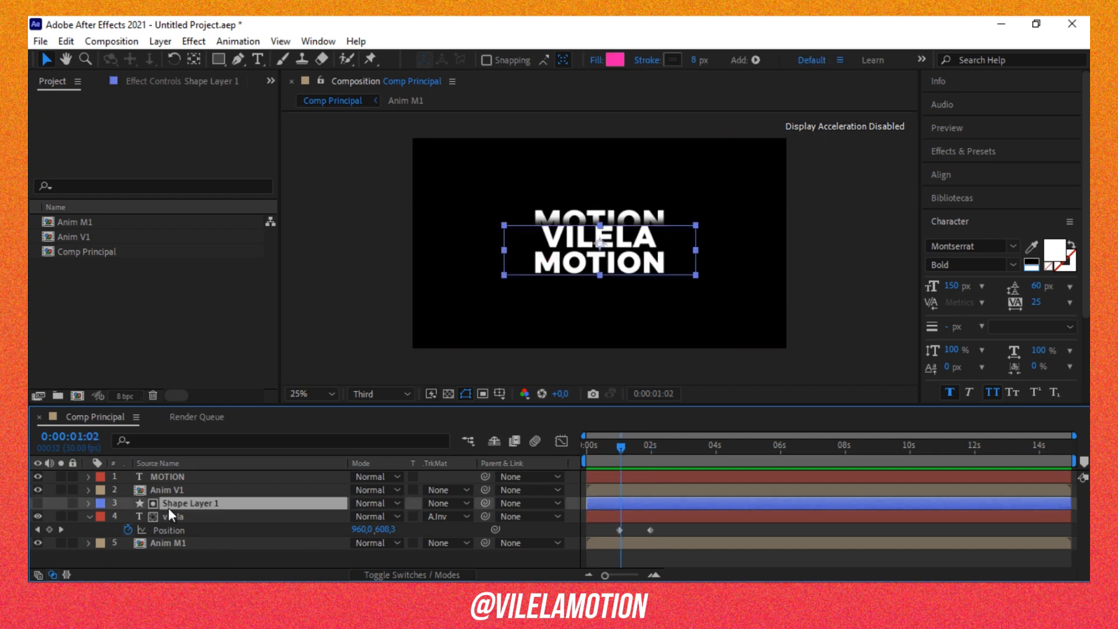
{"action": "key", "text": "ctrl+d"}
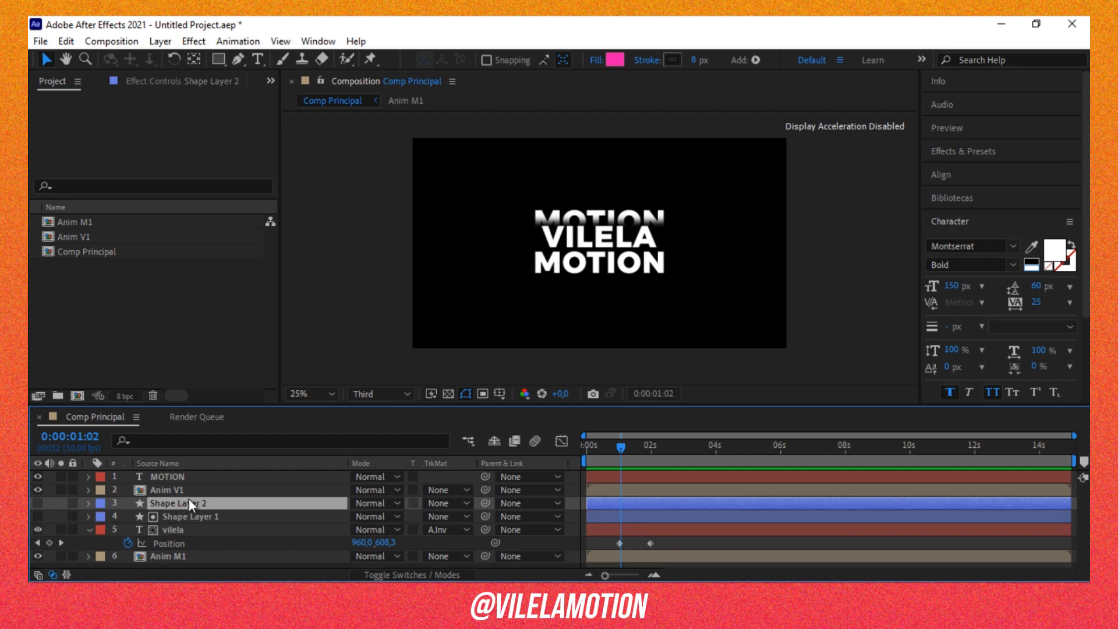
{"action": "left_click_drag", "start_coordinate": [190, 502], "coordinate": [187, 472]}
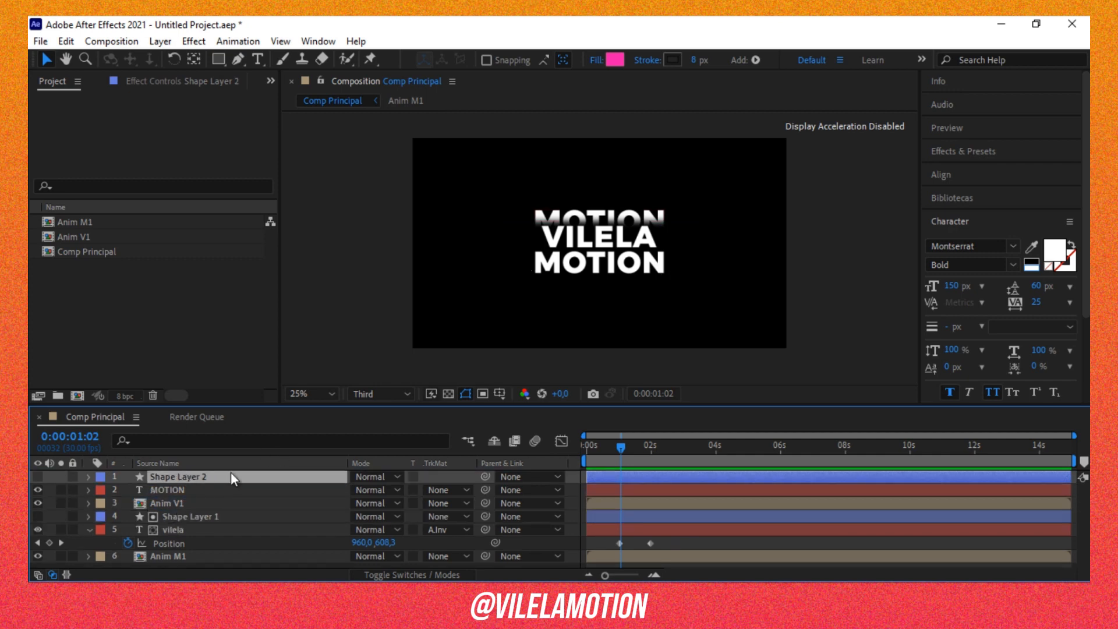
{"action": "left_click", "coordinate": [445, 490]}
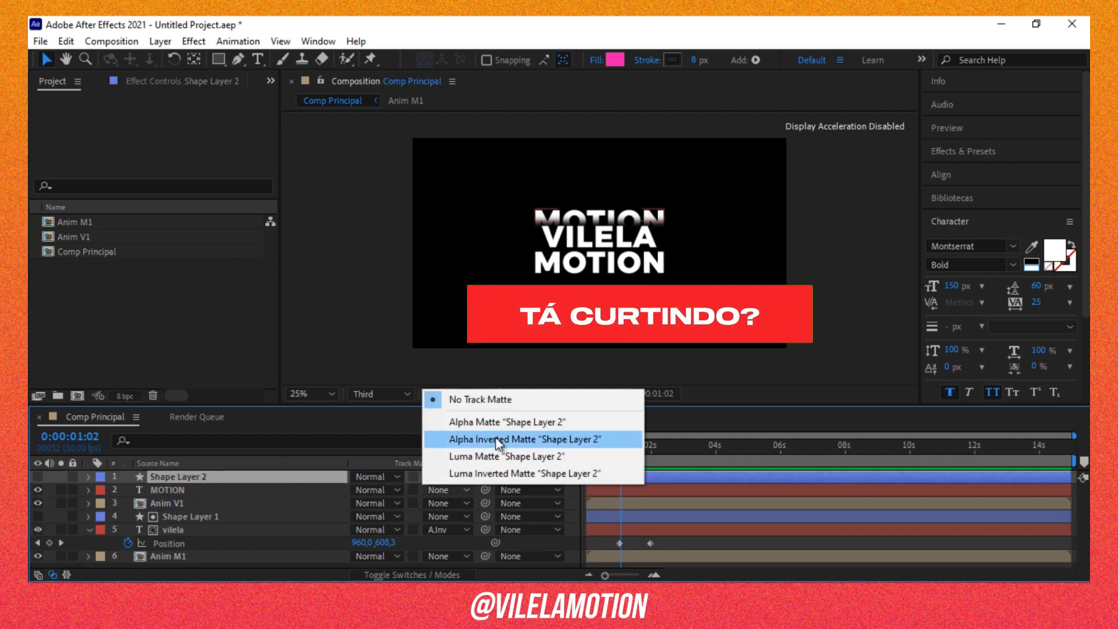
{"action": "left_click", "coordinate": [495, 438]}
Keyframe the MOTION layer's position from 960, 520 at 0:00:01:00 to 960, 426 at 0:00:01:29.
{"action": "left_click", "coordinate": [236, 489]}
{"action": "key", "text": "p"}
{"action": "left_click", "coordinate": [619, 451]}
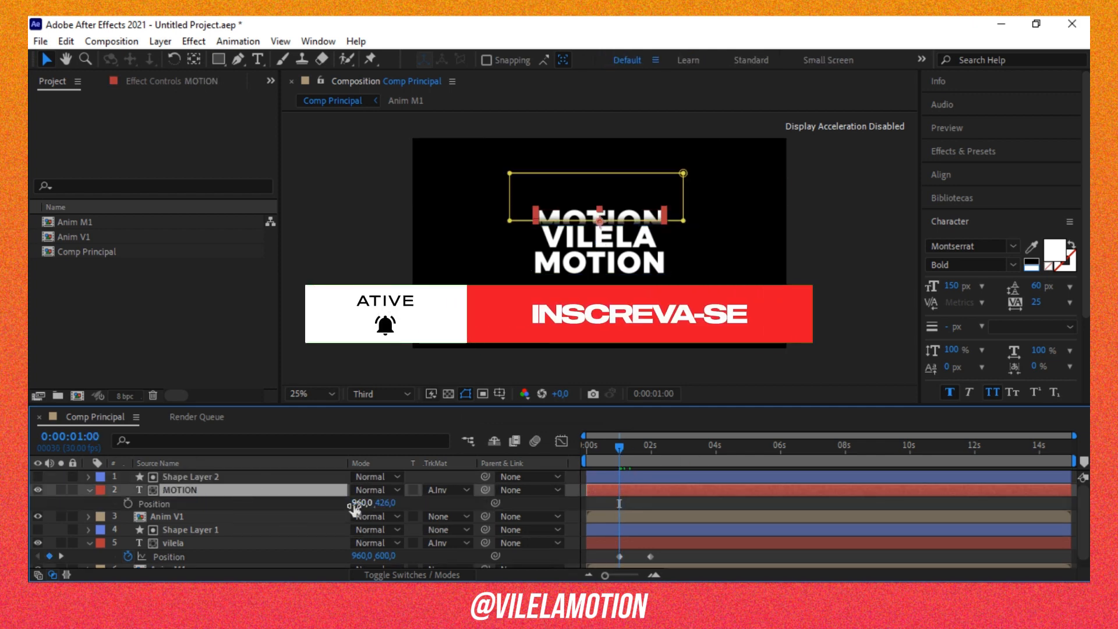
{"action": "left_click", "coordinate": [128, 503]}
{"action": "left_click", "coordinate": [651, 451]}
{"action": "left_click", "coordinate": [49, 503]}
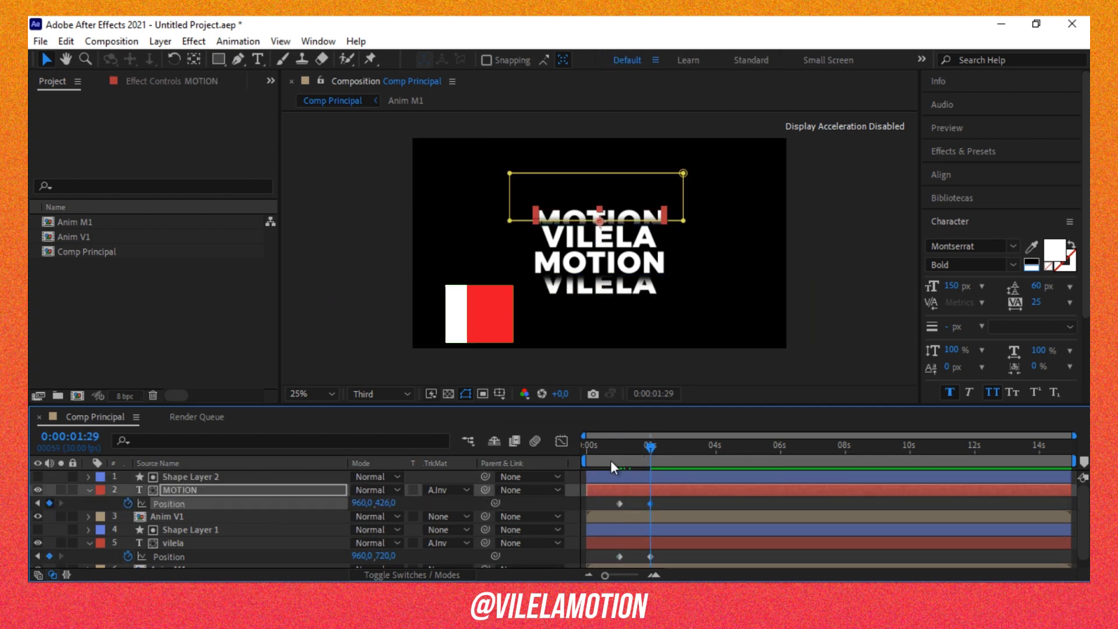
{"action": "left_click", "coordinate": [619, 451]}
{"action": "left_click_drag", "start_coordinate": [385, 503], "coordinate": [459, 504]}
Preview Comp Principal from the start to check the upper and lower text reveals together.
{"action": "left_click_drag", "start_coordinate": [618, 449], "coordinate": [583, 454]}
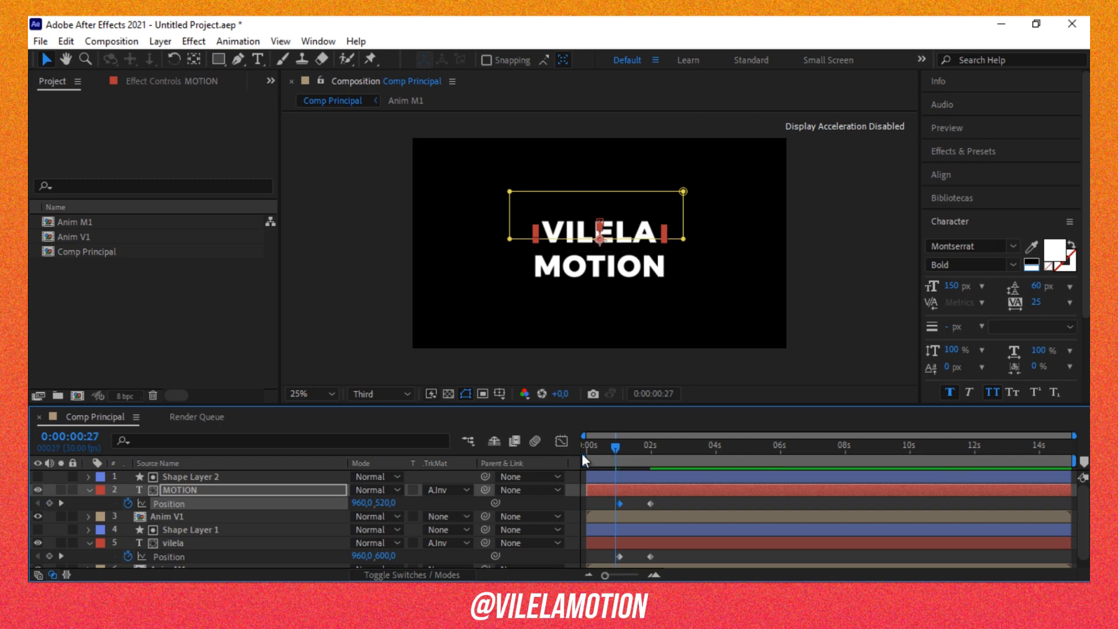
{"action": "key", "text": "space"}
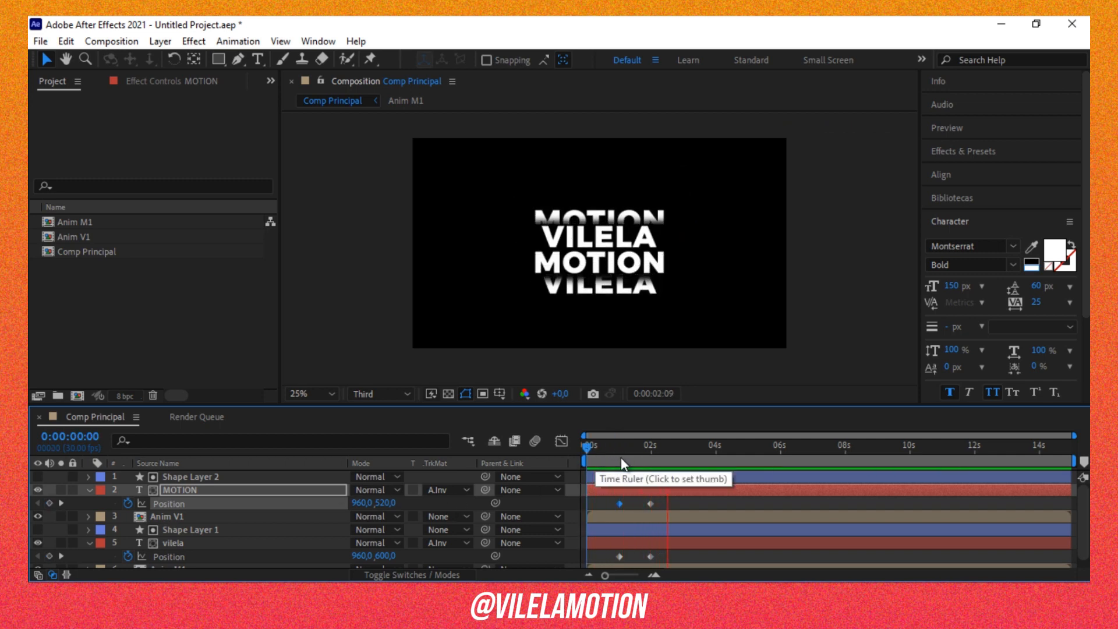
{"action": "key", "text": "space"}
Apply Easy Ease to the MOTION and vilela position keyframes and adjust their speed curves in the graph editor.
{"action": "scroll", "coordinate": [633, 493], "scroll_direction": "down", "scroll_amount": 1}
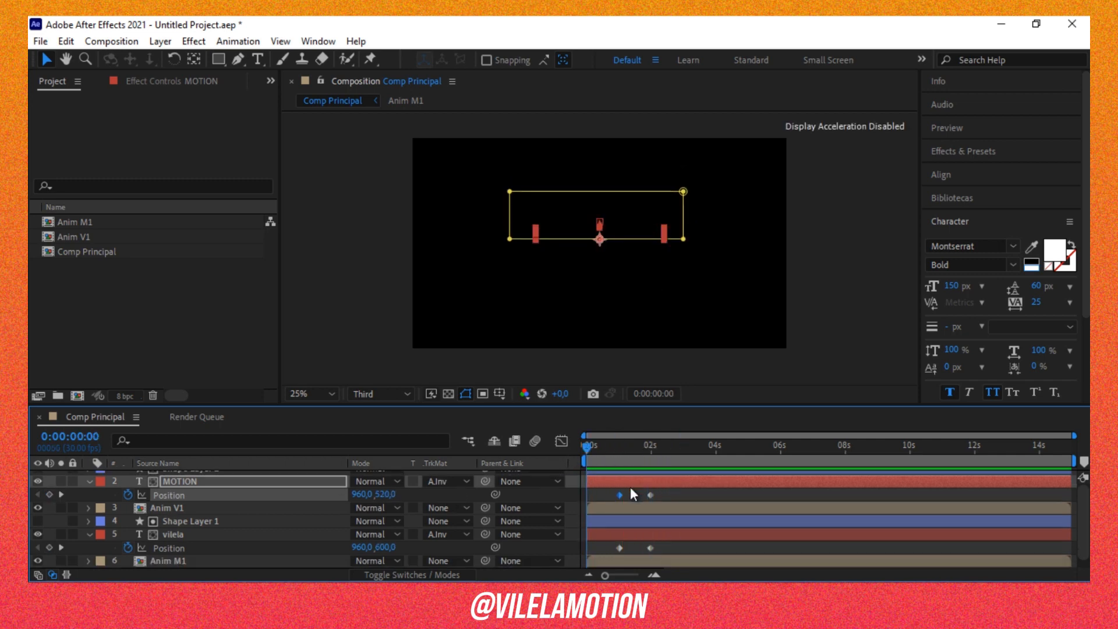
{"action": "mouse_move", "coordinate": [660, 489]}
{"action": "left_mouse_down"}
{"action": "mouse_move", "coordinate": [620, 554]}
{"action": "mouse_move", "coordinate": [605, 552]}
{"action": "left_mouse_up"}
{"action": "key", "text": "F9"}
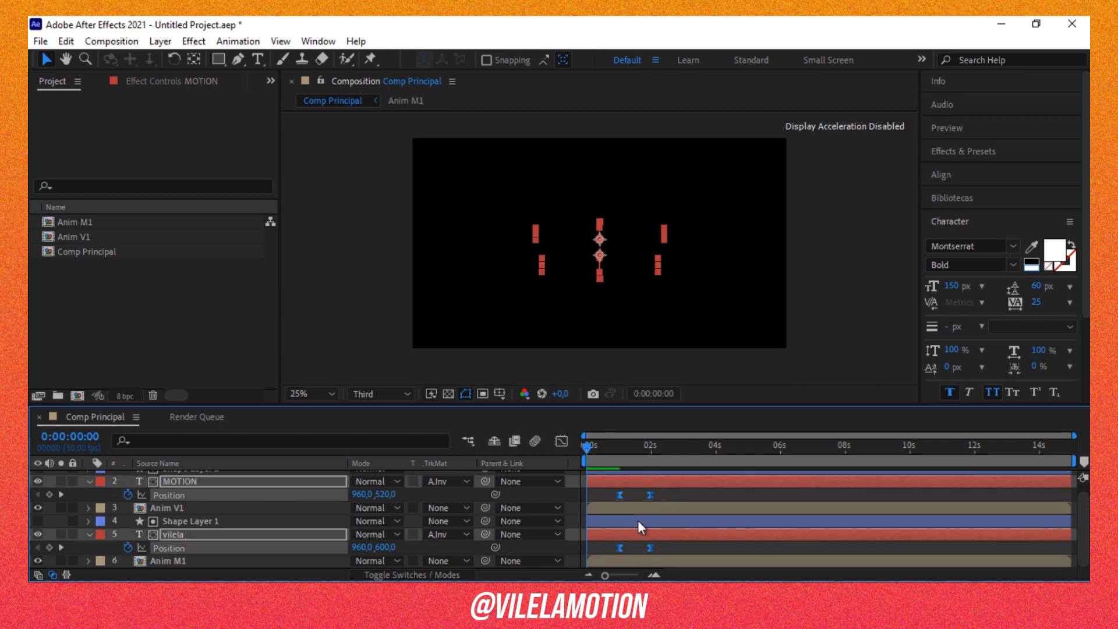
{"action": "left_click", "coordinate": [561, 441]}
{"action": "left_click_drag", "start_coordinate": [691, 502], "coordinate": [629, 577]}
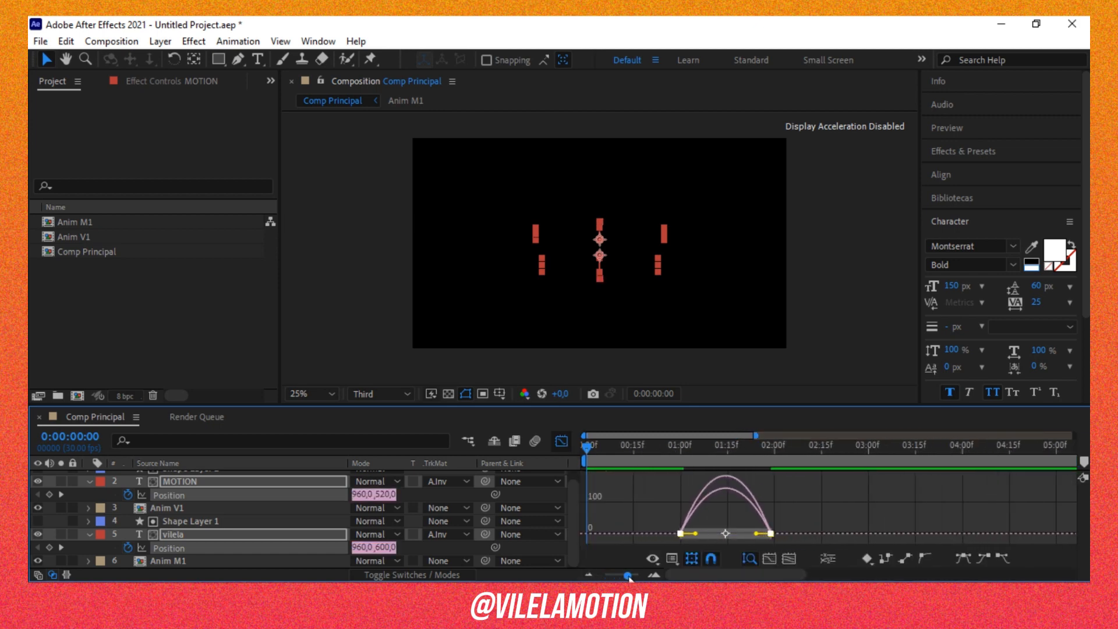
{"action": "left_click_drag", "start_coordinate": [682, 535], "coordinate": [770, 536]}
{"action": "left_click", "coordinate": [562, 441]}
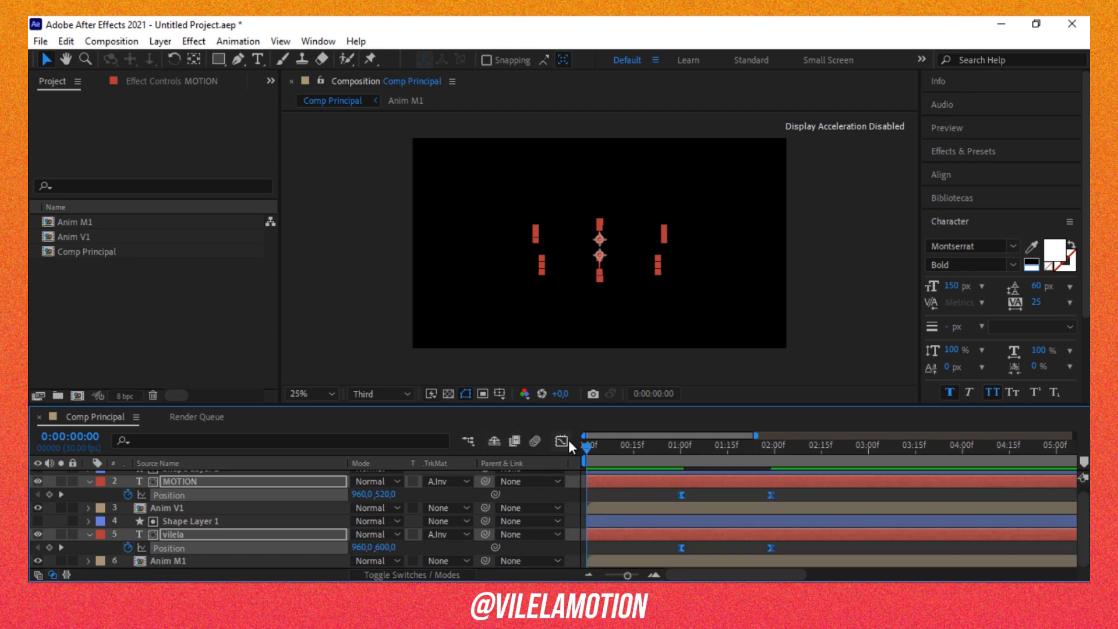
Preview the eased reveals from the start and scrub Comp Principal to 0:00:02:11.
{"action": "key", "text": "space"}
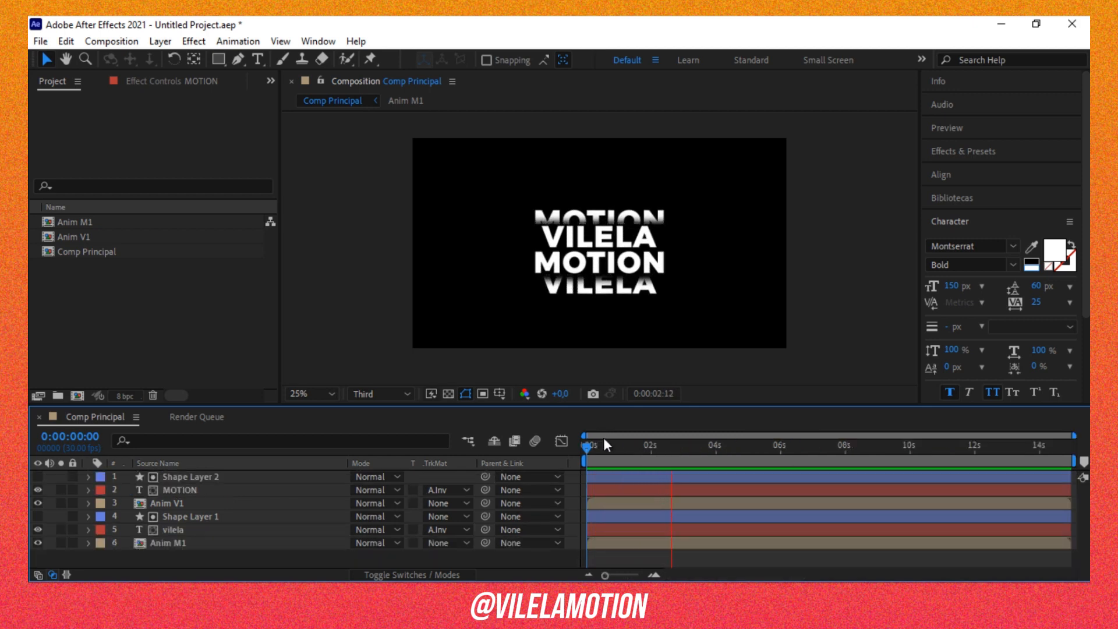
{"action": "key", "text": "space"}
{"action": "left_click_drag", "start_coordinate": [630, 446], "coordinate": [663, 455]}
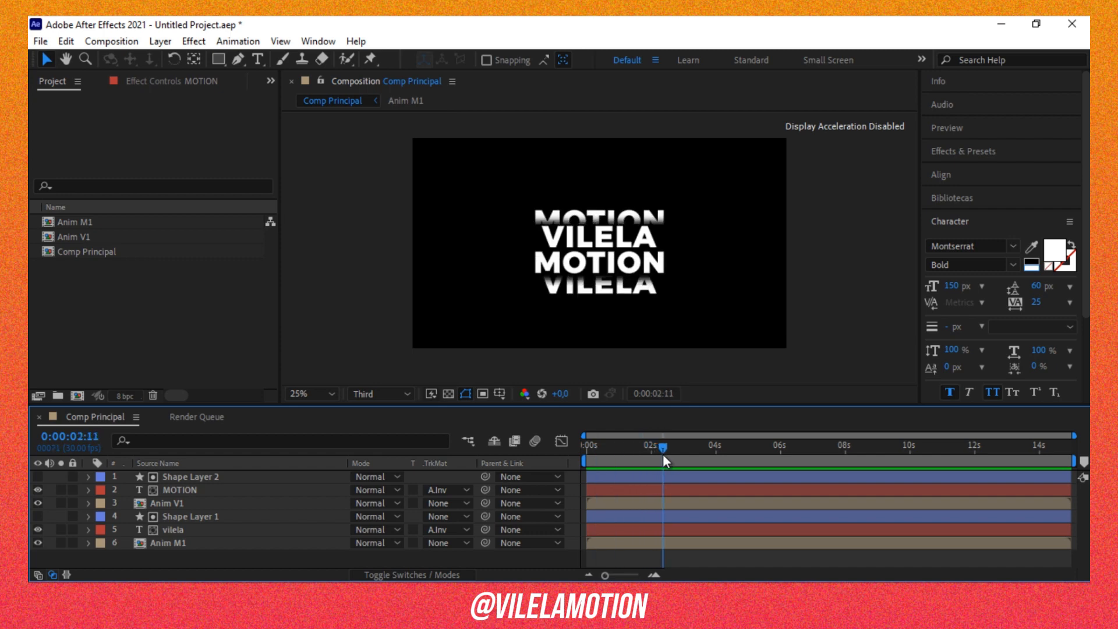
Replace the text of the topmost MOTION line with "vilela".
{"action": "double_click", "coordinate": [588, 213]}
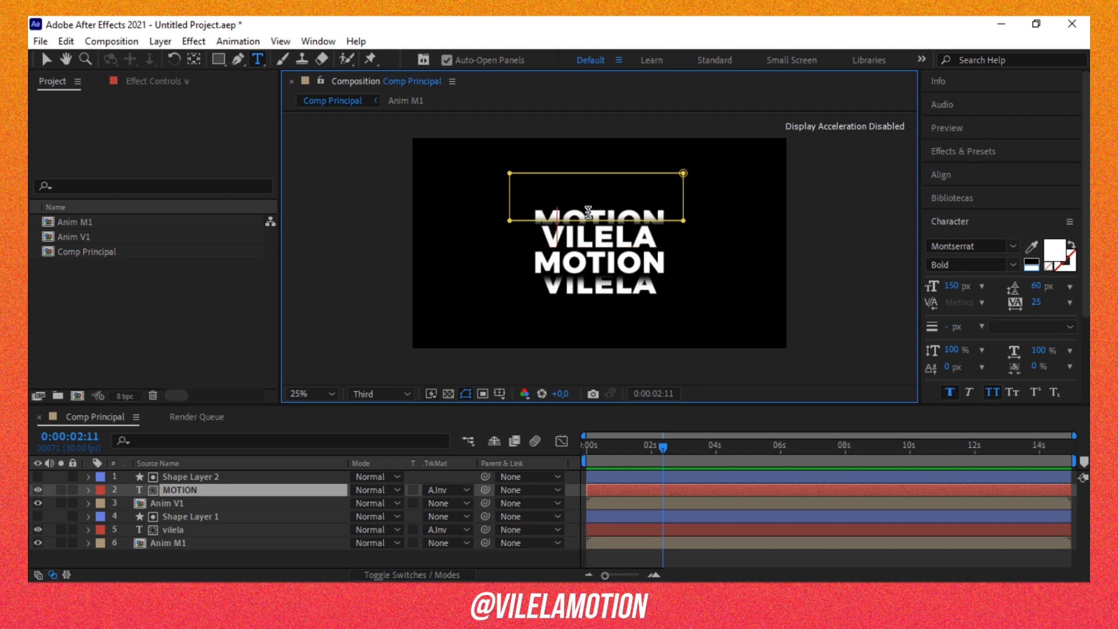
{"action": "type", "text": "vilela"}
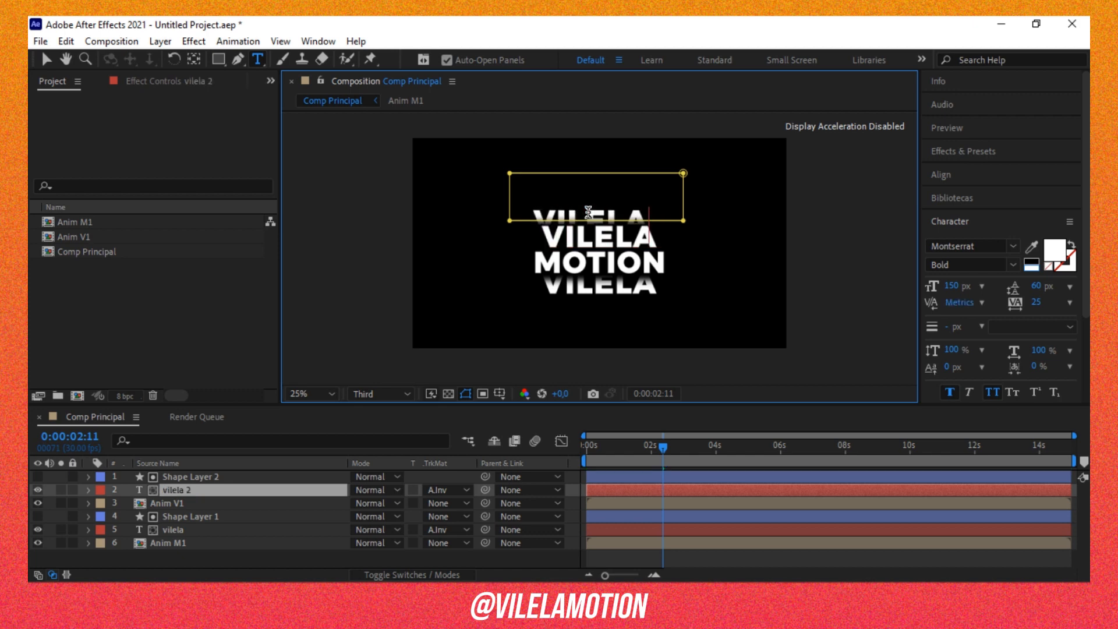
Replace the text of the lowest VILELA line with "motion".
{"action": "left_click", "coordinate": [215, 529]}
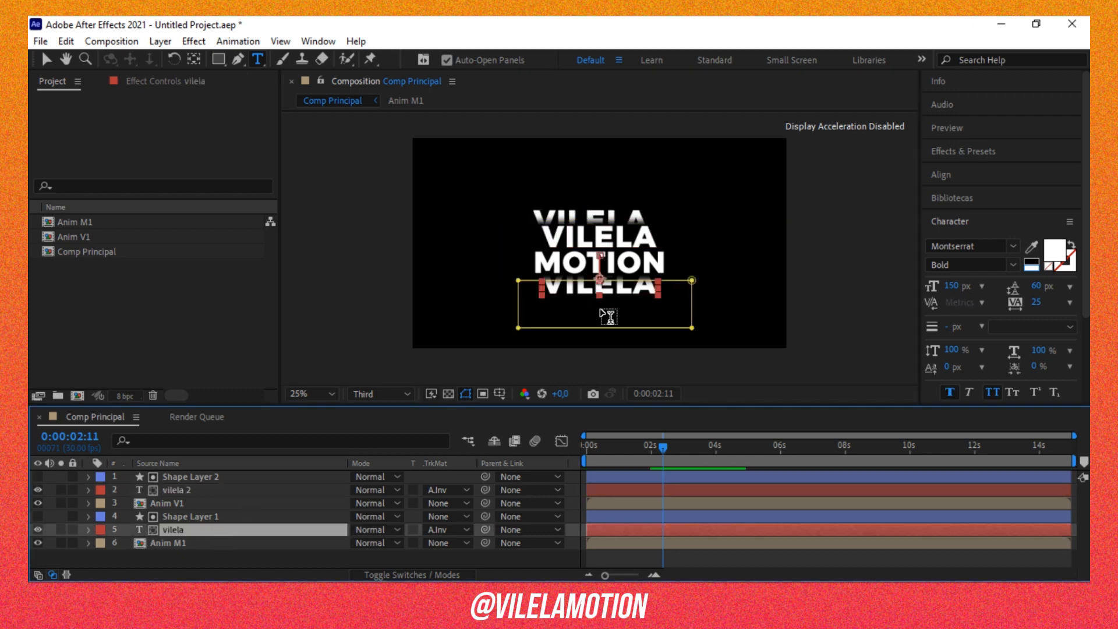
{"action": "left_click_drag", "start_coordinate": [669, 292], "coordinate": [541, 291]}
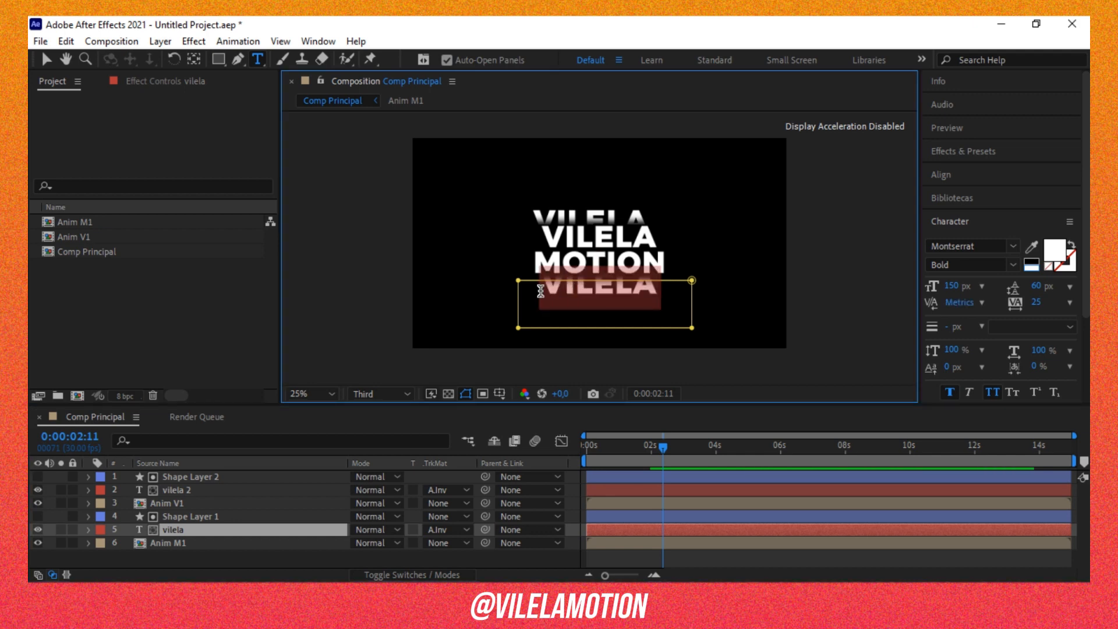
{"action": "type", "text": "motion"}
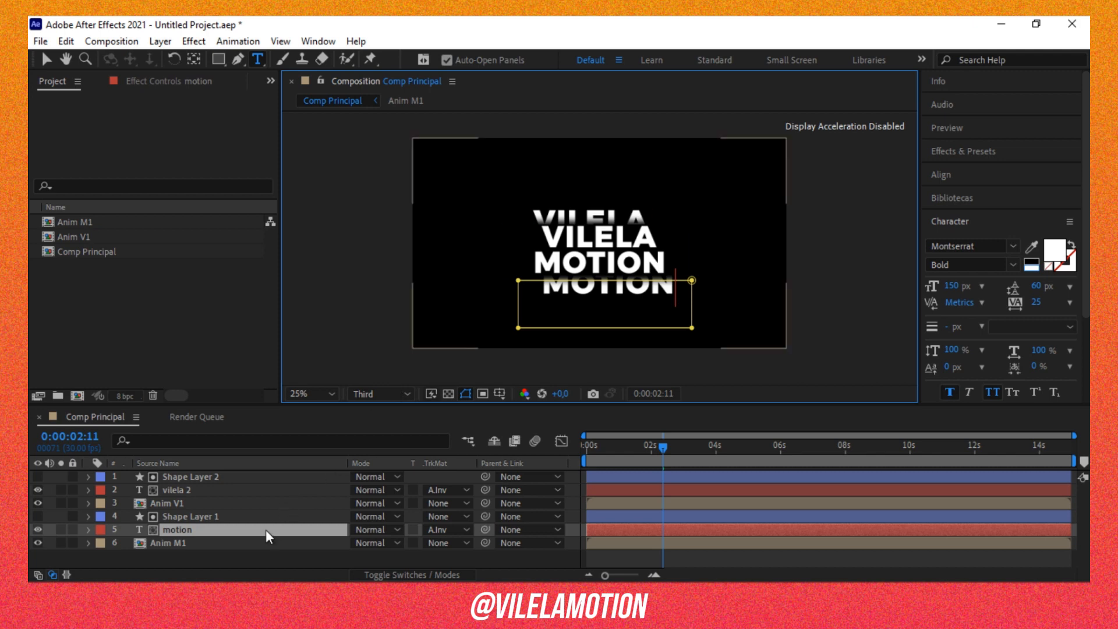
{"action": "left_click", "coordinate": [990, 178]}
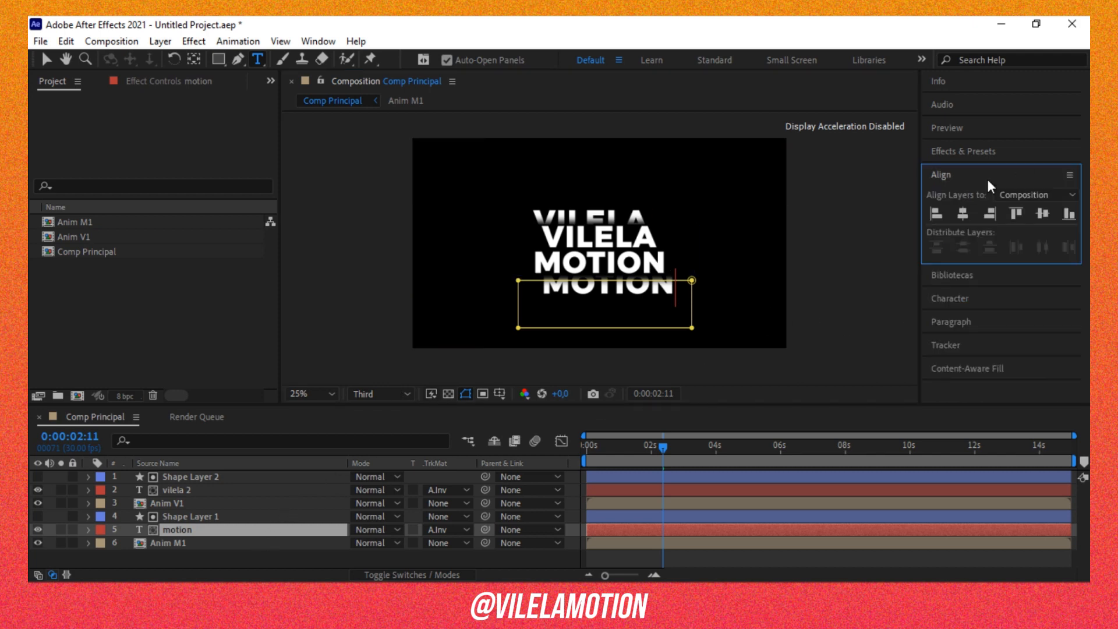
{"action": "left_click", "coordinate": [963, 214]}
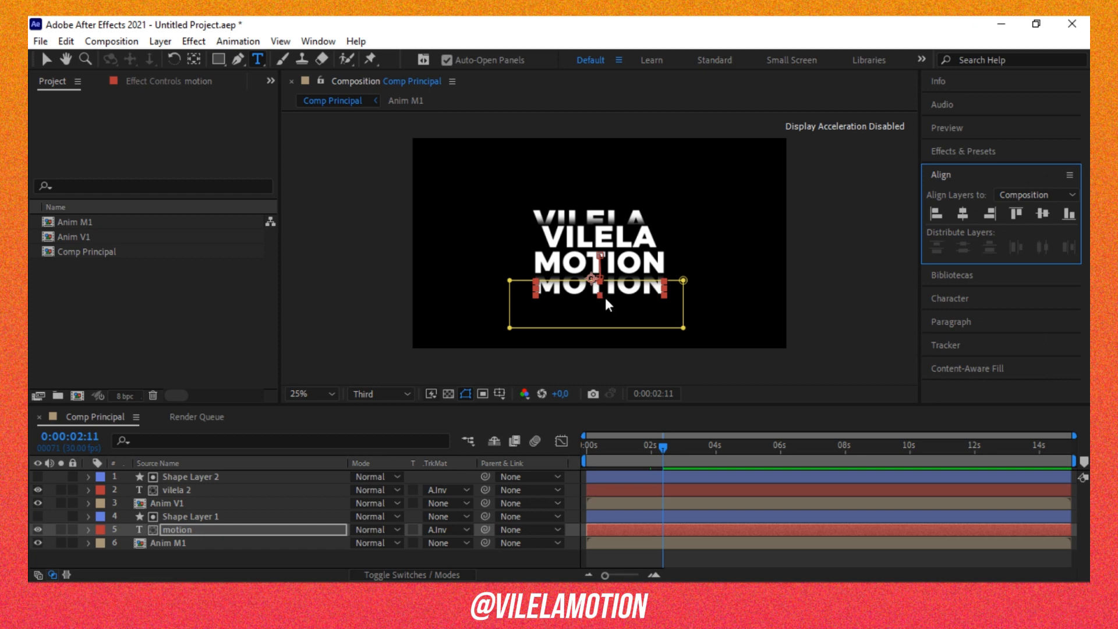
{"action": "key", "text": "ctrl+z"}
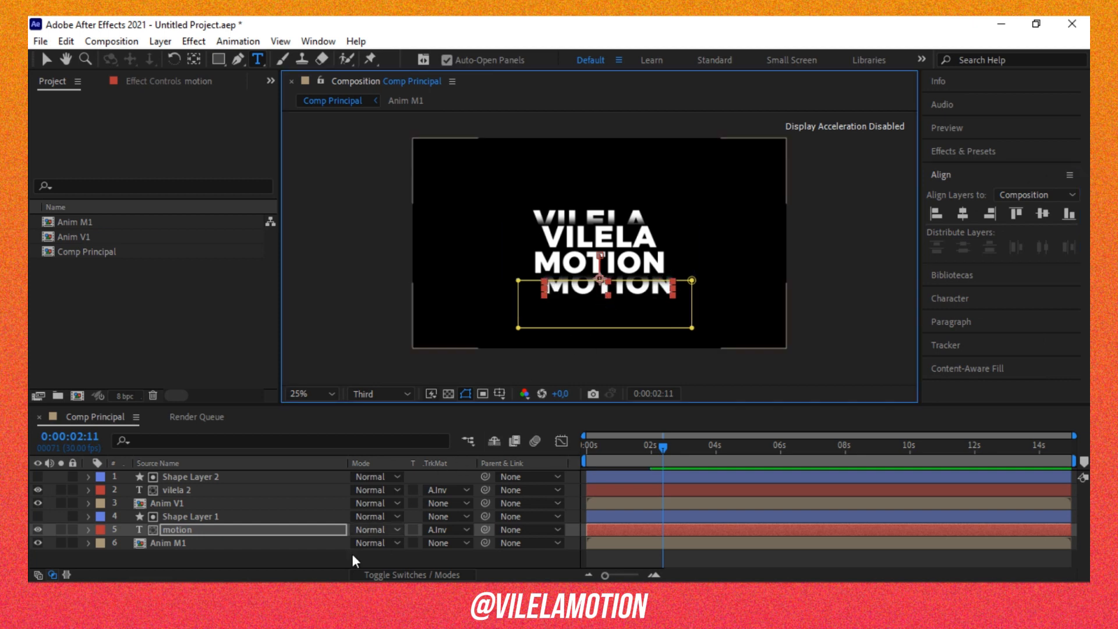
Centre the lower motion text layer horizontally in the composition at 0:00:01:29 with both of its Position keyframes selected.
{"action": "left_click", "coordinate": [298, 526]}
{"action": "key", "text": "p"}
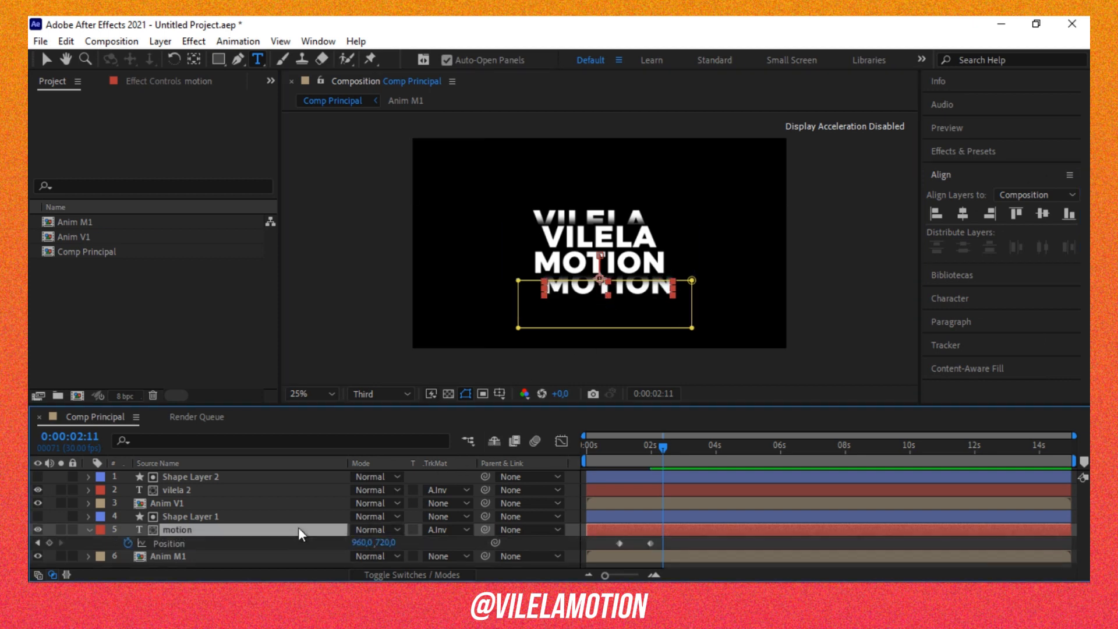
{"action": "left_click", "coordinate": [651, 448]}
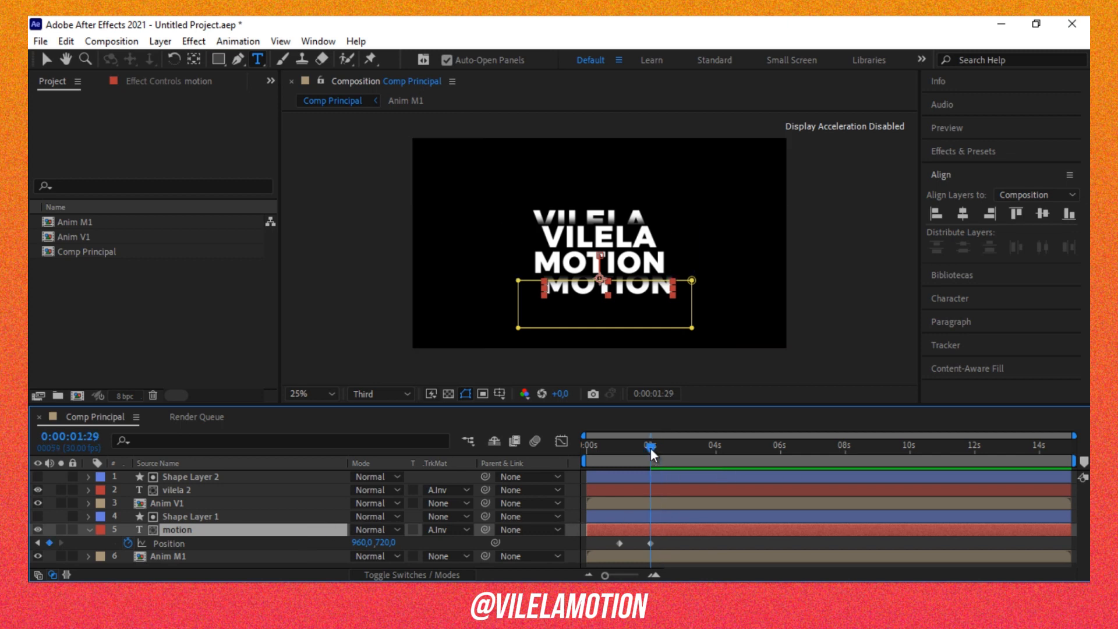
{"action": "left_click", "coordinate": [650, 544]}
{"action": "left_click_drag", "start_coordinate": [672, 540], "coordinate": [603, 546]}
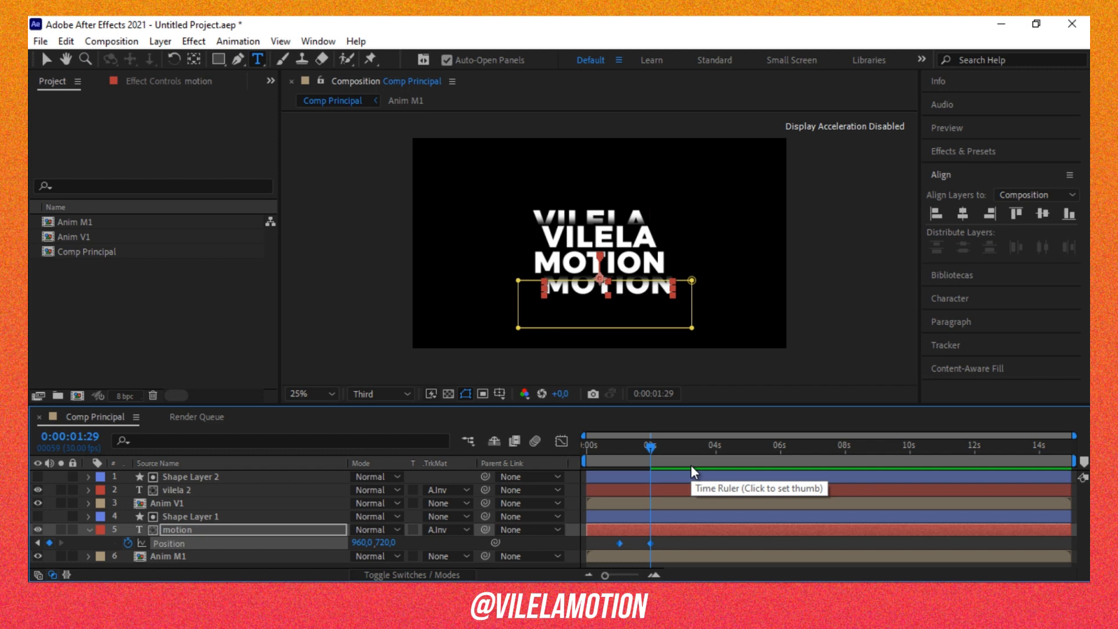
Centre the vilela 2 text layer horizontally with both its Position keyframes selected, then collapse the properties of both text layers.
{"action": "left_click", "coordinate": [646, 489]}
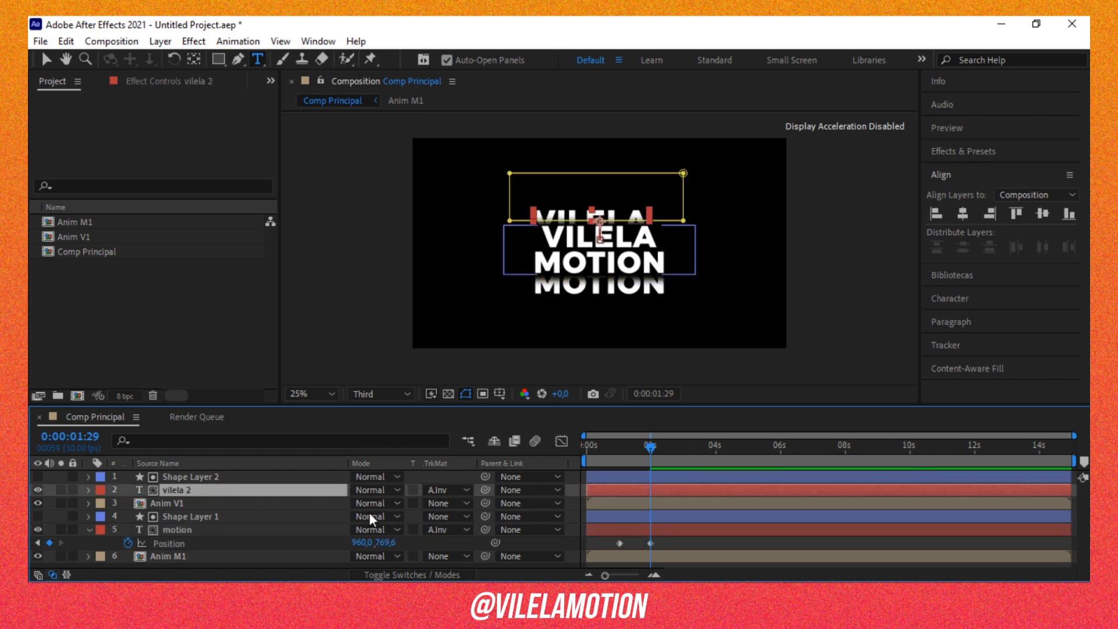
{"action": "key", "text": "u"}
{"action": "left_click_drag", "start_coordinate": [678, 498], "coordinate": [597, 517]}
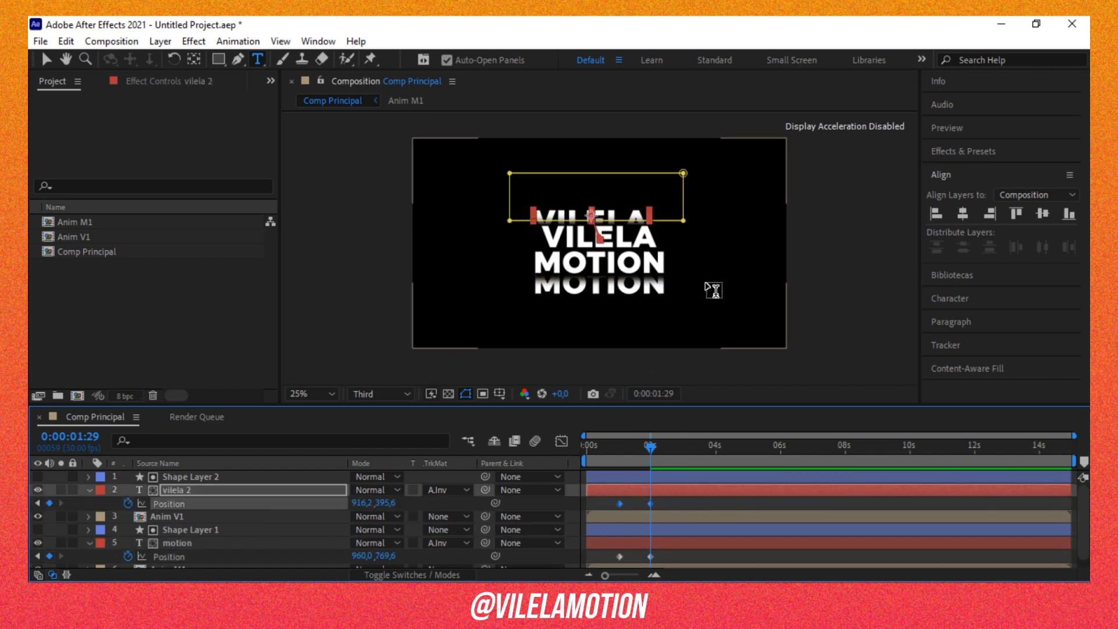
{"action": "left_click", "coordinate": [963, 213]}
{"action": "left_click", "coordinate": [90, 490]}
{"action": "left_click", "coordinate": [90, 530]}
{"action": "left_click", "coordinate": [326, 557]}
Preview Comp Principal from the start up to 0:00:02:18 to check the centred outer lines.
{"action": "left_click_drag", "start_coordinate": [650, 447], "coordinate": [557, 450]}
{"action": "key", "text": "space"}
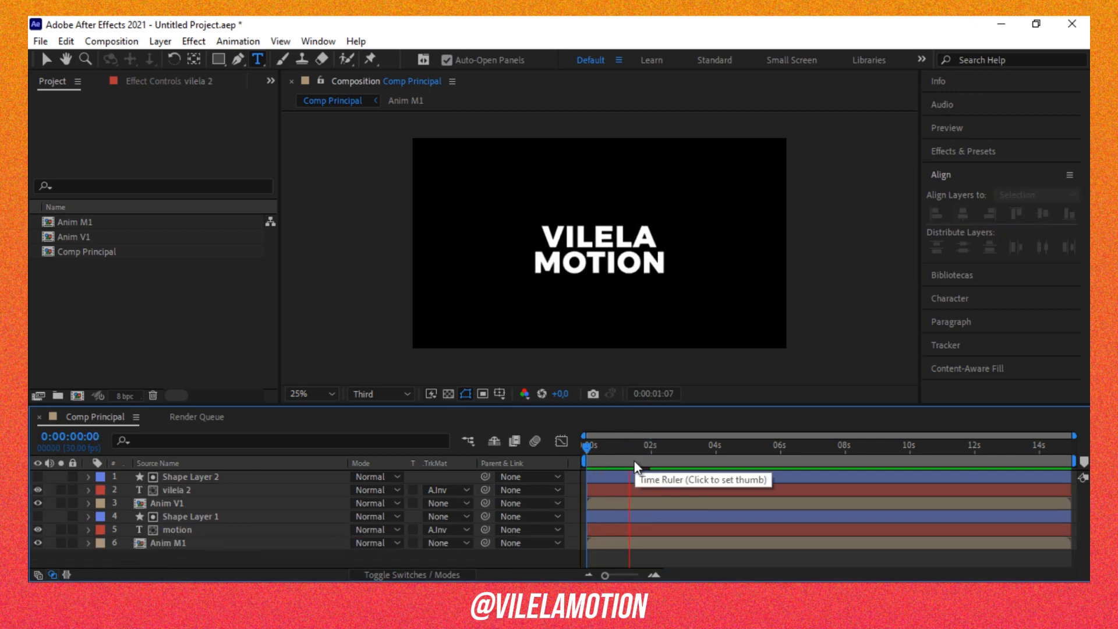
{"action": "key", "text": "space"}
{"action": "left_click", "coordinate": [204, 477]}
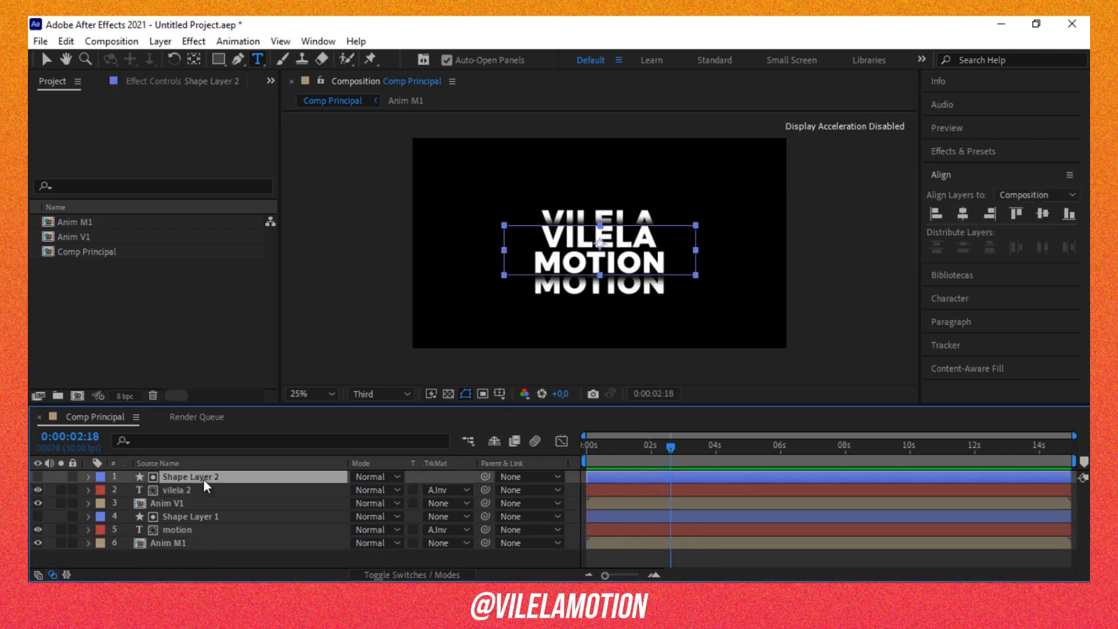
{"action": "left_click", "coordinate": [191, 492]}
{"action": "left_click", "coordinate": [199, 482]}
{"action": "key", "text": "Return"}
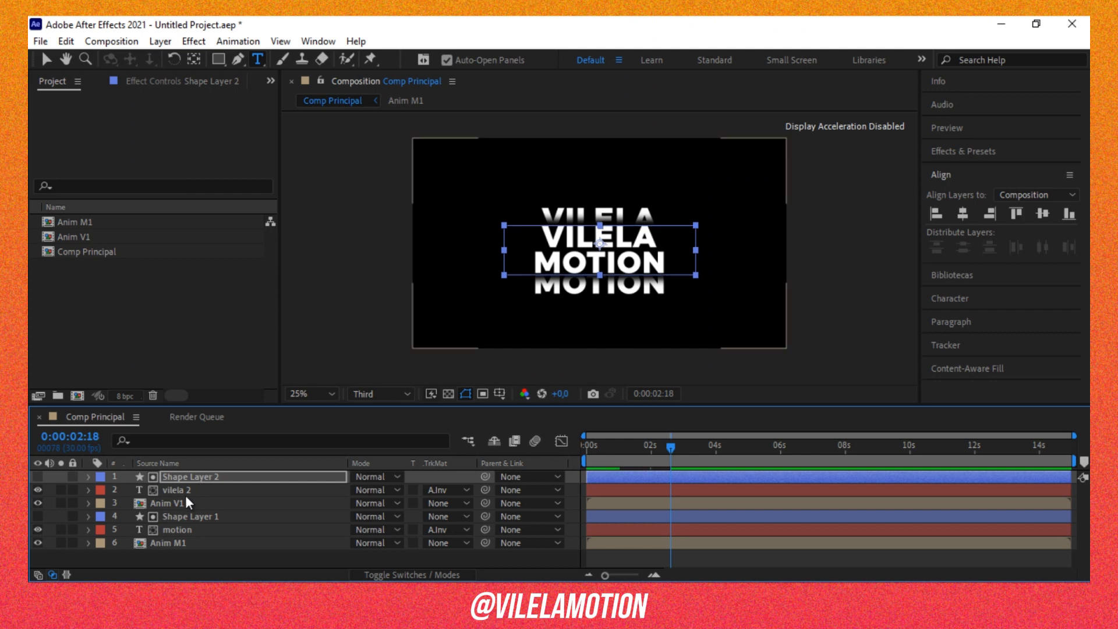
{"action": "left_click", "coordinate": [186, 495]}
{"action": "key", "text": "m"}
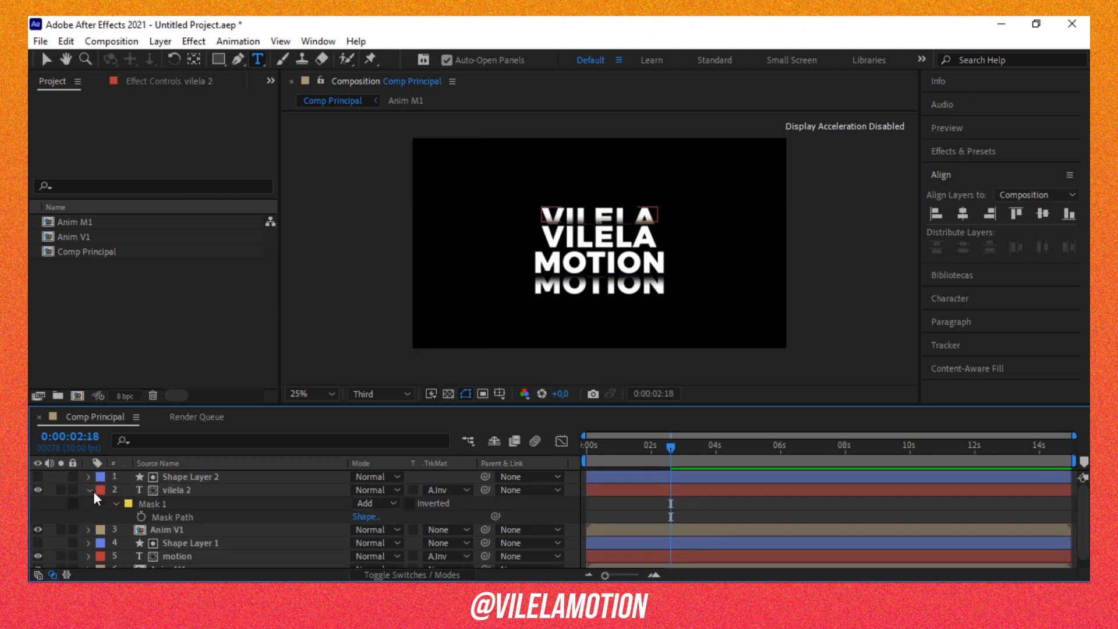
{"action": "left_click", "coordinate": [89, 492]}
{"action": "left_click", "coordinate": [197, 476]}
{"action": "key", "text": "F2"}
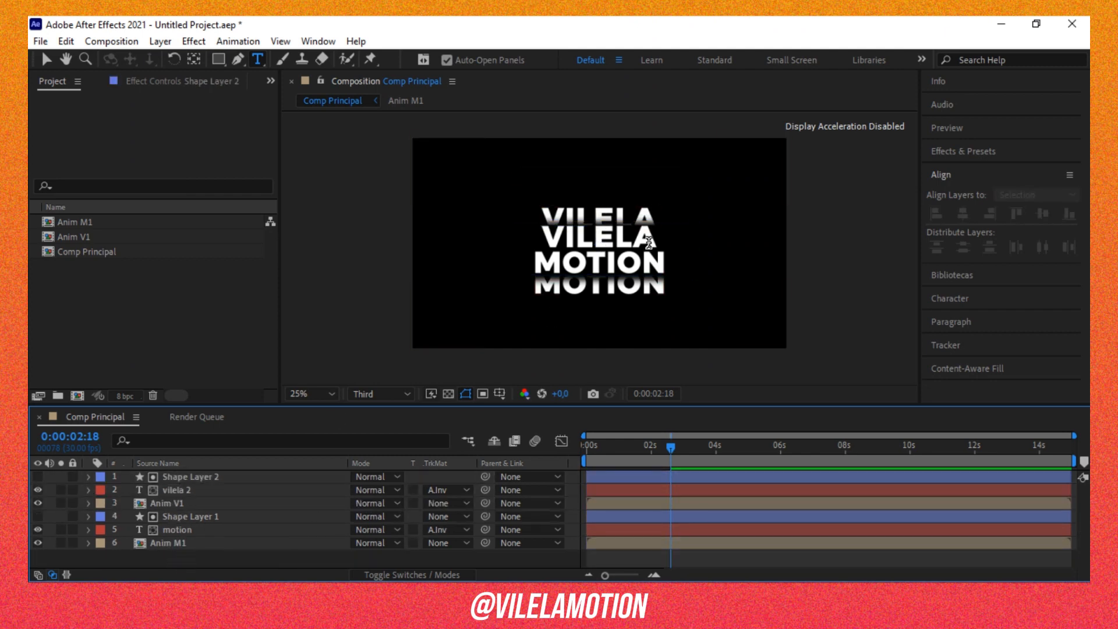
Swap fill and stroke on the vilela 2 and motion text layers at 0:00:02:00 to make the outer lines outlined.
{"action": "left_click_drag", "start_coordinate": [656, 460], "coordinate": [651, 460]}
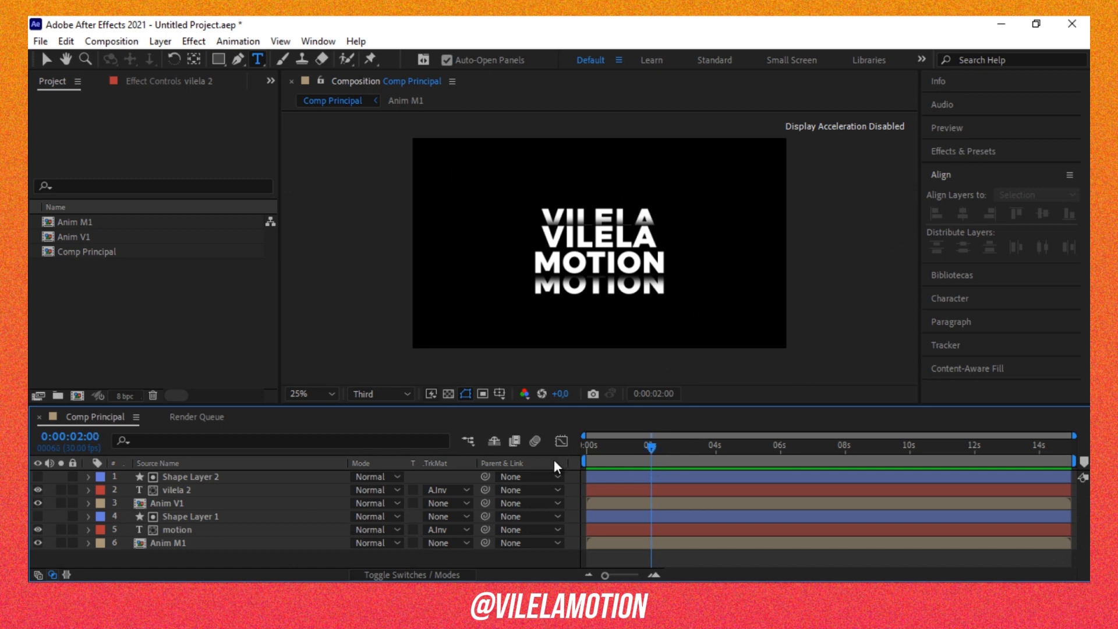
{"action": "left_click", "coordinate": [185, 477]}
{"action": "left_click", "coordinate": [186, 490]}
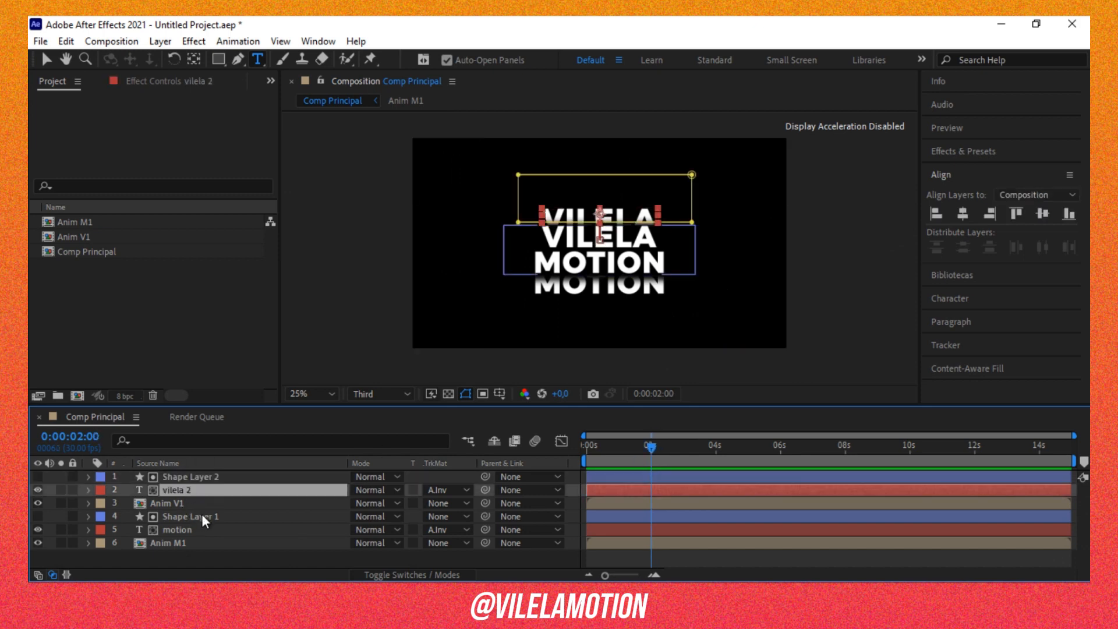
{"action": "left_click", "coordinate": [192, 528], "text": "ctrl"}
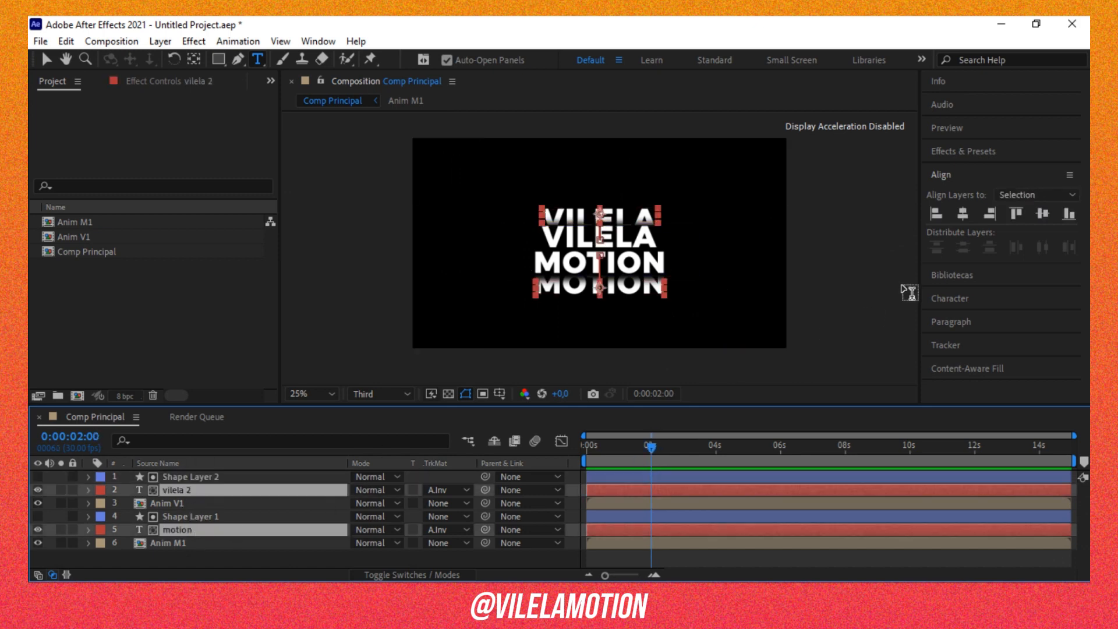
{"action": "left_click", "coordinate": [968, 298]}
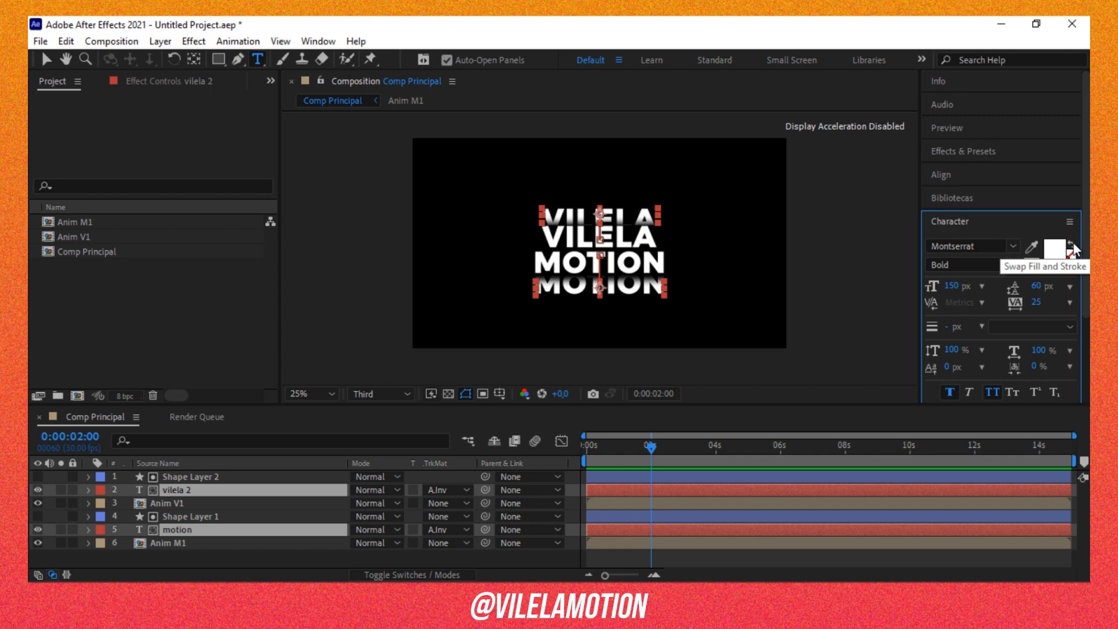
{"action": "left_click", "coordinate": [1073, 249]}
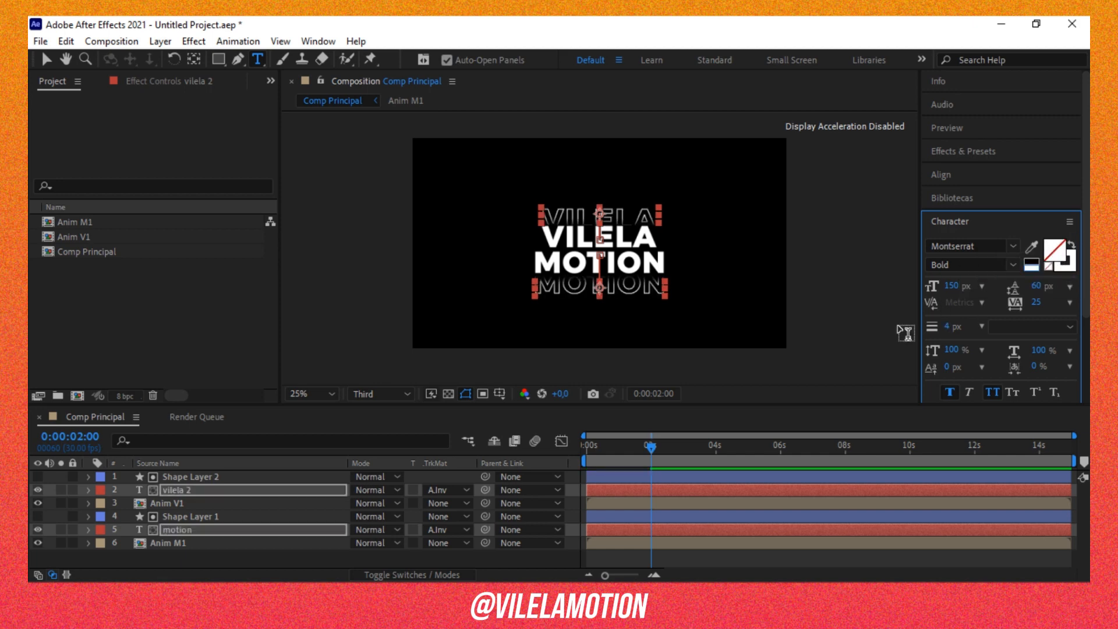
Preview the outlined outer lines from the start and scrub to 0:00:02:01.
{"action": "left_click_drag", "start_coordinate": [613, 462], "coordinate": [563, 460]}
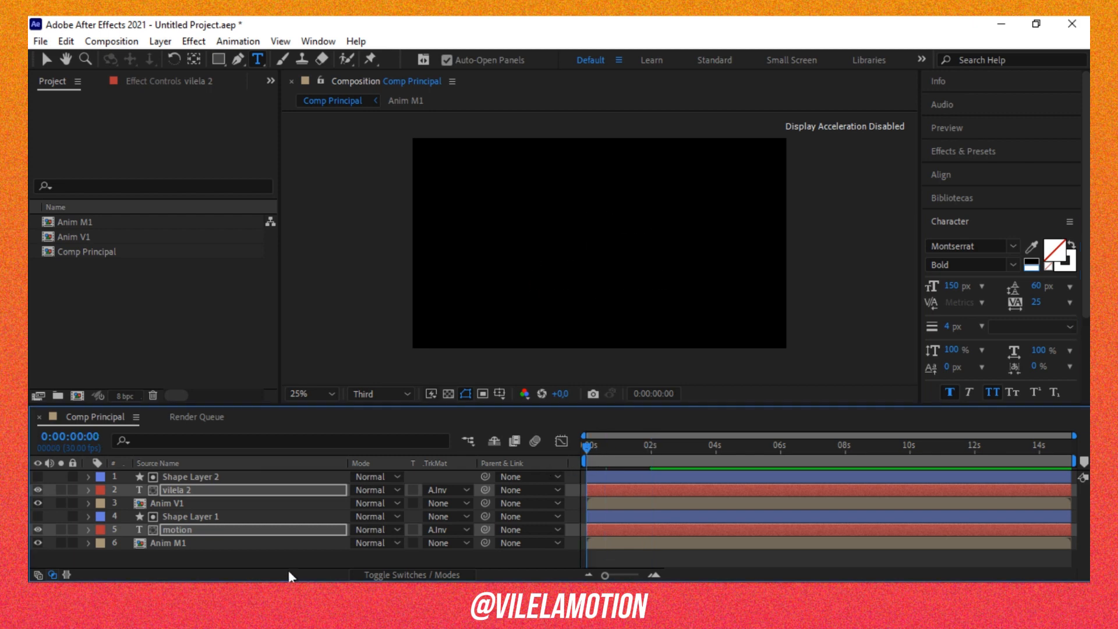
{"action": "key", "text": "space"}
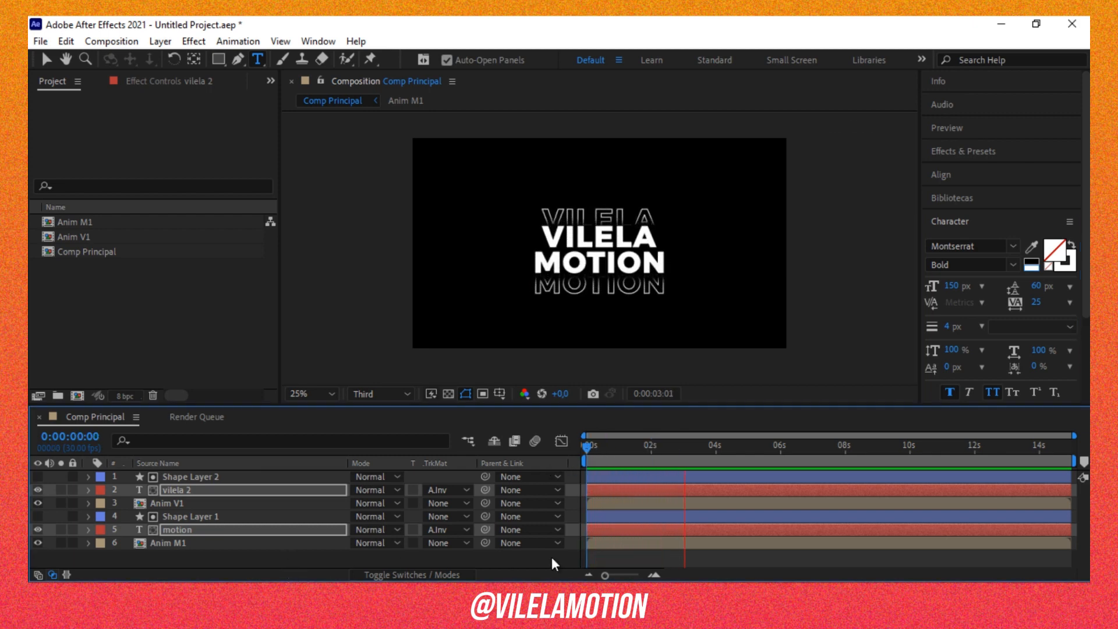
{"action": "left_click_drag", "start_coordinate": [610, 449], "coordinate": [651, 463]}
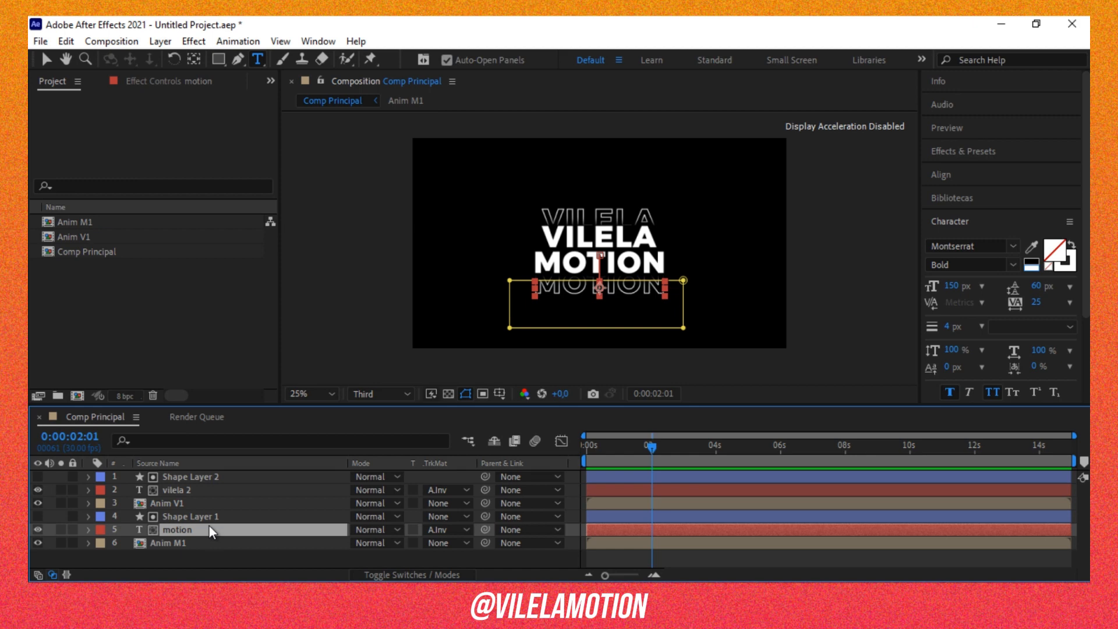
Add a Scale text animator to the lower motion layer.
{"action": "left_click", "coordinate": [88, 530]}
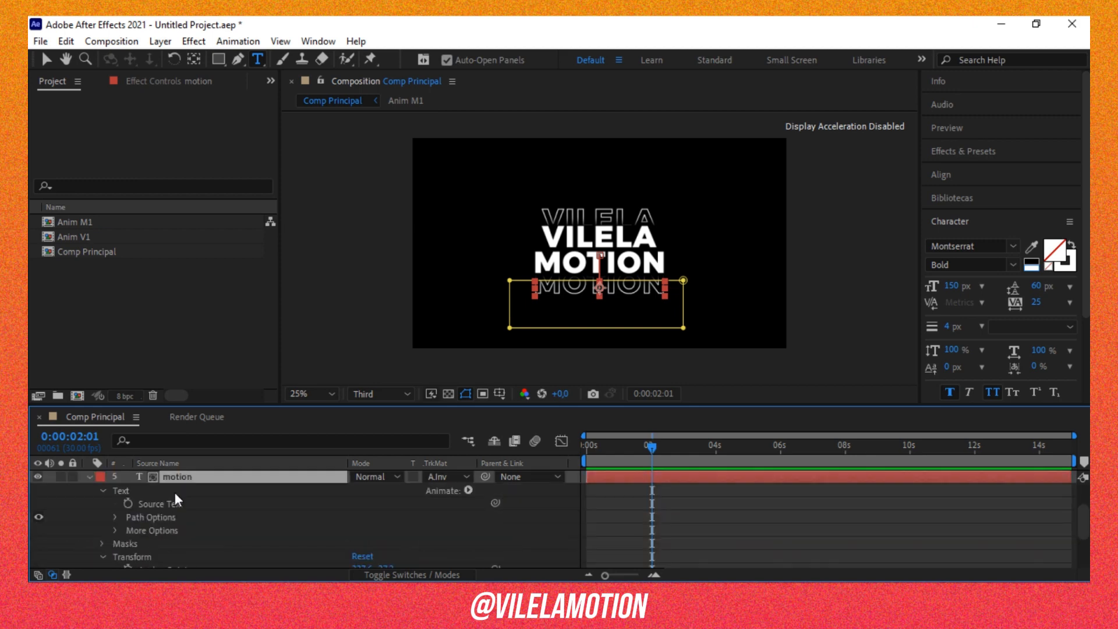
{"action": "scroll", "coordinate": [166, 491], "scroll_direction": "down", "scroll_amount": 2}
{"action": "scroll", "coordinate": [154, 494], "scroll_direction": "up", "scroll_amount": 2}
{"action": "left_click", "coordinate": [104, 556]}
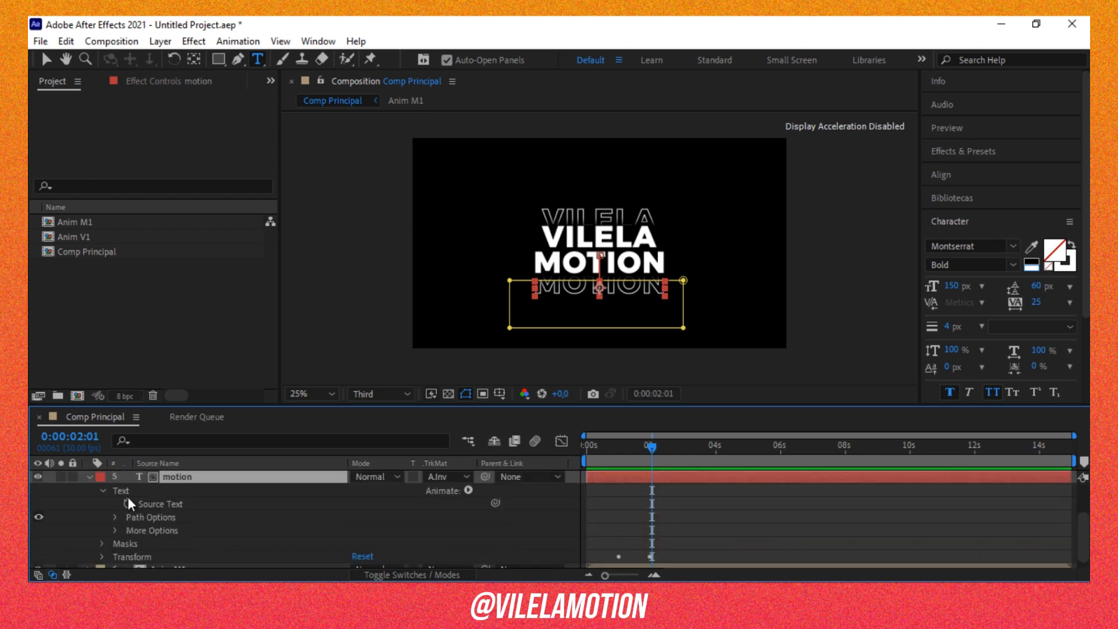
{"action": "left_click", "coordinate": [468, 491]}
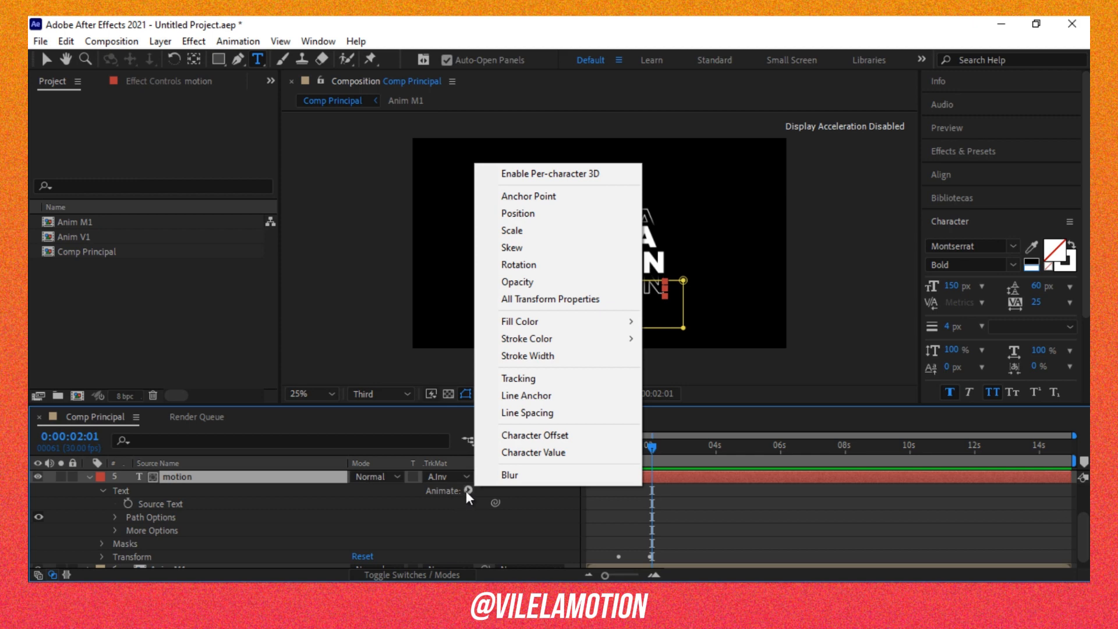
{"action": "left_click", "coordinate": [544, 232]}
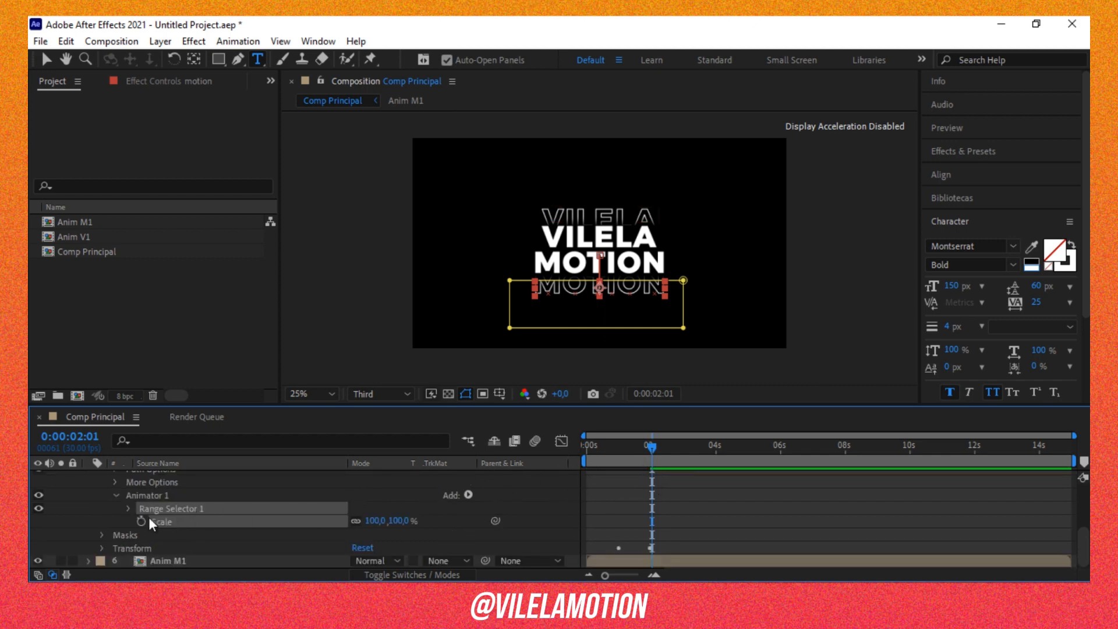
Unlink the Scale dimensions of the motion layer's Animator 1, try stretching its letters vertically, and undo the stretch.
{"action": "left_click", "coordinate": [128, 508]}
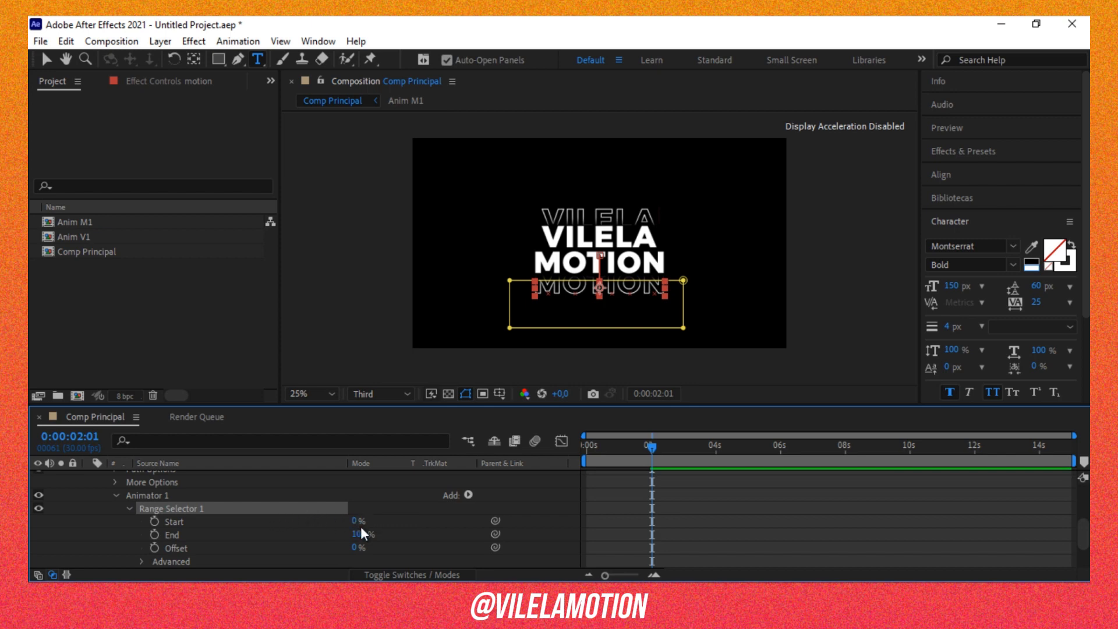
{"action": "scroll", "coordinate": [221, 518], "scroll_direction": "down", "scroll_amount": 2}
{"action": "scroll", "coordinate": [205, 520], "scroll_direction": "up", "scroll_amount": 1}
{"action": "scroll", "coordinate": [203, 522], "scroll_direction": "down", "scroll_amount": 1}
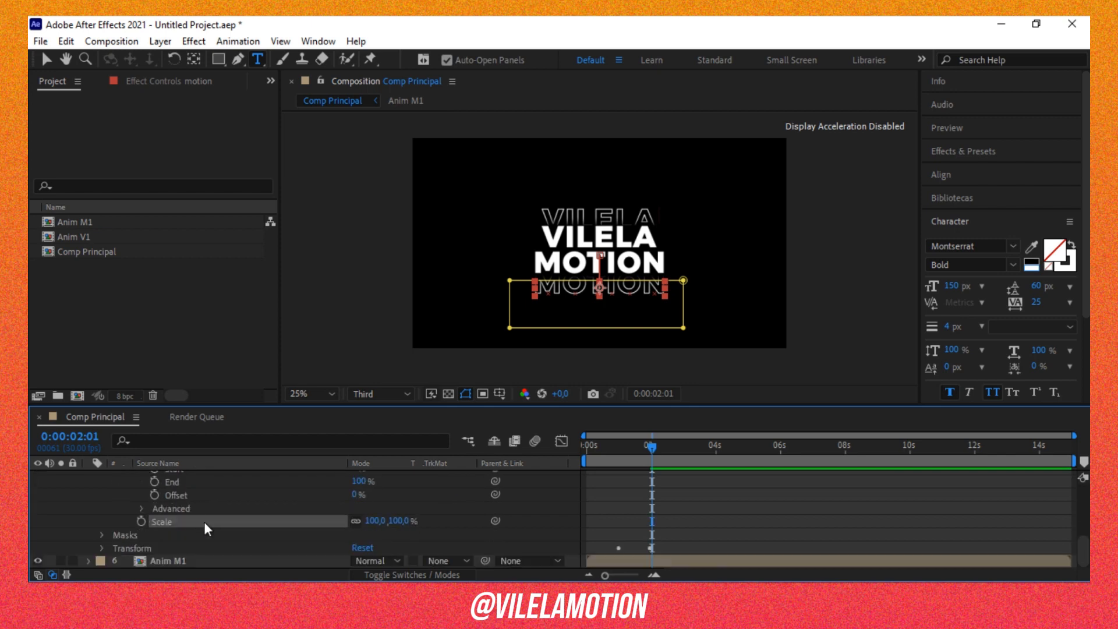
{"action": "scroll", "coordinate": [408, 519], "scroll_direction": "up", "scroll_amount": 1}
{"action": "scroll", "coordinate": [402, 517], "scroll_direction": "down", "scroll_amount": 1}
{"action": "left_click_drag", "start_coordinate": [473, 521], "coordinate": [694, 533]}
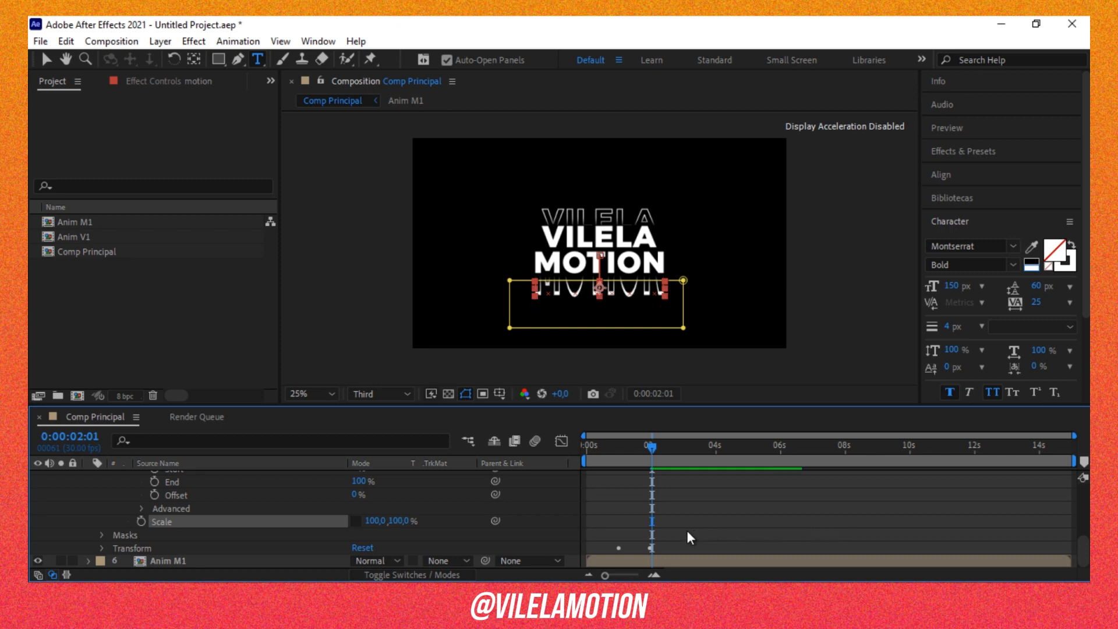
{"action": "key", "text": "ctrl+z"}
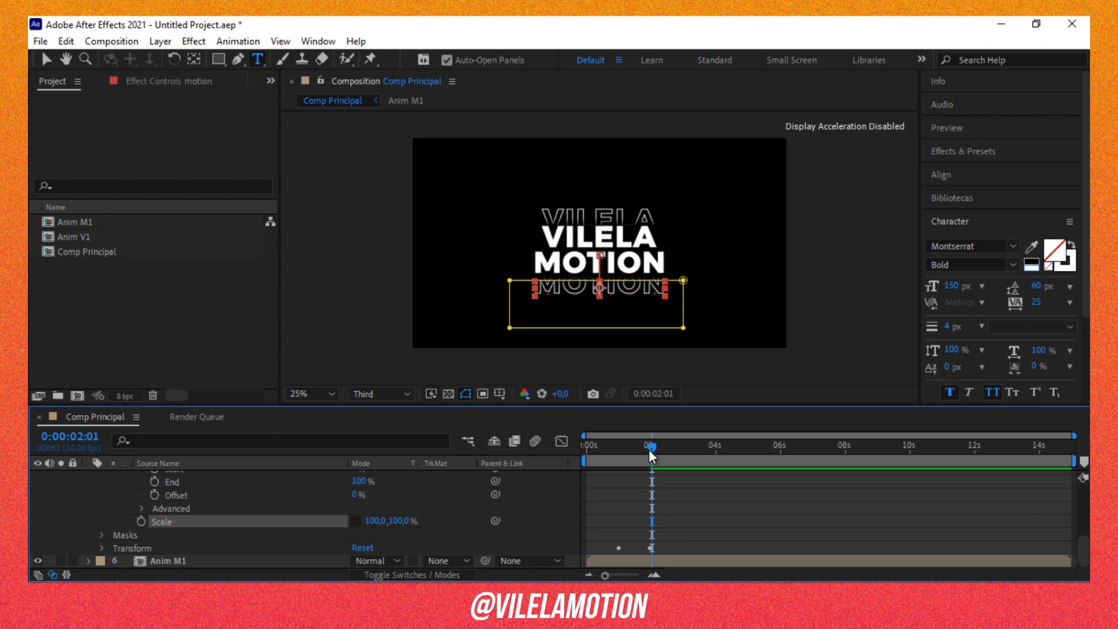
Preview Comp Principal from the start to 0:00:01:14 to find where the lower motion line begins to emerge.
{"action": "left_click_drag", "start_coordinate": [650, 448], "coordinate": [561, 460]}
{"action": "key", "text": "space"}
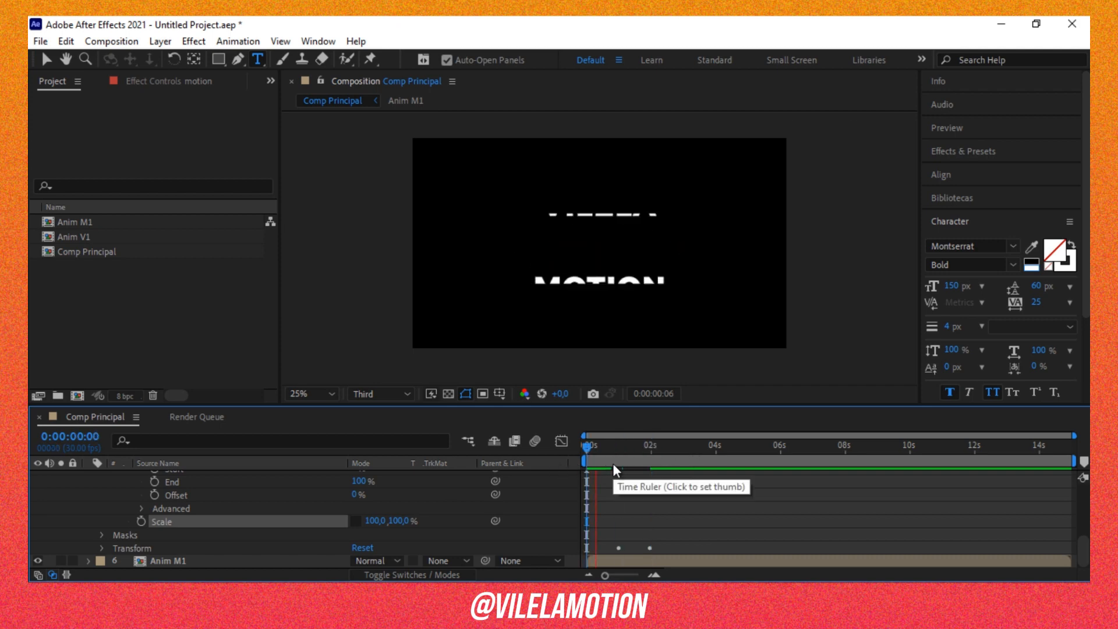
{"action": "key", "text": "space"}
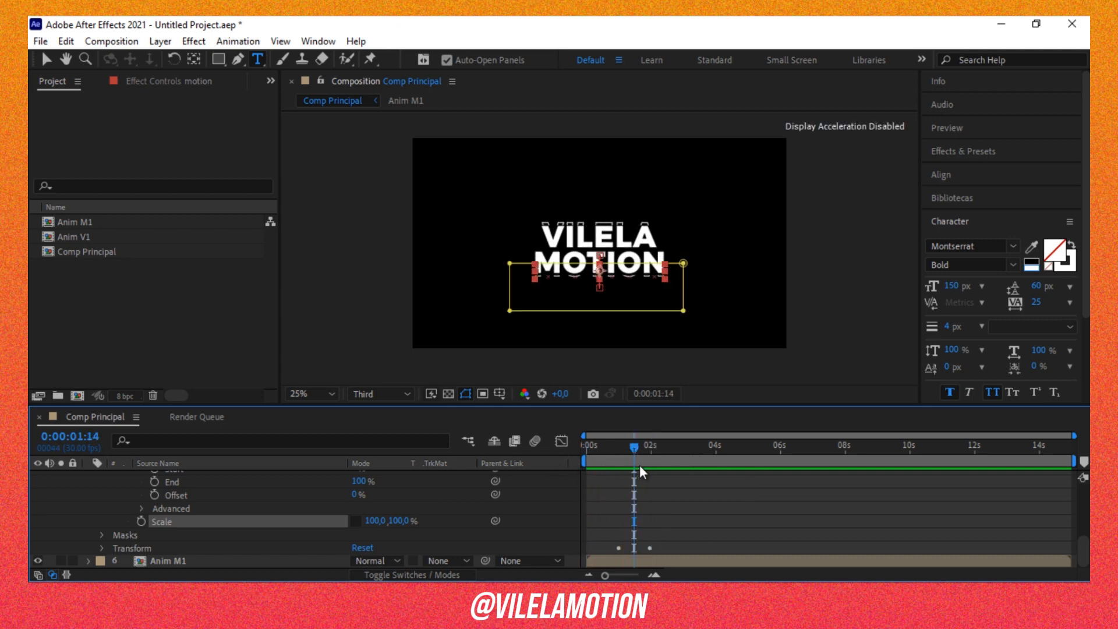
Set the vertical Scale of the motion layer's Animator 1 to 600% at 0:00:01:12.
{"action": "left_click_drag", "start_coordinate": [633, 451], "coordinate": [631, 452]}
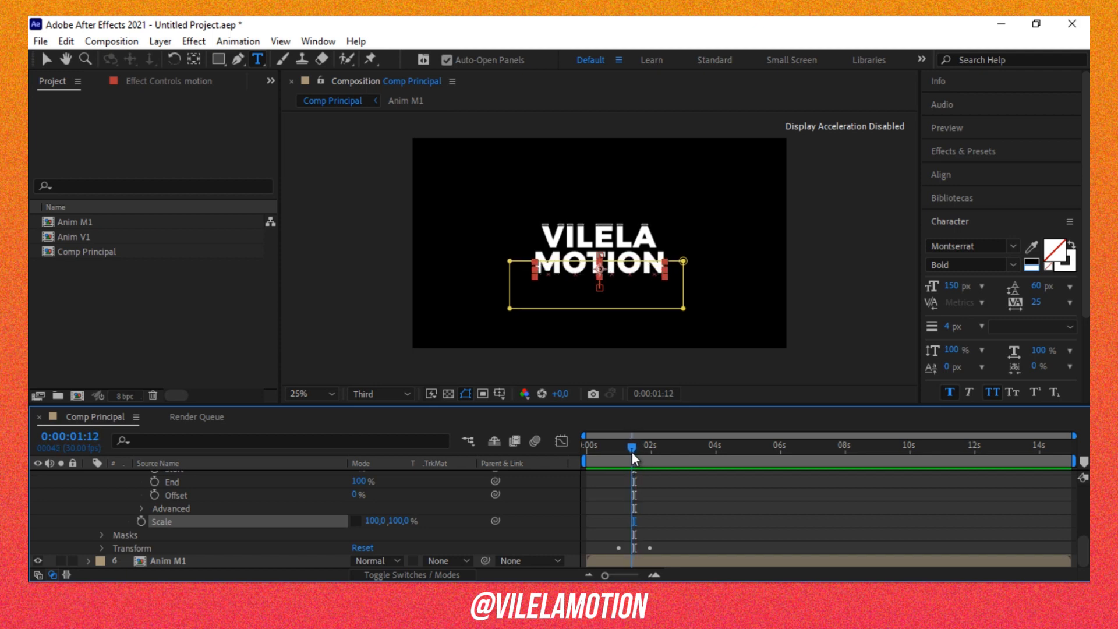
{"action": "left_click", "coordinate": [403, 521]}
{"action": "type", "text": "600"}
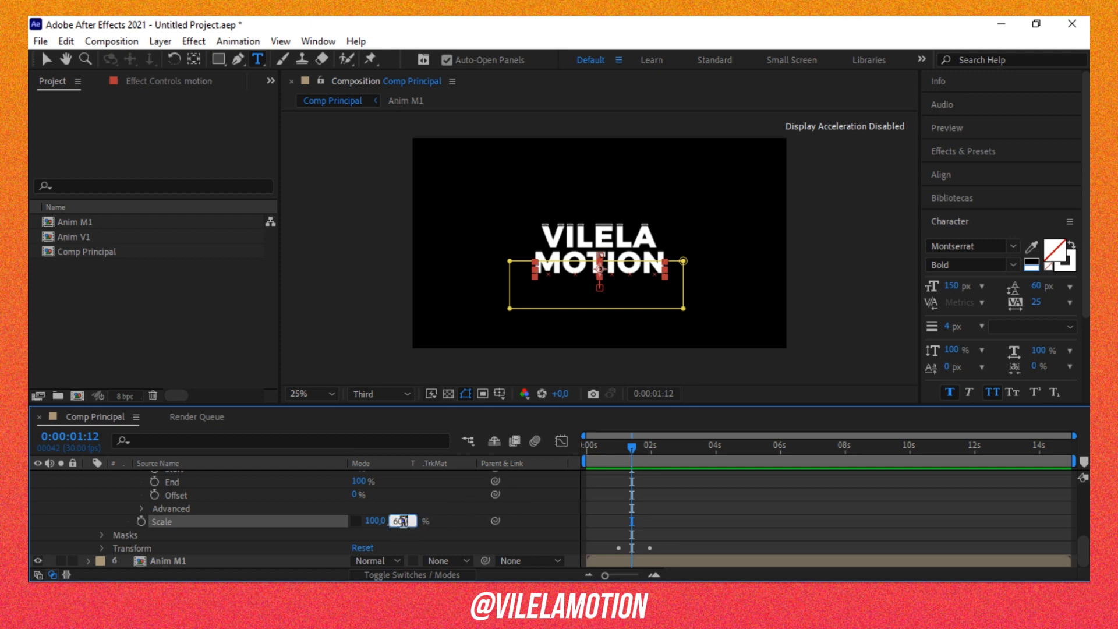
Keyframe the motion text animator's Scale at 100, 600% at 0:00:01:12 and at 100, 300% at 0:00:02:00.
{"action": "key", "text": "Return"}
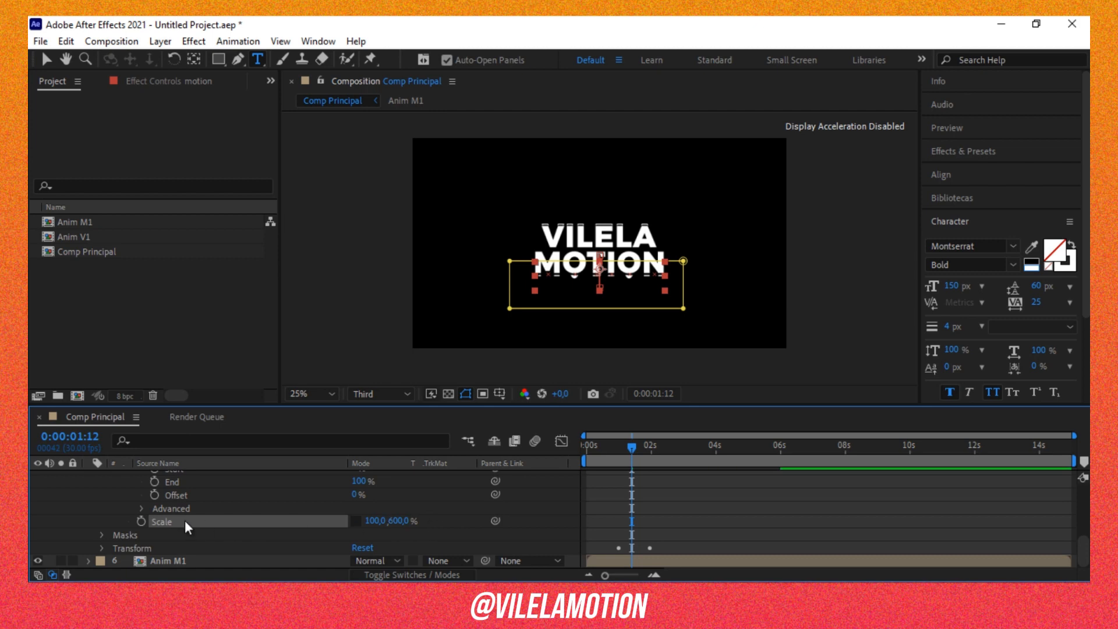
{"action": "left_click", "coordinate": [142, 534]}
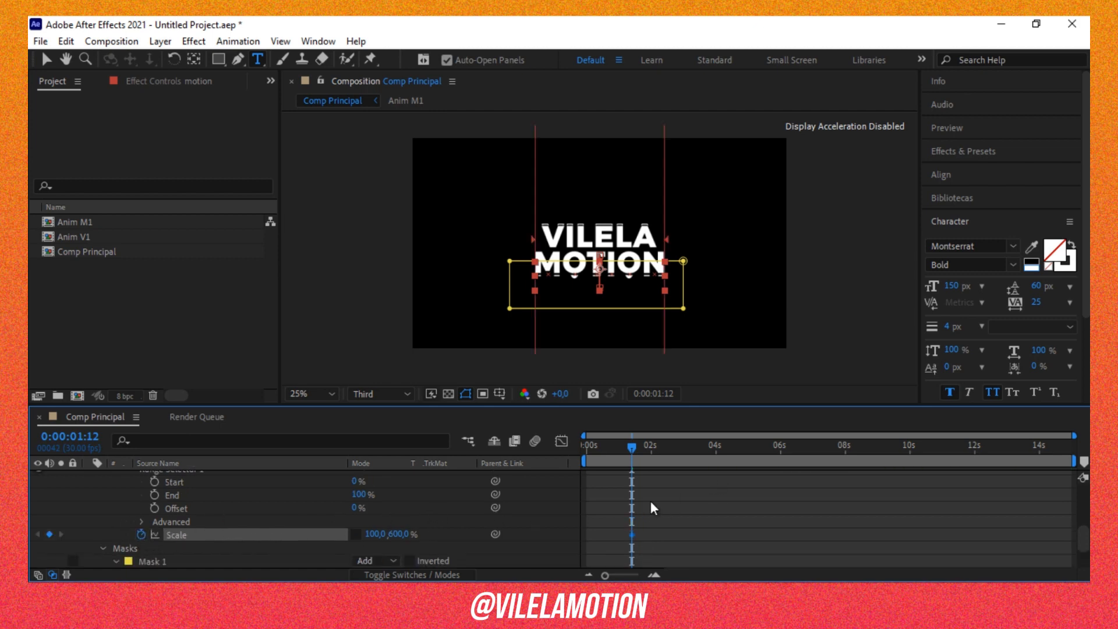
{"action": "mouse_move", "coordinate": [631, 449]}
{"action": "left_mouse_down"}
{"action": "mouse_move", "coordinate": [664, 452]}
{"action": "mouse_move", "coordinate": [626, 452]}
{"action": "mouse_move", "coordinate": [651, 453]}
{"action": "left_mouse_up"}
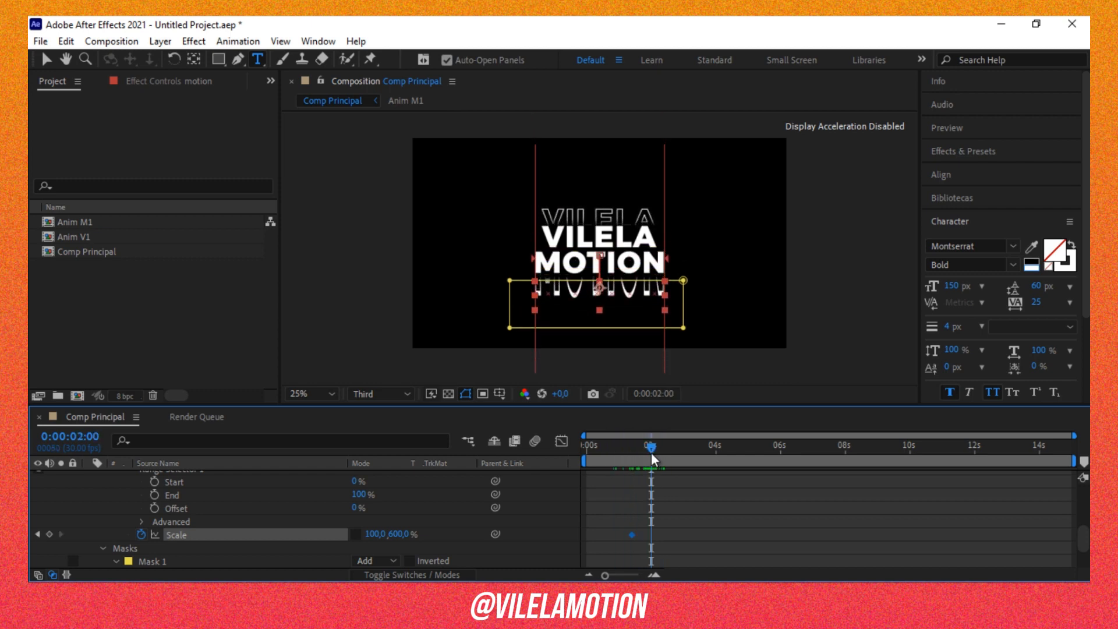
{"action": "left_click", "coordinate": [396, 534]}
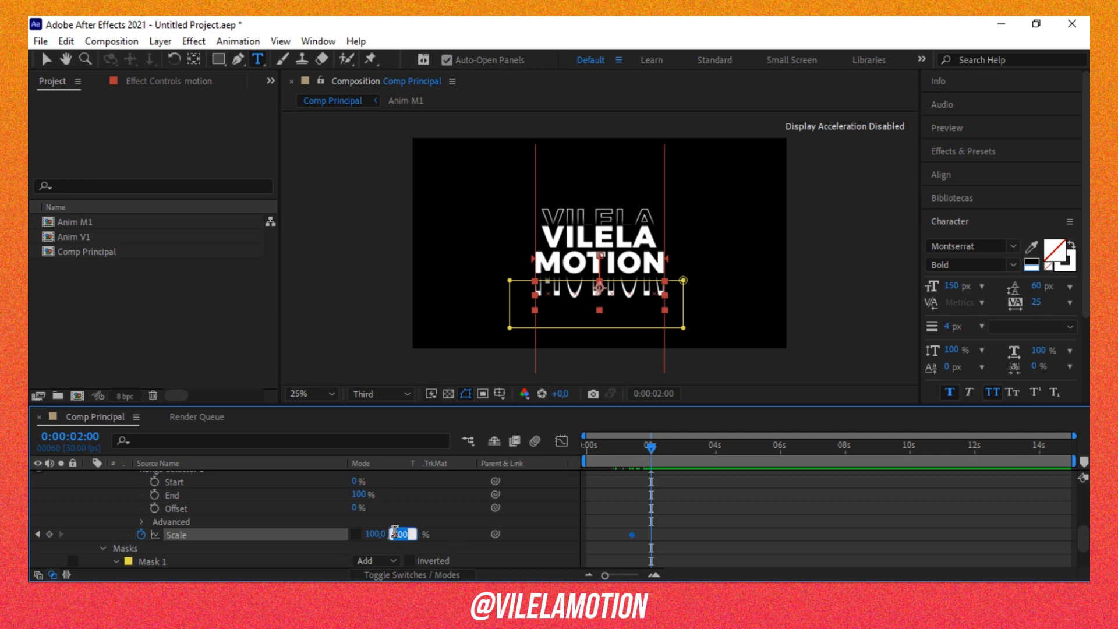
{"action": "type", "text": "300"}
{"action": "key", "text": "Return"}
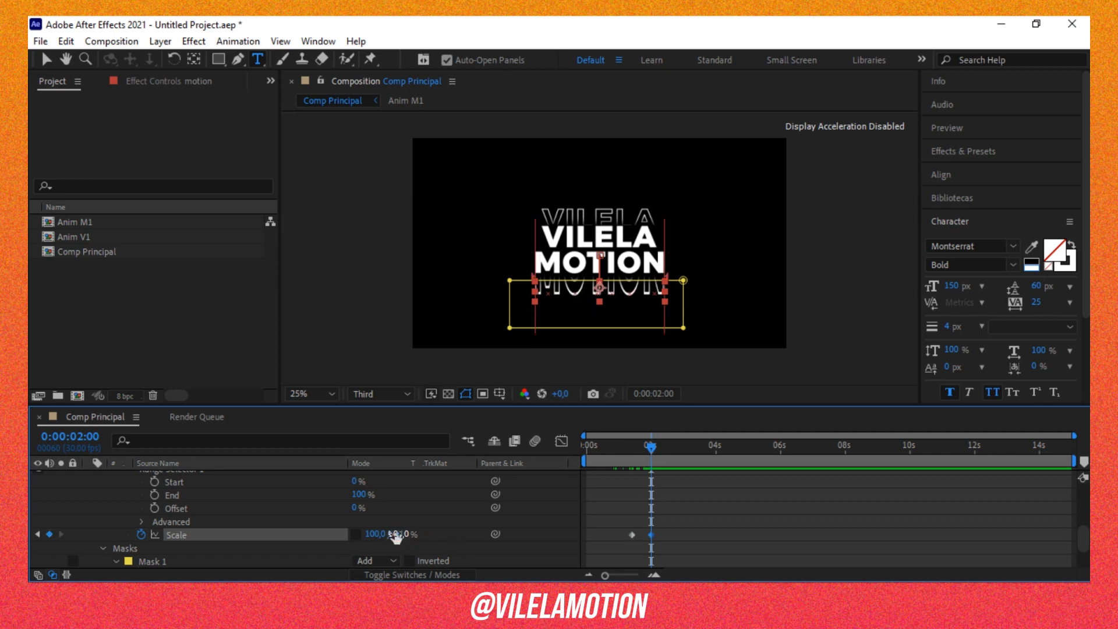
Shift both Scale keyframes of the motion text earlier so the first aligns with about 0:00:01:00, and preview the animation.
{"action": "left_click_drag", "start_coordinate": [665, 454], "coordinate": [644, 468]}
{"action": "left_click_drag", "start_coordinate": [651, 534], "coordinate": [620, 533]}
{"action": "left_click_drag", "start_coordinate": [613, 458], "coordinate": [605, 462]}
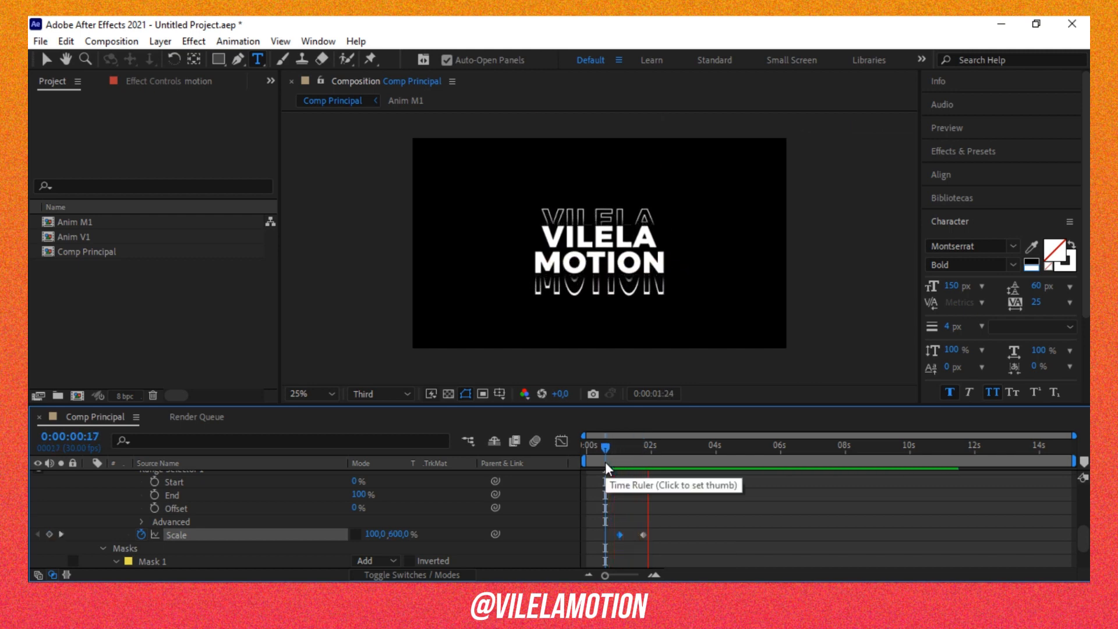
At 0:00:01:29, in line with the motion layer's second Position keyframe, keyframe the text animator's Scale at 100, 70%.
{"action": "left_click_drag", "start_coordinate": [661, 459], "coordinate": [643, 460]}
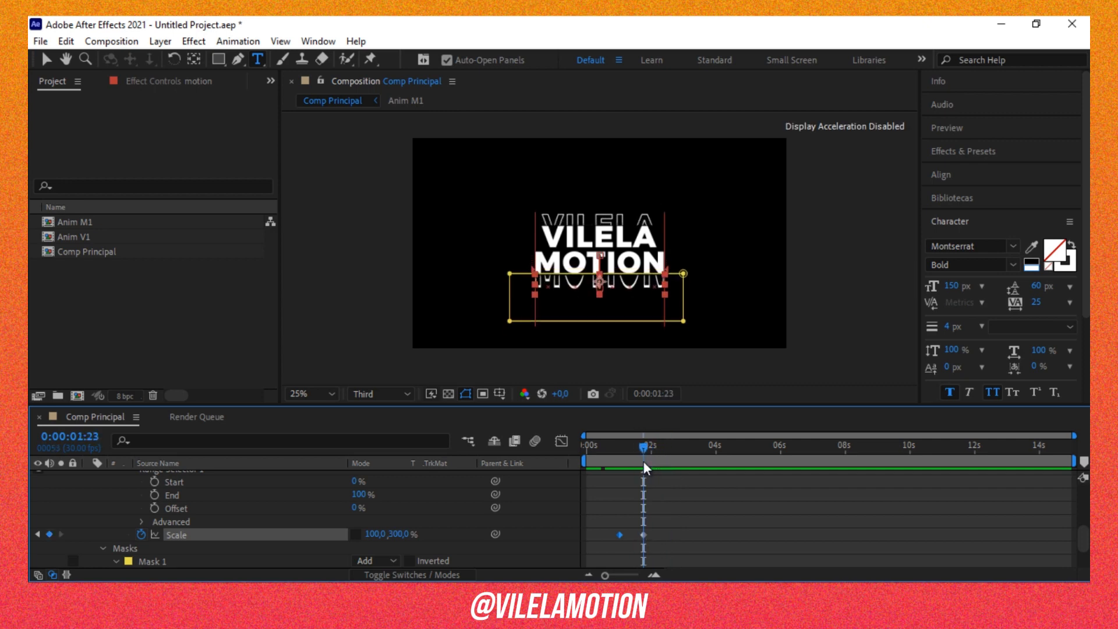
{"action": "scroll", "coordinate": [649, 489], "scroll_direction": "down", "scroll_amount": 2}
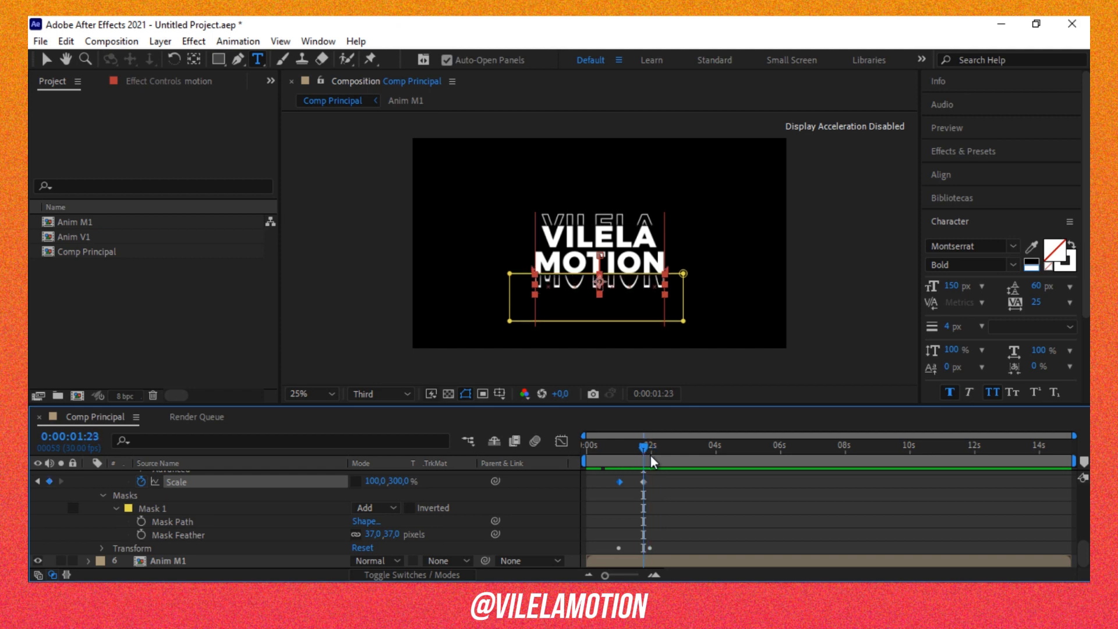
{"action": "left_click", "coordinate": [101, 548]}
{"action": "scroll", "coordinate": [200, 522], "scroll_direction": "down", "scroll_amount": 2}
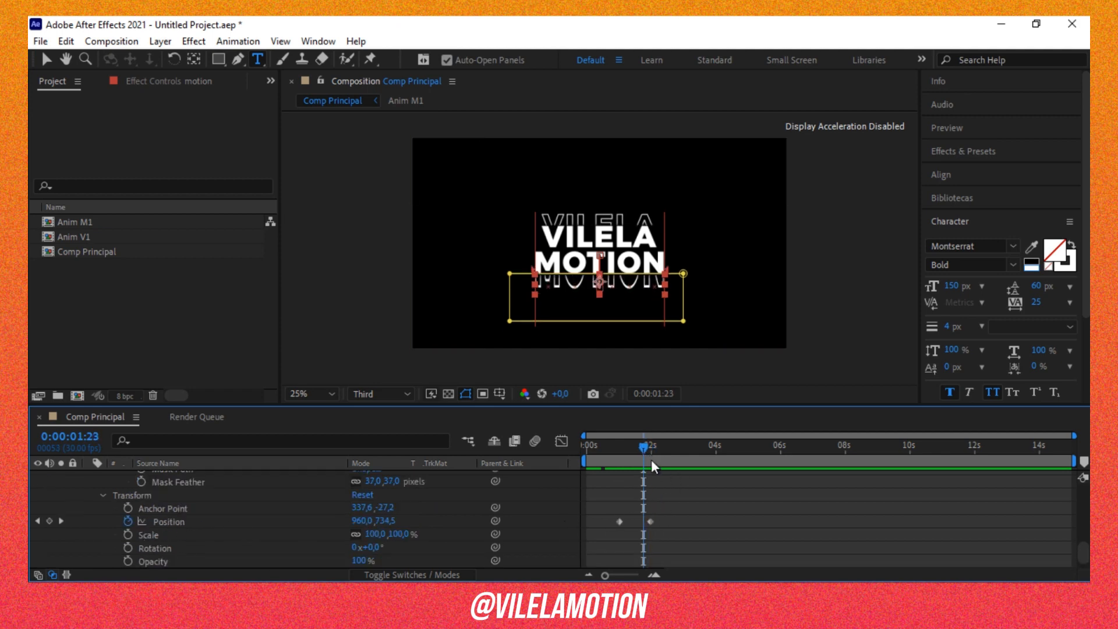
{"action": "left_click_drag", "start_coordinate": [646, 449], "coordinate": [653, 452]}
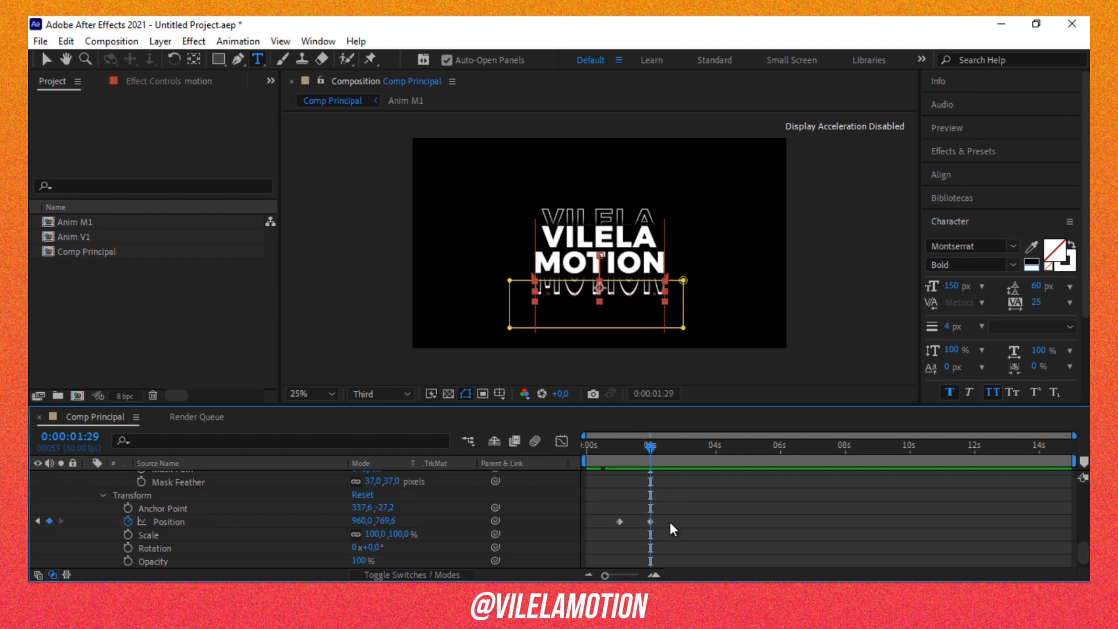
{"action": "scroll", "coordinate": [670, 522], "scroll_direction": "up", "scroll_amount": 4}
{"action": "left_click", "coordinate": [397, 547]}
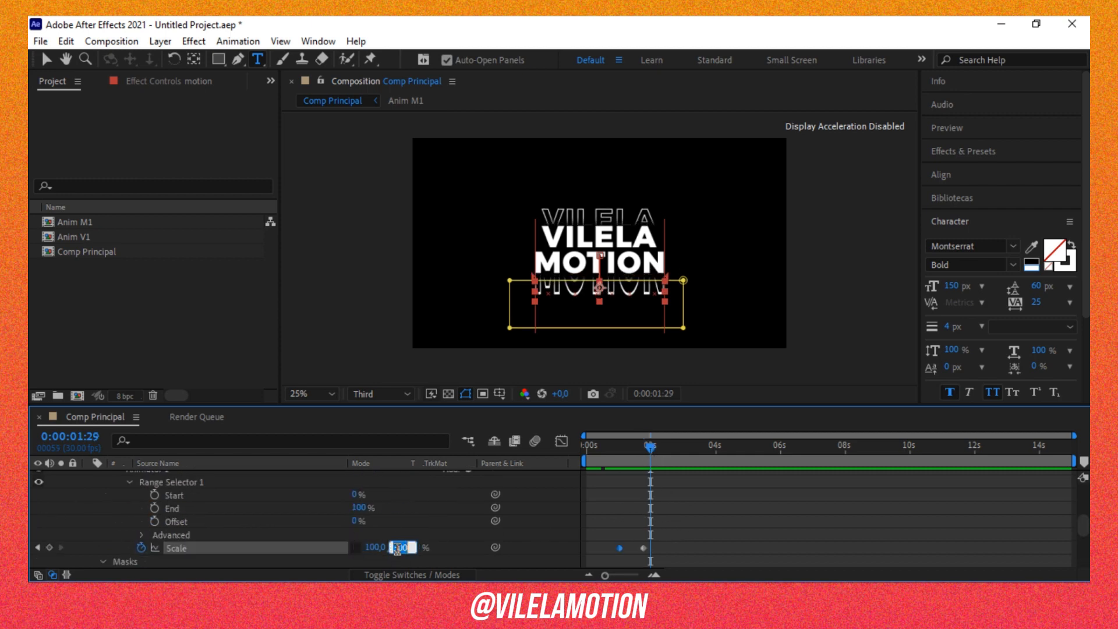
{"action": "type", "text": "10"}
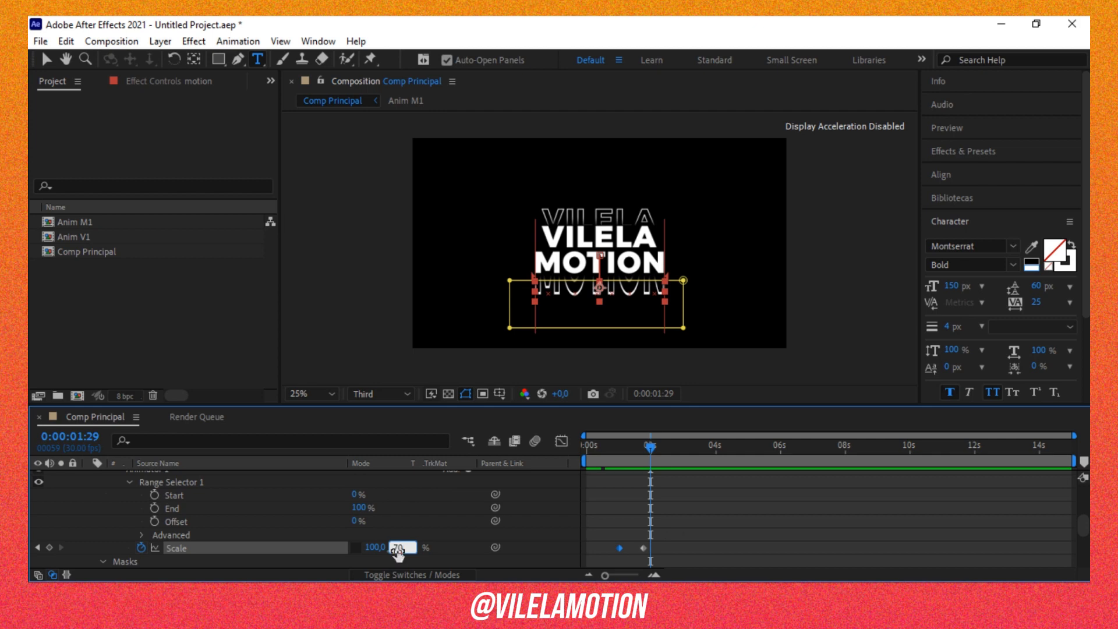
{"action": "key", "text": "Return"}
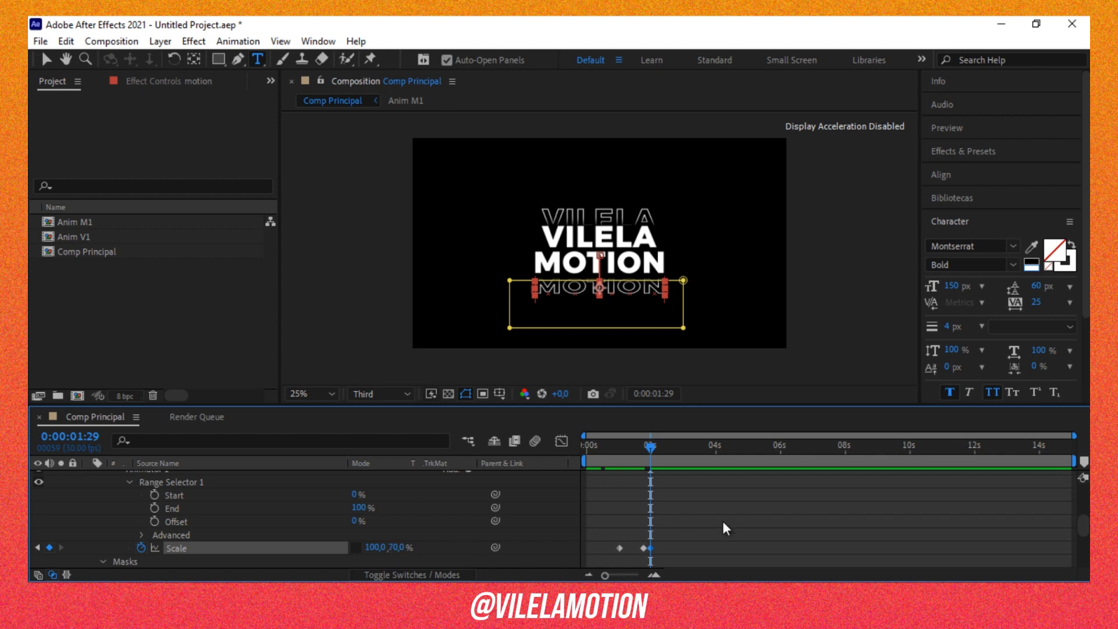
Add a settling Scale keyframe of 100, 100% to the motion text animator at 0:00:02:14.
{"action": "scroll", "coordinate": [688, 515], "scroll_direction": "down", "scroll_amount": 3}
{"action": "scroll", "coordinate": [688, 516], "scroll_direction": "up", "scroll_amount": 3}
{"action": "left_click_drag", "start_coordinate": [650, 449], "coordinate": [664, 448]}
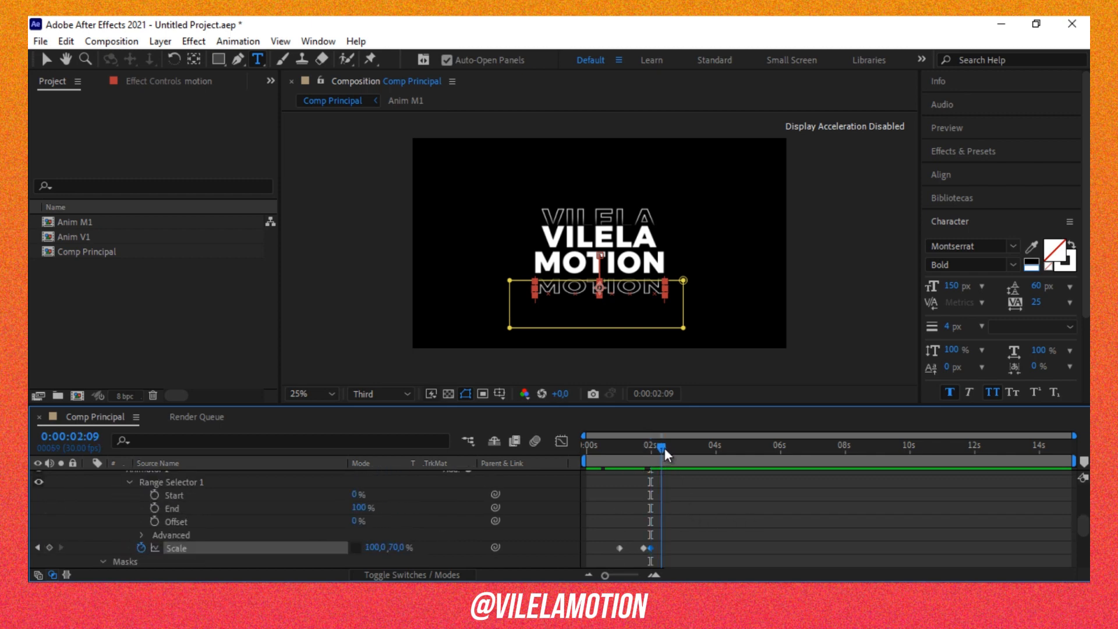
{"action": "left_click", "coordinate": [397, 546]}
{"action": "type", "text": "100"}
{"action": "key", "text": "Return"}
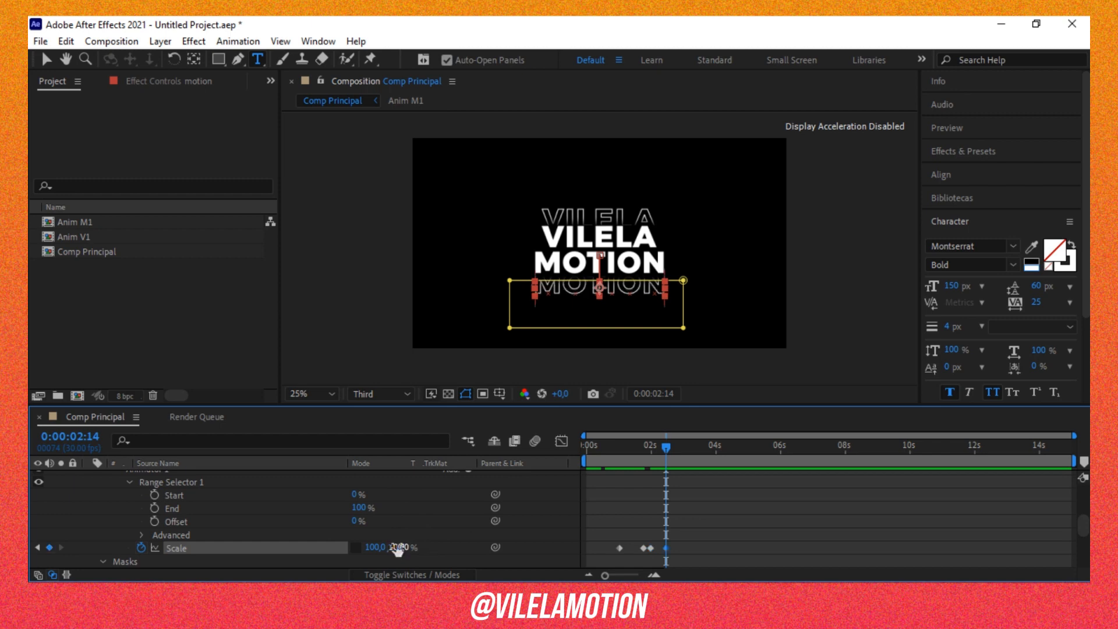
Play the composition from the beginning to check how the MOTION outline stretches and settles.
{"action": "left_click", "coordinate": [602, 464]}
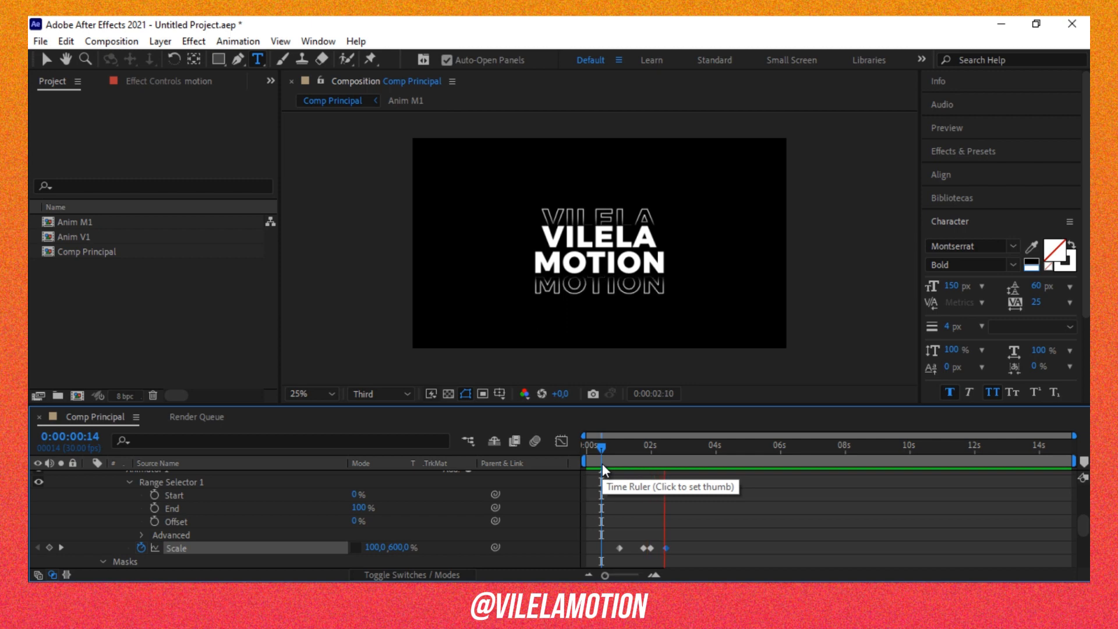
{"action": "left_click_drag", "start_coordinate": [641, 454], "coordinate": [588, 463]}
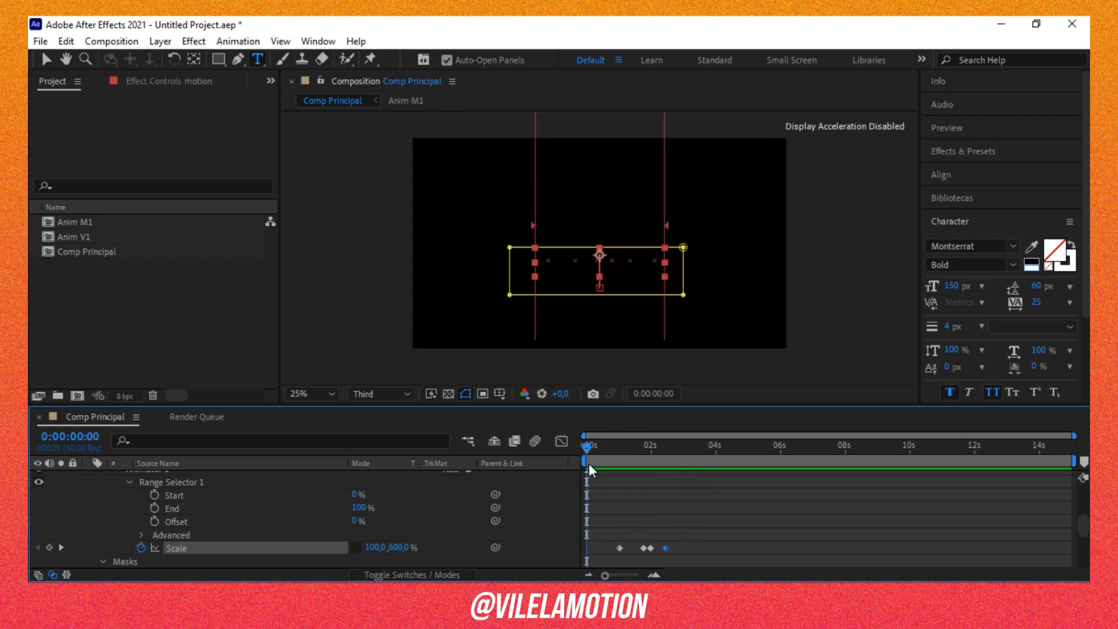
{"action": "key", "text": "space"}
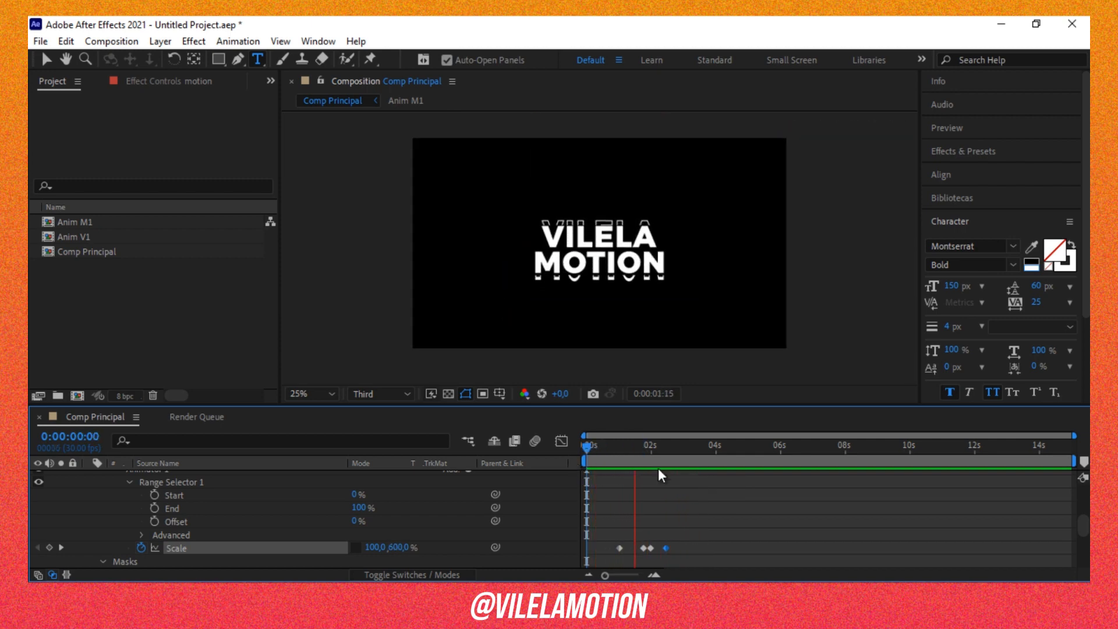
{"action": "key", "text": "space"}
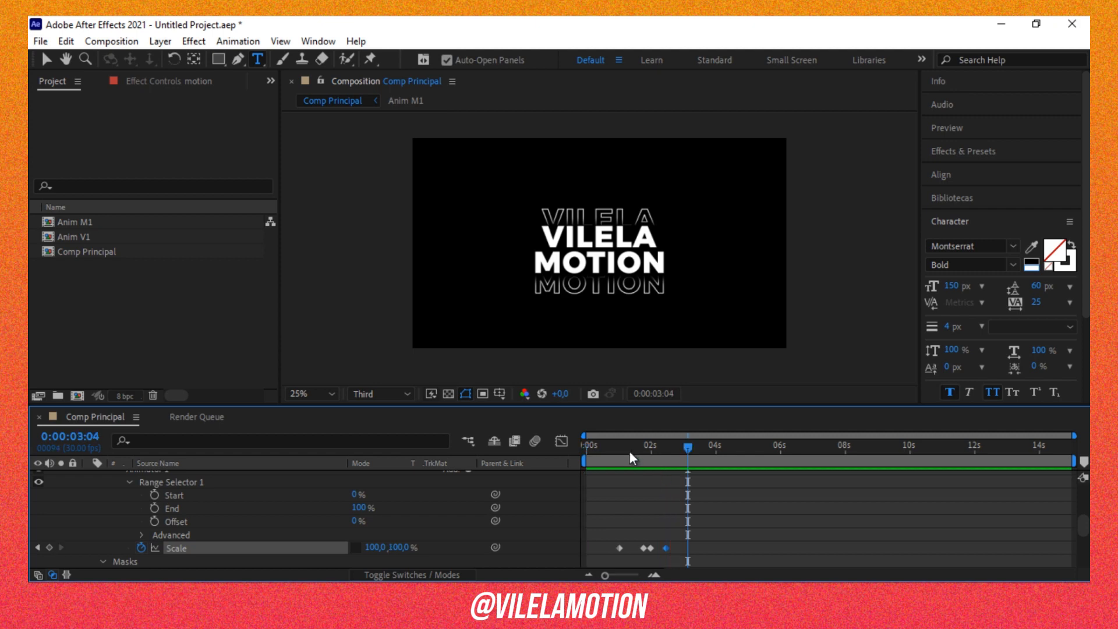
{"action": "left_click_drag", "start_coordinate": [628, 450], "coordinate": [578, 471]}
{"action": "key", "text": "space"}
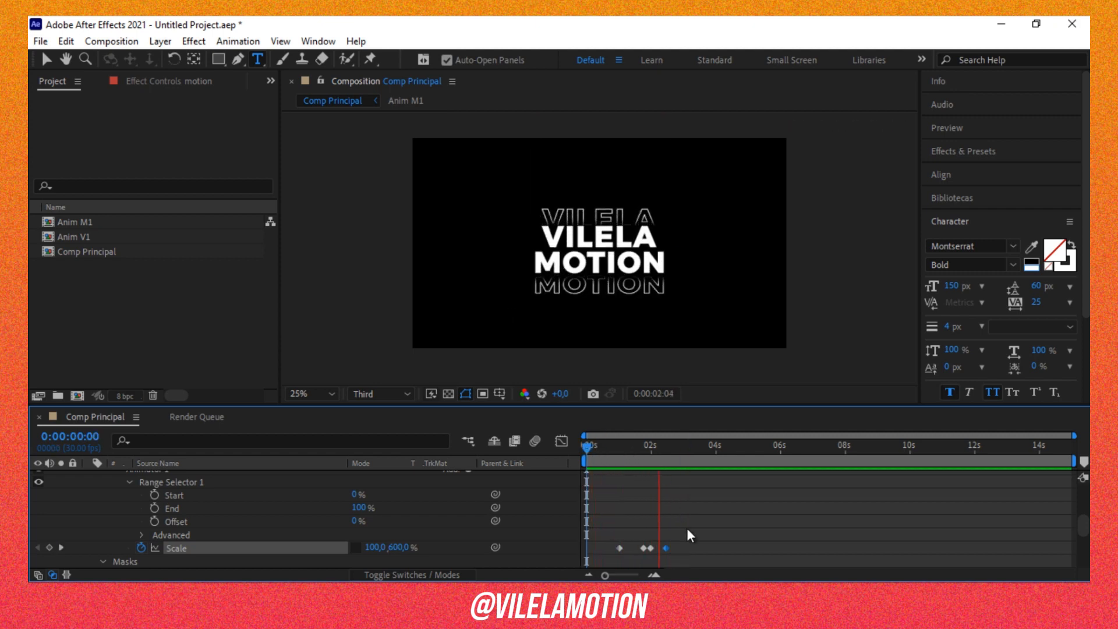
{"action": "key", "text": "space"}
Apply Easy Ease to all four Scale keyframes of the motion text animator and preview the result.
{"action": "left_click_drag", "start_coordinate": [705, 529], "coordinate": [592, 555]}
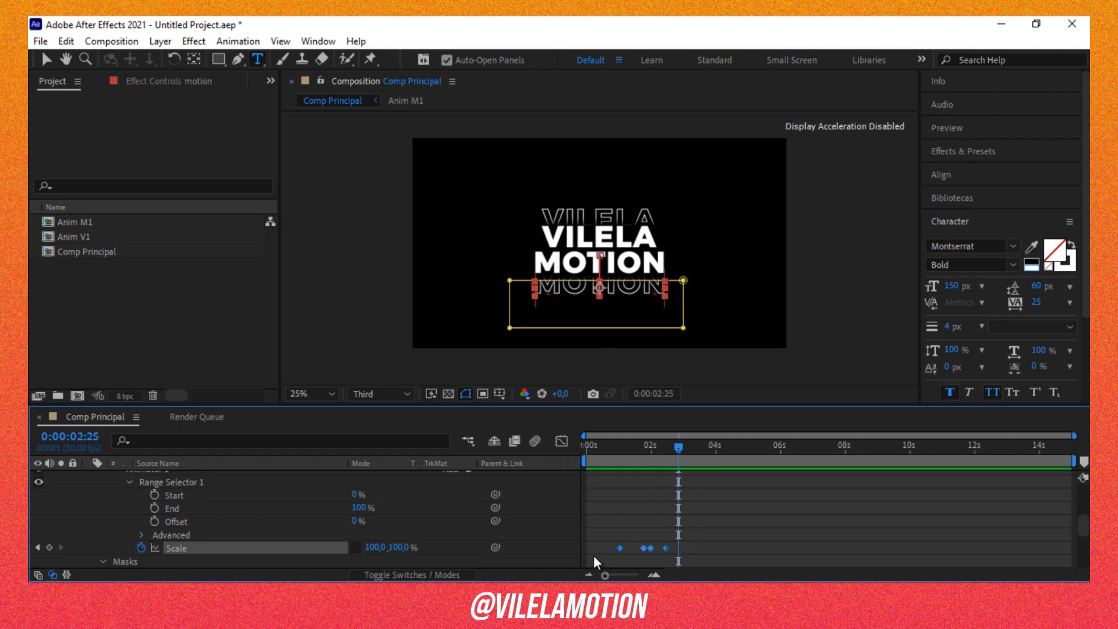
{"action": "key", "text": "F9"}
{"action": "left_click", "coordinate": [615, 462]}
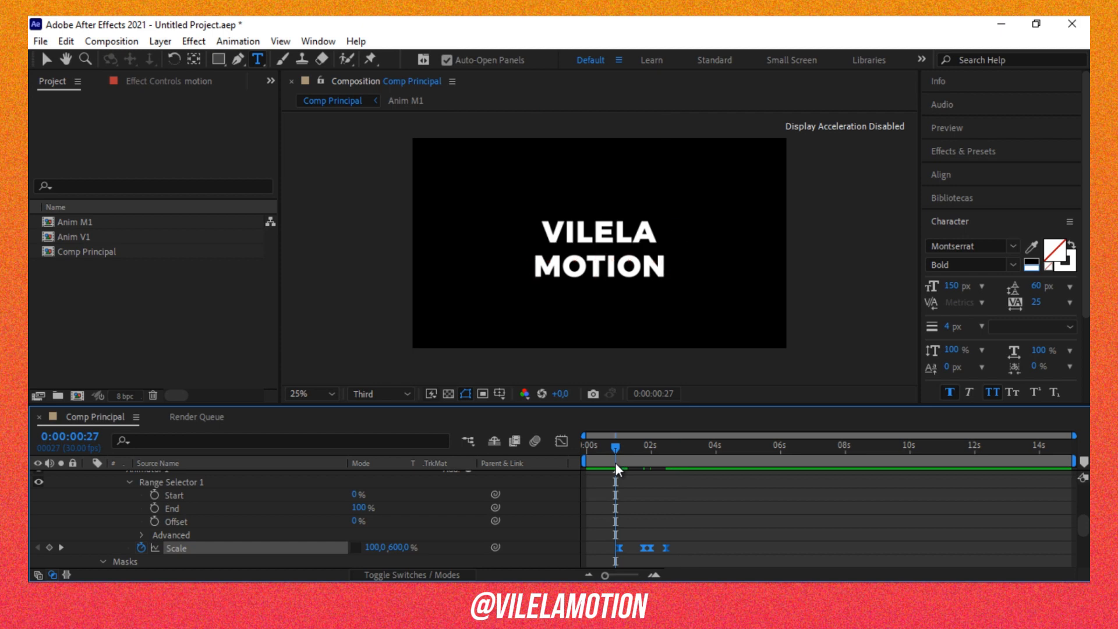
{"action": "key", "text": "space"}
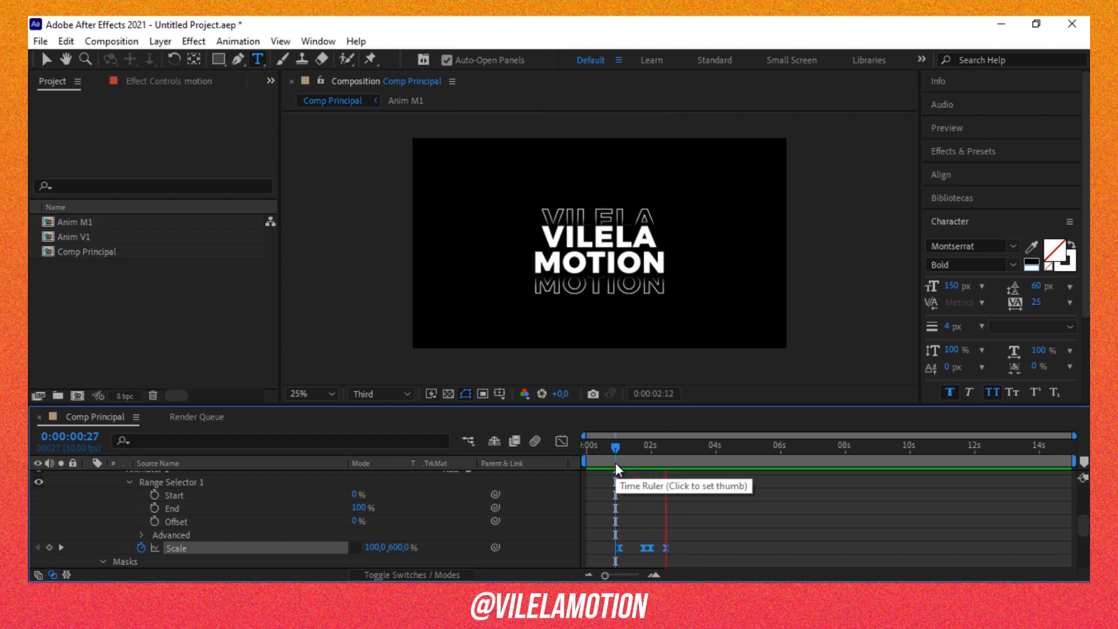
Add a Scale text animator to the vilela 2 layer with the current time at 0:00:01:00.
{"action": "left_click", "coordinate": [618, 462]}
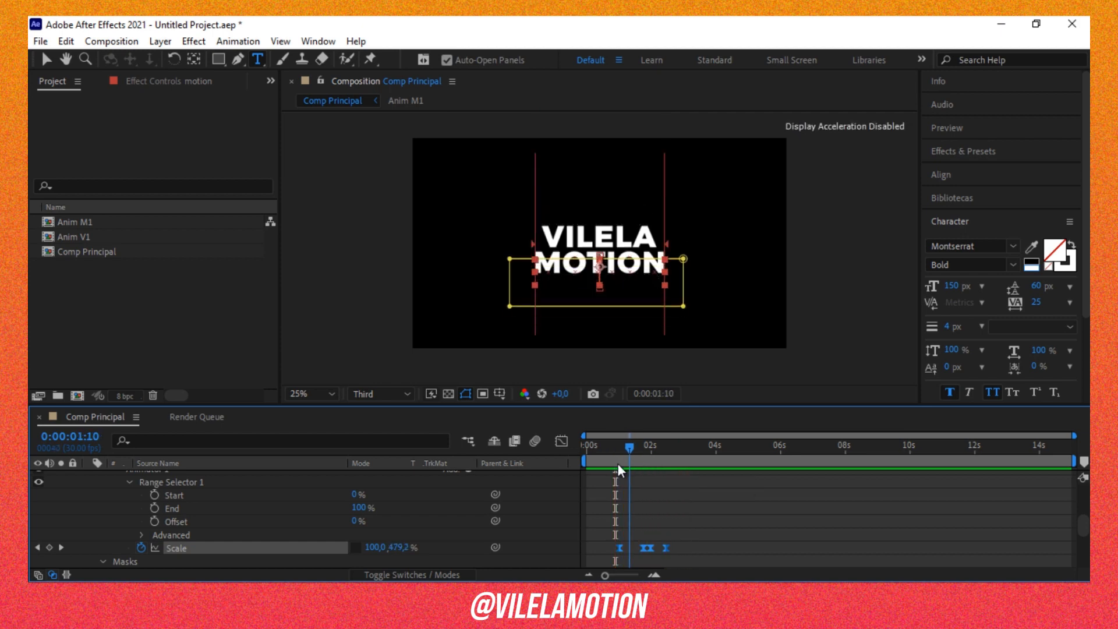
{"action": "left_click", "coordinate": [620, 463]}
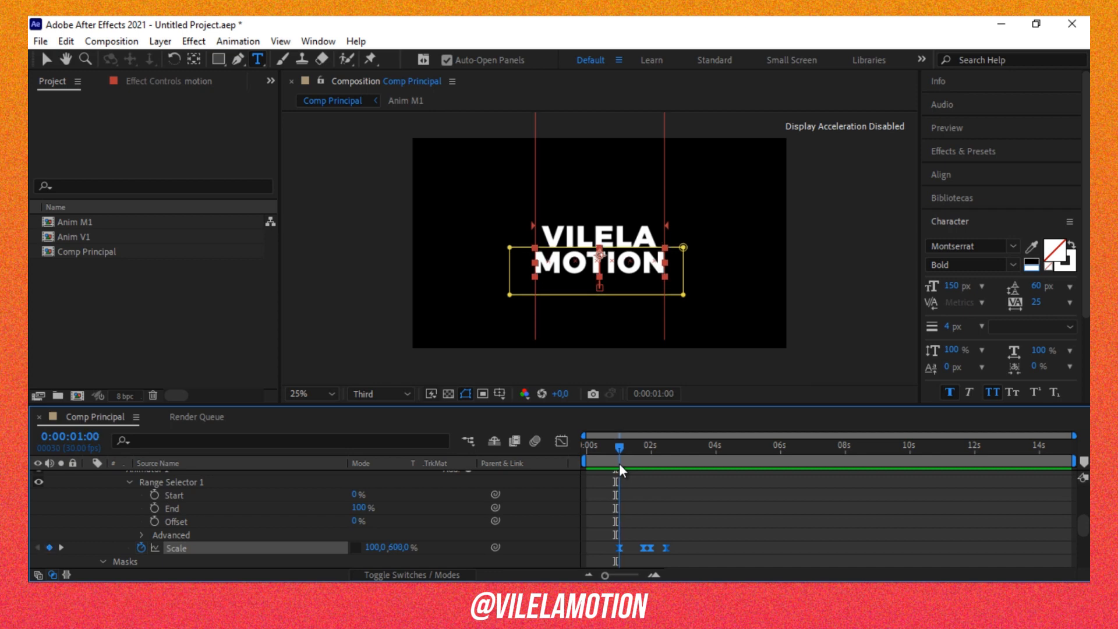
{"action": "left_click", "coordinate": [685, 513]}
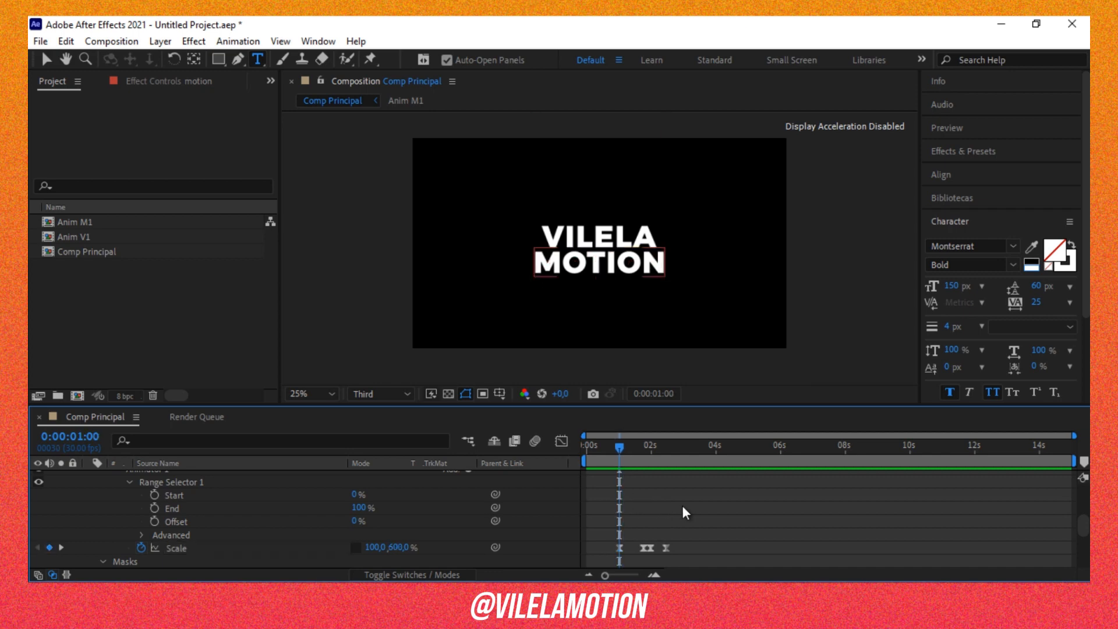
{"action": "scroll", "coordinate": [648, 500], "scroll_direction": "up", "scroll_amount": 3}
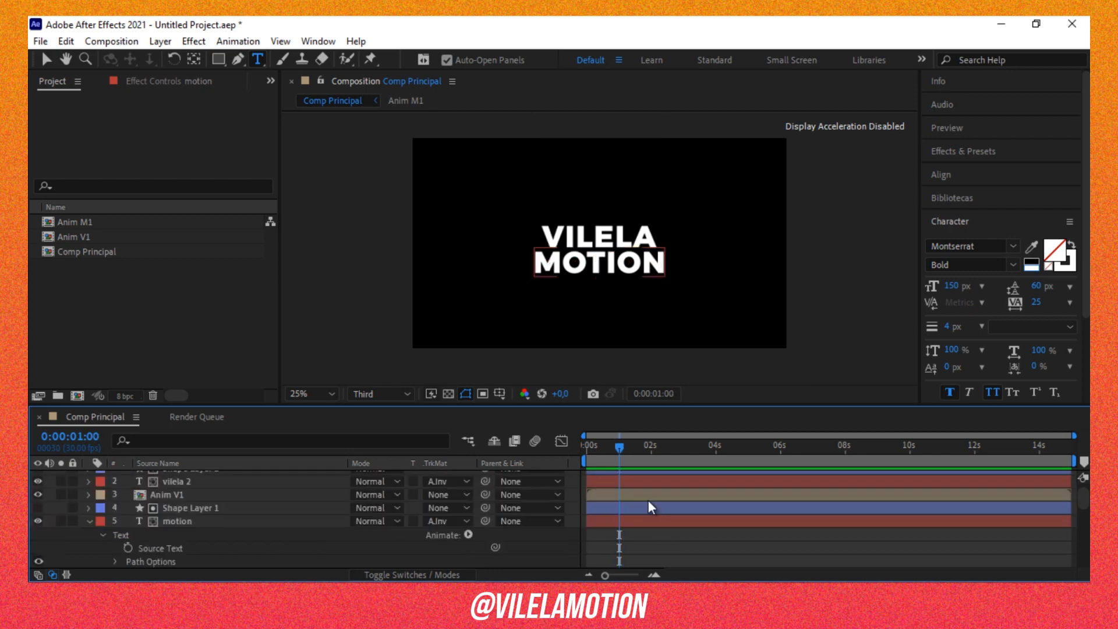
{"action": "scroll", "coordinate": [648, 500], "scroll_direction": "up", "scroll_amount": 1}
{"action": "left_click", "coordinate": [187, 494]}
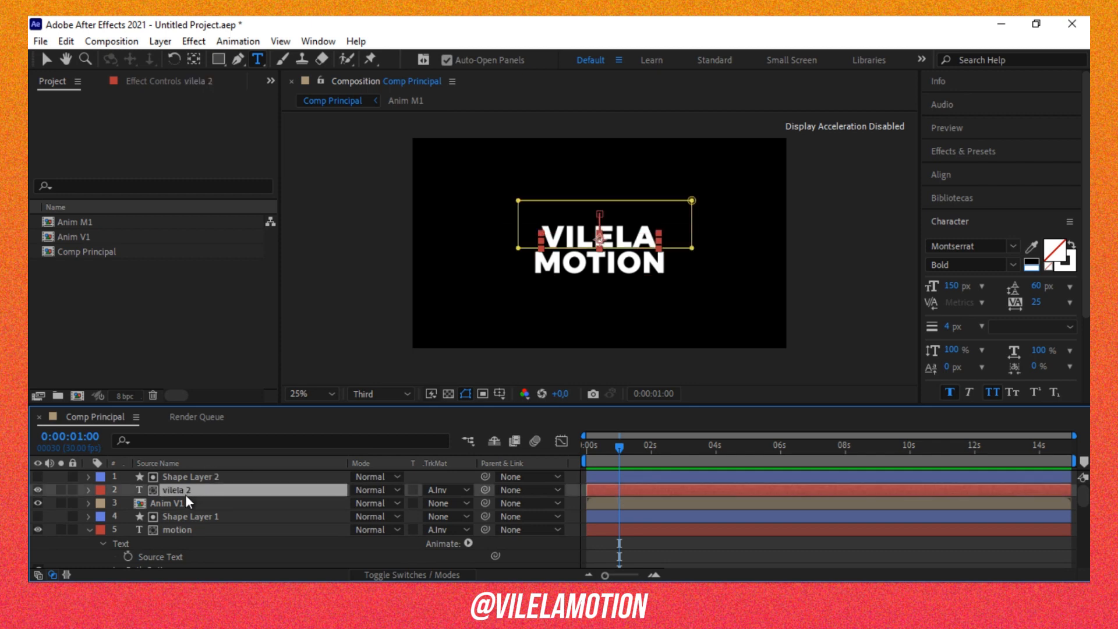
{"action": "left_click", "coordinate": [88, 490]}
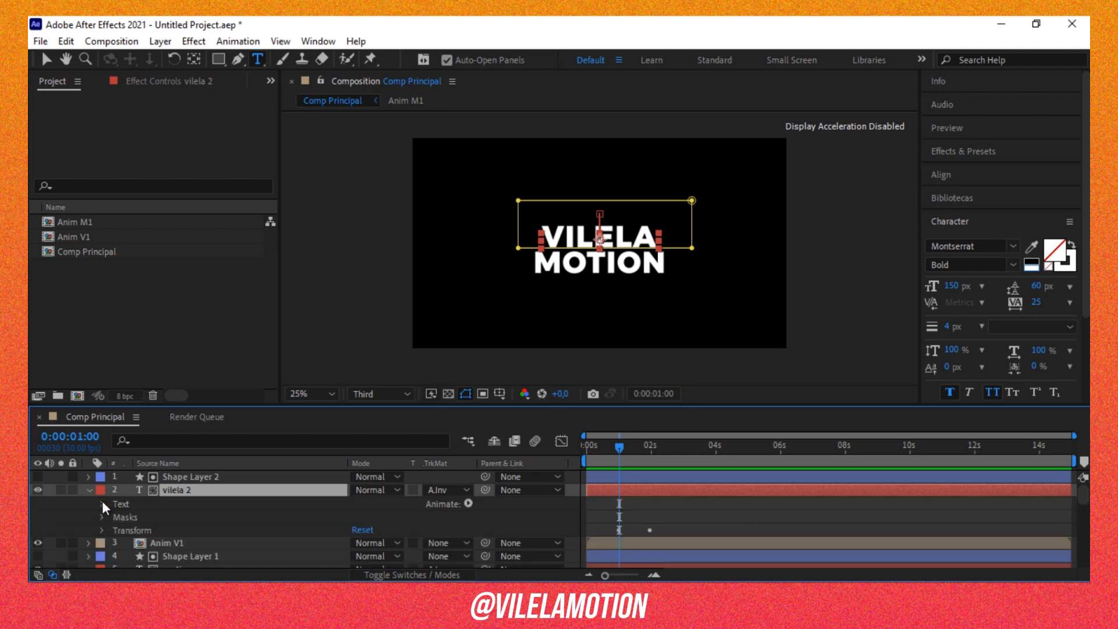
{"action": "left_click", "coordinate": [469, 505]}
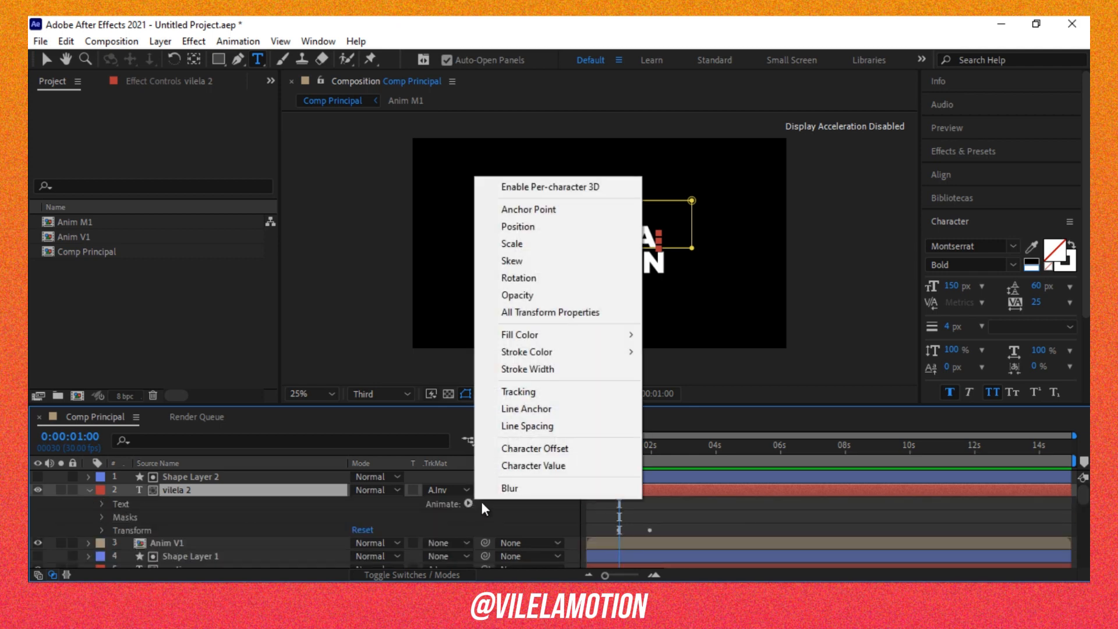
{"action": "left_click", "coordinate": [558, 244]}
Start keyframing Scale on vilela 2's text animator at 0:00:01:00, comparing it with the motion layer's Scale keyframes.
{"action": "scroll", "coordinate": [327, 508], "scroll_direction": "down", "scroll_amount": 1}
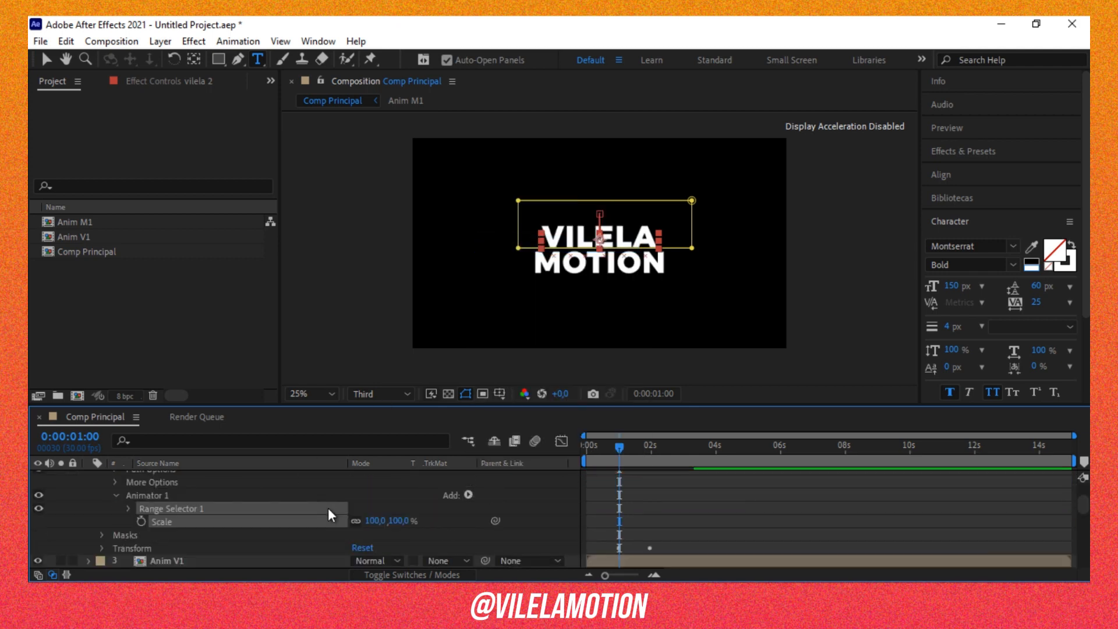
{"action": "scroll", "coordinate": [298, 504], "scroll_direction": "down", "scroll_amount": 1}
{"action": "scroll", "coordinate": [270, 506], "scroll_direction": "up", "scroll_amount": 1}
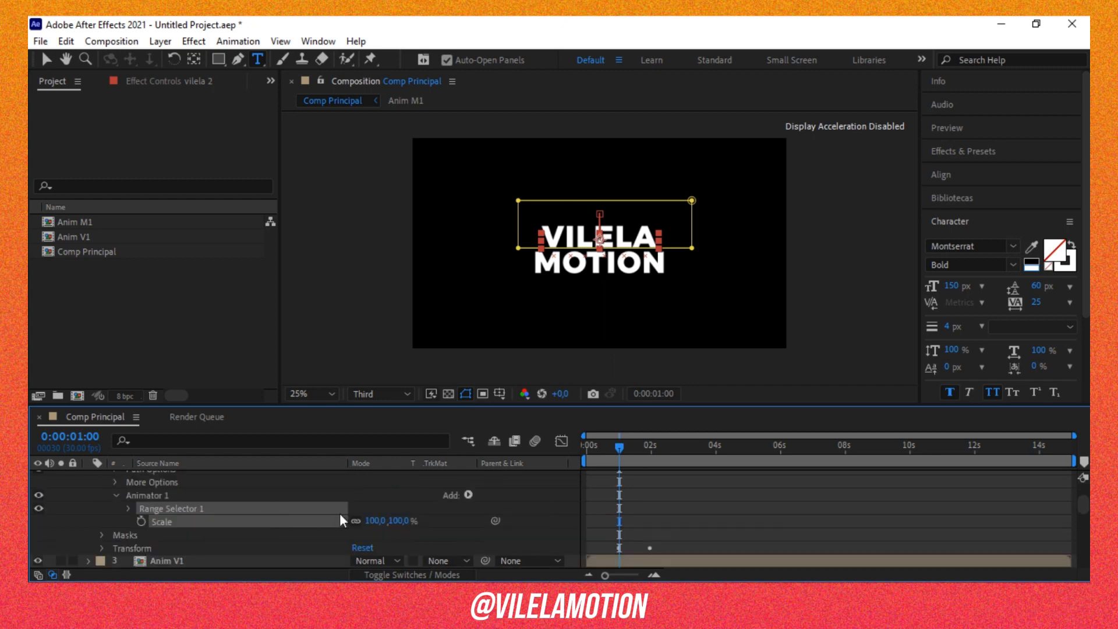
{"action": "left_click", "coordinate": [129, 508]}
{"action": "scroll", "coordinate": [284, 515], "scroll_direction": "down", "scroll_amount": 2}
{"action": "scroll", "coordinate": [282, 518], "scroll_direction": "up", "scroll_amount": 2}
{"action": "scroll", "coordinate": [267, 517], "scroll_direction": "down", "scroll_amount": 1}
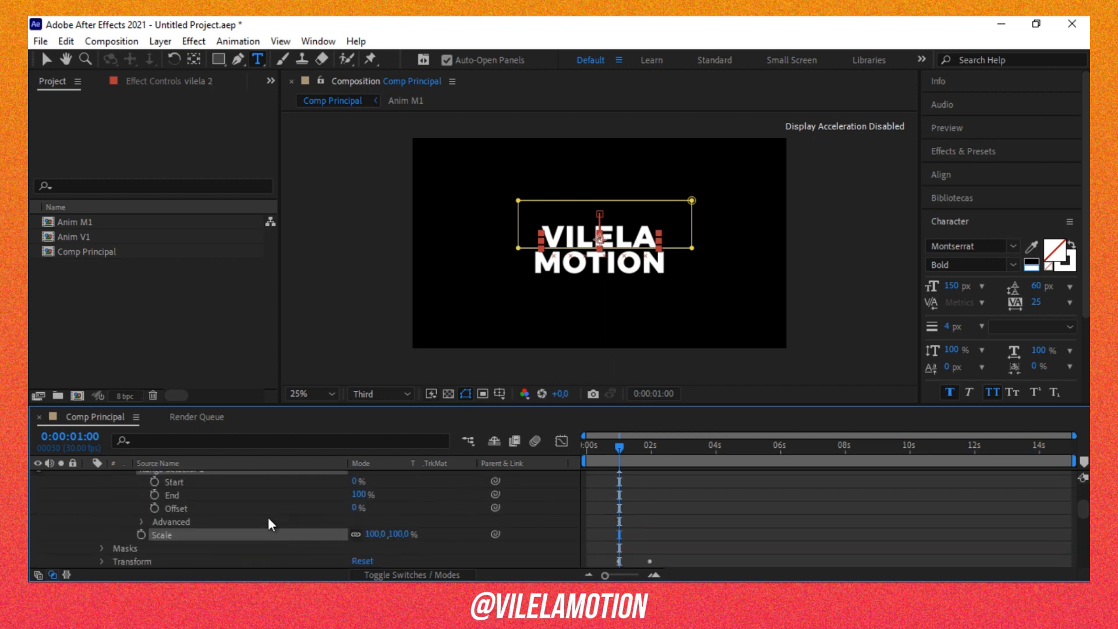
{"action": "scroll", "coordinate": [269, 515], "scroll_direction": "down", "scroll_amount": 1}
{"action": "scroll", "coordinate": [279, 514], "scroll_direction": "up", "scroll_amount": 1}
{"action": "scroll", "coordinate": [697, 506], "scroll_direction": "down", "scroll_amount": 2}
{"action": "scroll", "coordinate": [698, 505], "scroll_direction": "down", "scroll_amount": 3}
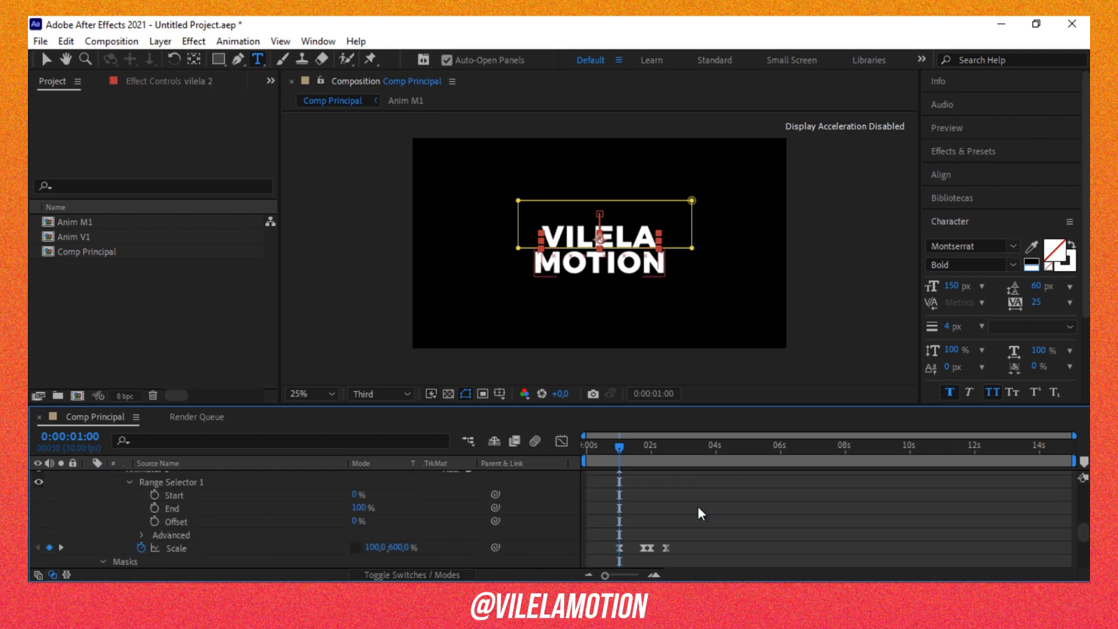
{"action": "scroll", "coordinate": [697, 506], "scroll_direction": "down", "scroll_amount": 1}
{"action": "scroll", "coordinate": [695, 506], "scroll_direction": "up", "scroll_amount": 2}
{"action": "scroll", "coordinate": [693, 508], "scroll_direction": "down", "scroll_amount": 3}
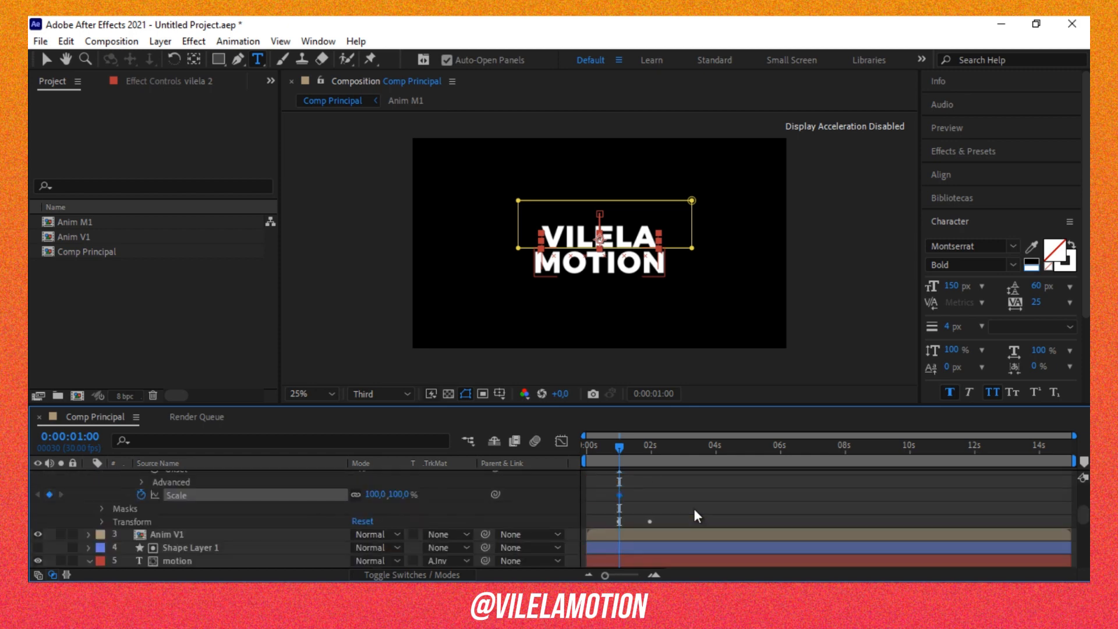
Keyframe vilela 2's animator Scale at 300% at 0:00:01:23, in line with the motion layer's second Scale keyframe.
{"action": "scroll", "coordinate": [694, 504], "scroll_direction": "up", "scroll_amount": 1}
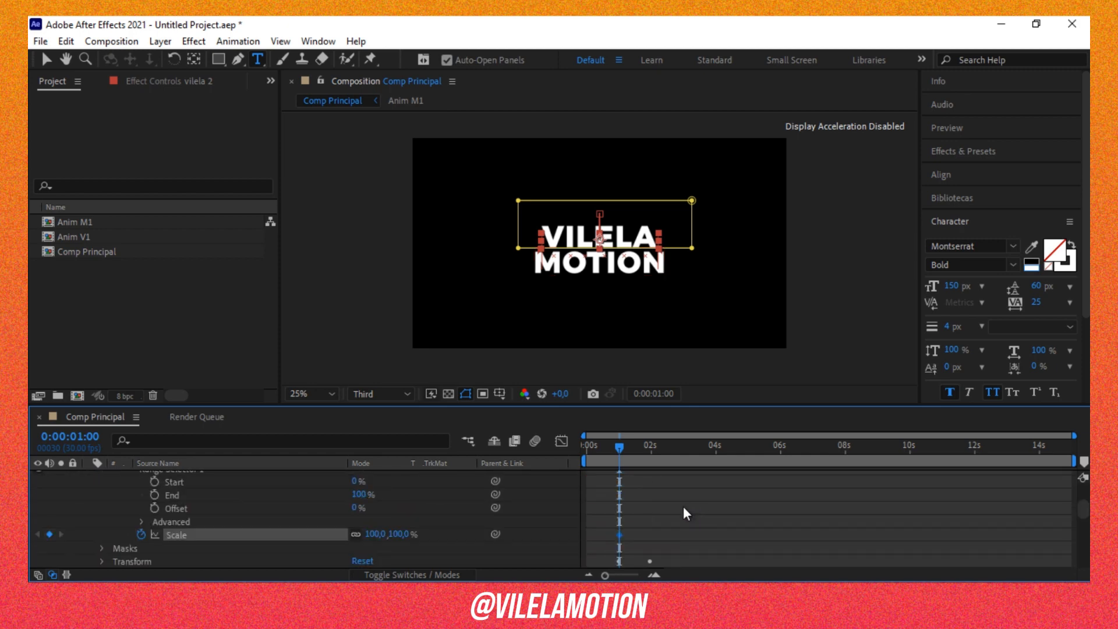
{"action": "scroll", "coordinate": [683, 505], "scroll_direction": "down", "scroll_amount": 1}
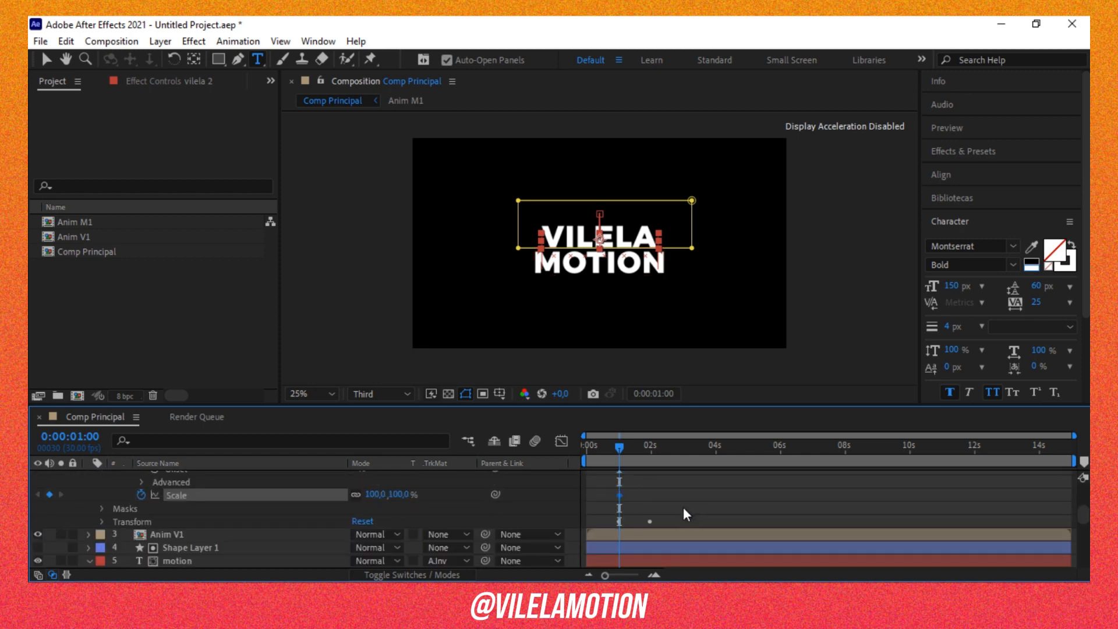
{"action": "scroll", "coordinate": [683, 506], "scroll_direction": "down", "scroll_amount": 3}
{"action": "scroll", "coordinate": [683, 506], "scroll_direction": "down", "scroll_amount": 3}
{"action": "scroll", "coordinate": [683, 514], "scroll_direction": "down", "scroll_amount": 1}
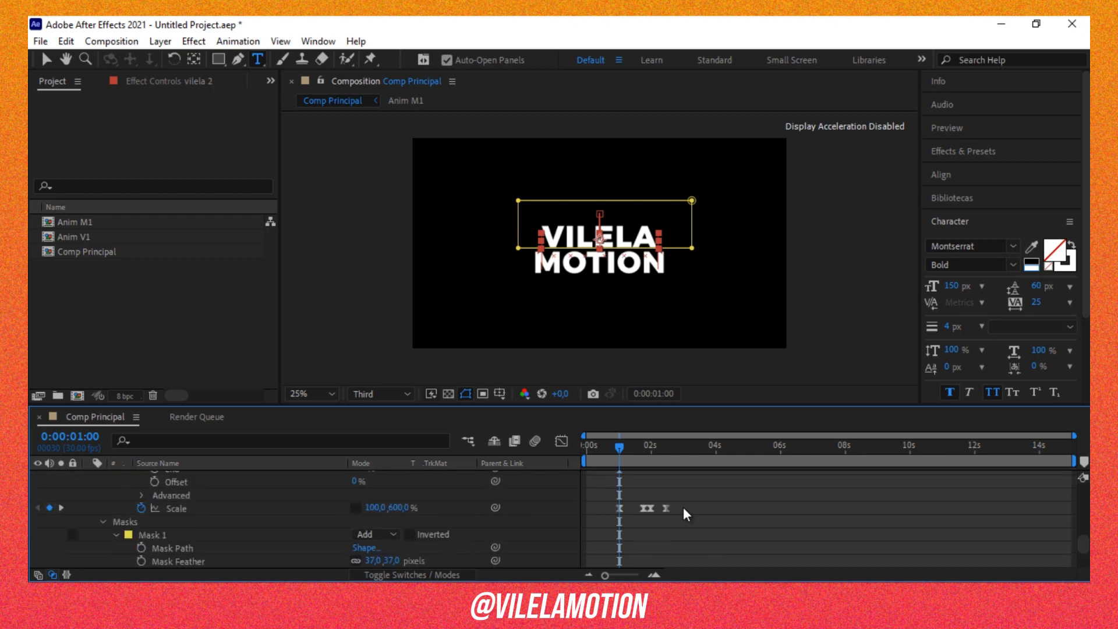
{"action": "scroll", "coordinate": [682, 512], "scroll_direction": "up", "scroll_amount": 1}
{"action": "left_click_drag", "start_coordinate": [619, 449], "coordinate": [641, 453]}
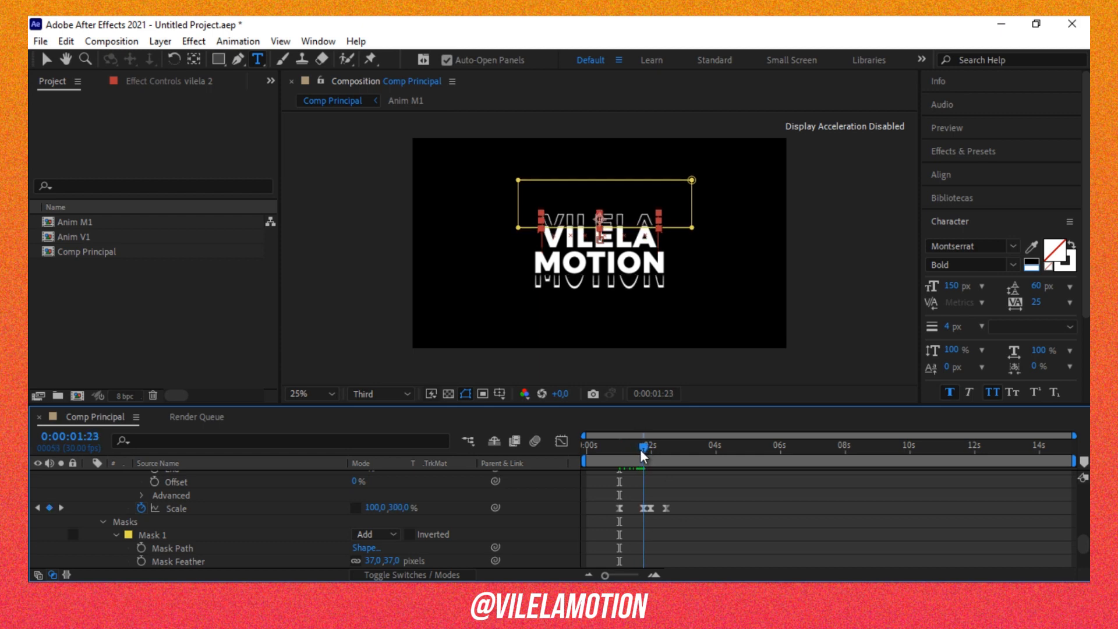
{"action": "scroll", "coordinate": [651, 494], "scroll_direction": "up", "scroll_amount": 6}
{"action": "scroll", "coordinate": [652, 495], "scroll_direction": "down", "scroll_amount": 3}
{"action": "scroll", "coordinate": [644, 496], "scroll_direction": "down", "scroll_amount": 3}
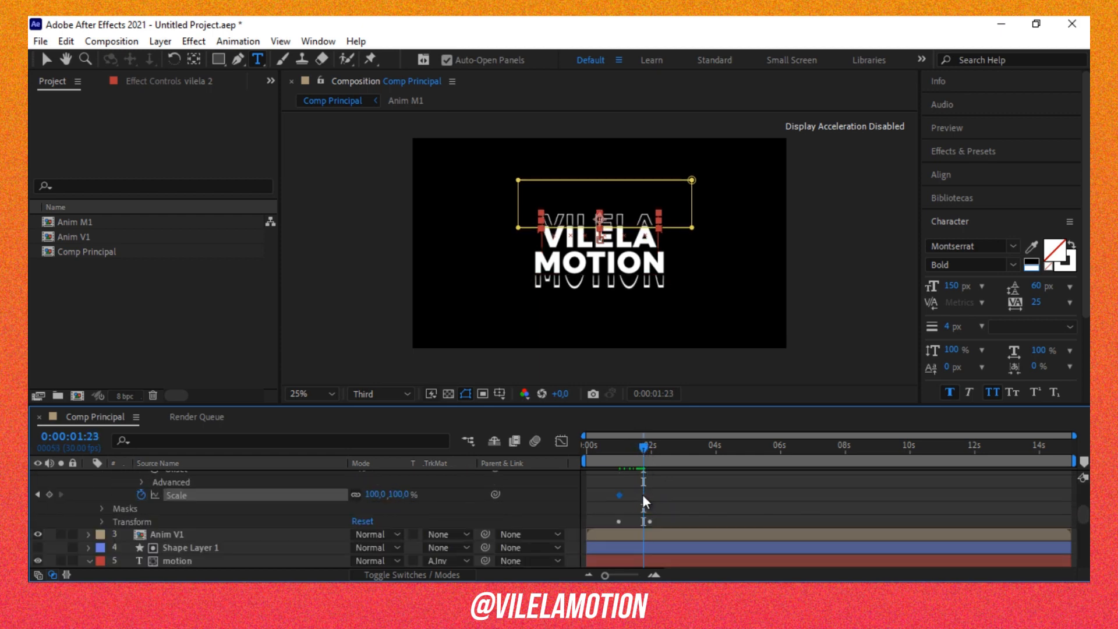
{"action": "scroll", "coordinate": [444, 520], "scroll_direction": "up", "scroll_amount": 5}
{"action": "scroll", "coordinate": [444, 520], "scroll_direction": "down", "scroll_amount": 3}
{"action": "scroll", "coordinate": [444, 520], "scroll_direction": "up", "scroll_amount": 7}
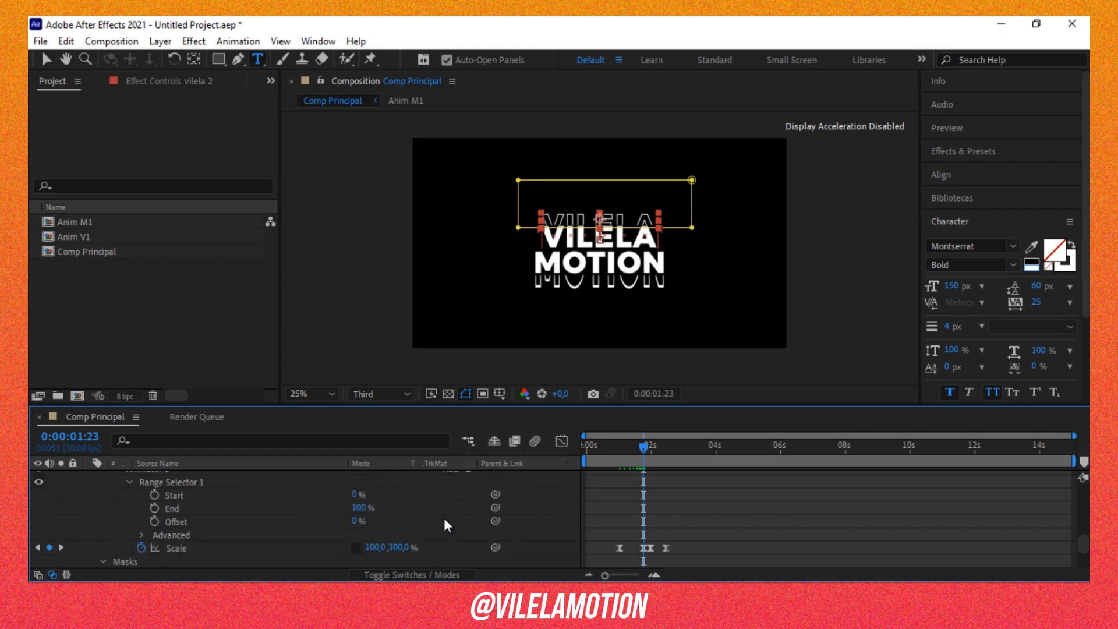
{"action": "scroll", "coordinate": [411, 551], "scroll_direction": "down", "scroll_amount": 2}
{"action": "left_click", "coordinate": [399, 494]}
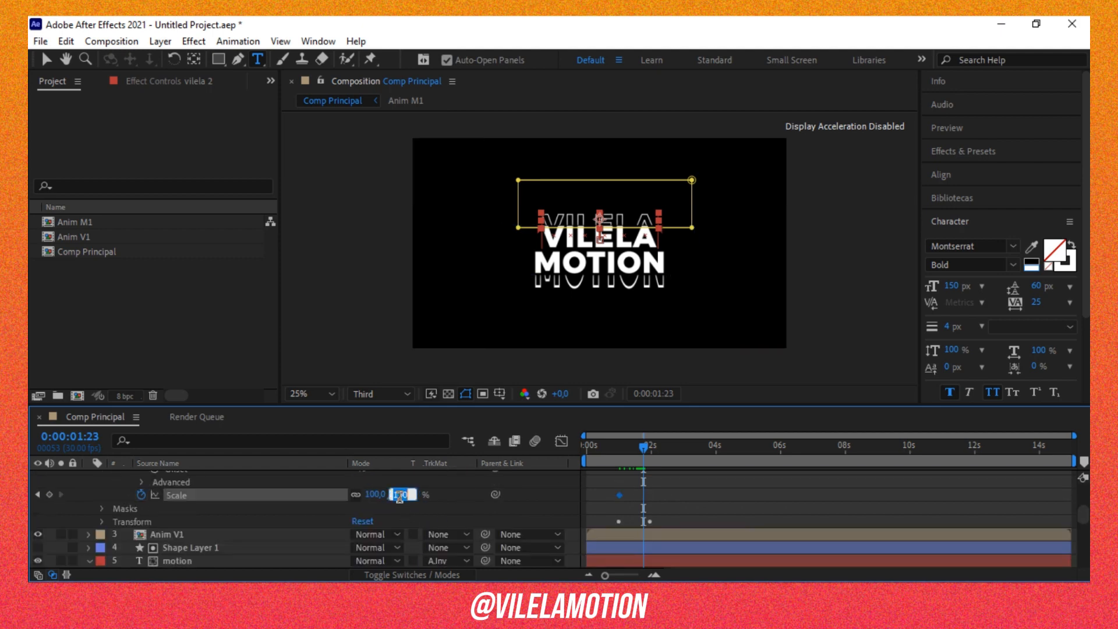
{"action": "type", "text": "300"}
{"action": "key", "text": "Return"}
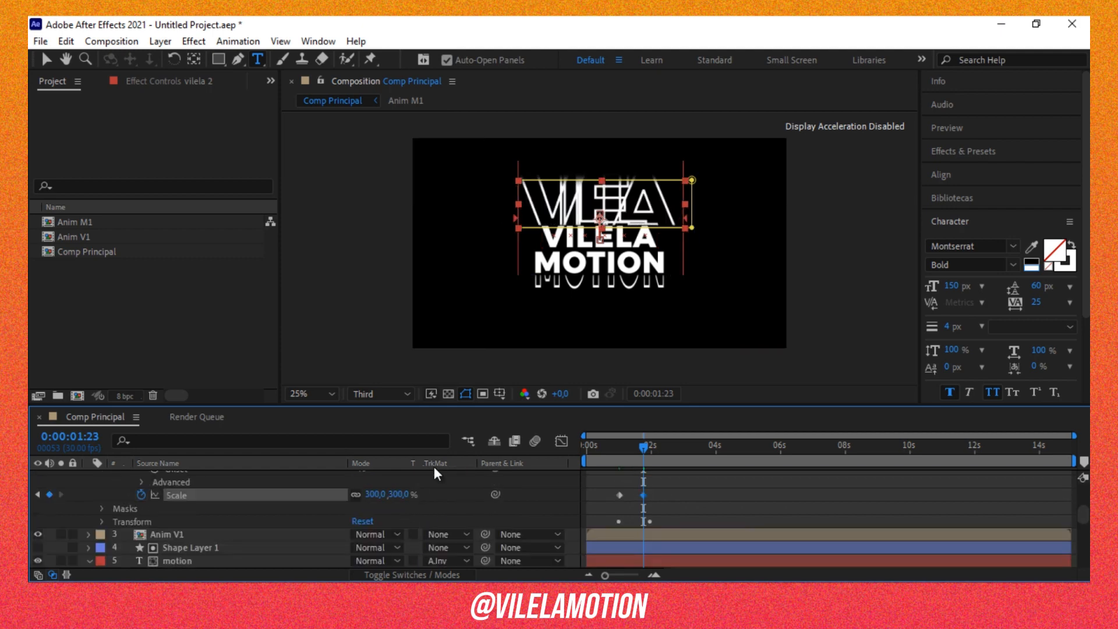
Set vilela 2's animator Scale to 100, 600% with unlinked proportions at the 0:00:01:00 keyframe.
{"action": "left_click", "coordinate": [619, 457]}
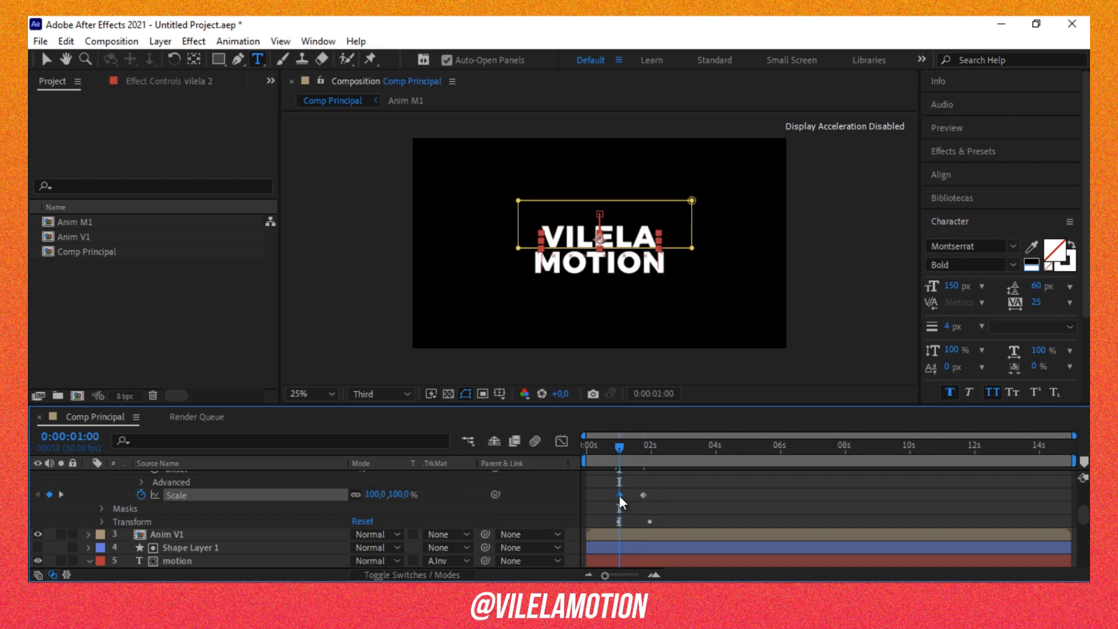
{"action": "left_click", "coordinate": [400, 495]}
{"action": "type", "text": "600"}
{"action": "key", "text": "Return"}
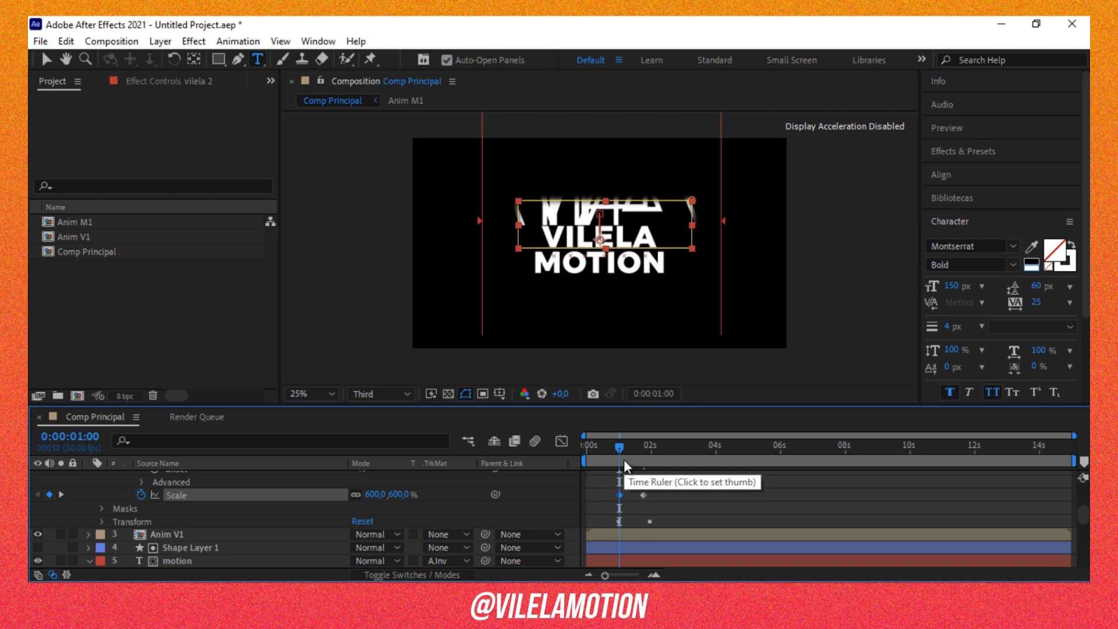
{"action": "left_click", "coordinate": [373, 494]}
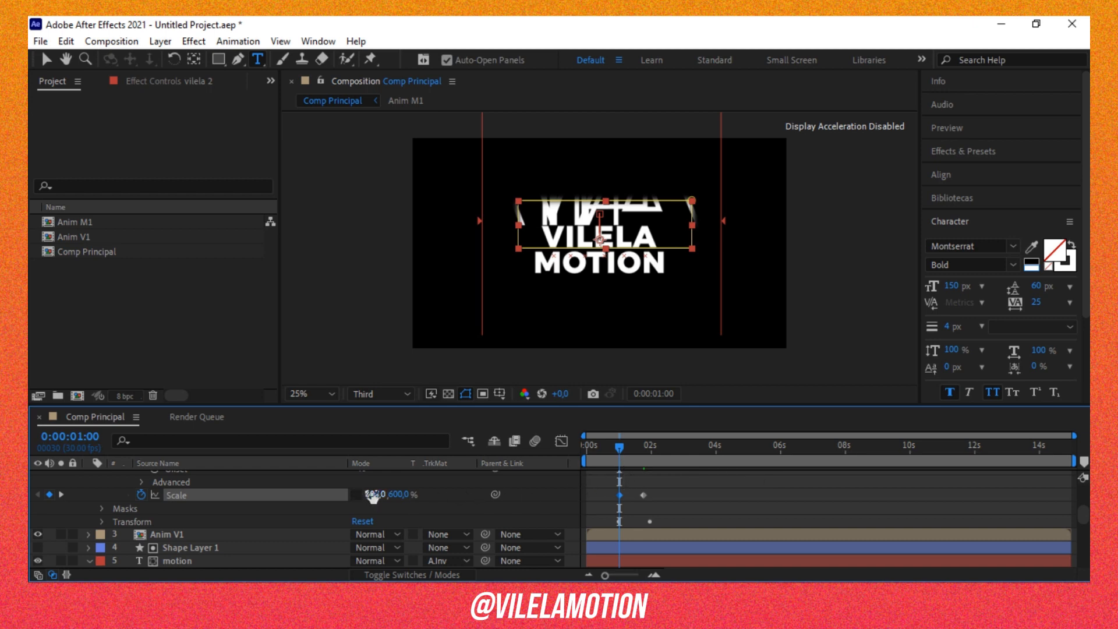
{"action": "type", "text": "100"}
{"action": "key", "text": "Return"}
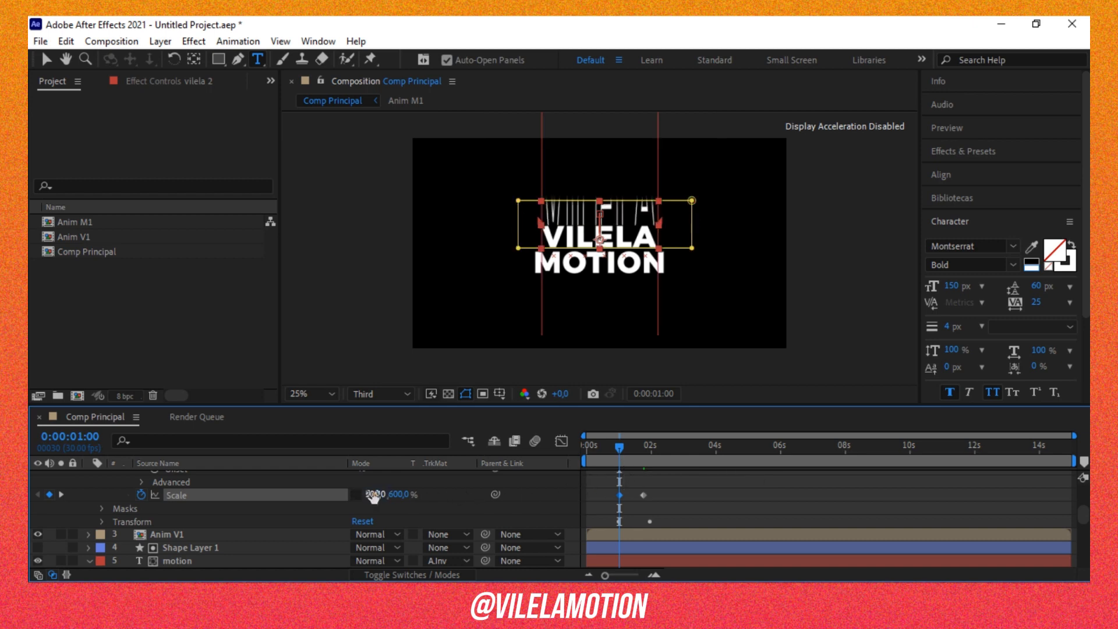
Set the horizontal Scale of vilela 2's 0:00:01:23 keyframe to 100% and preview the stretch.
{"action": "left_click_drag", "start_coordinate": [634, 459], "coordinate": [648, 462]}
{"action": "left_click", "coordinate": [643, 494]}
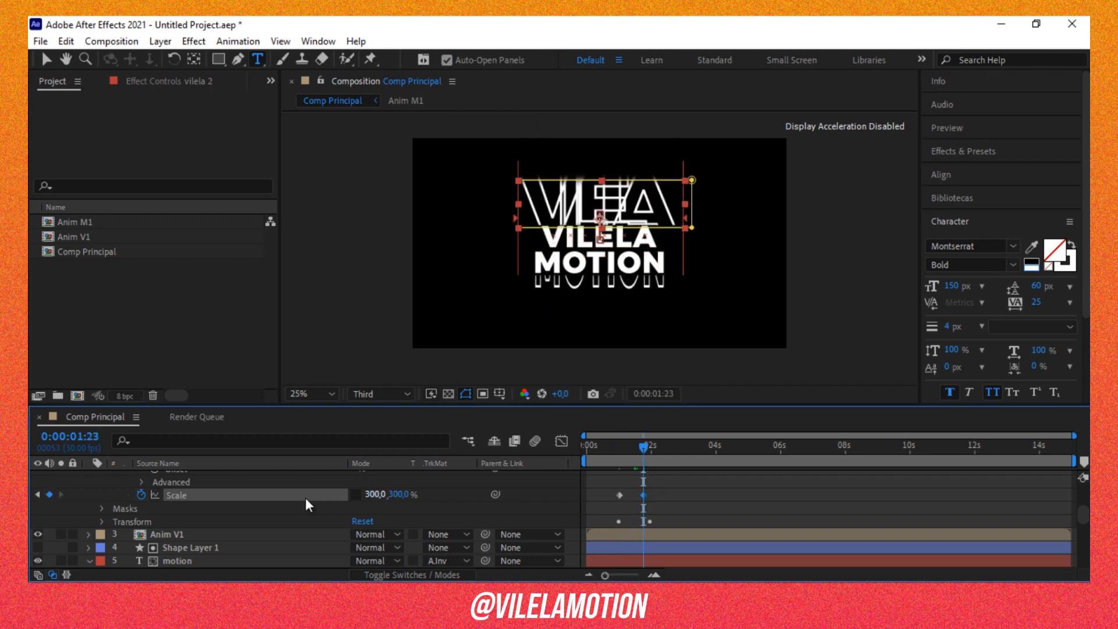
{"action": "left_click", "coordinate": [376, 494]}
{"action": "type", "text": "100"}
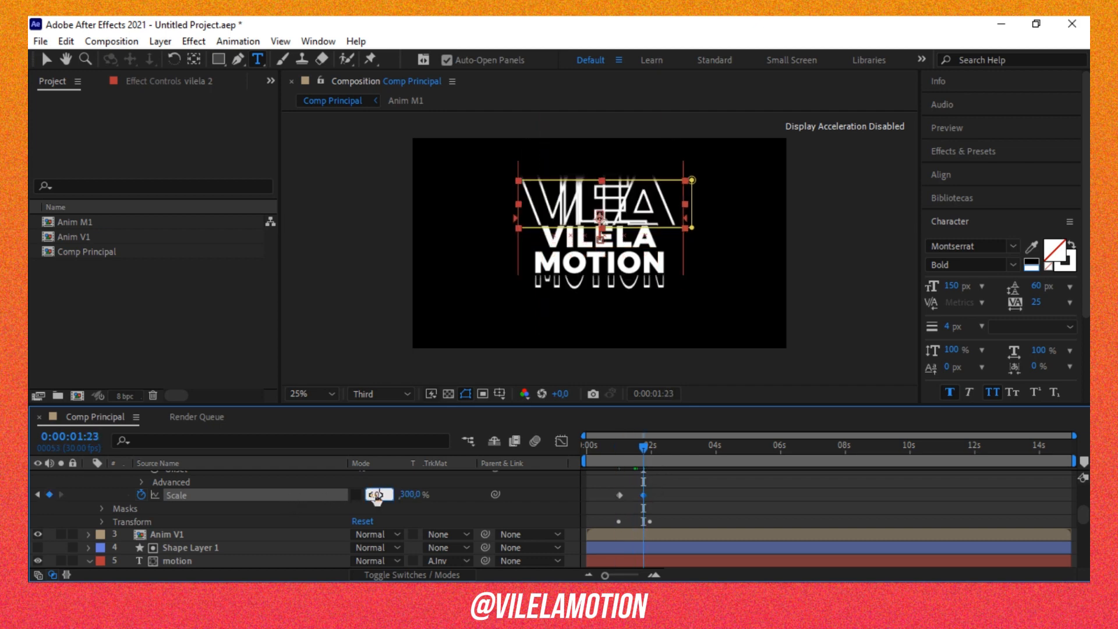
{"action": "key", "text": "Return"}
{"action": "left_click_drag", "start_coordinate": [643, 449], "coordinate": [617, 449]}
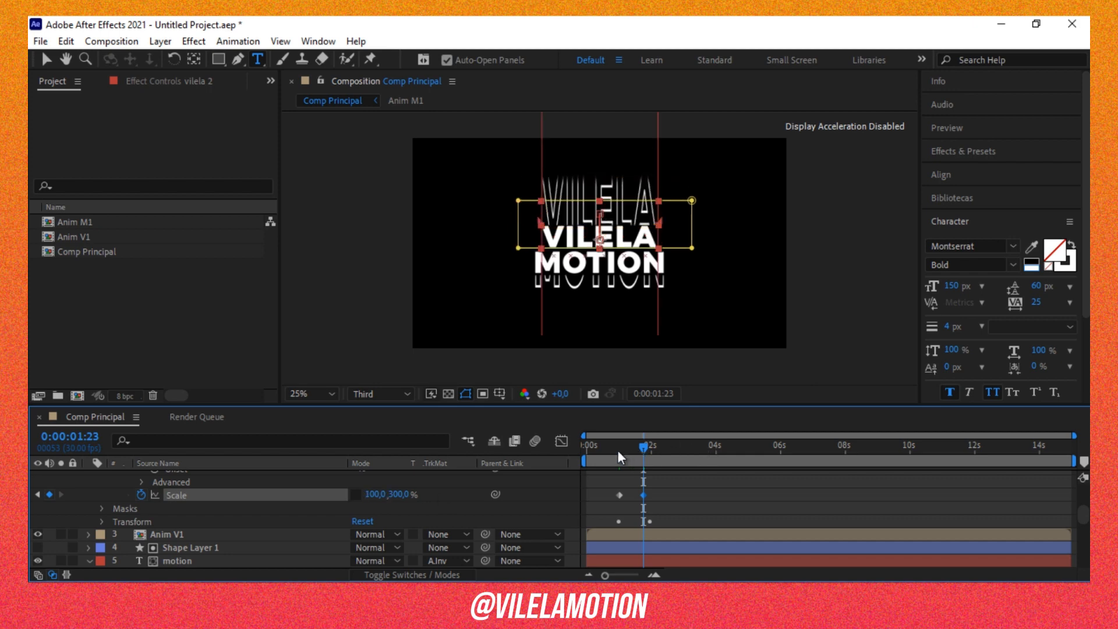
{"action": "key", "text": "space"}
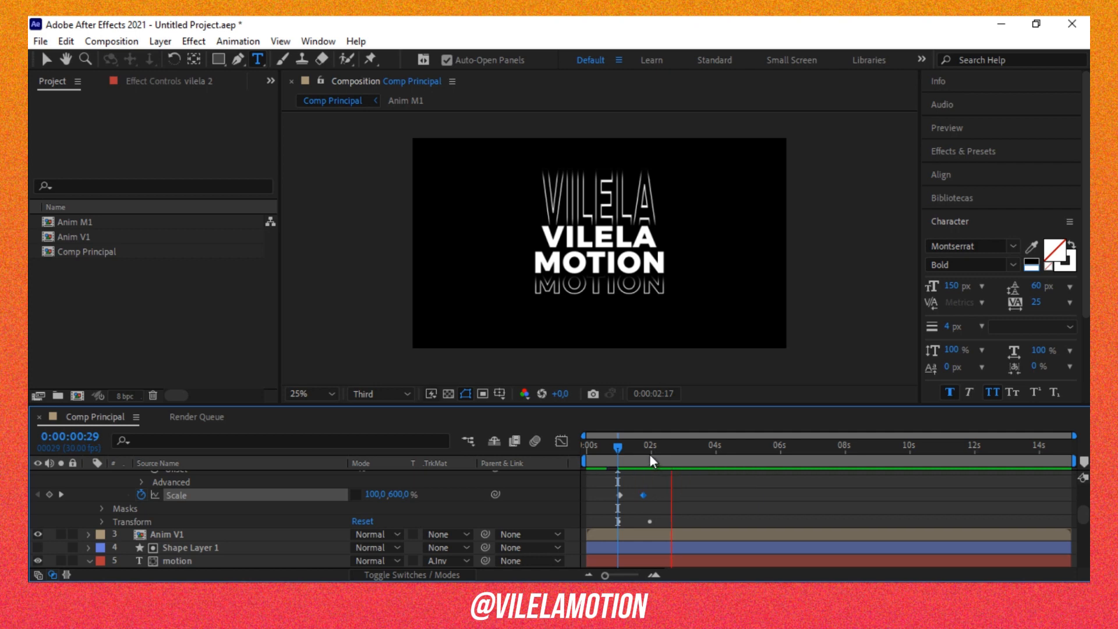
Keyframe vilela 2's animator Scale at 100, 70% at 0:00:01:29 and 100, 100% at 0:00:02:14, matching the motion layer.
{"action": "left_click", "coordinate": [650, 450]}
{"action": "scroll", "coordinate": [655, 506], "scroll_direction": "down", "scroll_amount": 5}
{"action": "left_click", "coordinate": [651, 507]}
{"action": "scroll", "coordinate": [654, 494], "scroll_direction": "up", "scroll_amount": 5}
{"action": "left_click", "coordinate": [401, 495]}
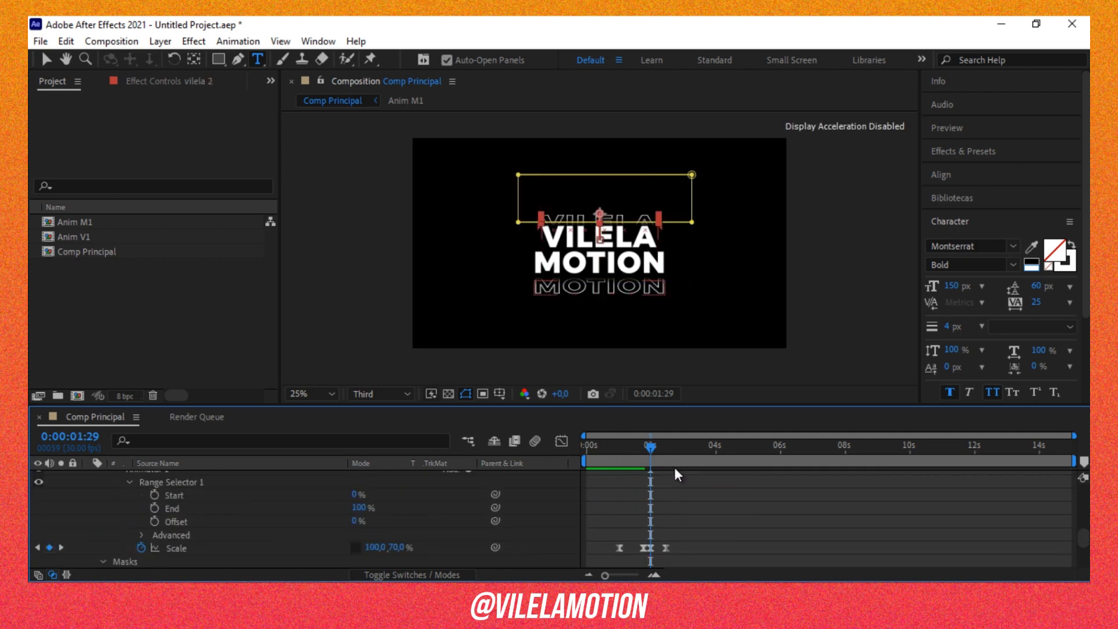
{"action": "key", "text": "Return"}
Apply Easy Ease to all four Scale keyframes of vilela 2's text animator and play from the beginning.
{"action": "left_click_drag", "start_coordinate": [718, 511], "coordinate": [605, 536]}
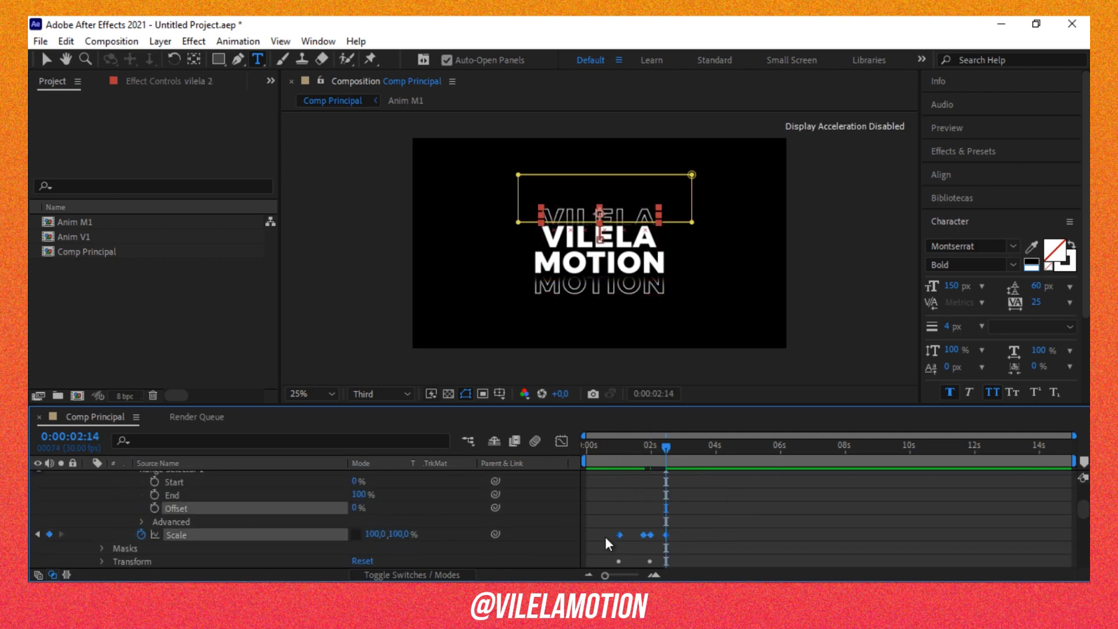
{"action": "key", "text": "F9"}
{"action": "left_click_drag", "start_coordinate": [597, 456], "coordinate": [582, 481]}
{"action": "left_click", "coordinate": [641, 494]}
{"action": "key", "text": "Home"}
{"action": "key", "text": "space"}
Set vilela 2's animator Scale to 100, -600% at the 0:00:01:00 keyframe.
{"action": "scroll", "coordinate": [683, 498], "scroll_direction": "down", "scroll_amount": 5}
{"action": "scroll", "coordinate": [683, 507], "scroll_direction": "up", "scroll_amount": 2}
{"action": "scroll", "coordinate": [683, 509], "scroll_direction": "up", "scroll_amount": 2}
{"action": "scroll", "coordinate": [680, 507], "scroll_direction": "down", "scroll_amount": 1}
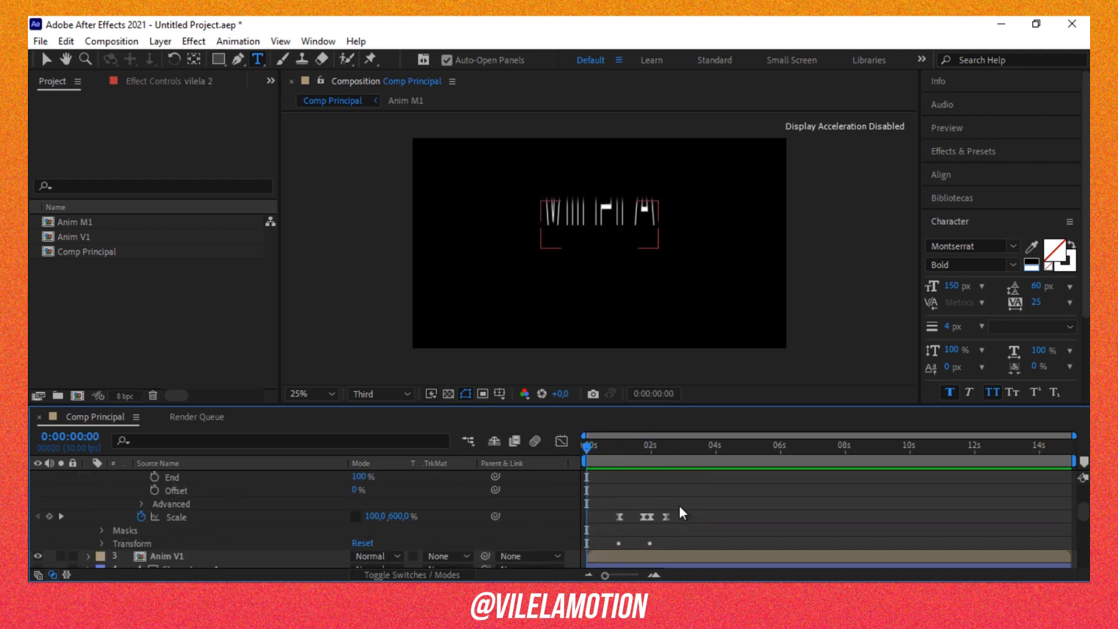
{"action": "scroll", "coordinate": [676, 505], "scroll_direction": "up", "scroll_amount": 3}
{"action": "left_click", "coordinate": [264, 492]}
{"action": "scroll", "coordinate": [256, 501], "scroll_direction": "down", "scroll_amount": 3}
{"action": "left_click", "coordinate": [103, 544]}
{"action": "scroll", "coordinate": [548, 516], "scroll_direction": "up", "scroll_amount": 1}
{"action": "left_click_drag", "start_coordinate": [599, 454], "coordinate": [623, 476]}
{"action": "left_click", "coordinate": [396, 516]}
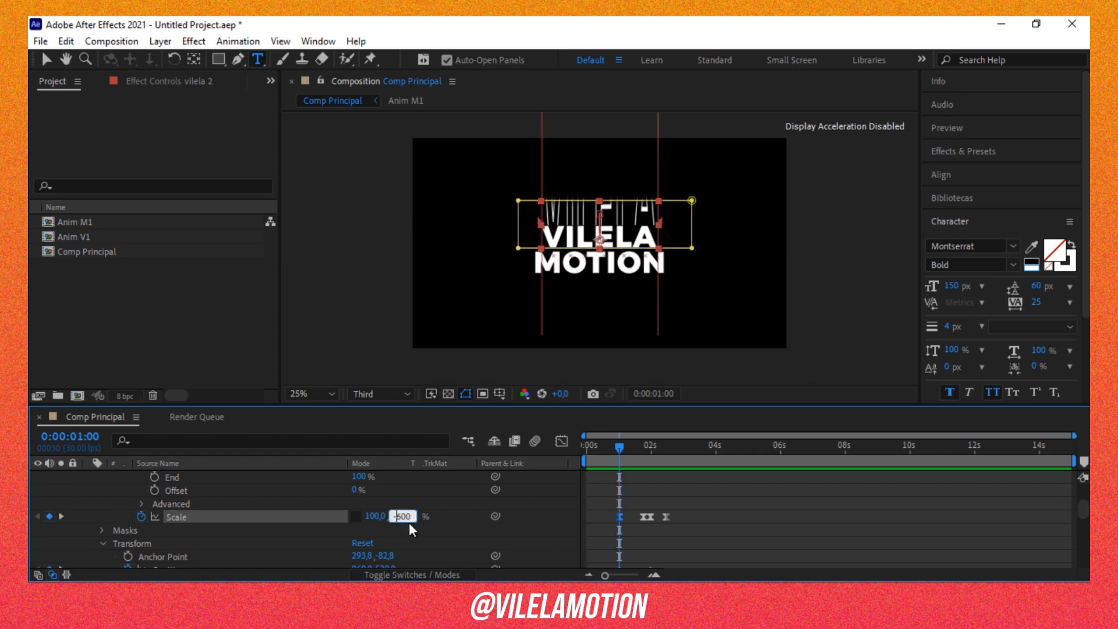
{"action": "key", "text": "Return"}
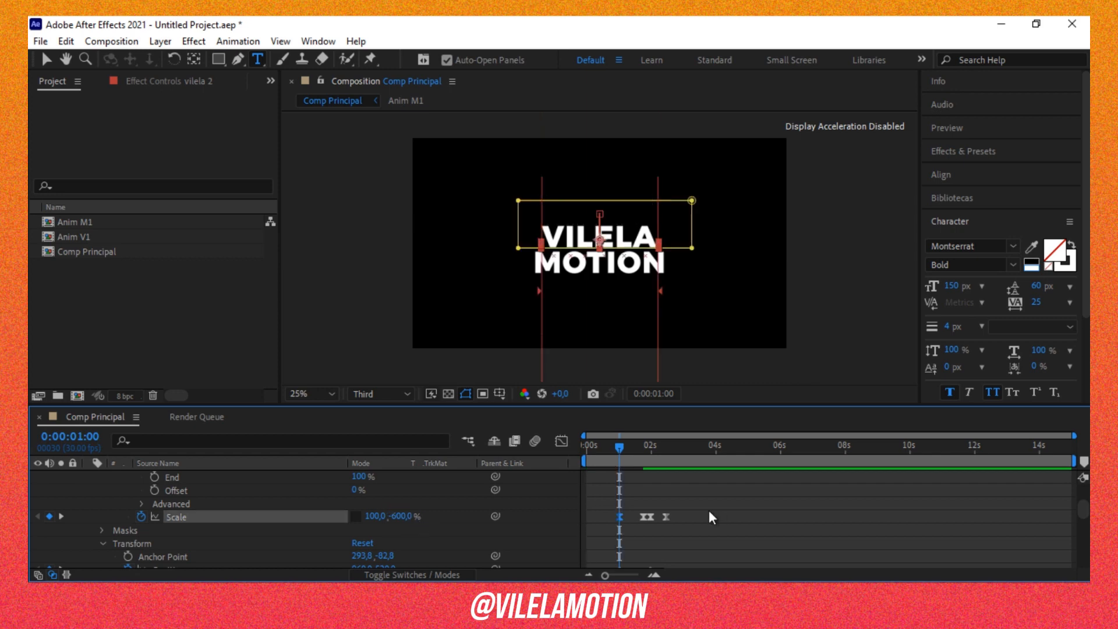
Preview the composition repeatedly to check how the VILELA outline emerges and stretches around 0:00:01:00 to 0:00:02:00.
{"action": "key", "text": "space"}
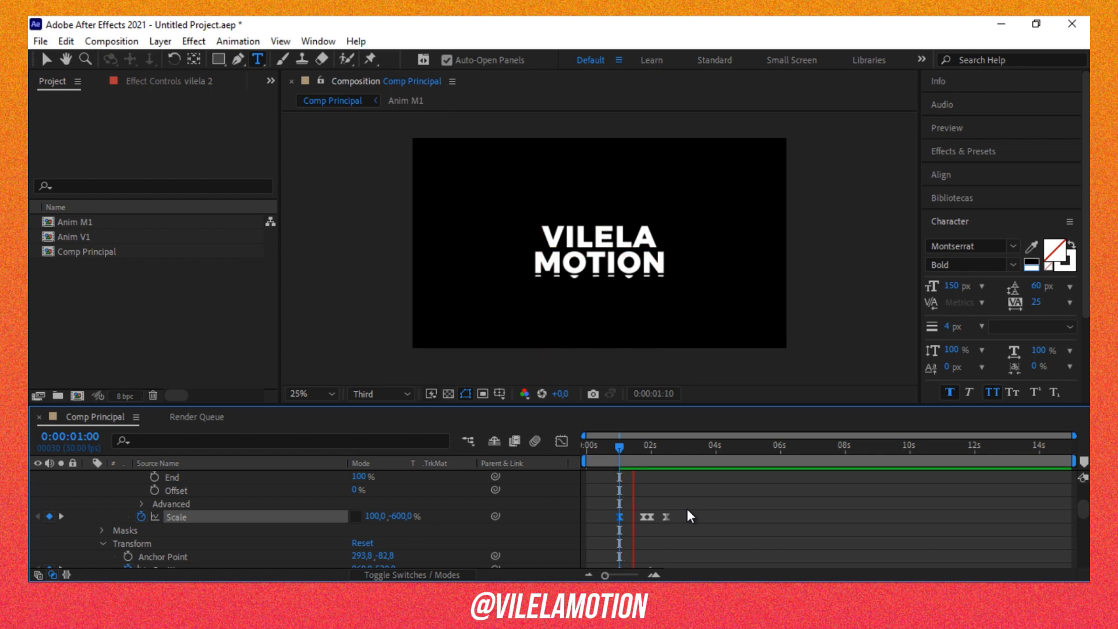
{"action": "key", "text": "space"}
{"action": "left_click", "coordinate": [606, 458]}
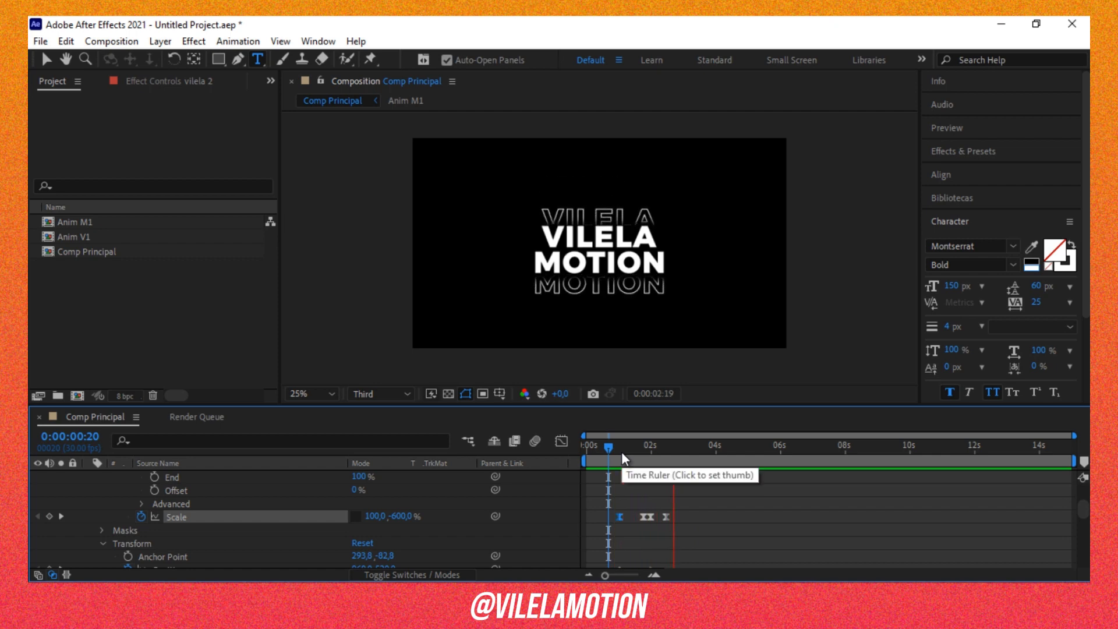
{"action": "left_click", "coordinate": [584, 459]}
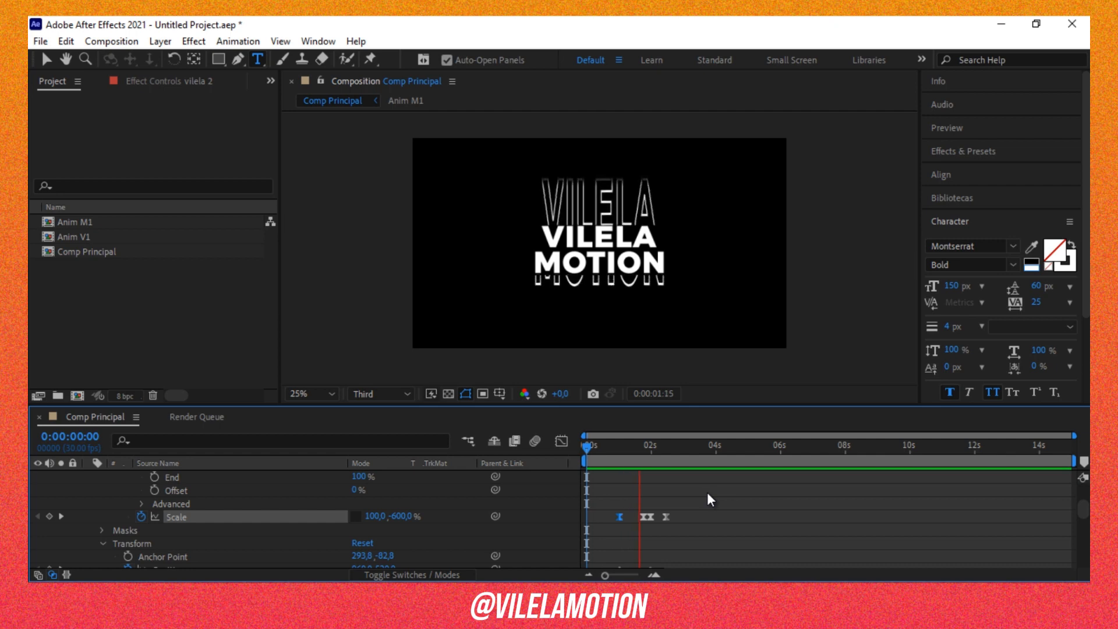
{"action": "left_click", "coordinate": [647, 462]}
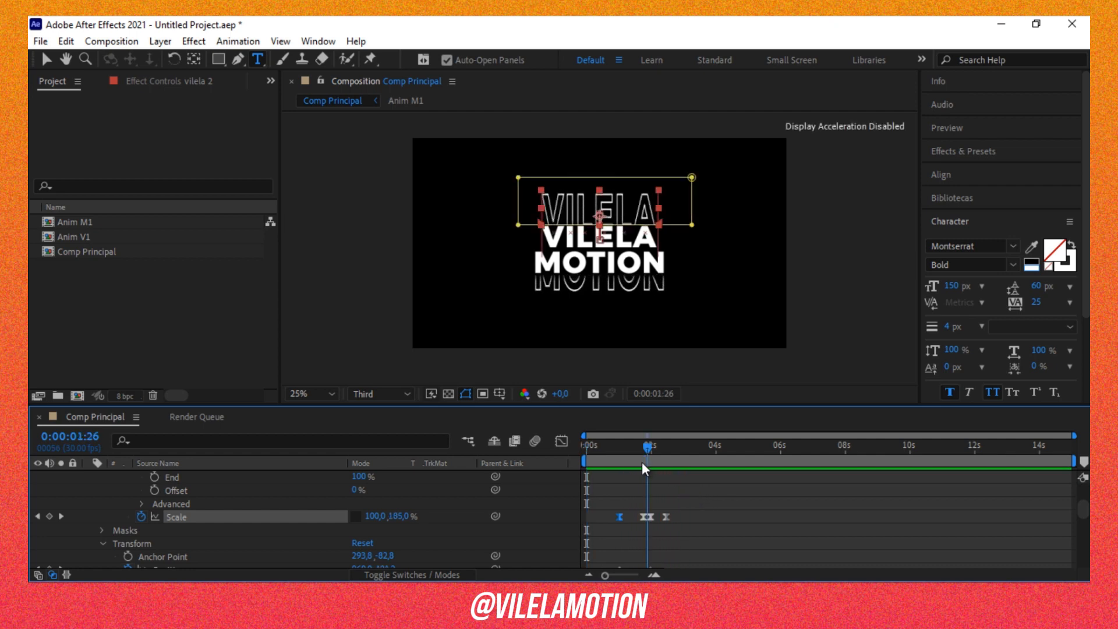
{"action": "left_click_drag", "start_coordinate": [643, 464], "coordinate": [594, 473]}
{"action": "key", "text": "space"}
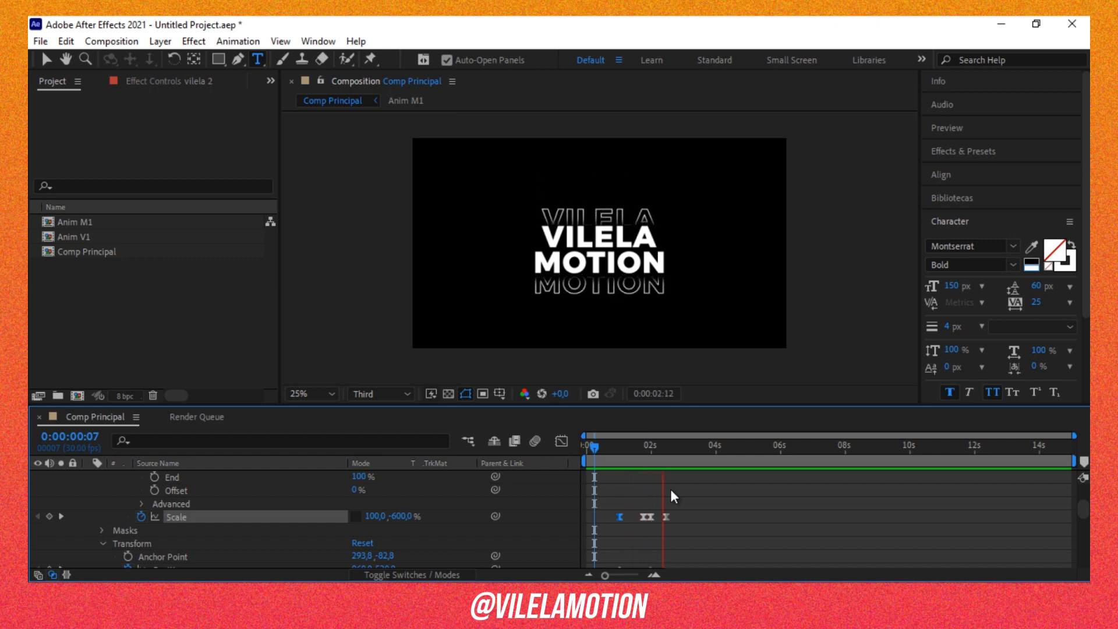
Reduce the vertical Scale of vilela 2's 0:00:01:23 keyframe to 200%.
{"action": "mouse_move", "coordinate": [627, 444]}
{"action": "left_mouse_down"}
{"action": "mouse_move", "coordinate": [648, 449]}
{"action": "mouse_move", "coordinate": [639, 455]}
{"action": "left_mouse_up"}
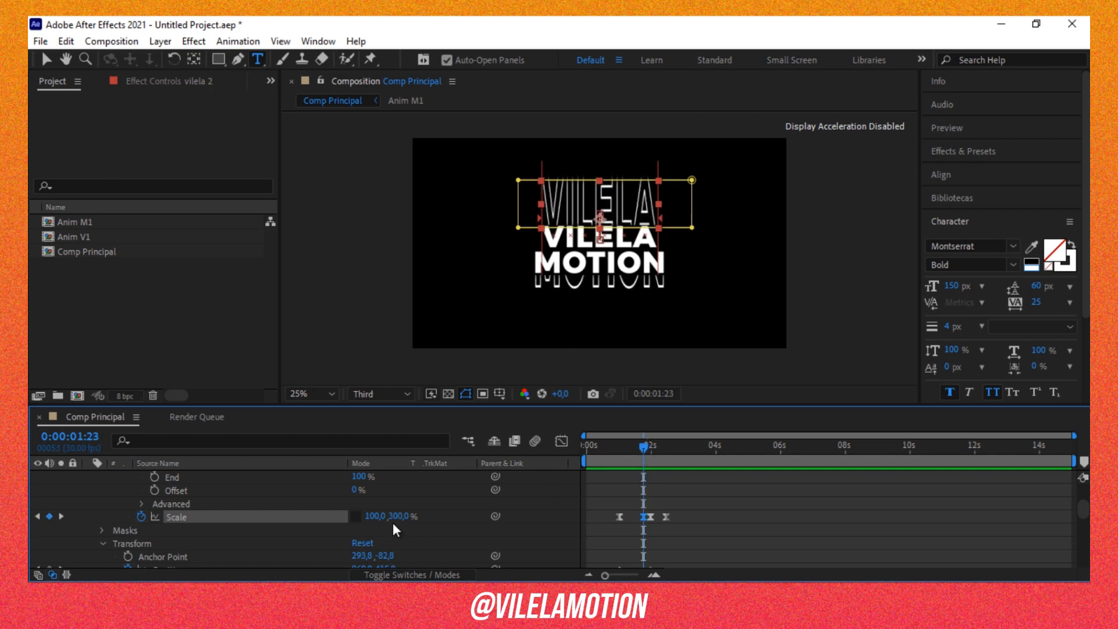
{"action": "left_click_drag", "start_coordinate": [396, 516], "coordinate": [354, 551]}
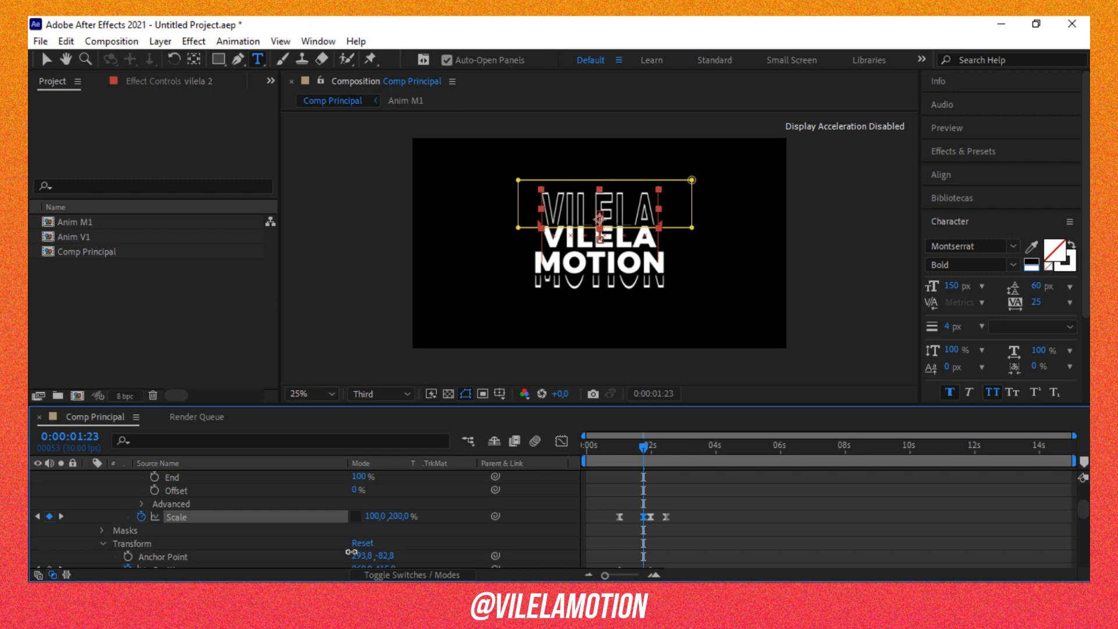
{"action": "left_click", "coordinate": [398, 516]}
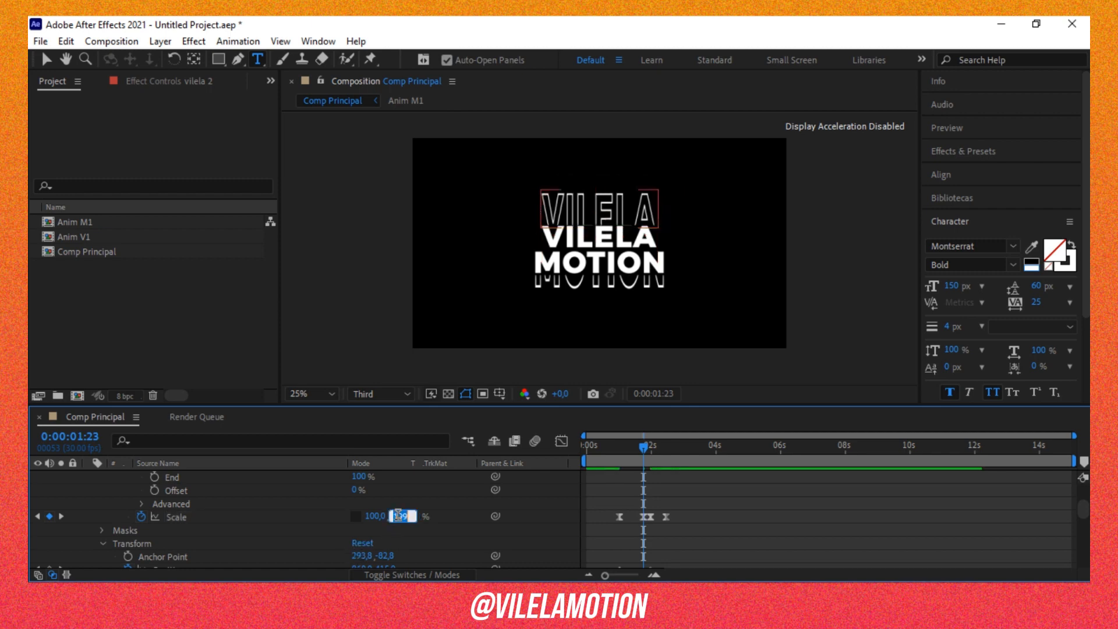
{"action": "type", "text": "200"}
{"action": "key", "text": "Return"}
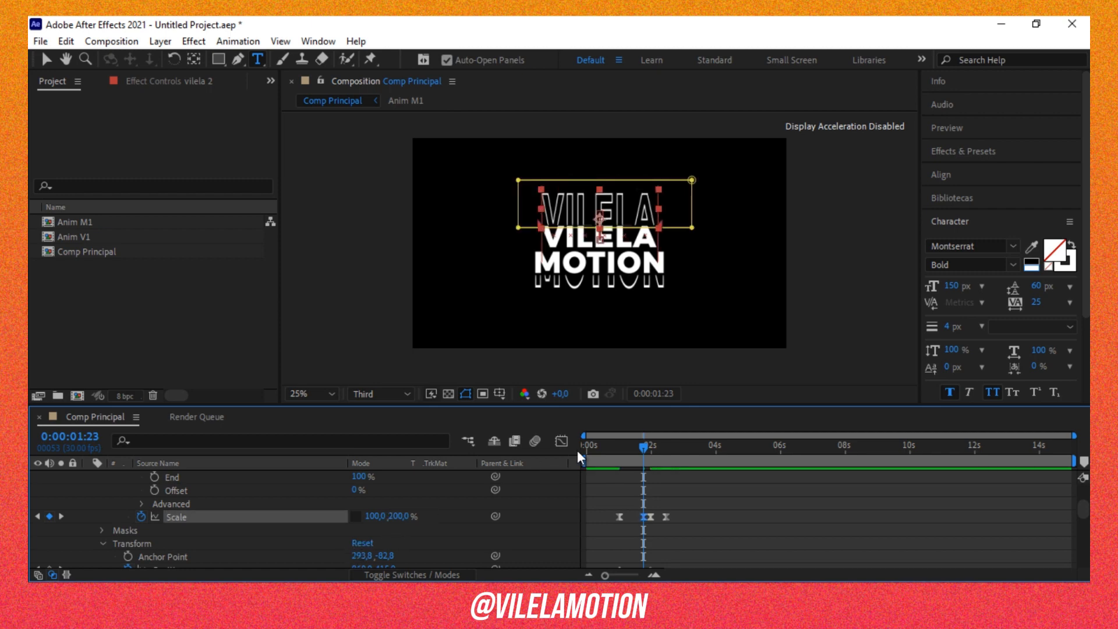
Play the composition from the start to check the stretching of both the VILELA and MOTION outlines.
{"action": "scroll", "coordinate": [648, 502], "scroll_direction": "down", "scroll_amount": 2}
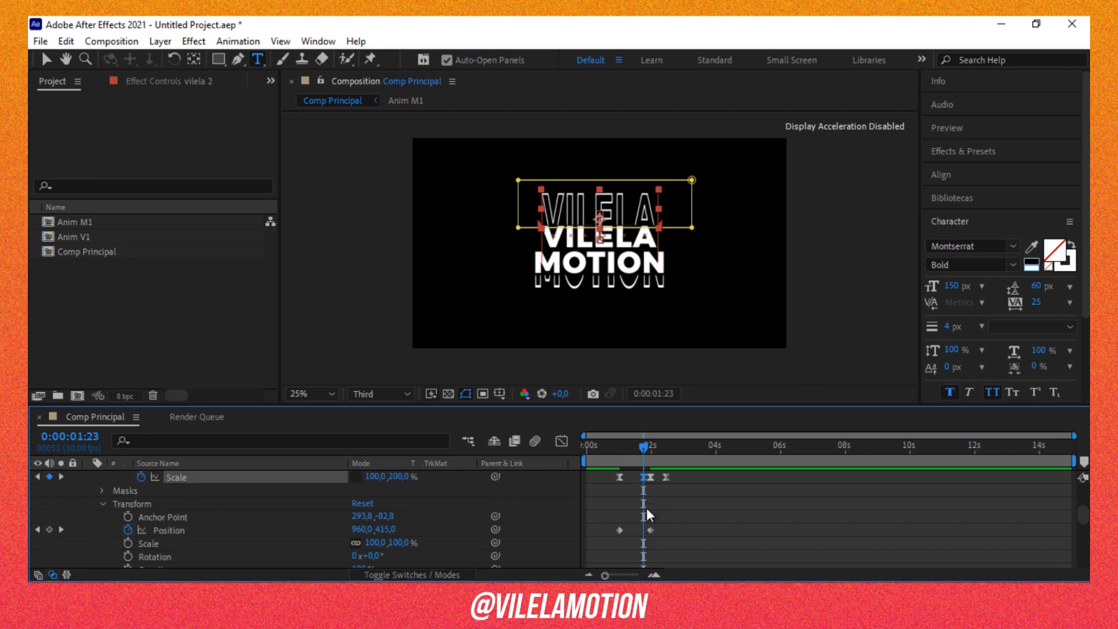
{"action": "scroll", "coordinate": [645, 508], "scroll_direction": "up", "scroll_amount": 5}
{"action": "scroll", "coordinate": [645, 507], "scroll_direction": "up", "scroll_amount": 10}
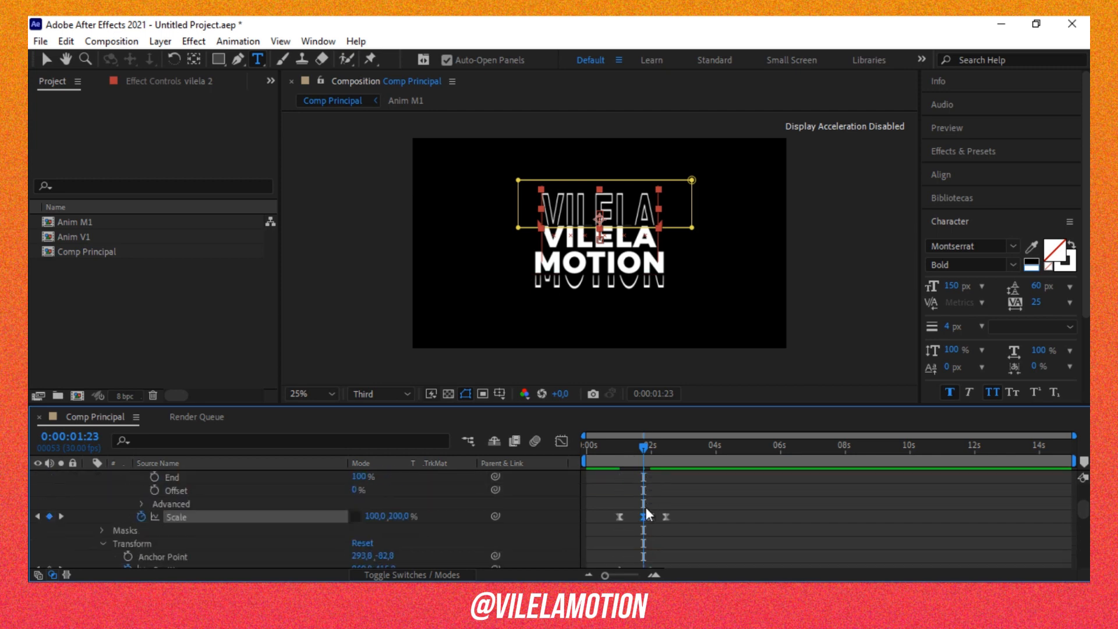
{"action": "key", "text": "Return"}
{"action": "scroll", "coordinate": [637, 505], "scroll_direction": "down", "scroll_amount": 2}
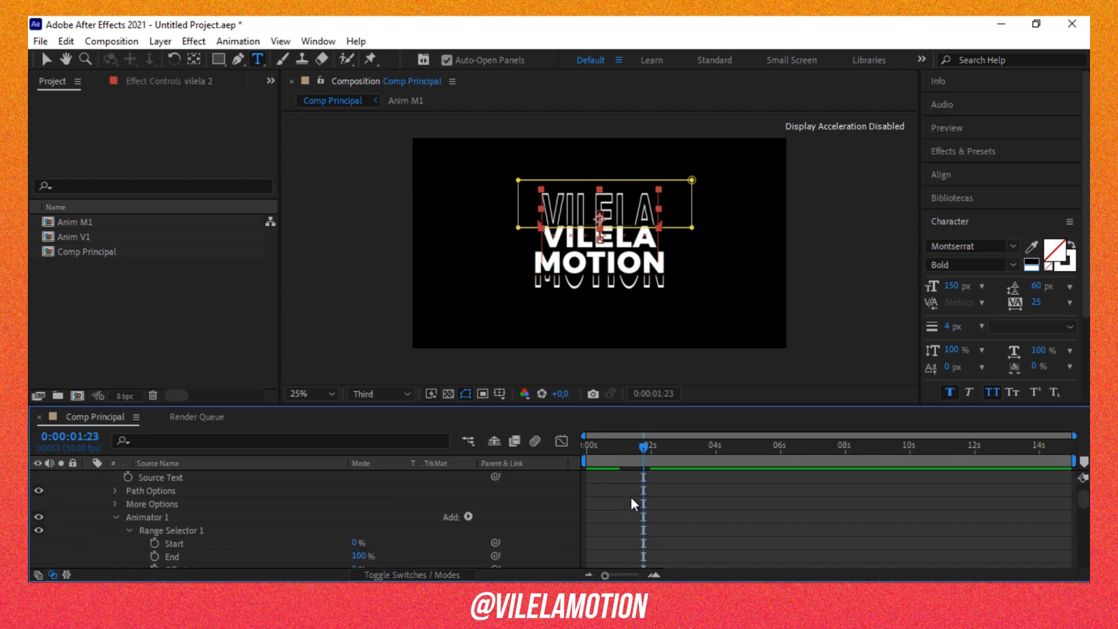
{"action": "left_click", "coordinate": [609, 452]}
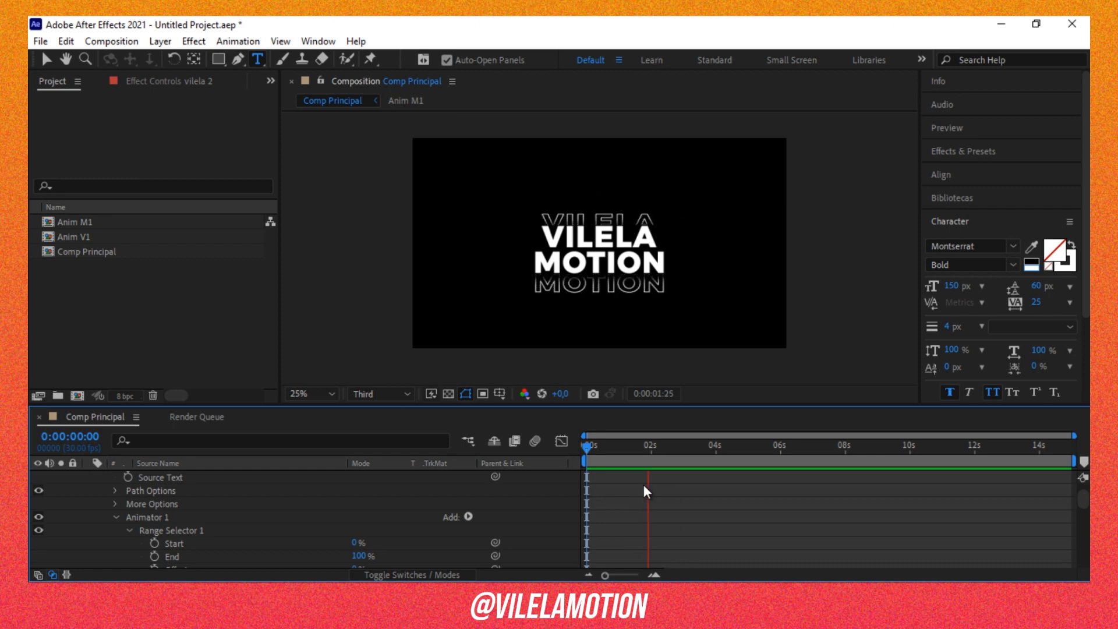
{"action": "left_click_drag", "start_coordinate": [649, 448], "coordinate": [589, 467]}
{"action": "key", "text": "space"}
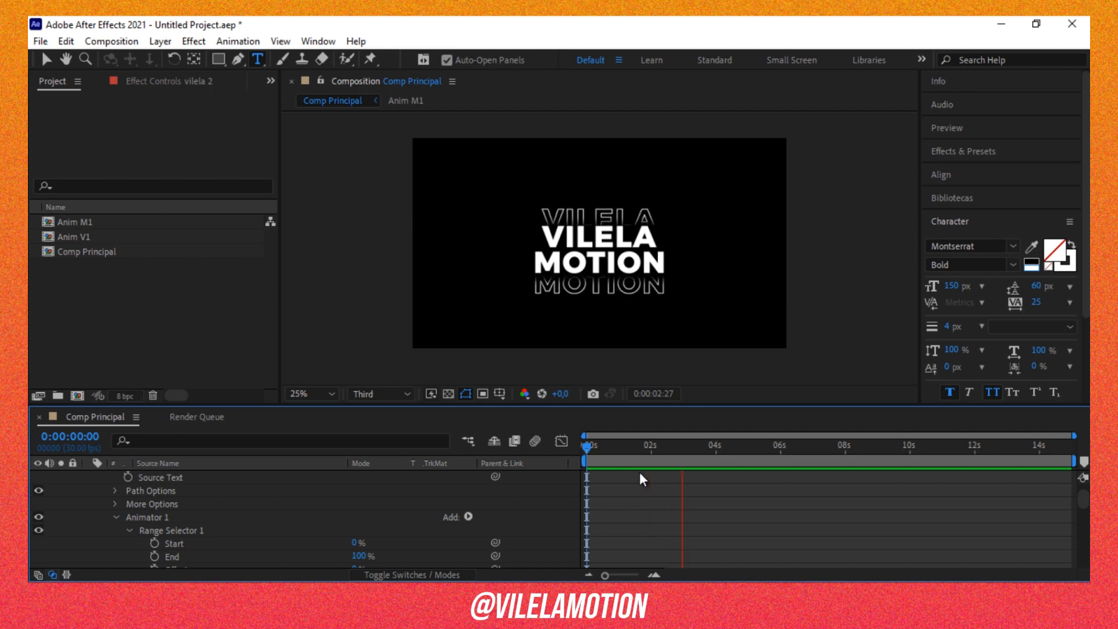
Copy the motion layer's animator Scale keyframe near 0:00:02:00 to 0:00:03:00, setting the scale there to 100, 70%.
{"action": "key", "text": "space"}
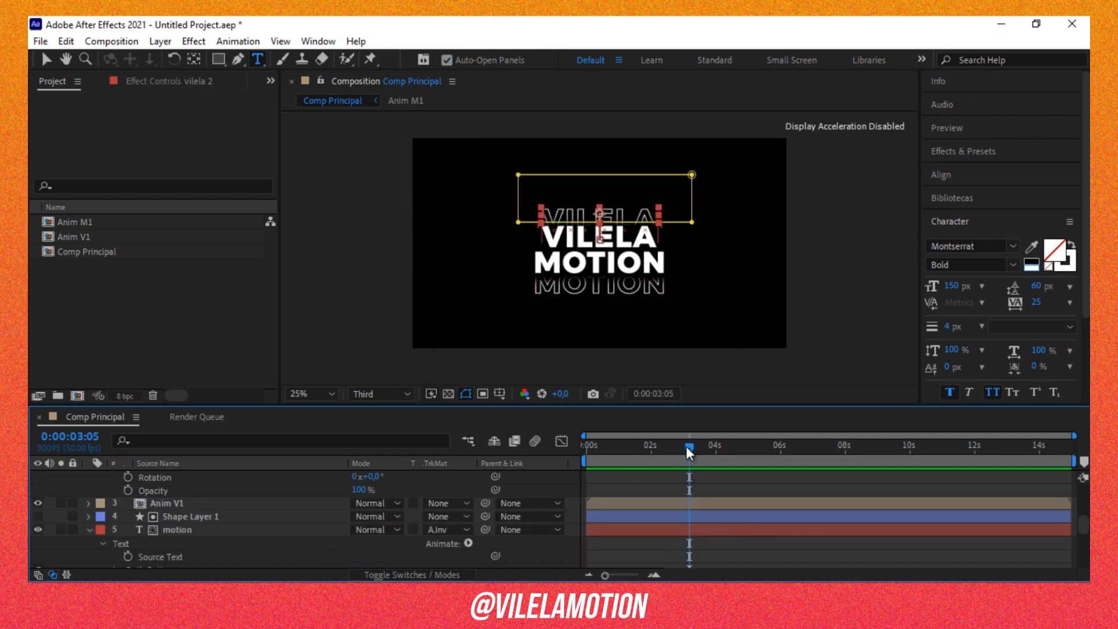
{"action": "left_click_drag", "start_coordinate": [686, 446], "coordinate": [680, 446]}
{"action": "scroll", "coordinate": [715, 481], "scroll_direction": "down", "scroll_amount": 3}
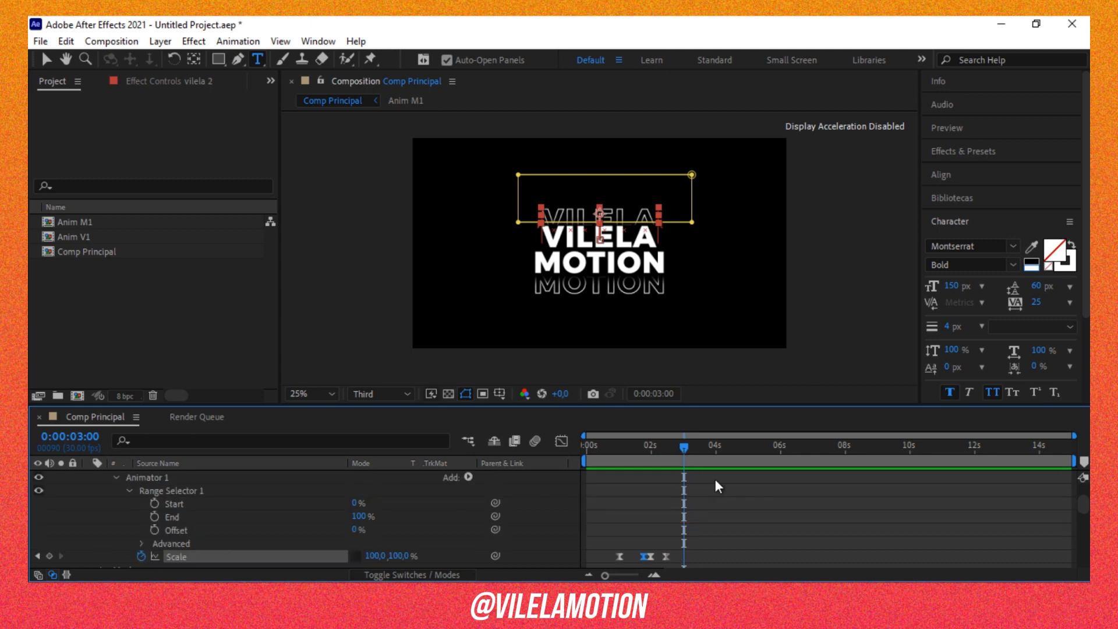
{"action": "scroll", "coordinate": [718, 486], "scroll_direction": "up", "scroll_amount": 4}
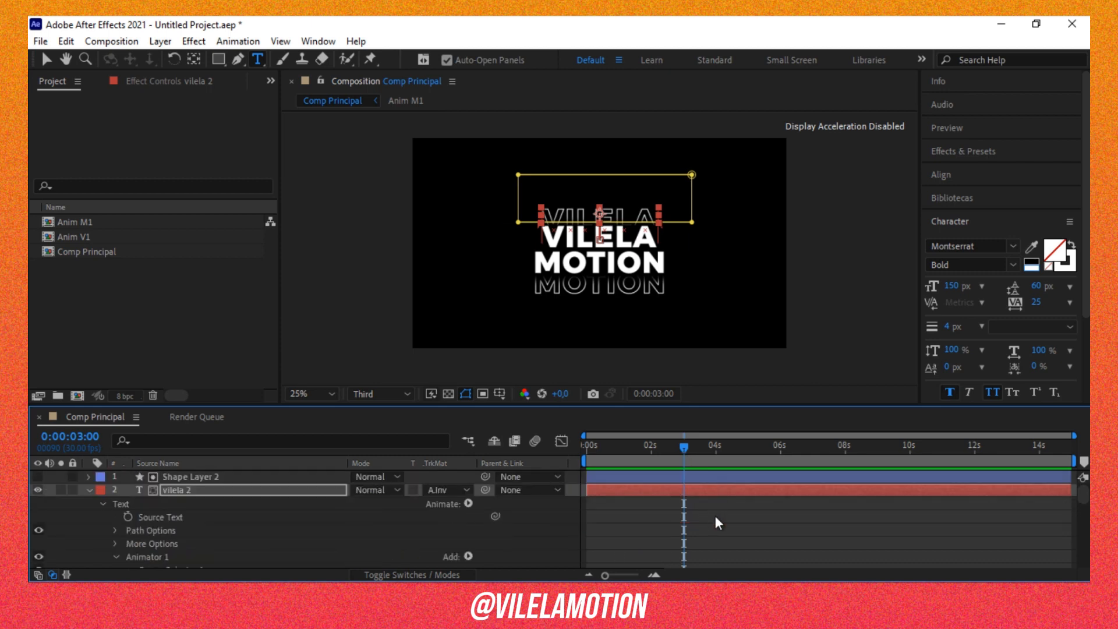
{"action": "scroll", "coordinate": [715, 515], "scroll_direction": "down", "scroll_amount": 4}
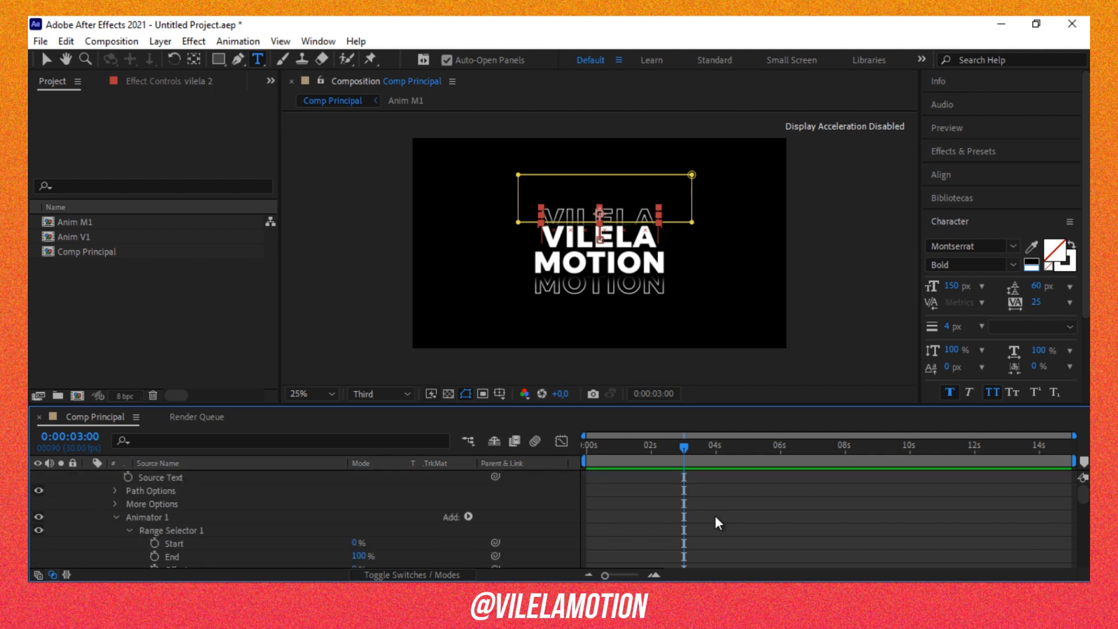
{"action": "scroll", "coordinate": [715, 515], "scroll_direction": "up", "scroll_amount": 4}
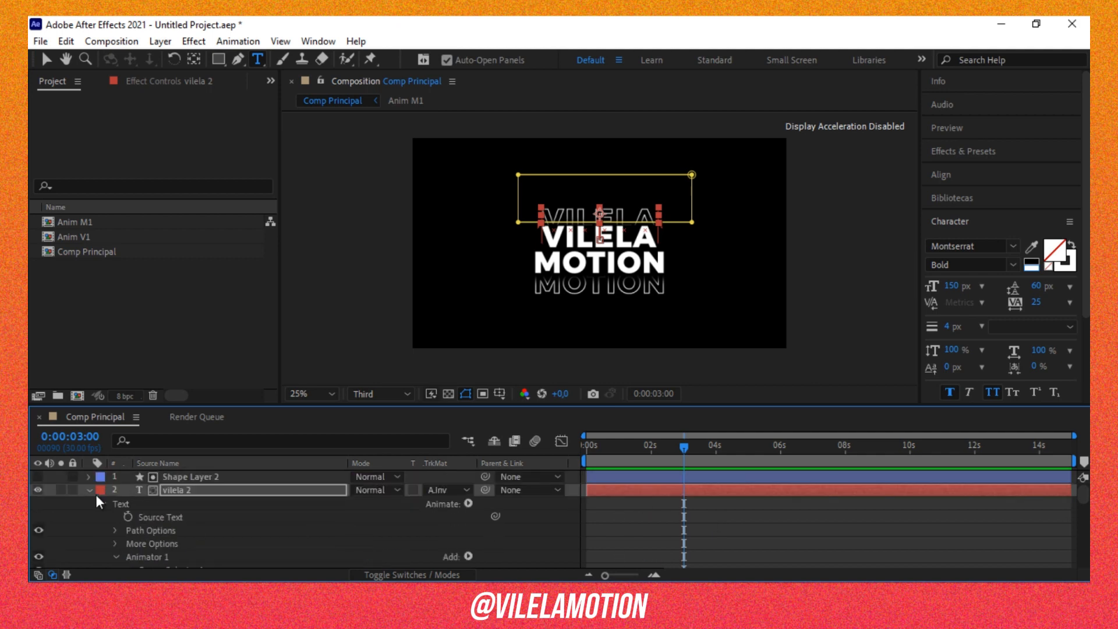
{"action": "scroll", "coordinate": [710, 508], "scroll_direction": "down", "scroll_amount": 10}
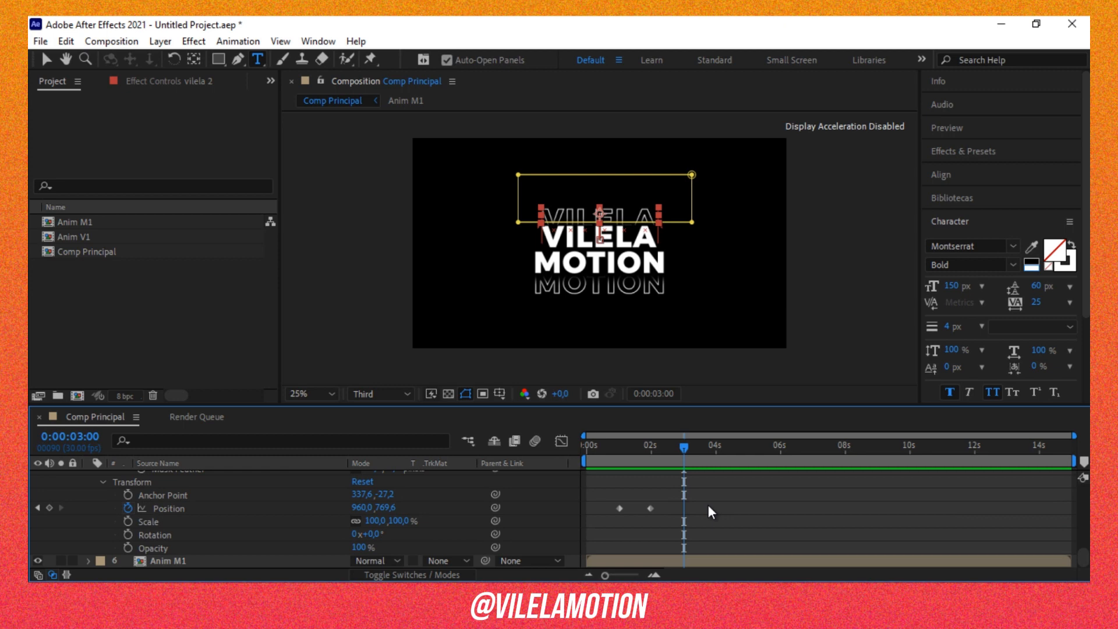
{"action": "scroll", "coordinate": [704, 505], "scroll_direction": "up", "scroll_amount": 8}
{"action": "scroll", "coordinate": [700, 506], "scroll_direction": "down", "scroll_amount": 5}
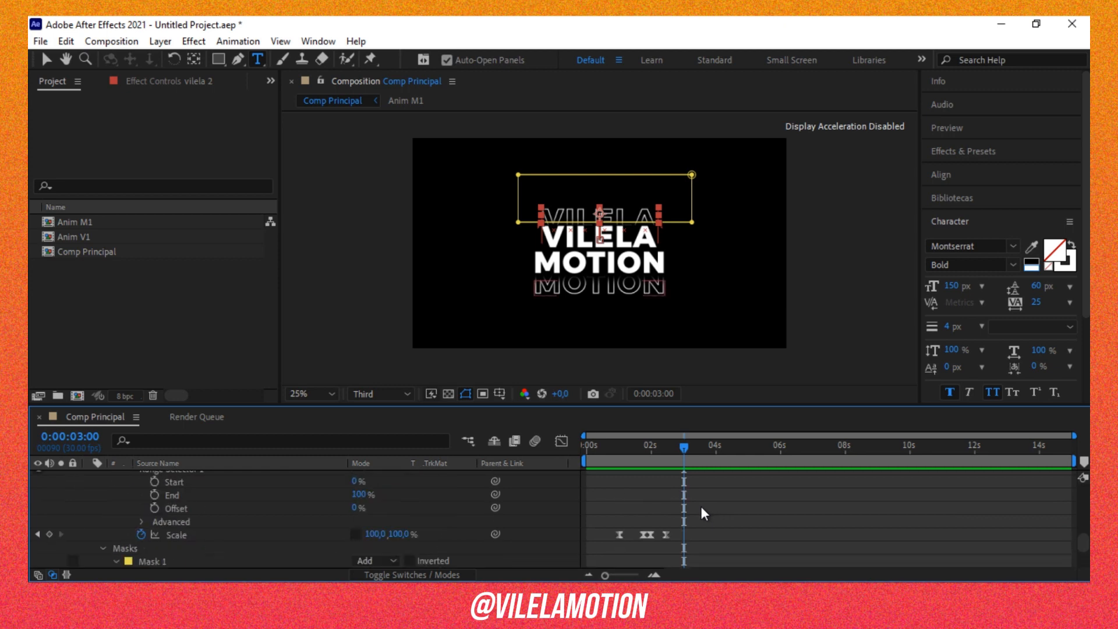
{"action": "scroll", "coordinate": [701, 507], "scroll_direction": "down", "scroll_amount": 1}
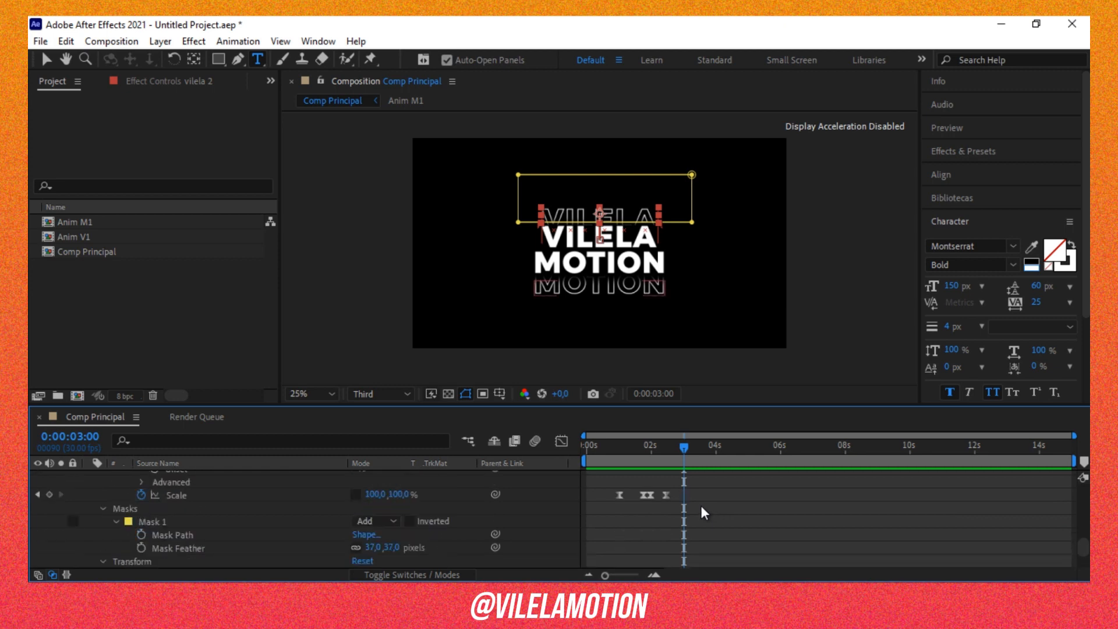
{"action": "scroll", "coordinate": [702, 507], "scroll_direction": "down", "scroll_amount": 1}
{"action": "scroll", "coordinate": [698, 504], "scroll_direction": "up", "scroll_amount": 1}
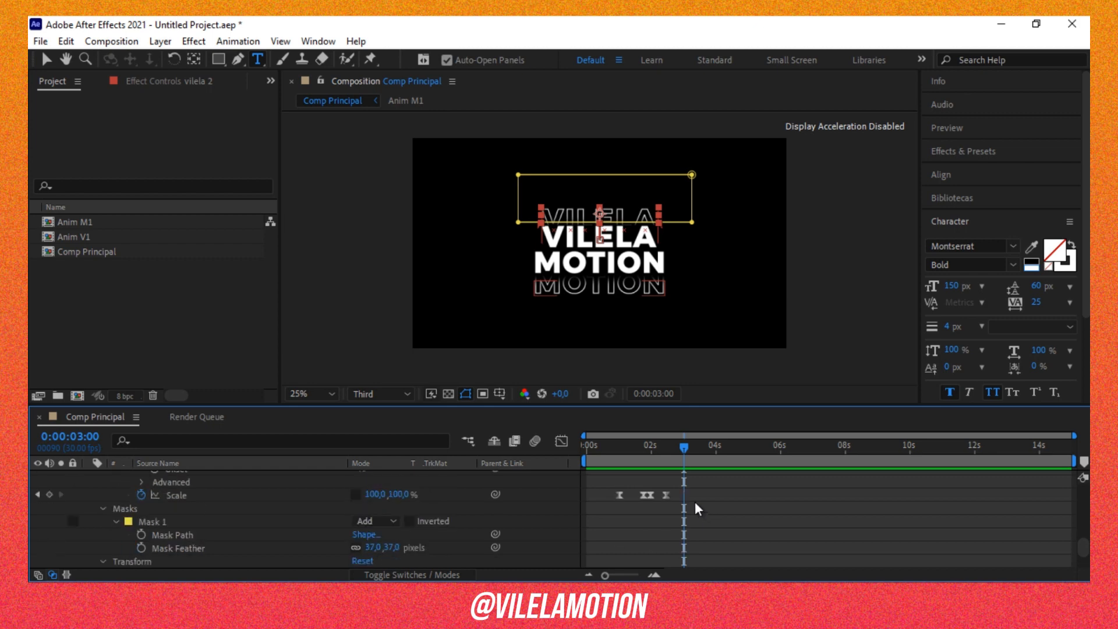
{"action": "left_click", "coordinate": [651, 495]}
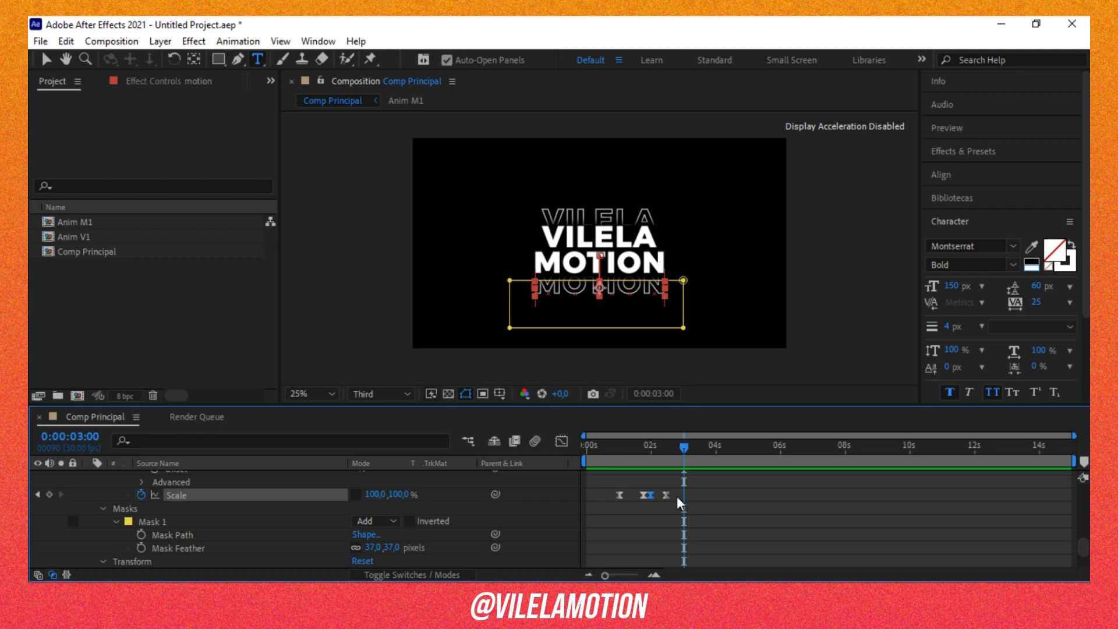
{"action": "key", "text": "ctrl+v"}
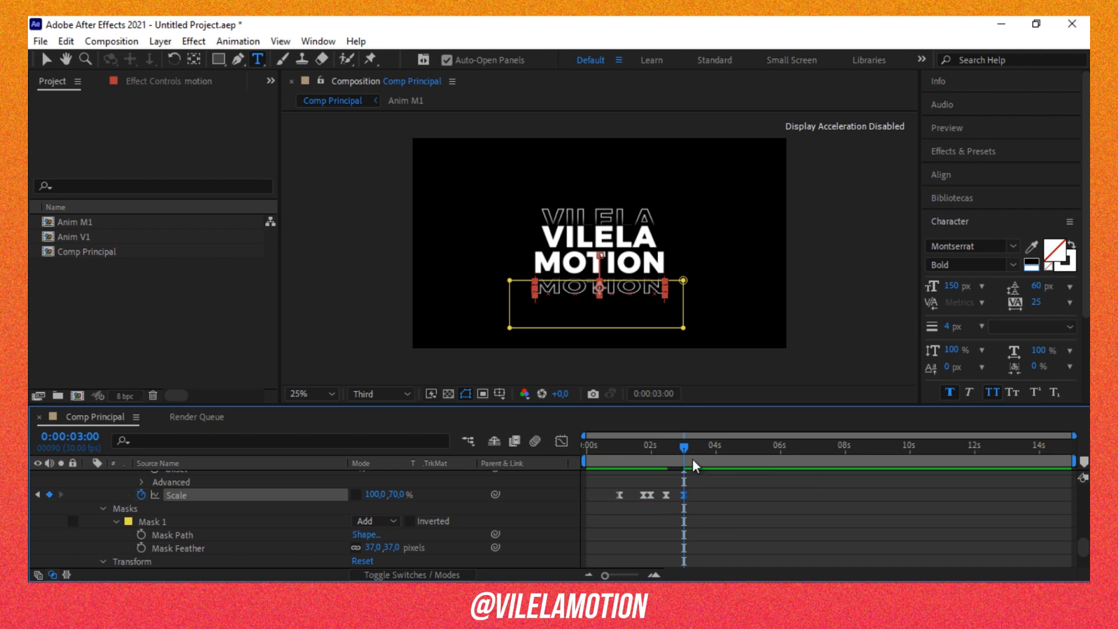
Duplicate the motion layer's 100, 300% animator Scale keyframe at 0:00:03:07.
{"action": "left_click", "coordinate": [692, 465]}
{"action": "left_click", "coordinate": [643, 495]}
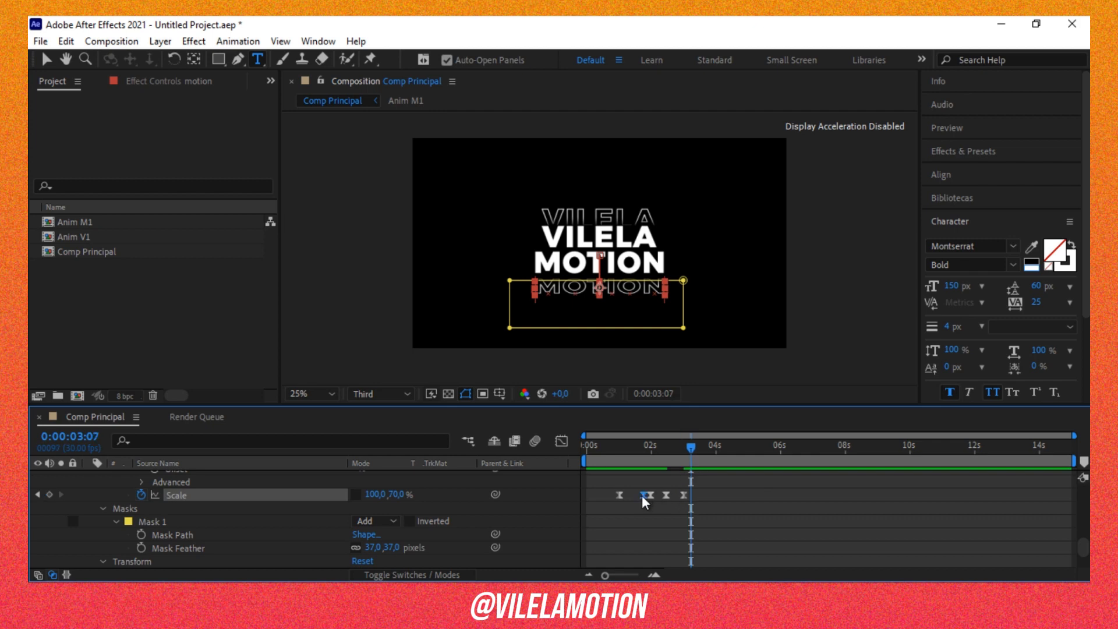
{"action": "key", "text": "ctrl+c"}
{"action": "key", "text": "ctrl+v"}
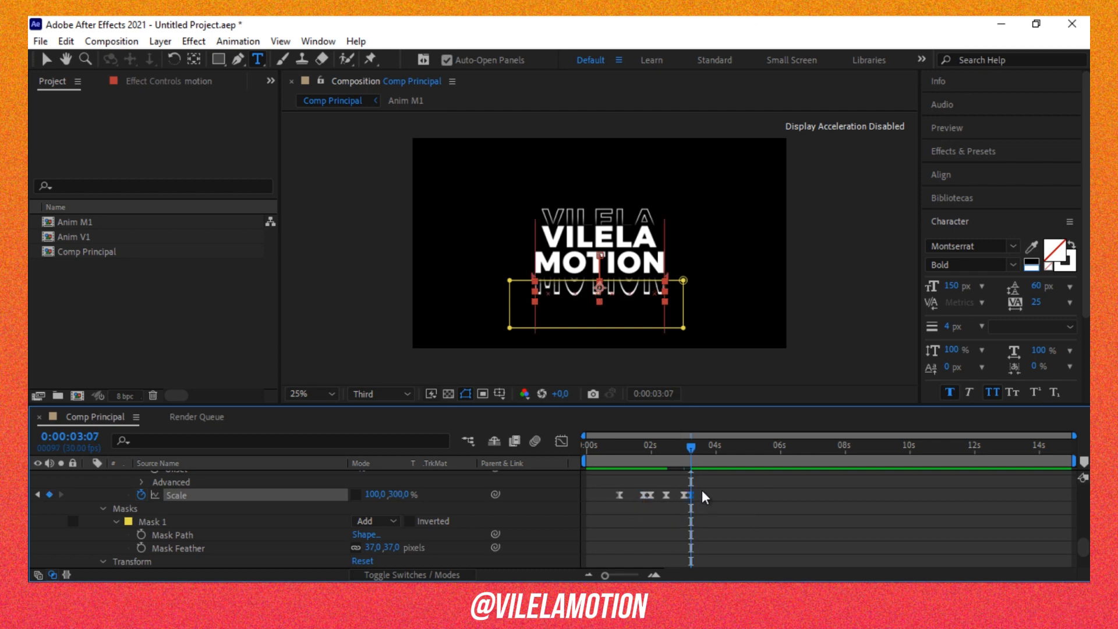
Duplicate motion's 100, 600% animator Scale keyframe from 0:00:01:00 at 0:00:03:23 and preview the closing stretch.
{"action": "left_click", "coordinate": [703, 460]}
{"action": "left_click_drag", "start_coordinate": [706, 462], "coordinate": [708, 461]}
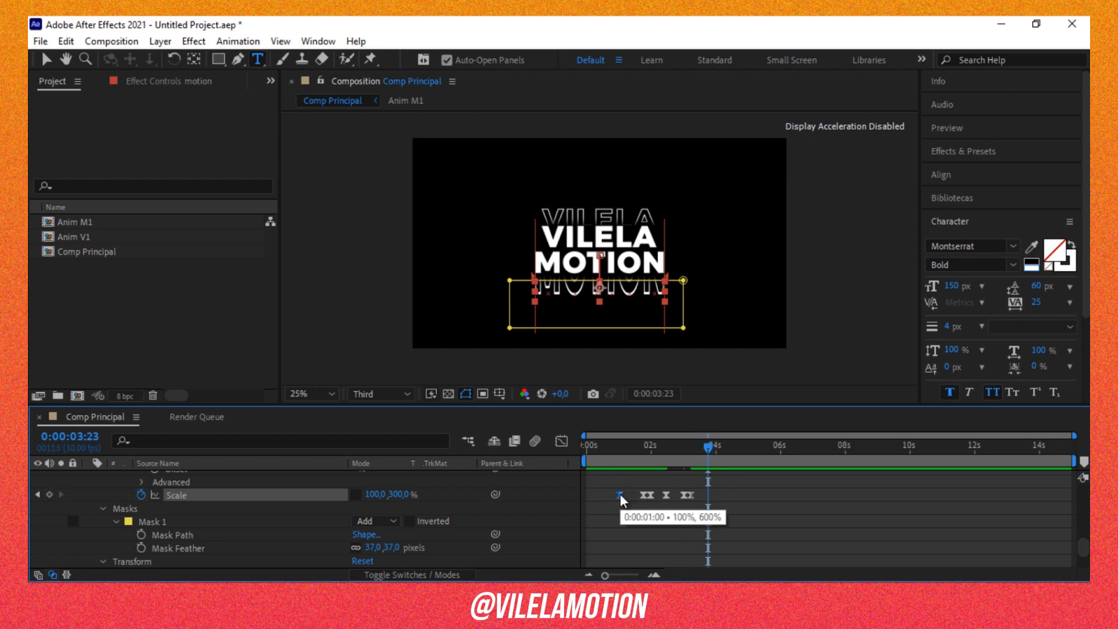
{"action": "key", "text": "ctrl+c"}
{"action": "key", "text": "ctrl+v"}
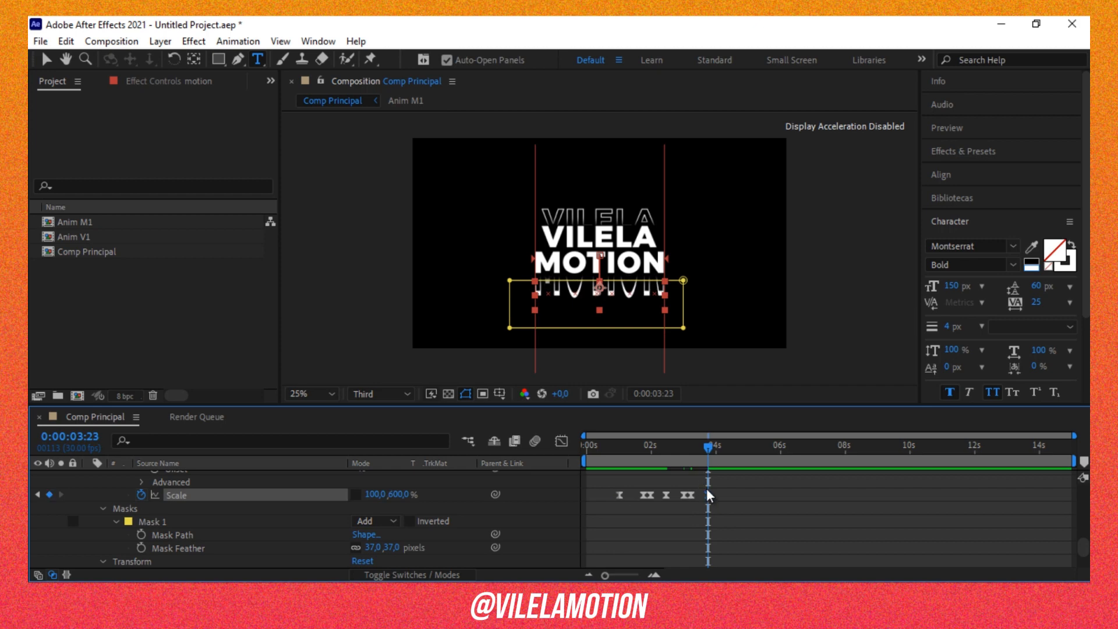
{"action": "left_click_drag", "start_coordinate": [689, 461], "coordinate": [642, 466]}
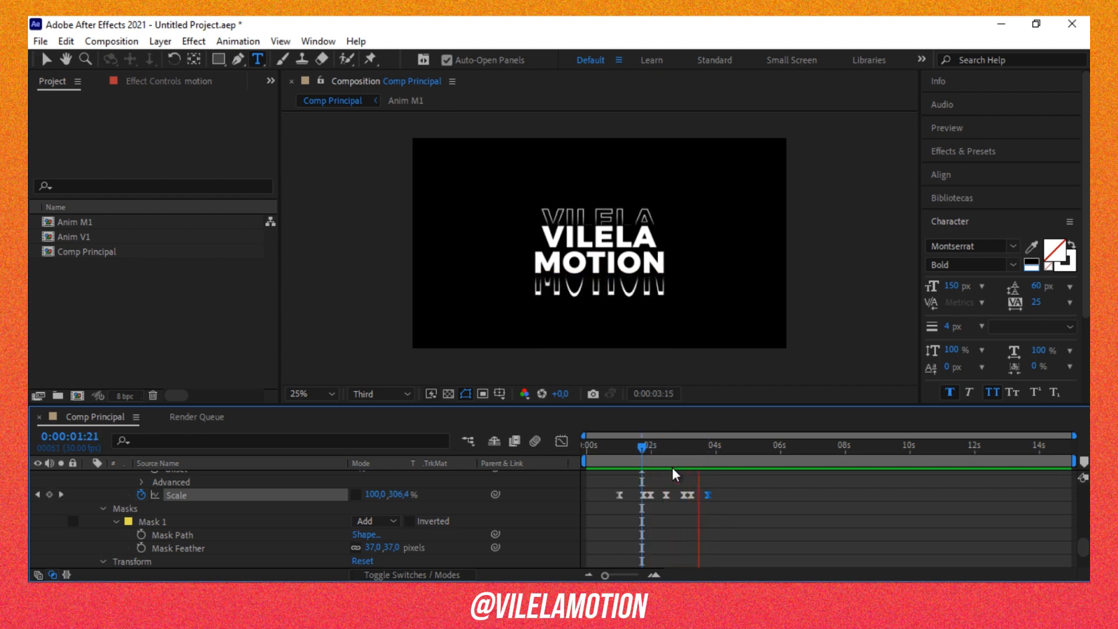
Copy the motion layer's first Position keyframe (960, 600) to 0:00:04:00.
{"action": "left_click_drag", "start_coordinate": [721, 460], "coordinate": [715, 459]}
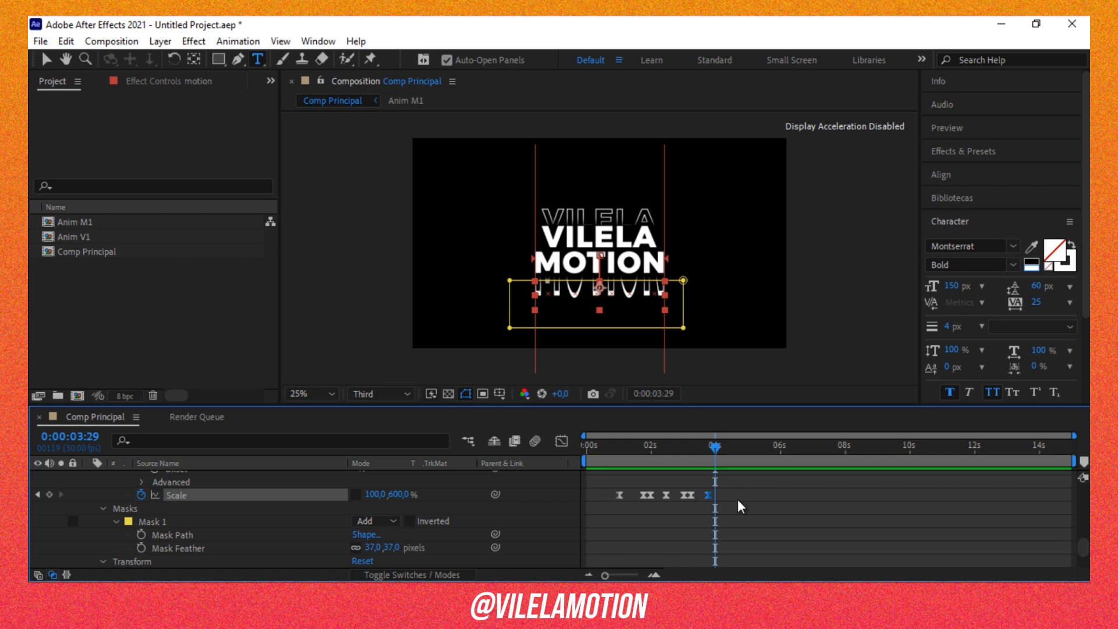
{"action": "scroll", "coordinate": [737, 499], "scroll_direction": "down", "scroll_amount": 1}
{"action": "key", "text": "Page_Down"}
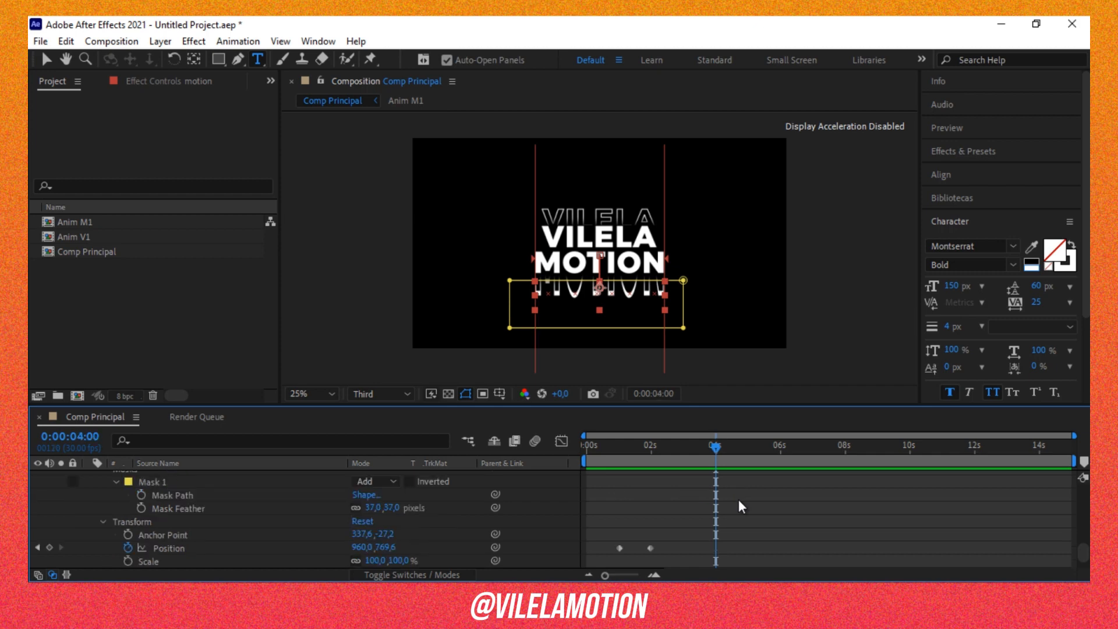
{"action": "scroll", "coordinate": [737, 497], "scroll_direction": "down", "scroll_amount": 1}
{"action": "left_click", "coordinate": [651, 507]}
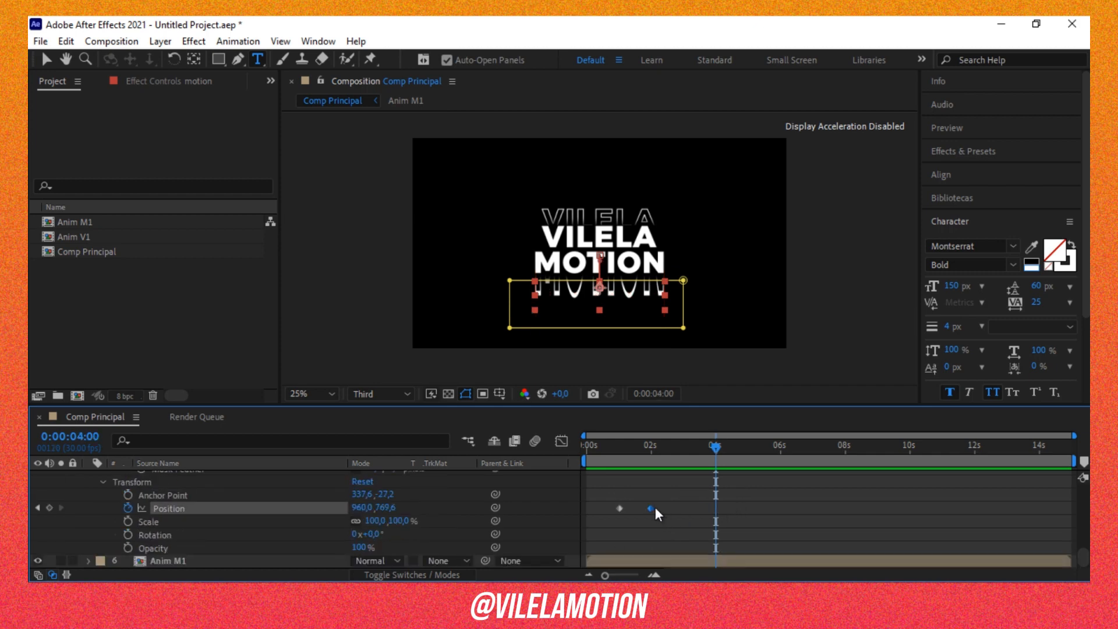
{"action": "left_click", "coordinate": [620, 509]}
{"action": "key", "text": "ctrl+c"}
{"action": "key", "text": "ctrl+v"}
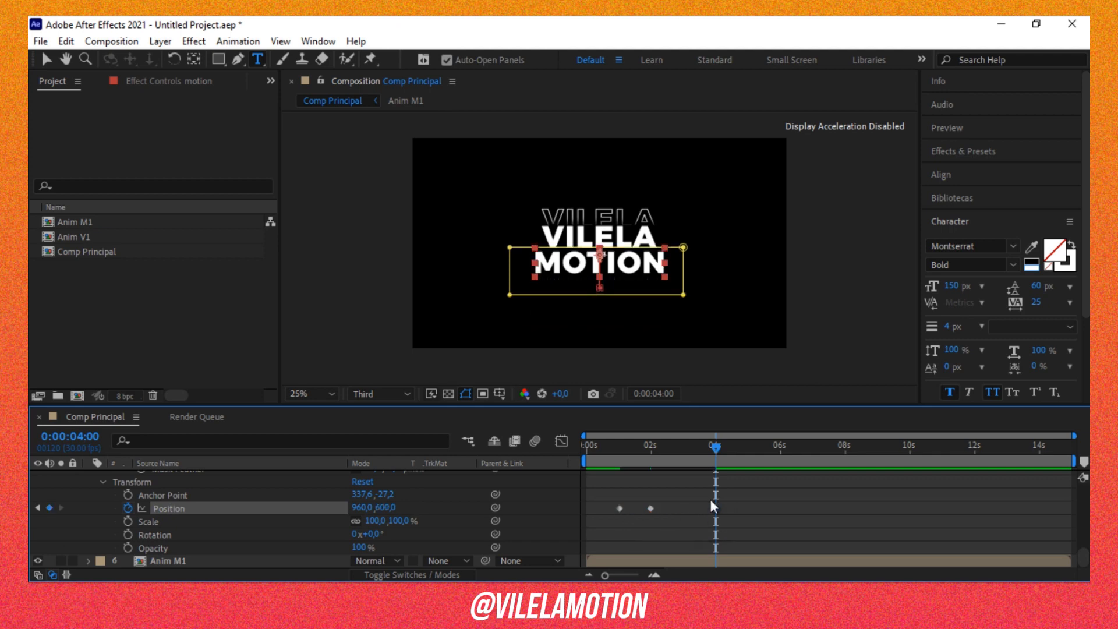
Copy motion's 0:00:01:29 Position keyframe (960, 769.6) to 0:00:03:23, in line with the last Scale keyframe.
{"action": "left_click_drag", "start_coordinate": [707, 456], "coordinate": [708, 453]}
{"action": "scroll", "coordinate": [729, 502], "scroll_direction": "up", "scroll_amount": 5}
{"action": "scroll", "coordinate": [723, 500], "scroll_direction": "down", "scroll_amount": 1}
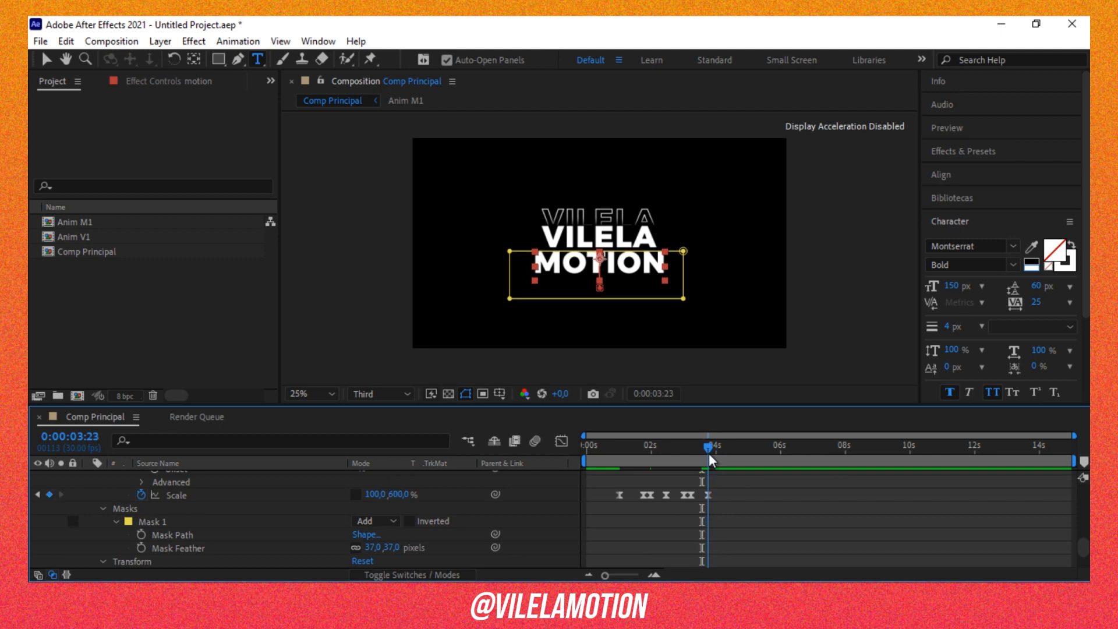
{"action": "scroll", "coordinate": [731, 515], "scroll_direction": "down", "scroll_amount": 2}
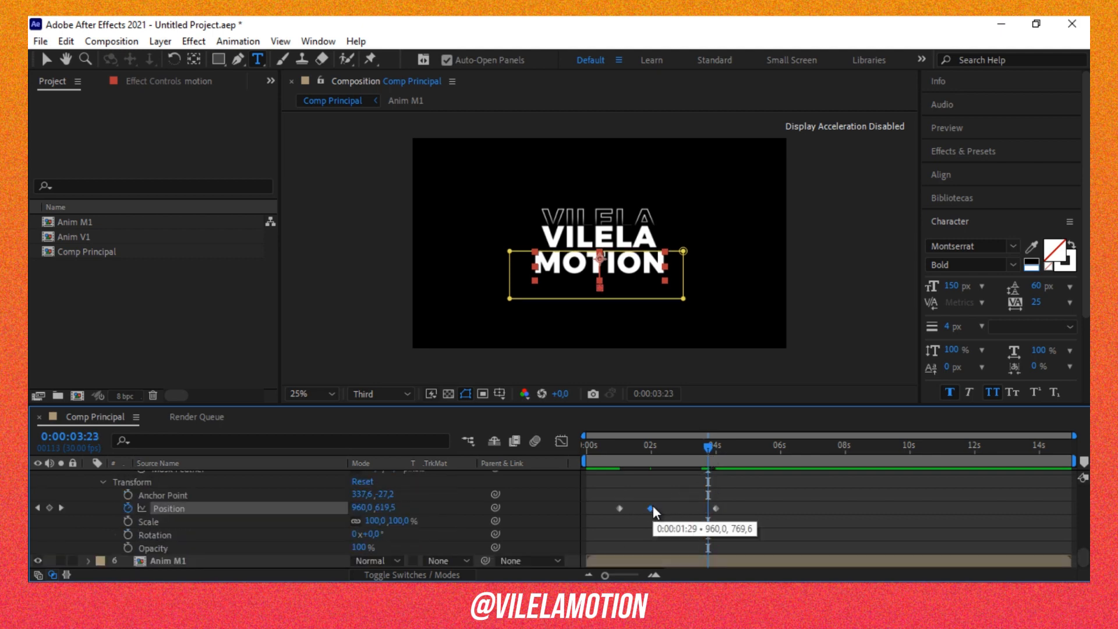
{"action": "key", "text": "ctrl+c"}
{"action": "key", "text": "ctrl+v"}
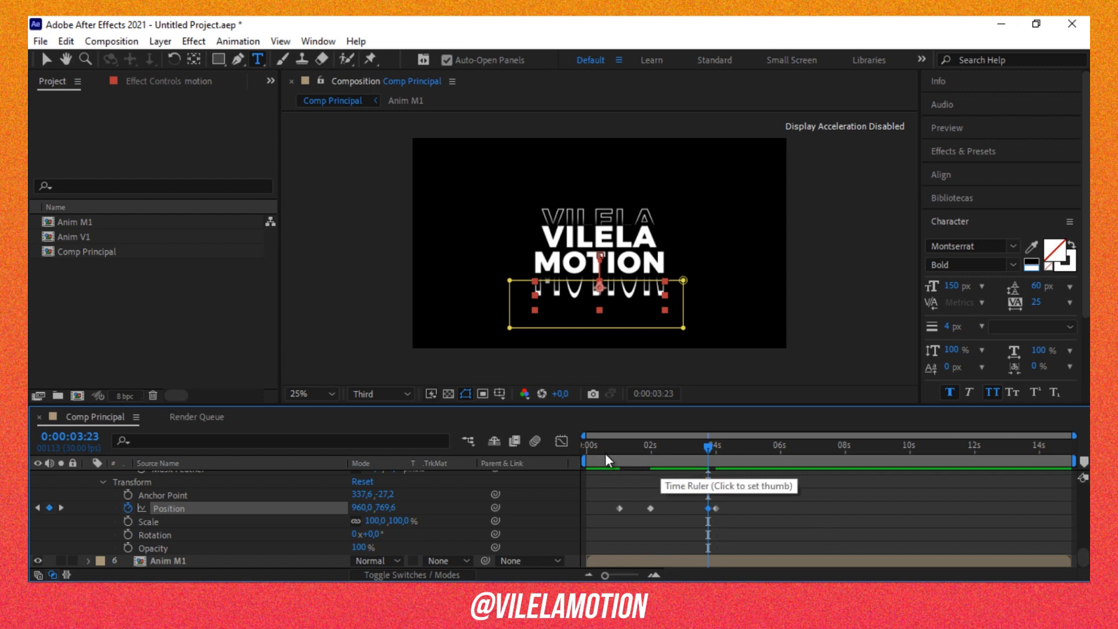
Play the composition from the start to check how the MOTION outline retracts near 0:00:04:00.
{"action": "left_click", "coordinate": [610, 460]}
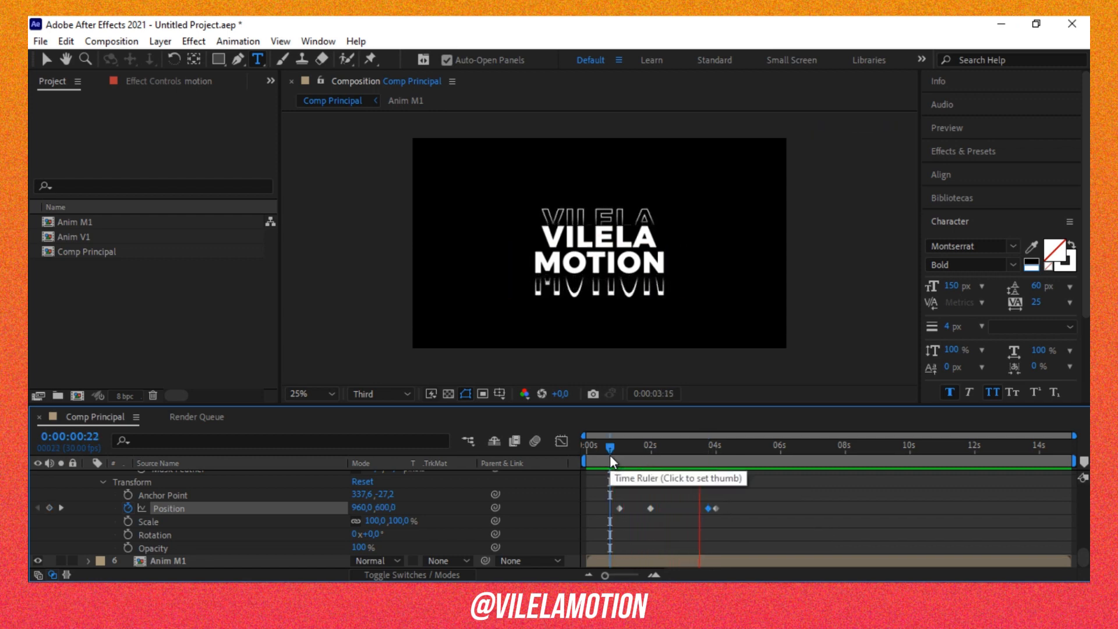
{"action": "left_click_drag", "start_coordinate": [613, 456], "coordinate": [561, 461]}
{"action": "key", "text": "space"}
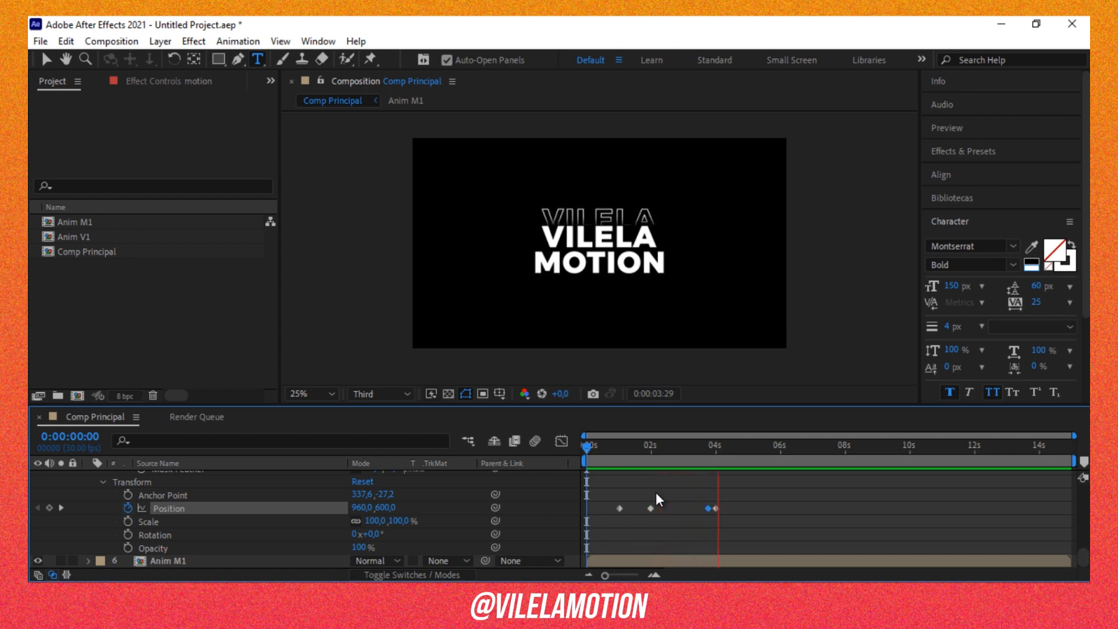
{"action": "key", "text": "space"}
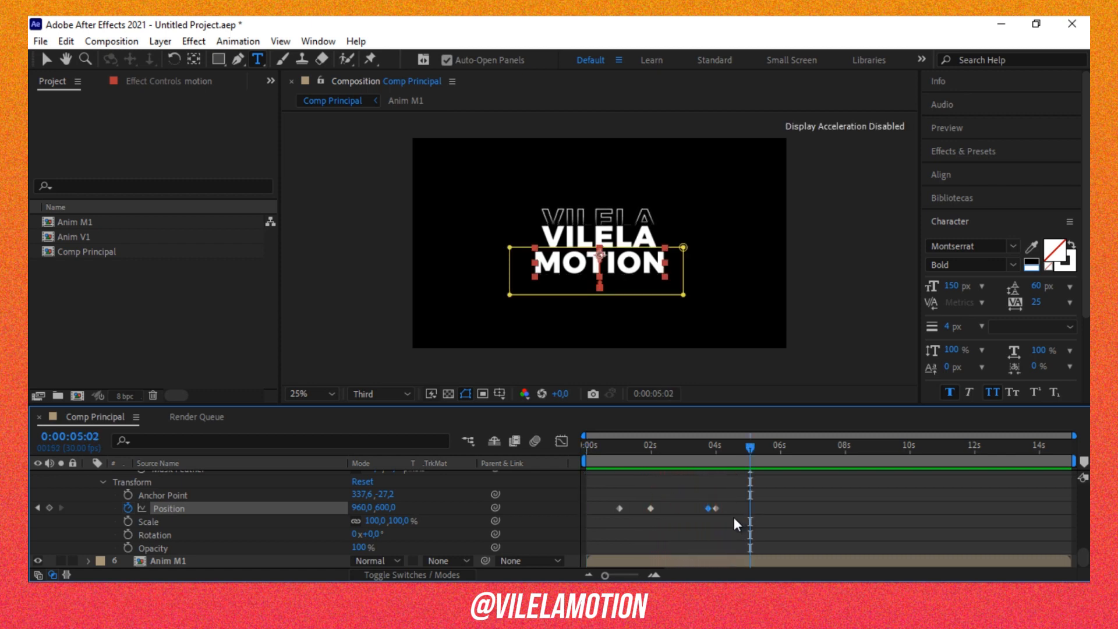
Apply Easy Ease to all four Position keyframes of the motion layer and return to 0:00:00:00.
{"action": "left_click_drag", "start_coordinate": [733, 517], "coordinate": [586, 504]}
{"action": "key", "text": "F9"}
{"action": "key", "text": "Home"}
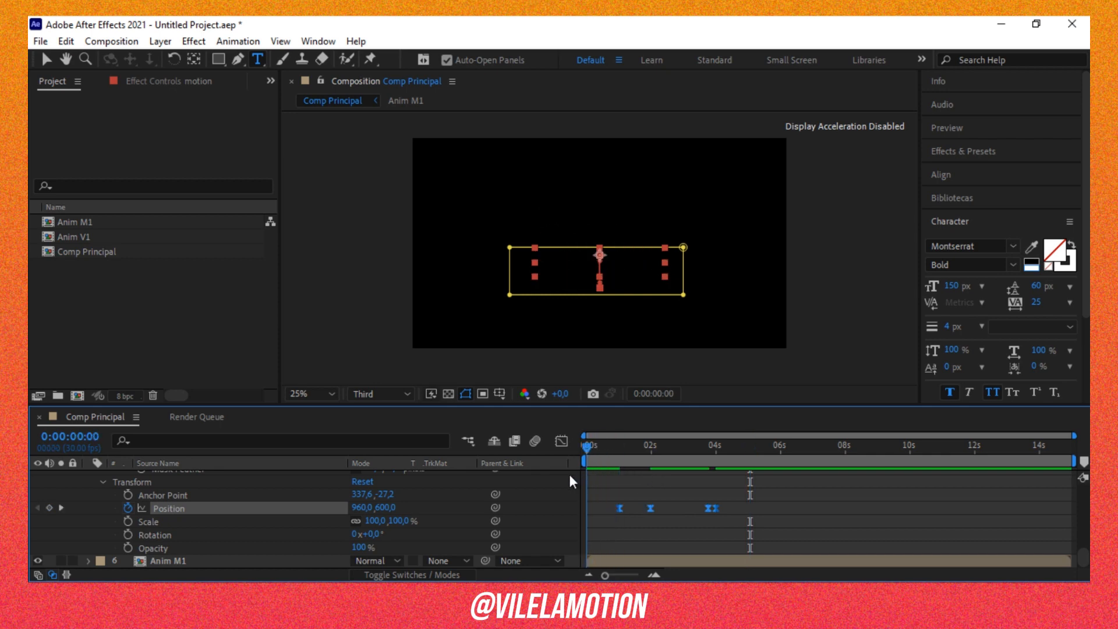
Replay the composition twice to check the eased movement of the MOTION outline.
{"action": "key", "text": "space"}
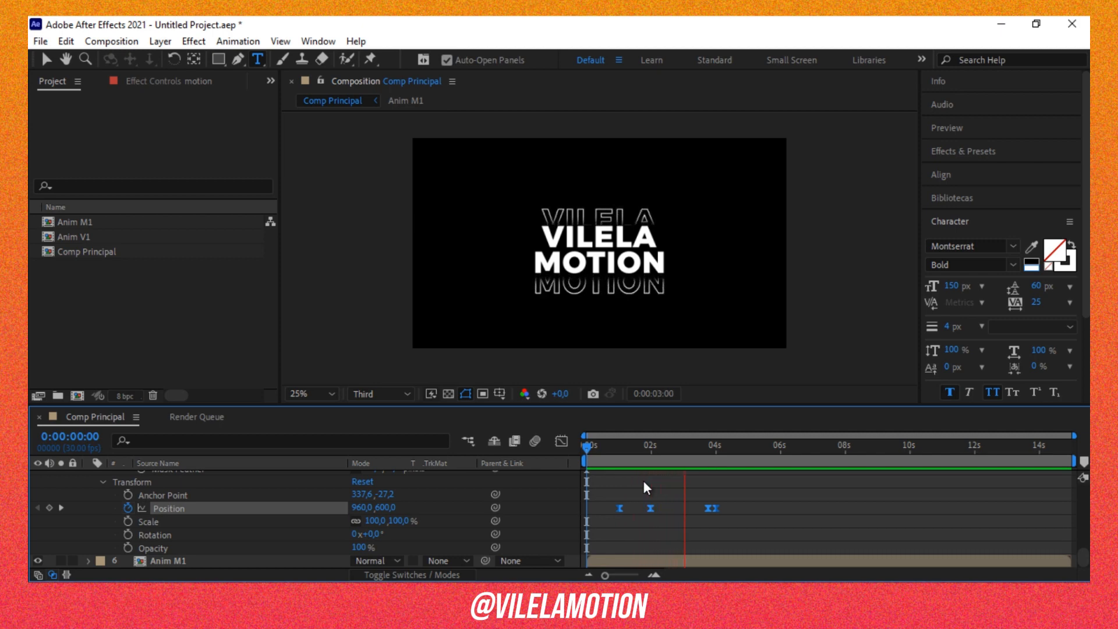
{"action": "key", "text": "space"}
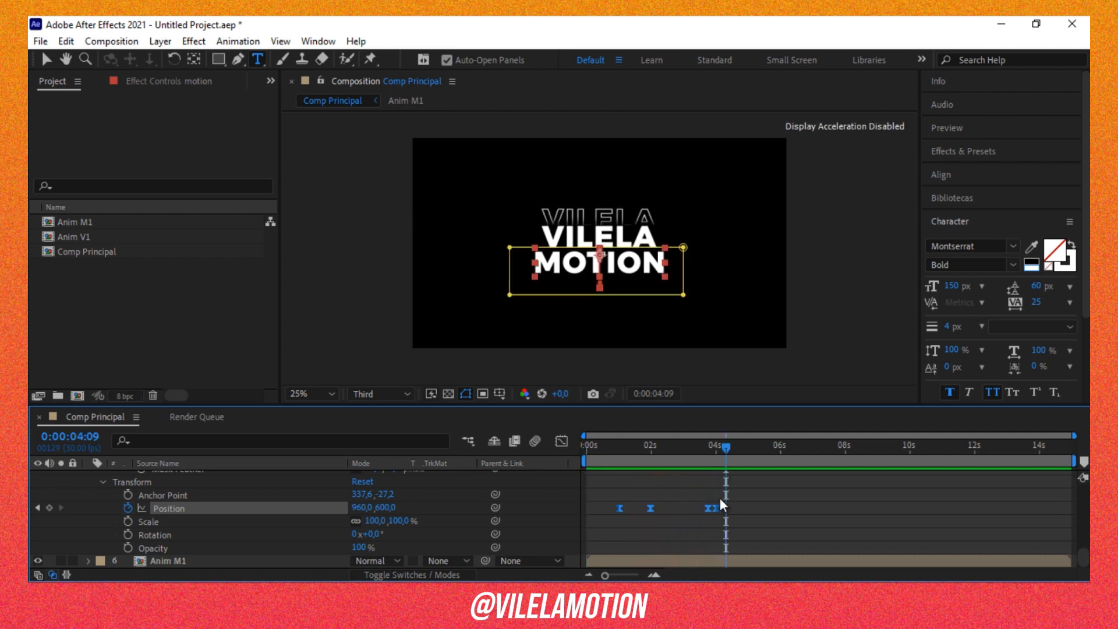
{"action": "left_click", "coordinate": [587, 456]}
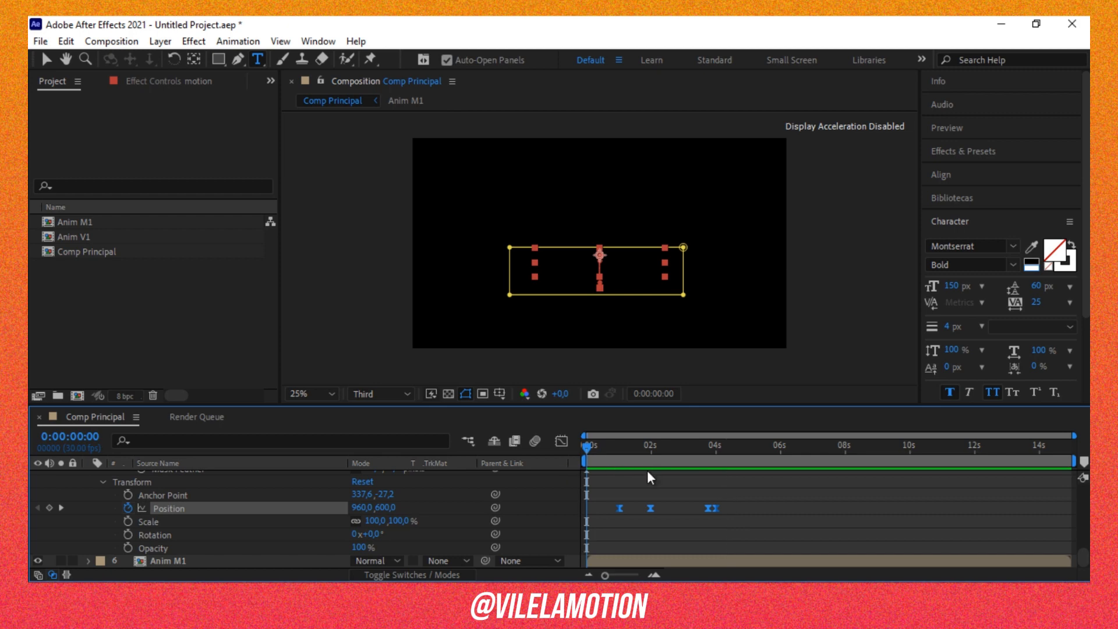
{"action": "key", "text": "space"}
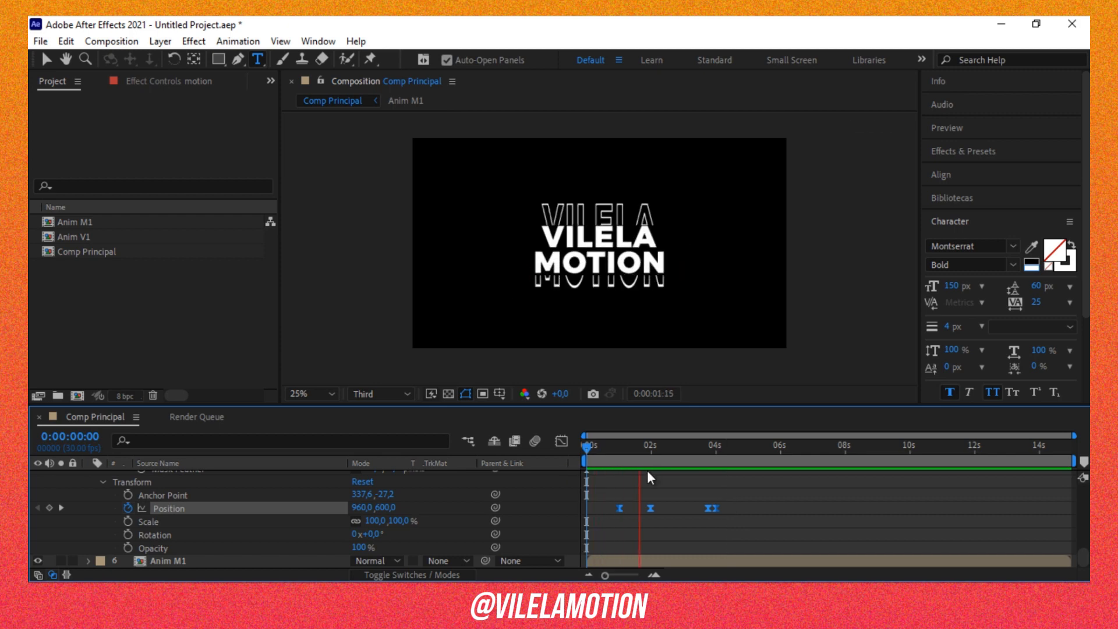
{"action": "key", "text": "space"}
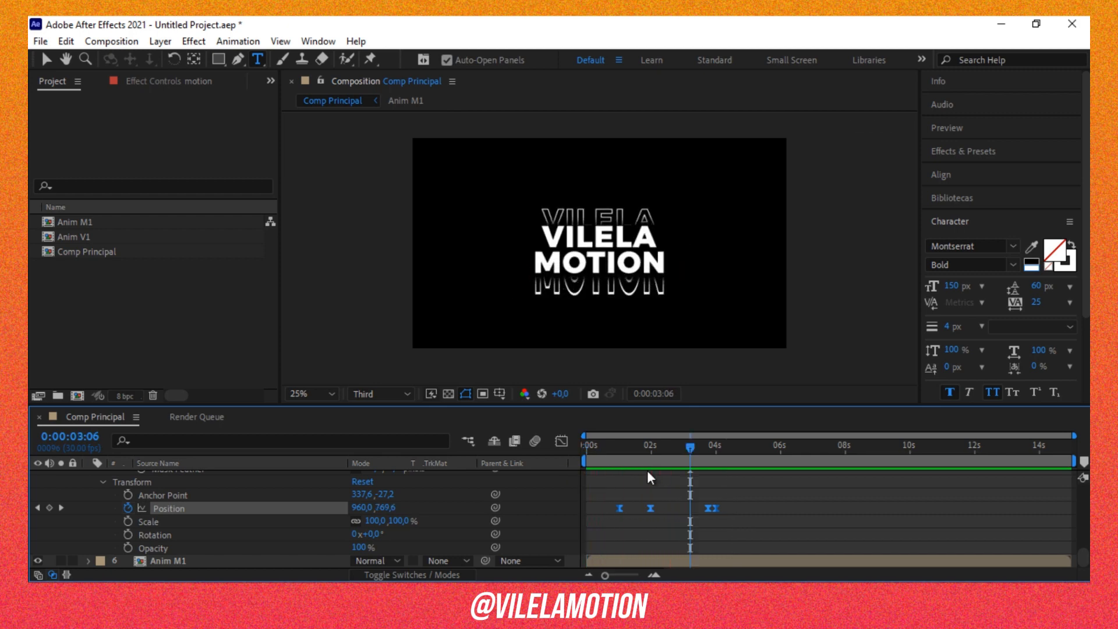
Copy the vilela 2 layer's 100% text-animator Scale keyframe to 0:00:03:24, just before the MOTION outline finishes retracting.
{"action": "scroll", "coordinate": [698, 474], "scroll_direction": "up", "scroll_amount": 5}
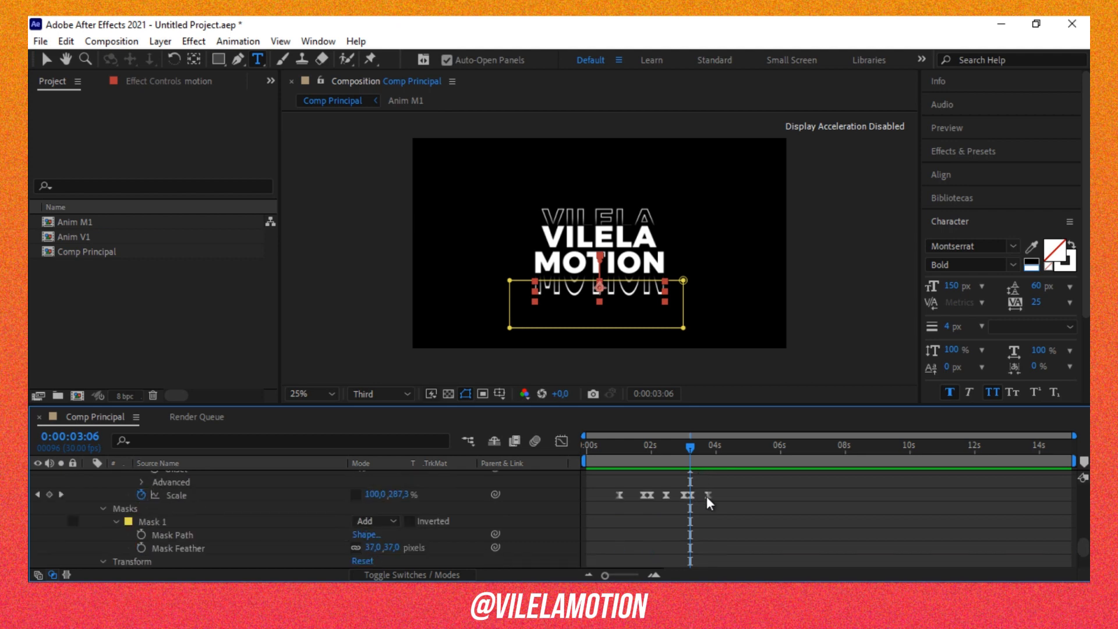
{"action": "mouse_move", "coordinate": [680, 456]}
{"action": "left_mouse_down"}
{"action": "mouse_move", "coordinate": [662, 456]}
{"action": "mouse_move", "coordinate": [675, 457]}
{"action": "left_mouse_up"}
{"action": "scroll", "coordinate": [765, 534], "scroll_direction": "up", "scroll_amount": 2}
{"action": "scroll", "coordinate": [765, 534], "scroll_direction": "up", "scroll_amount": 8}
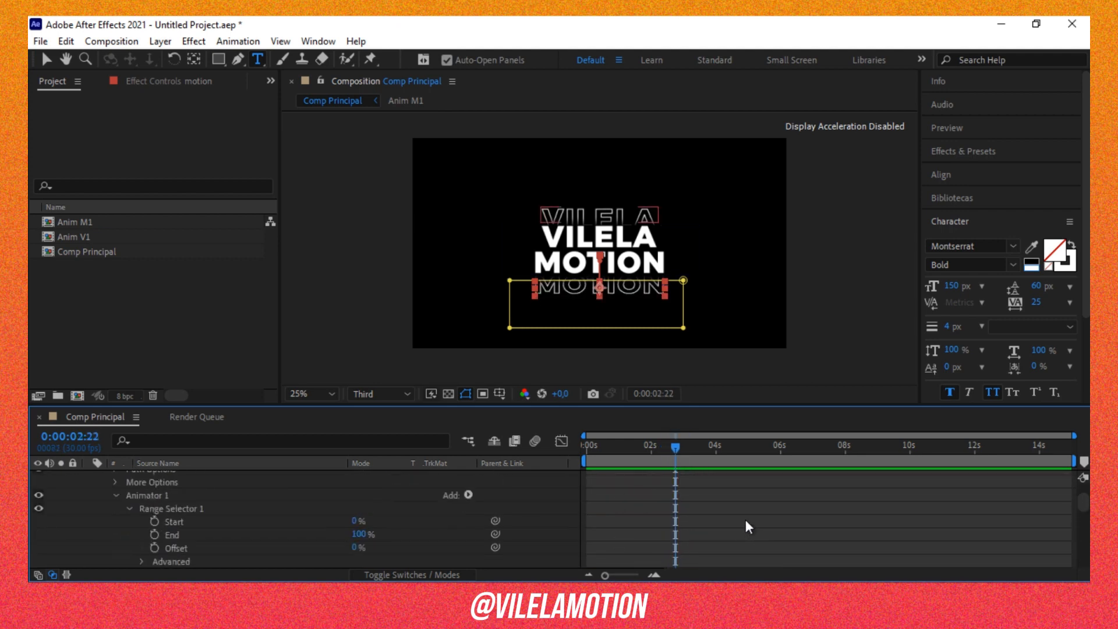
{"action": "scroll", "coordinate": [745, 519], "scroll_direction": "down", "scroll_amount": 2}
{"action": "left_click_drag", "start_coordinate": [677, 450], "coordinate": [710, 452]}
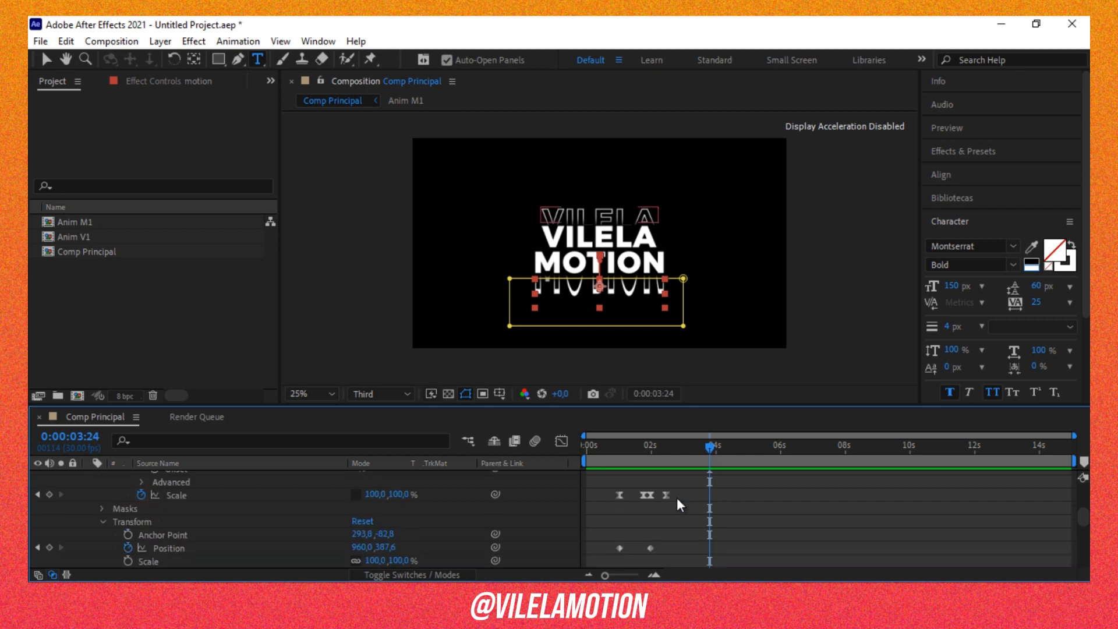
{"action": "scroll", "coordinate": [677, 497], "scroll_direction": "up", "scroll_amount": 3}
{"action": "scroll", "coordinate": [671, 507], "scroll_direction": "down", "scroll_amount": 3}
{"action": "left_click", "coordinate": [667, 495]}
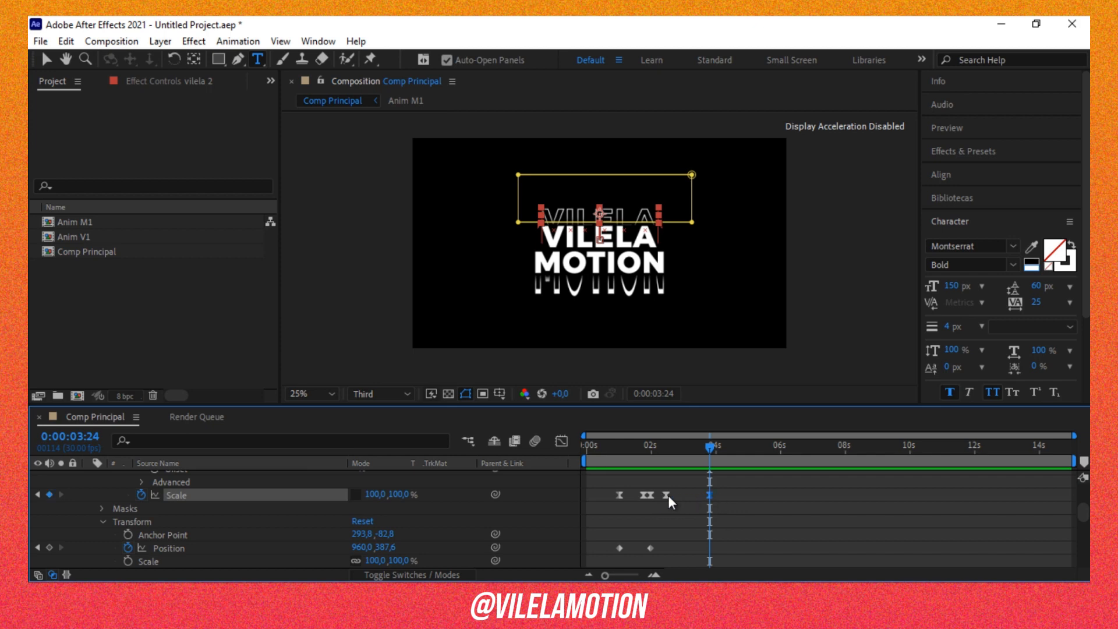
Copy vilela 2's 70% Scale keyframe to 0:00:03:29 and its 200% Scale keyframe from 0:00:01:23 to 0:00:04:04.
{"action": "left_click", "coordinate": [668, 495]}
{"action": "left_click_drag", "start_coordinate": [711, 455], "coordinate": [715, 452]}
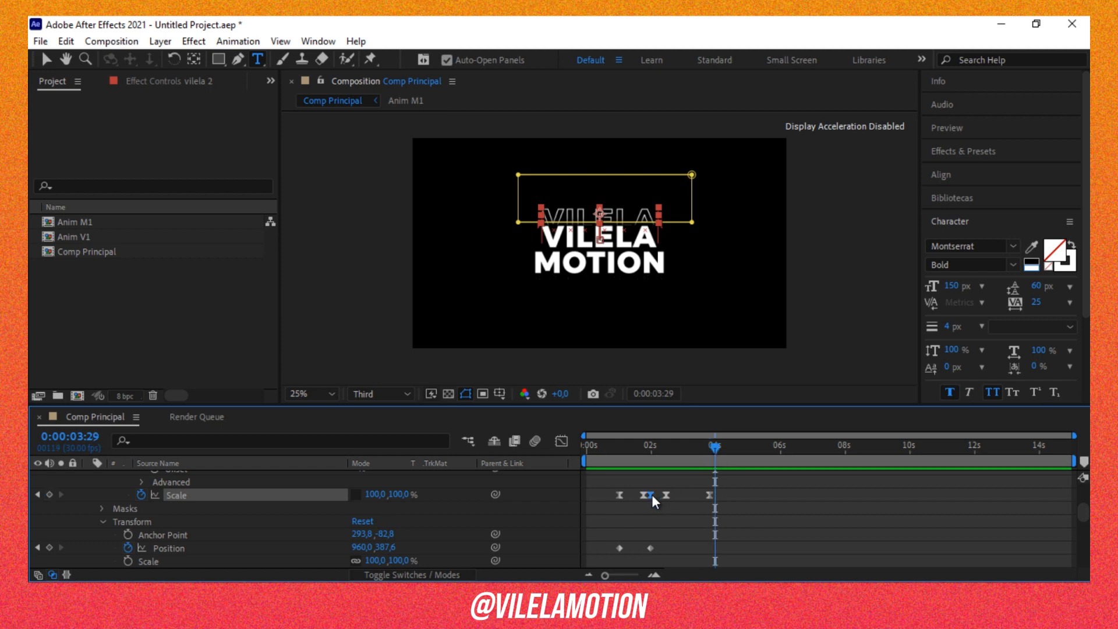
{"action": "key", "text": "ctrl+v"}
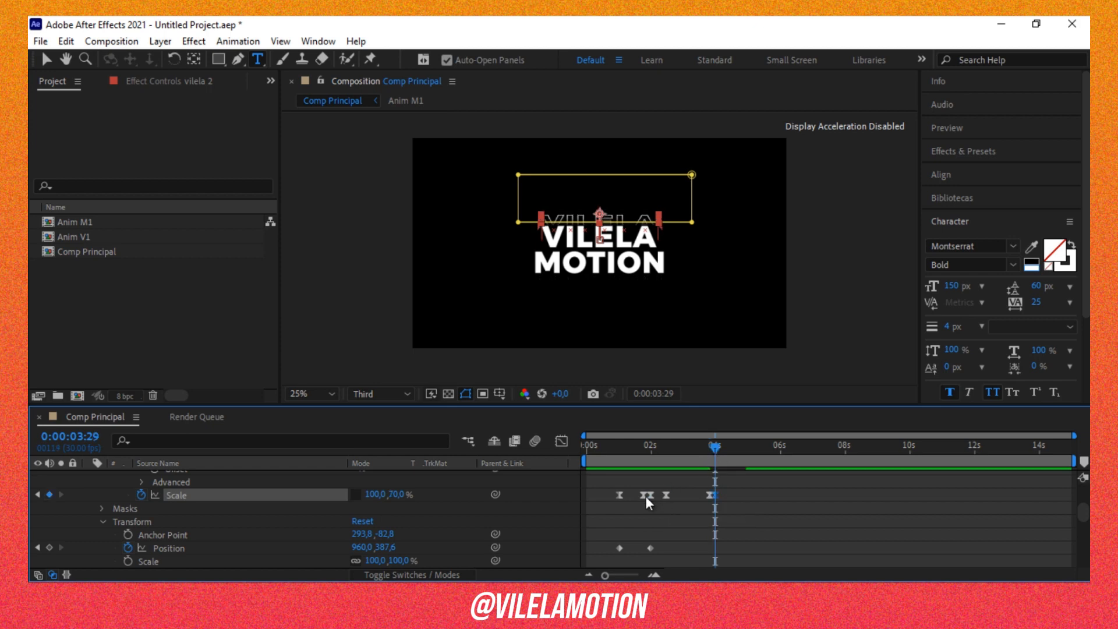
{"action": "left_click_drag", "start_coordinate": [713, 448], "coordinate": [720, 448]}
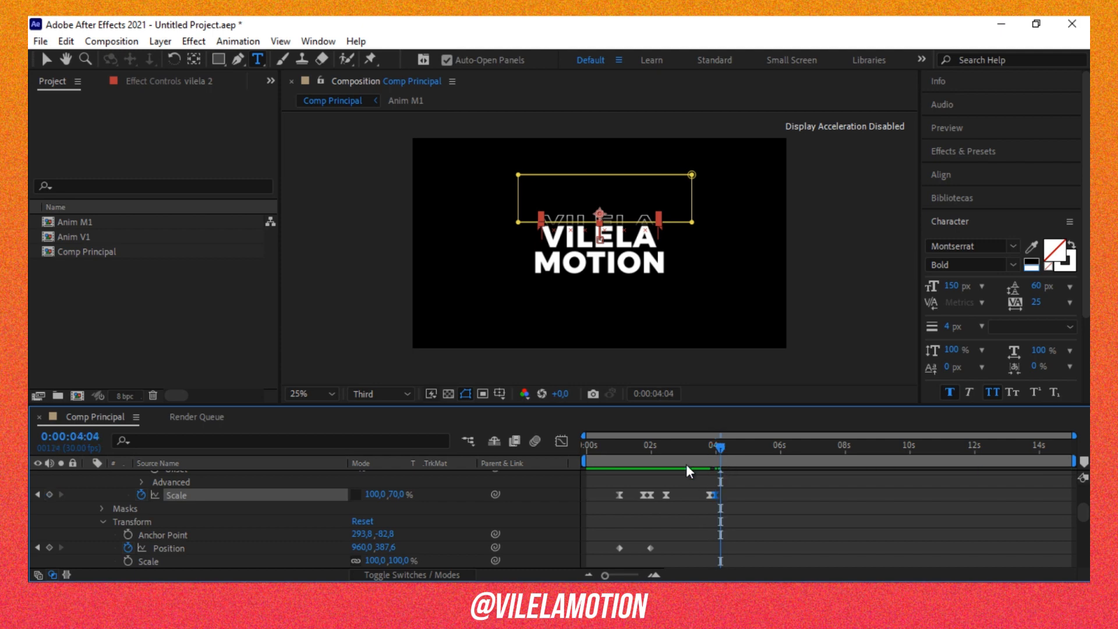
{"action": "left_click", "coordinate": [645, 495]}
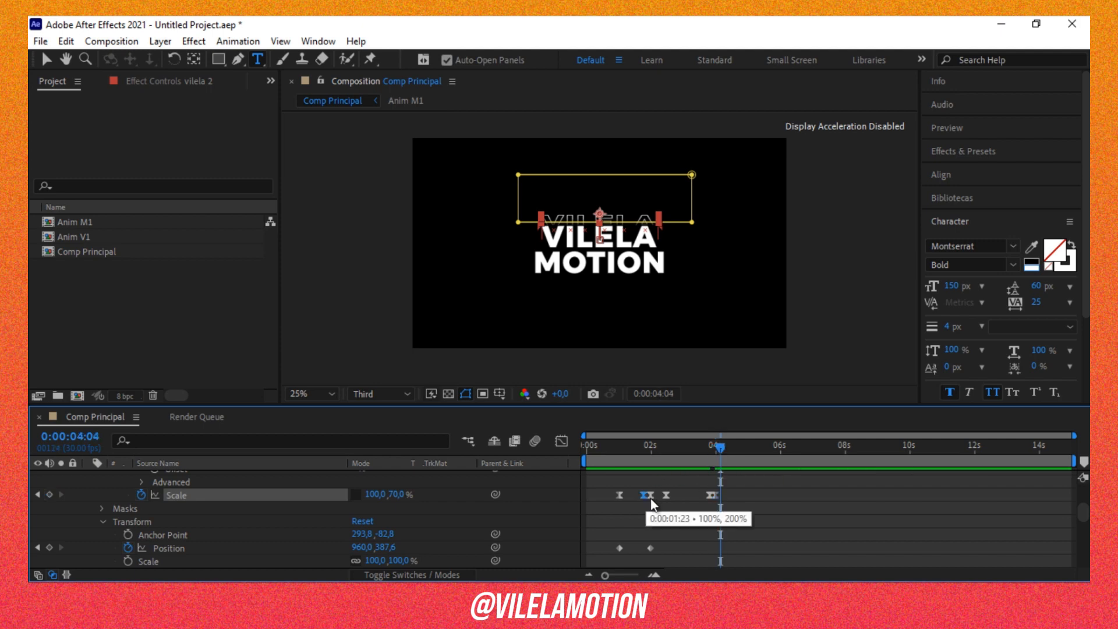
{"action": "key", "text": "ctrl+c"}
{"action": "key", "text": "ctrl+v"}
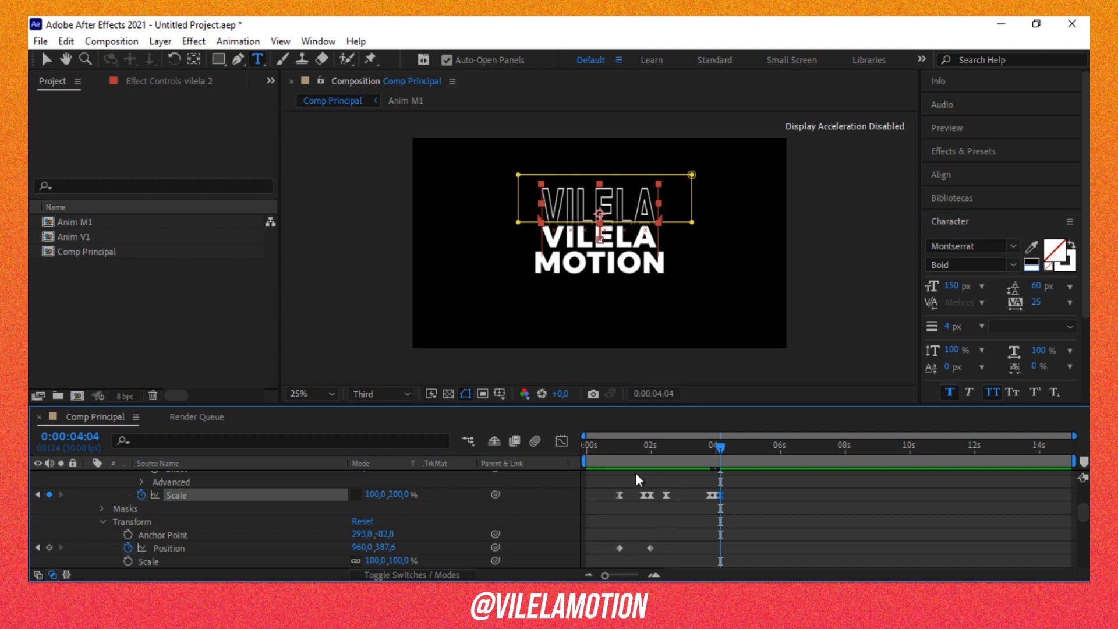
Copy vilela 2's first Scale keyframe (100, -600%) to 0:00:05:00.
{"action": "left_click_drag", "start_coordinate": [731, 456], "coordinate": [747, 455]}
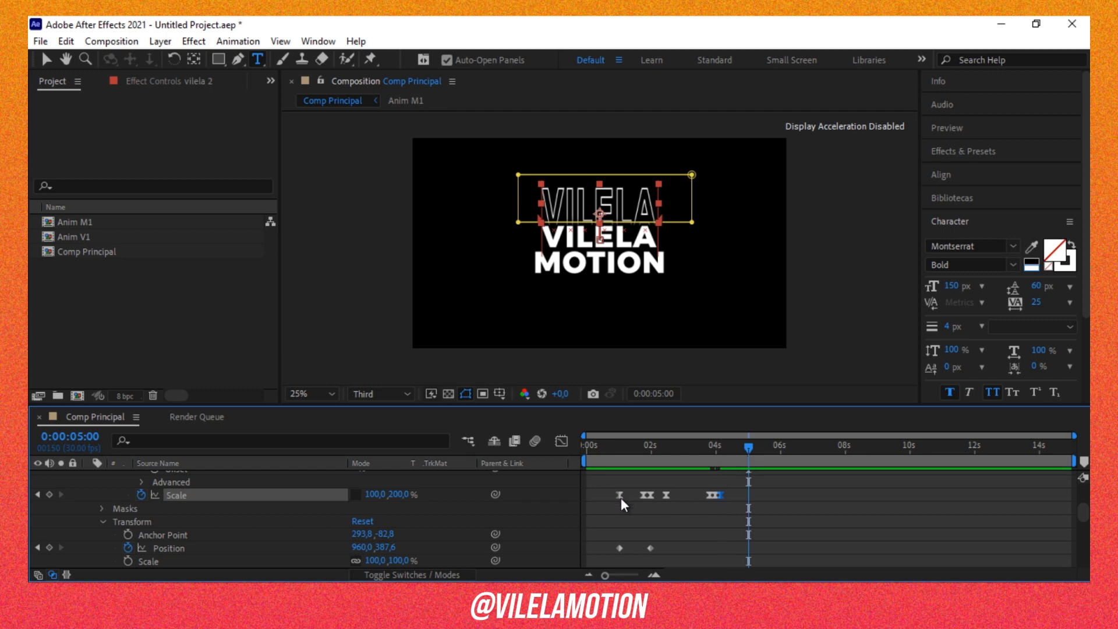
{"action": "left_click", "coordinate": [621, 495]}
{"action": "key", "text": "ctrl+c"}
{"action": "key", "text": "ctrl+v"}
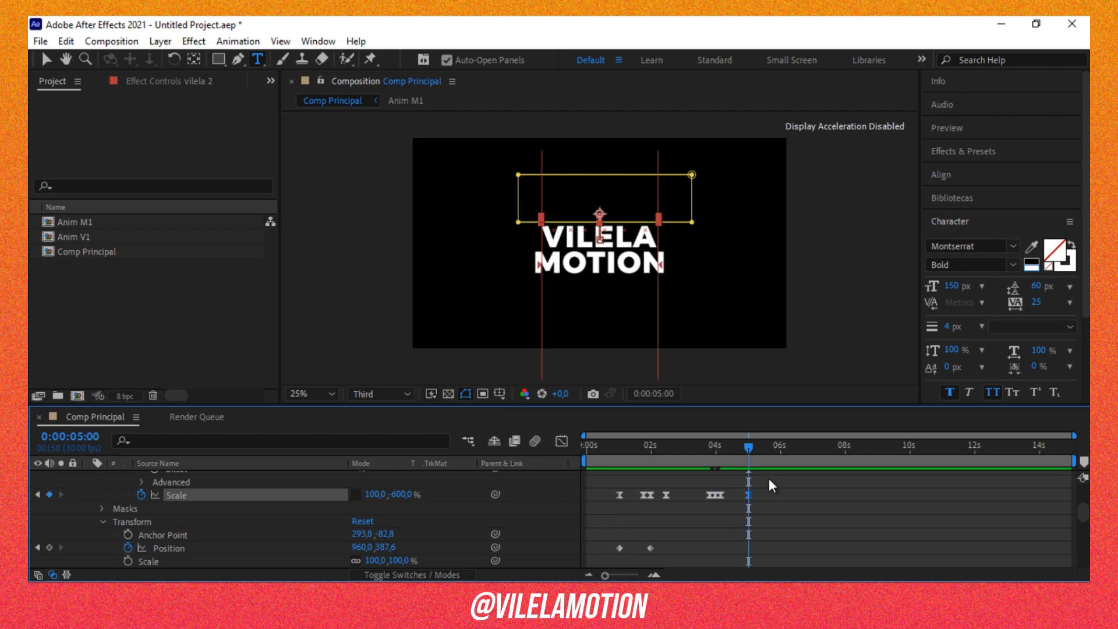
Copy vilela 2's second Position keyframe (960, 387.6) and place the copy at 0:00:05:00, in line with the last Scale keyframe.
{"action": "left_click_drag", "start_coordinate": [747, 455], "coordinate": [770, 456]}
{"action": "scroll", "coordinate": [767, 494], "scroll_direction": "down", "scroll_amount": 1}
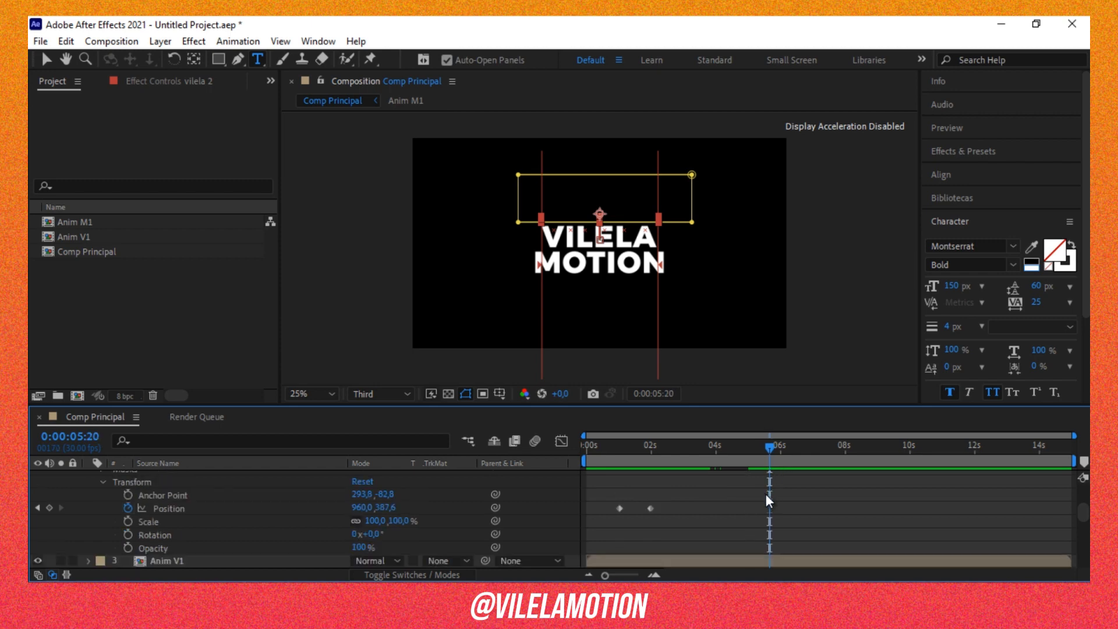
{"action": "scroll", "coordinate": [666, 514], "scroll_direction": "up", "scroll_amount": 1}
{"action": "left_click", "coordinate": [650, 547]}
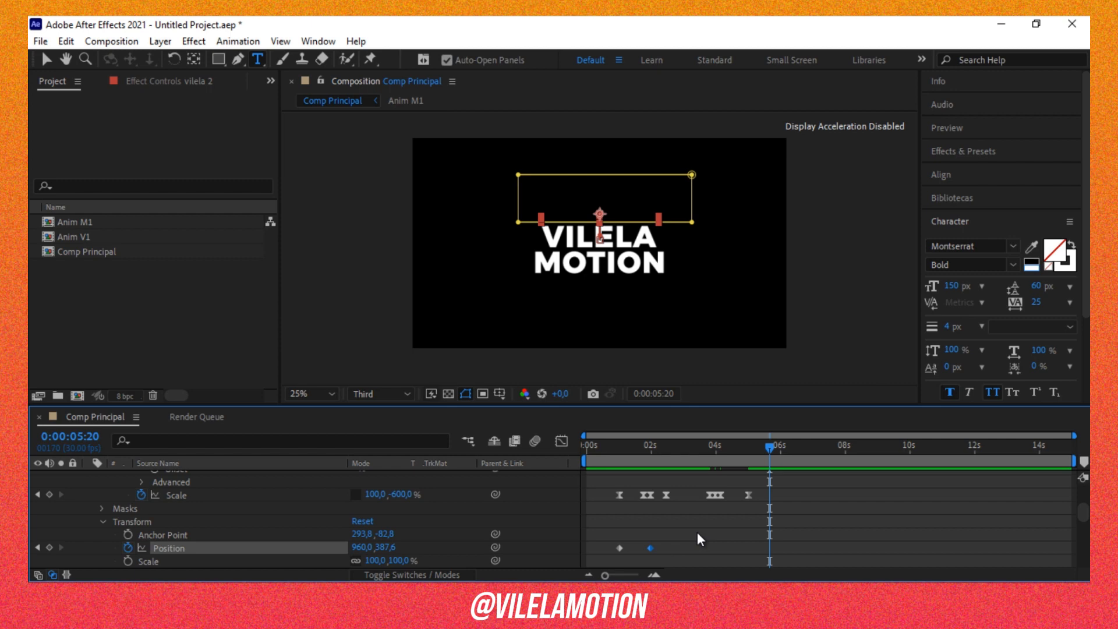
{"action": "key", "text": "ctrl+v"}
{"action": "left_click_drag", "start_coordinate": [769, 548], "coordinate": [747, 547]}
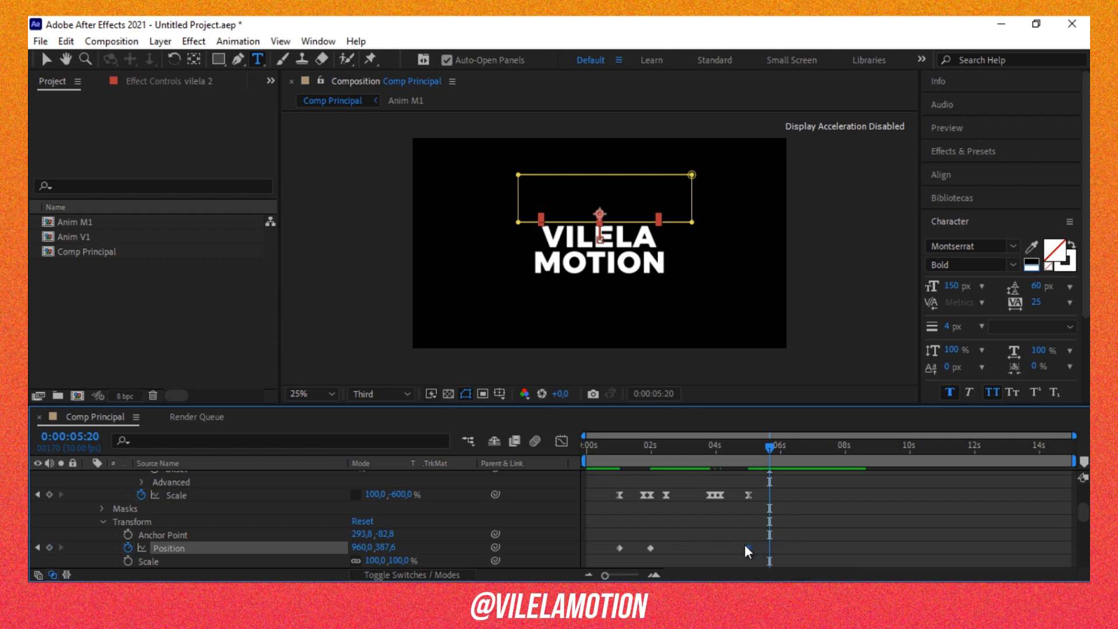
Copy vilela 2's first Position keyframe (960, 520) to 0:00:05:20 and apply Easy Ease to all four Position keyframes.
{"action": "left_click", "coordinate": [615, 547]}
{"action": "left_click", "coordinate": [619, 547]}
{"action": "key", "text": "ctrl+c"}
{"action": "key", "text": "ctrl+v"}
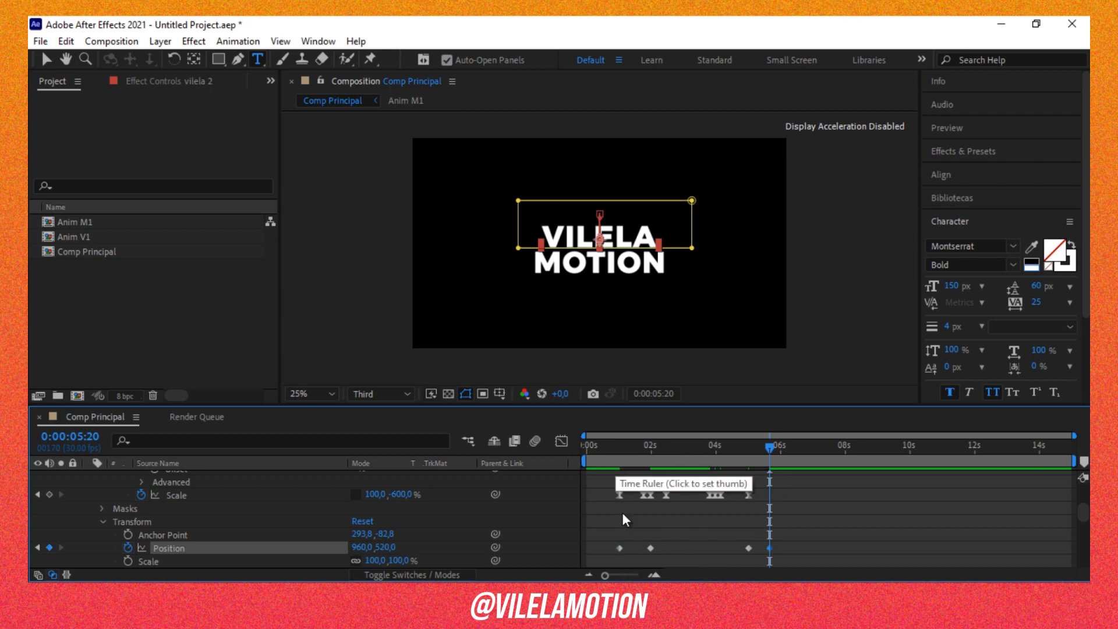
{"action": "left_click_drag", "start_coordinate": [606, 520], "coordinate": [802, 553]}
{"action": "key", "text": "F9"}
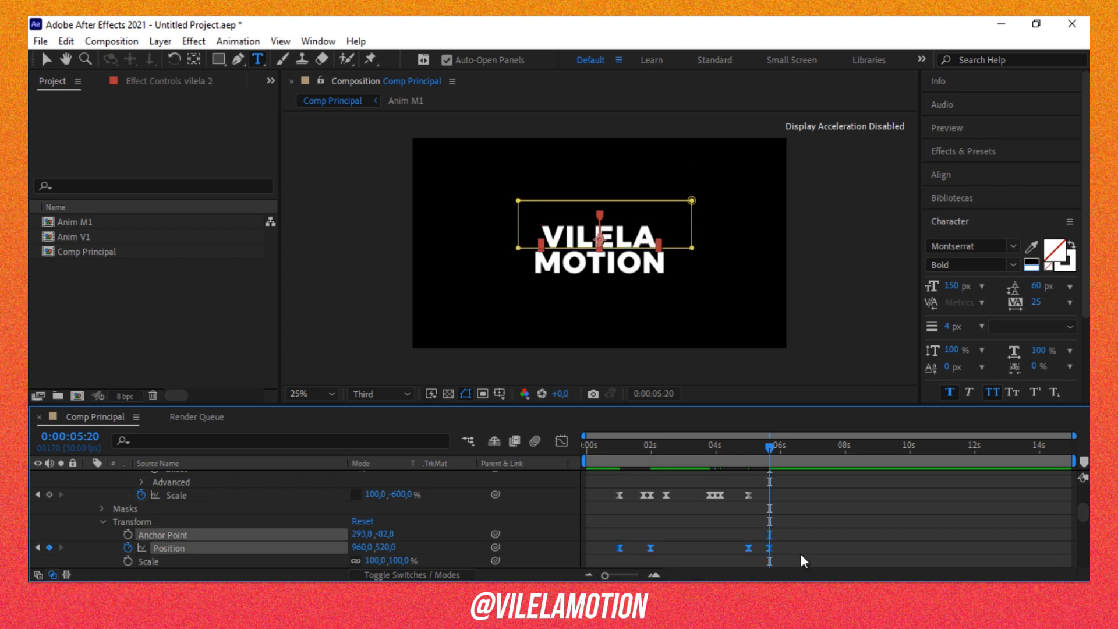
Play the composition several times from near the start to check how the VILELA outline stretches and retracts.
{"action": "left_click", "coordinate": [610, 452]}
{"action": "key", "text": "space"}
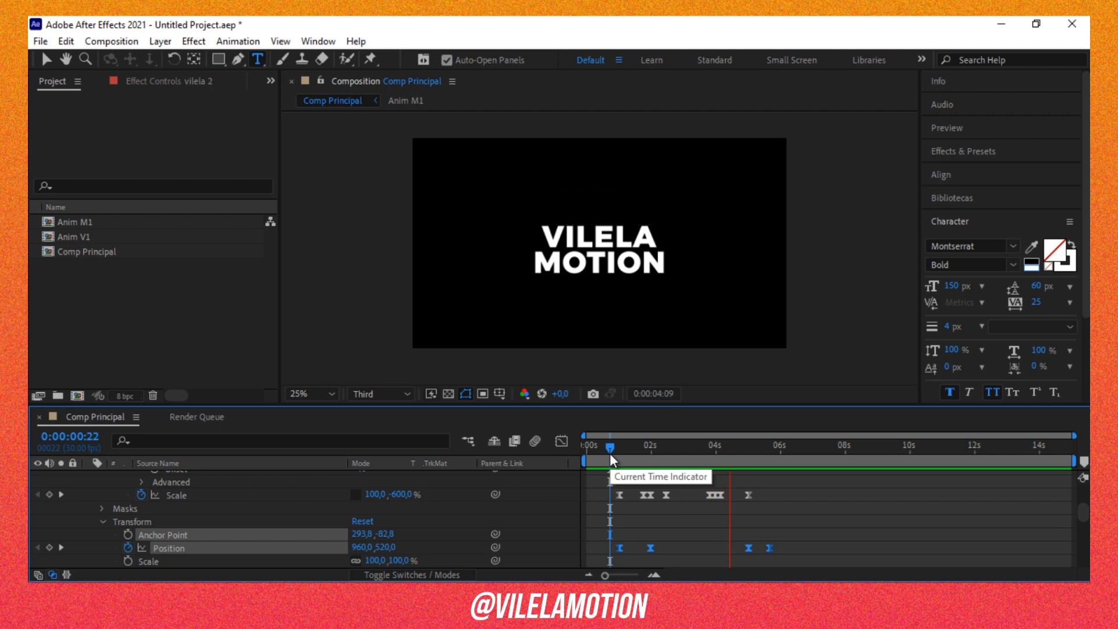
{"action": "left_click_drag", "start_coordinate": [610, 450], "coordinate": [571, 473]}
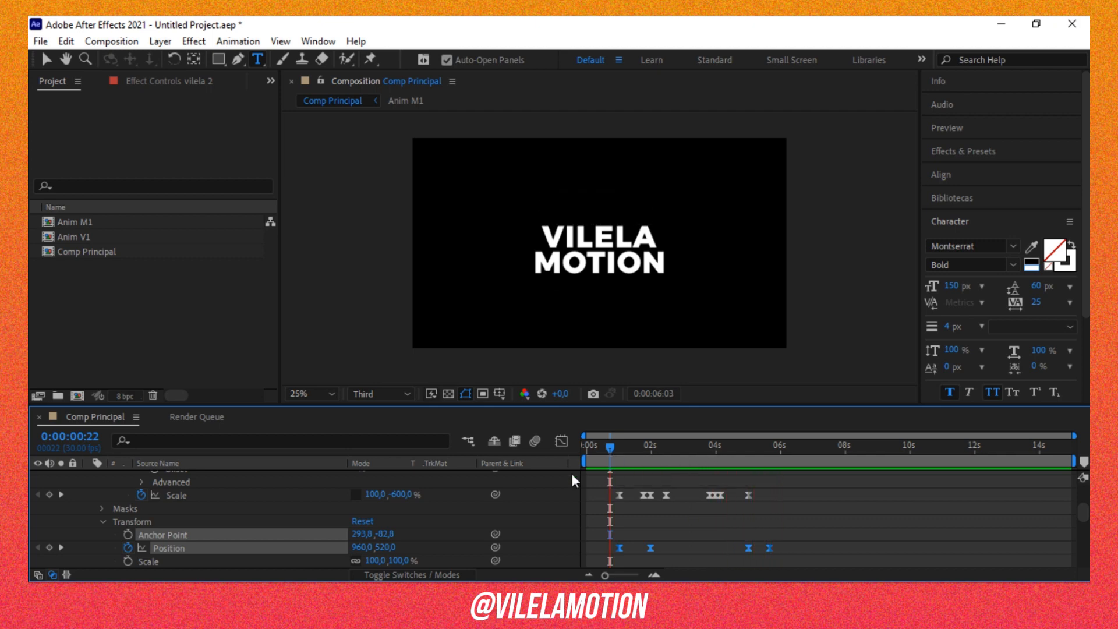
{"action": "key", "text": "space"}
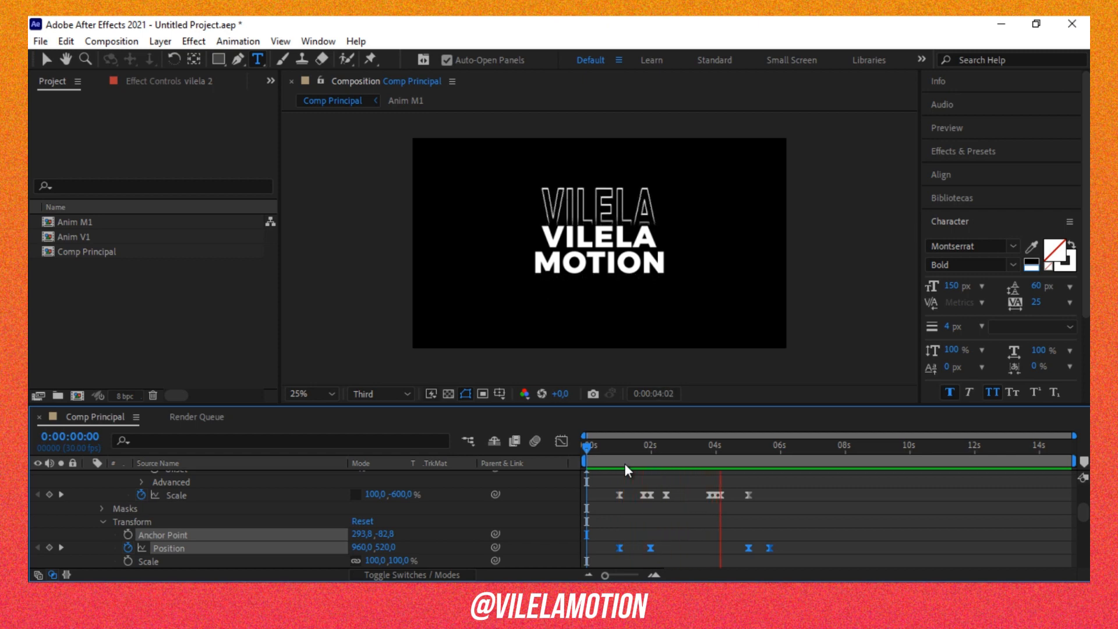
{"action": "mouse_move", "coordinate": [624, 463]}
{"action": "left_mouse_down"}
{"action": "mouse_move", "coordinate": [713, 457]}
{"action": "mouse_move", "coordinate": [607, 467]}
{"action": "left_mouse_up"}
{"action": "key", "text": "space"}
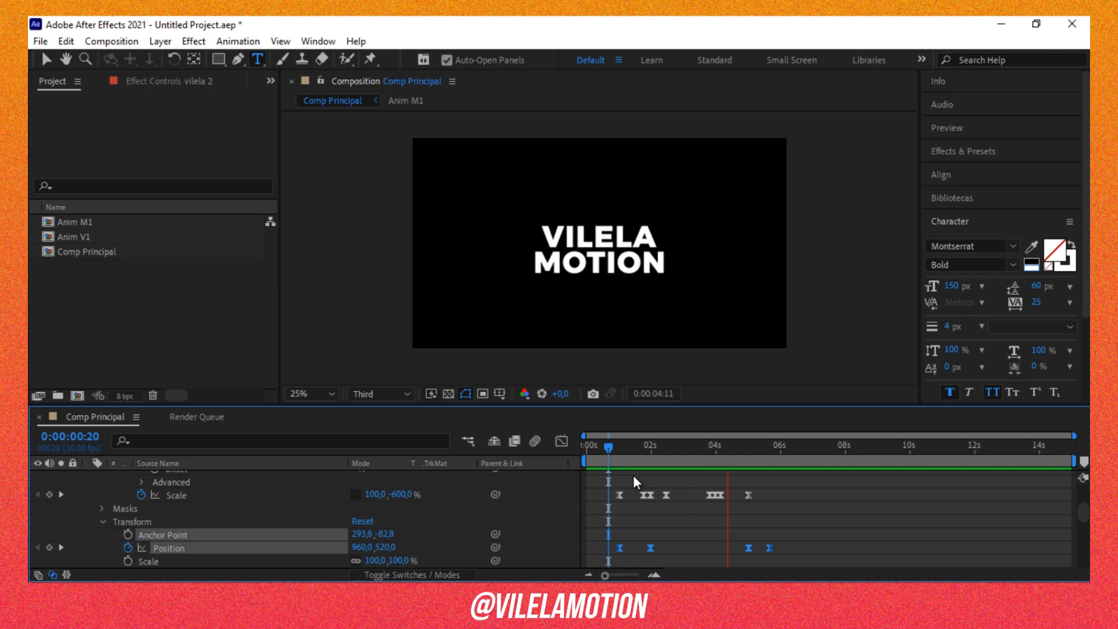
Shift vilela 2's last four Scale keyframes a few frames earlier together.
{"action": "left_click_drag", "start_coordinate": [676, 456], "coordinate": [709, 462]}
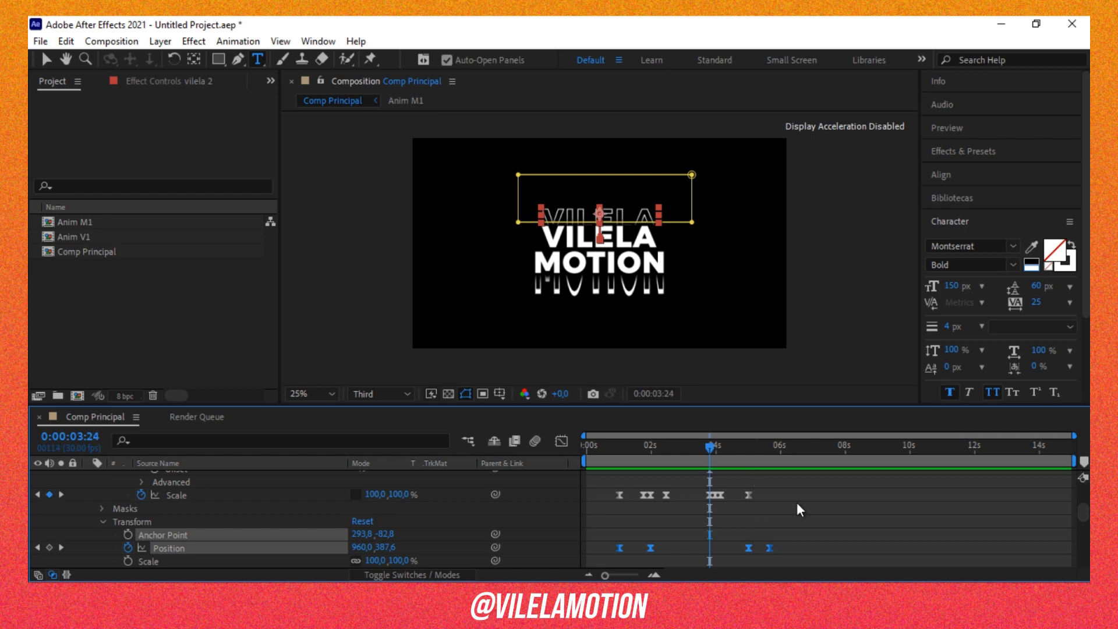
{"action": "scroll", "coordinate": [791, 503], "scroll_direction": "up", "scroll_amount": 2}
{"action": "scroll", "coordinate": [785, 507], "scroll_direction": "down", "scroll_amount": 2}
{"action": "scroll", "coordinate": [785, 508], "scroll_direction": "up", "scroll_amount": 5}
{"action": "scroll", "coordinate": [786, 508], "scroll_direction": "down", "scroll_amount": 7}
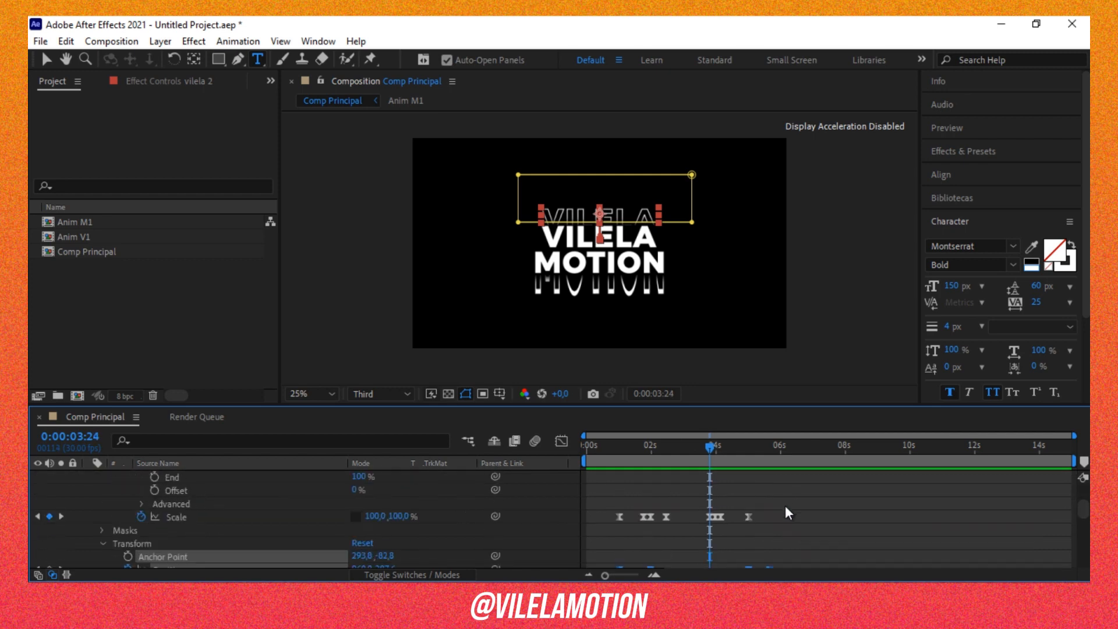
{"action": "scroll", "coordinate": [785, 508], "scroll_direction": "up", "scroll_amount": 3}
{"action": "mouse_move", "coordinate": [711, 453]}
{"action": "left_mouse_down"}
{"action": "mouse_move", "coordinate": [727, 452]}
{"action": "mouse_move", "coordinate": [709, 455]}
{"action": "left_mouse_up"}
{"action": "left_click", "coordinate": [722, 512]}
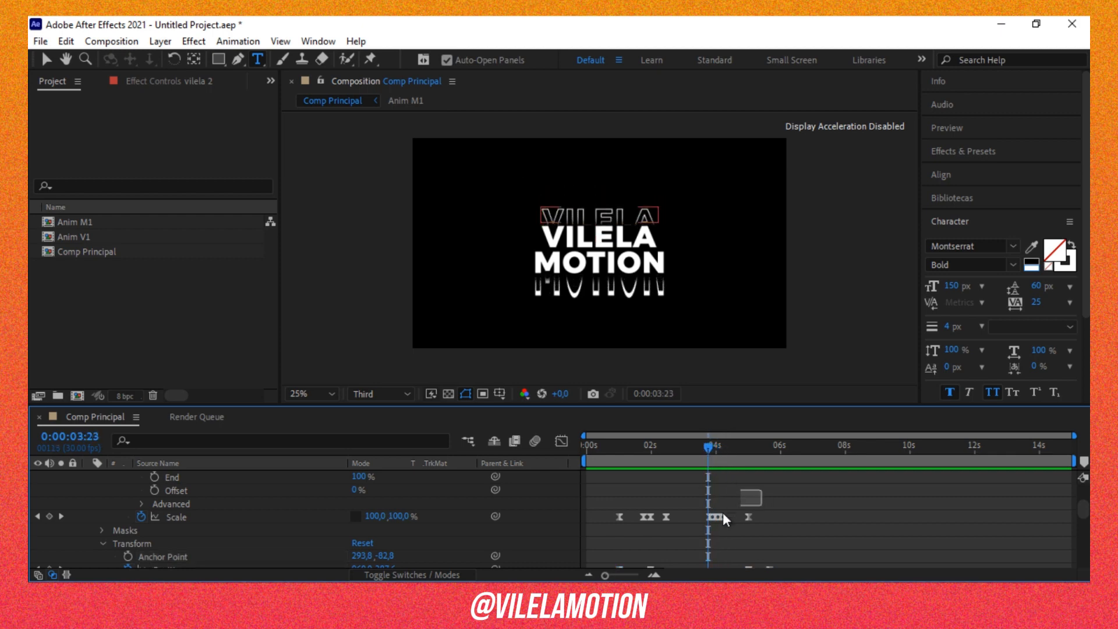
{"action": "left_click_drag", "start_coordinate": [748, 495], "coordinate": [703, 518]}
Replay the composition from 0:00:03:06 and from the start to check the retimed VILELA outline.
{"action": "left_click", "coordinate": [690, 456]}
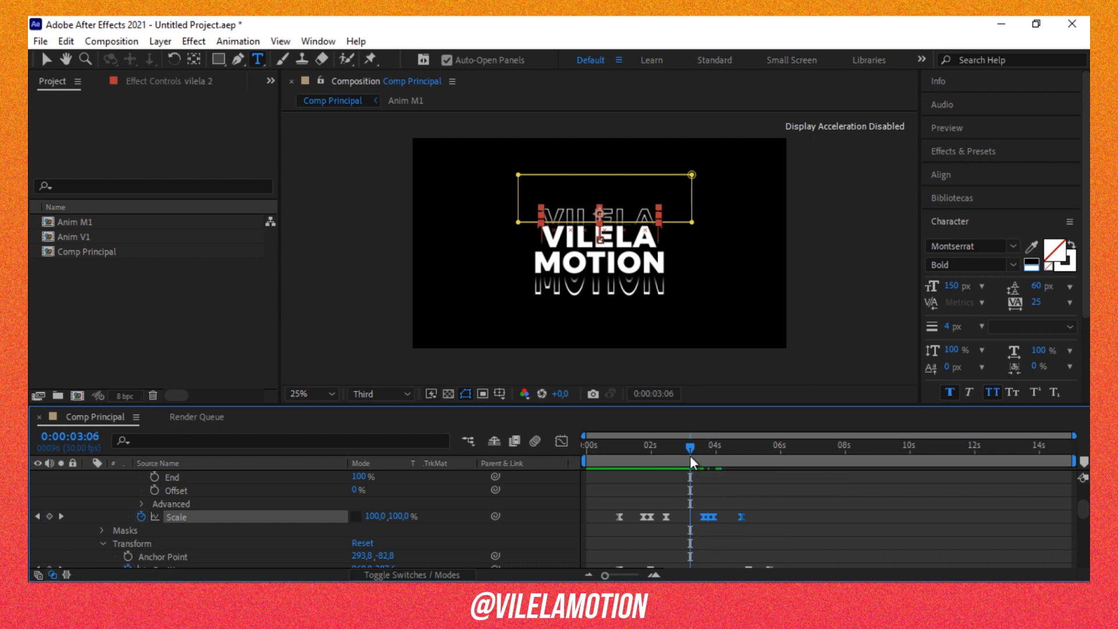
{"action": "key", "text": "space"}
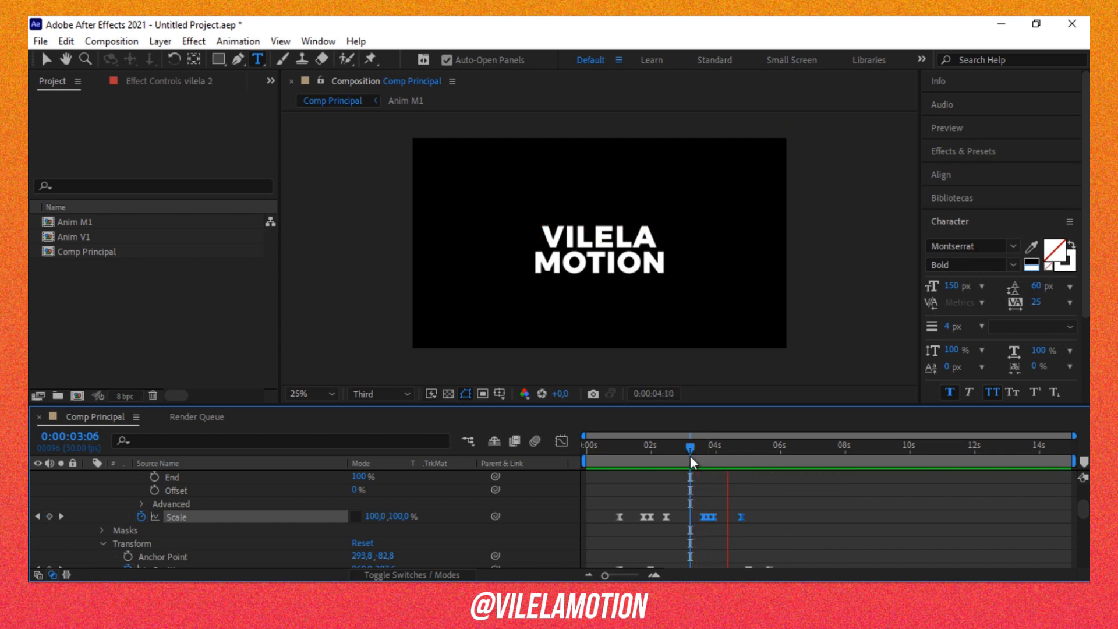
{"action": "key", "text": "Home"}
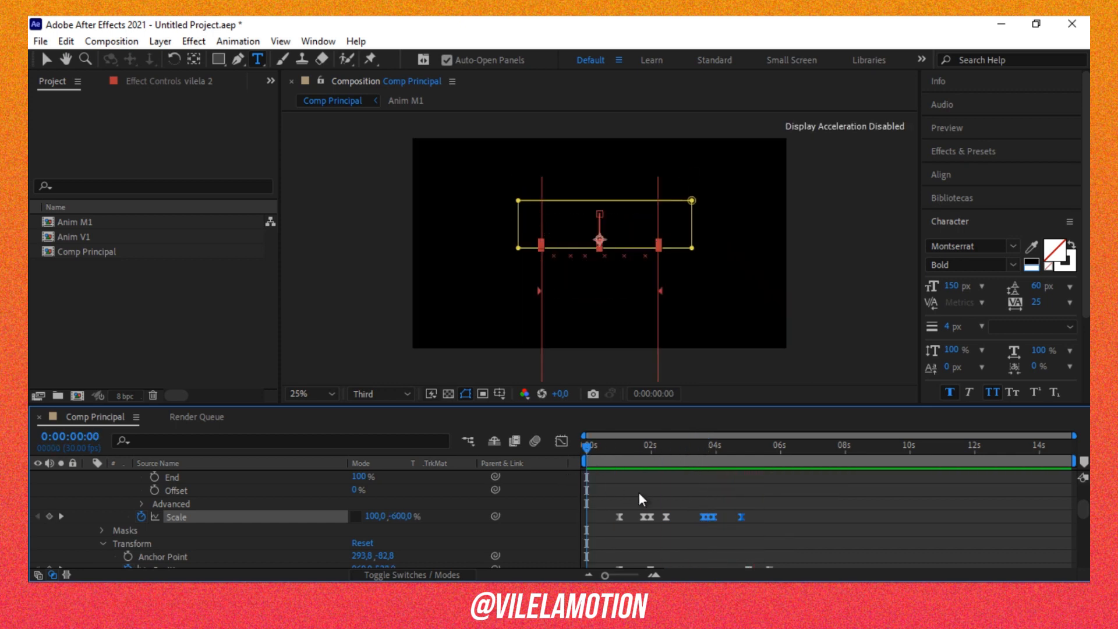
{"action": "key", "text": "space"}
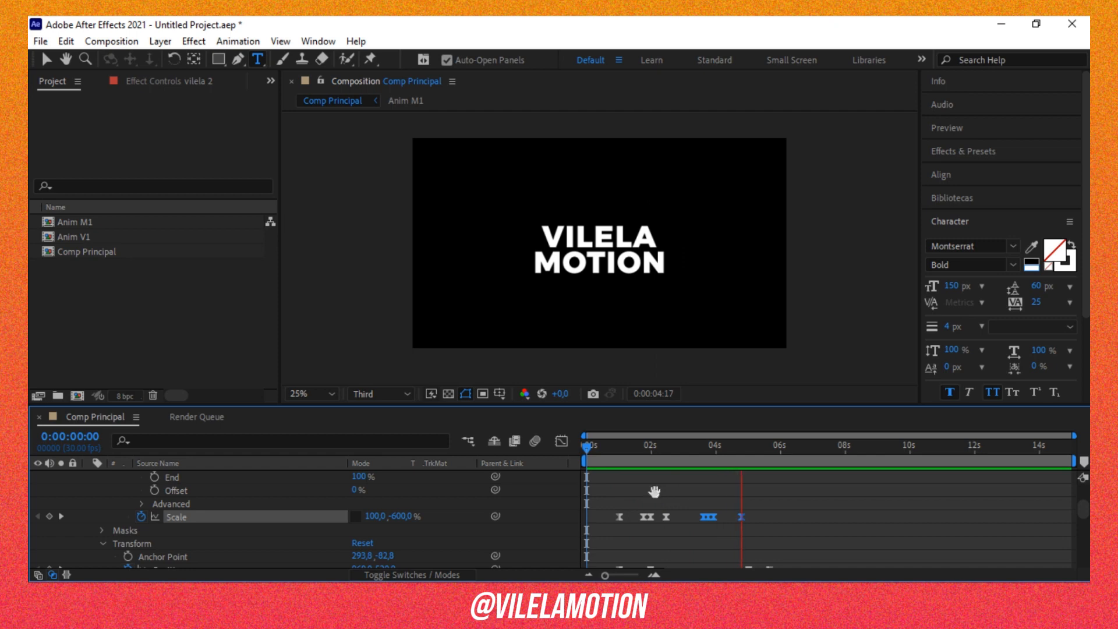
{"action": "key", "text": "space"}
Split the Anim V1 and Anim M1 layers at 0:00:04:07.
{"action": "scroll", "coordinate": [174, 526], "scroll_direction": "down", "scroll_amount": 4}
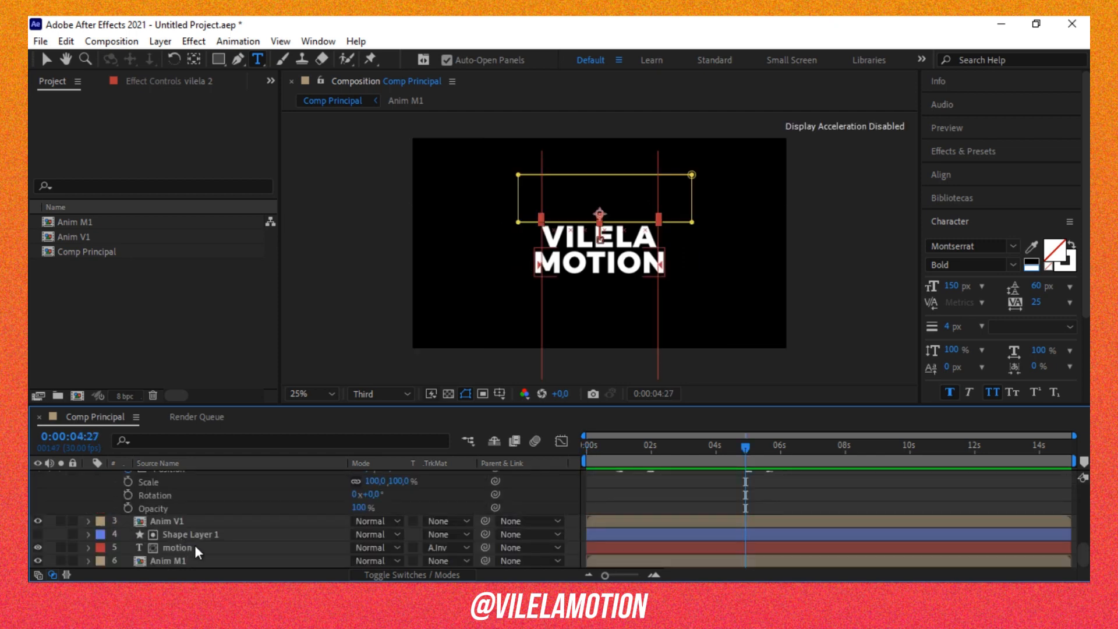
{"action": "left_click", "coordinate": [176, 561]}
{"action": "left_click", "coordinate": [211, 522], "text": "ctrl"}
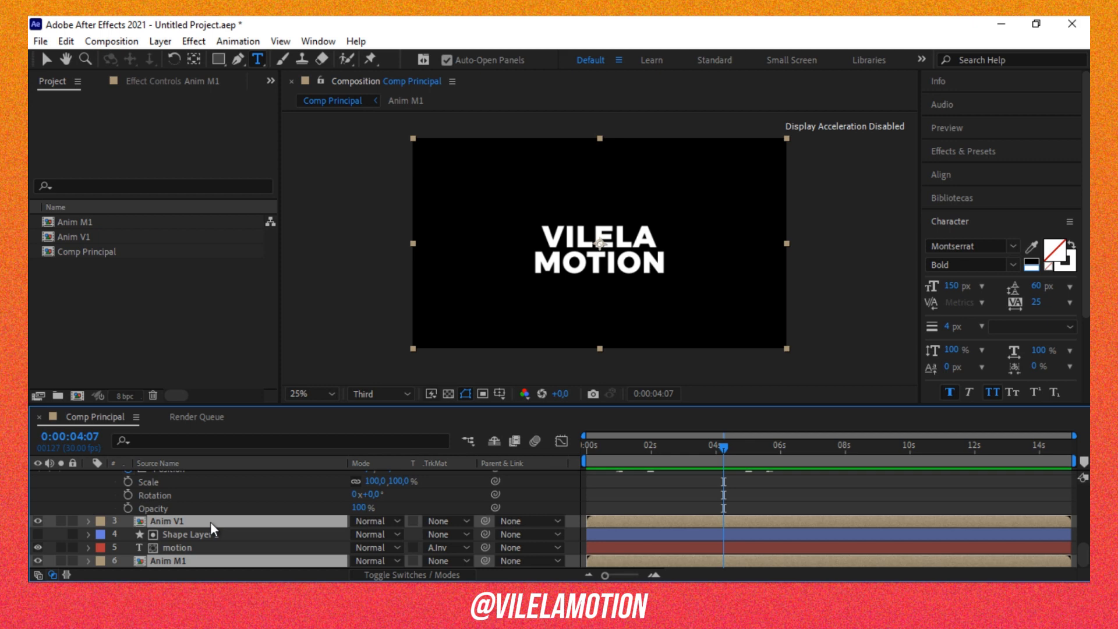
{"action": "key", "text": "ctrl+shift+d"}
{"action": "scroll", "coordinate": [763, 521], "scroll_direction": "down", "scroll_amount": 1}
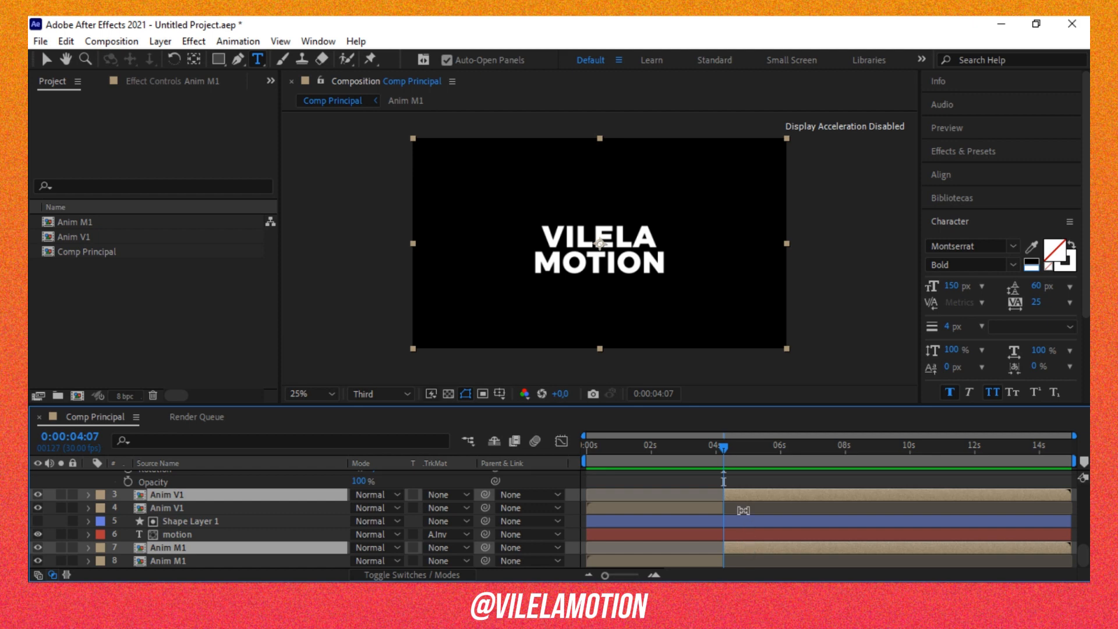
Add a Position keyframe (960, 540) at 0:00:04:07 to the later part of the split Anim V1 layer.
{"action": "mouse_move", "coordinate": [727, 449]}
{"action": "left_mouse_down"}
{"action": "mouse_move", "coordinate": [738, 449]}
{"action": "mouse_move", "coordinate": [706, 453]}
{"action": "mouse_move", "coordinate": [741, 456]}
{"action": "mouse_move", "coordinate": [731, 459]}
{"action": "left_mouse_up"}
{"action": "left_click", "coordinate": [196, 509]}
{"action": "left_click", "coordinate": [198, 494]}
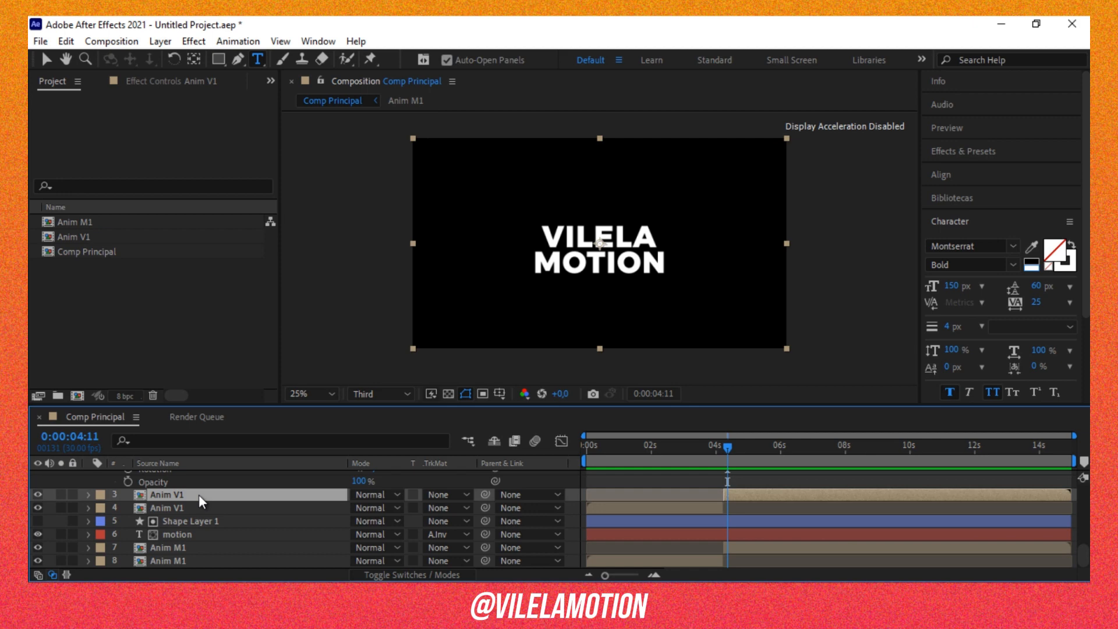
{"action": "key", "text": "p"}
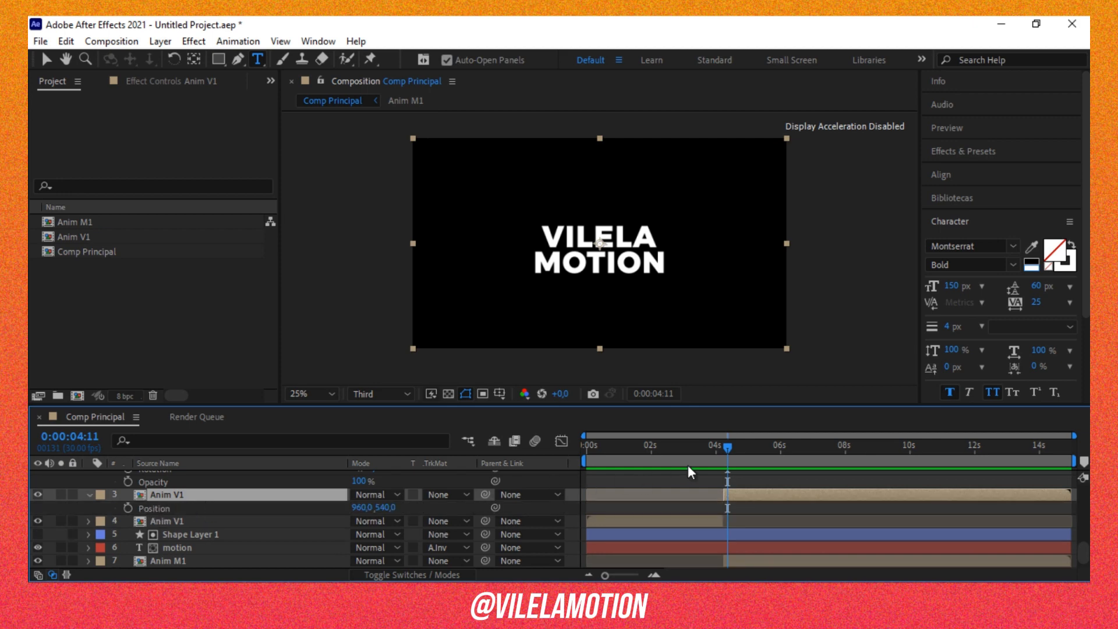
{"action": "left_click_drag", "start_coordinate": [727, 446], "coordinate": [723, 450]}
{"action": "left_click", "coordinate": [127, 507]}
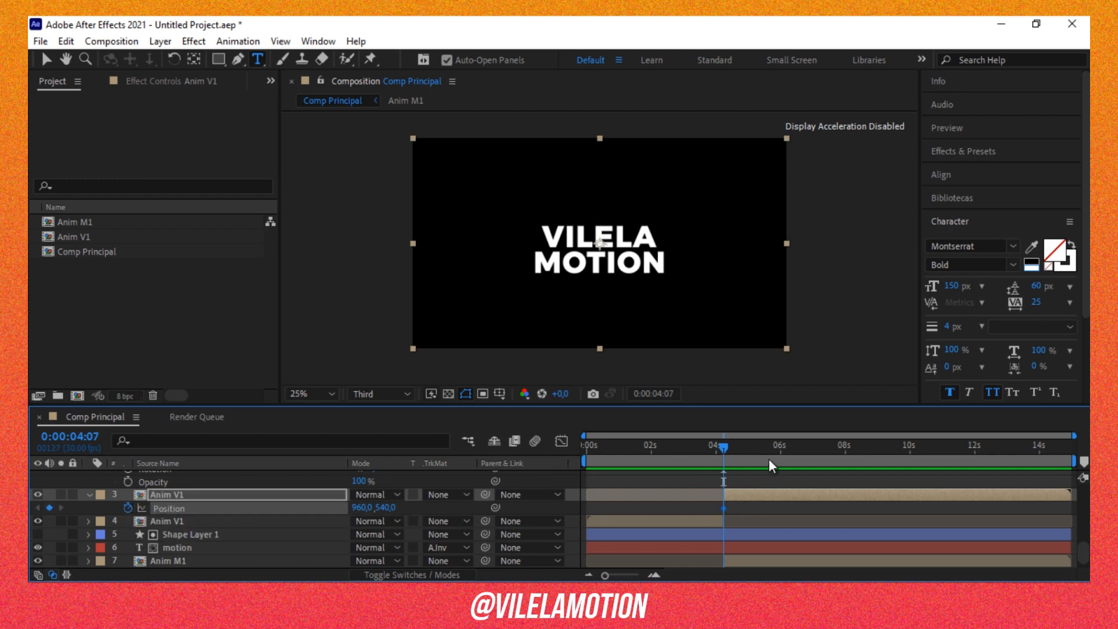
At 0:00:05:00, set the later Anim V1 part's Position to (2277, 540) so VILELA slides out of the frame horizontally.
{"action": "left_click_drag", "start_coordinate": [742, 459], "coordinate": [749, 458]}
{"action": "left_click_drag", "start_coordinate": [384, 507], "coordinate": [1087, 539]}
{"action": "key", "text": "ctrl+z"}
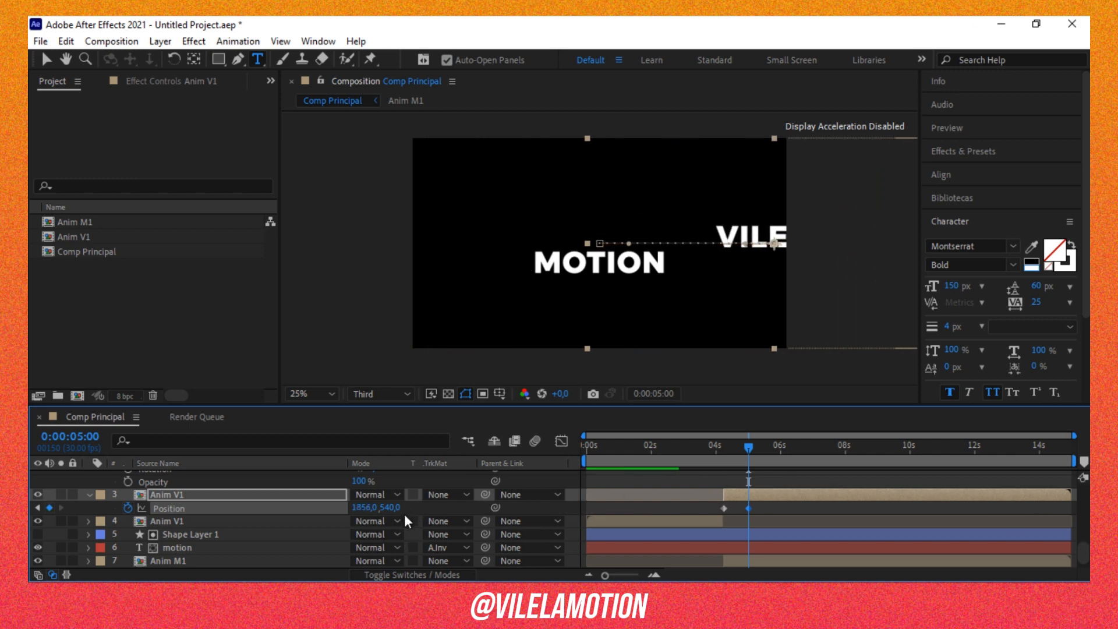
{"action": "left_click_drag", "start_coordinate": [364, 507], "coordinate": [704, 519]}
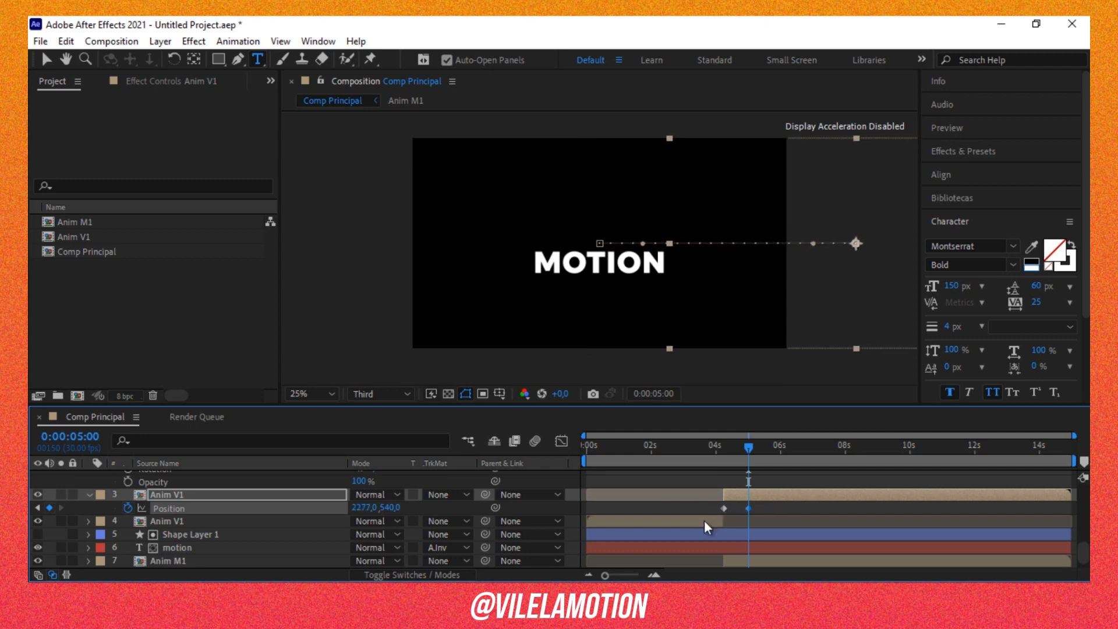
Add a Position keyframe (960, 540) at 0:00:04:07 to the later part of the split Anim M1 layer.
{"action": "scroll", "coordinate": [732, 545], "scroll_direction": "down", "scroll_amount": 1}
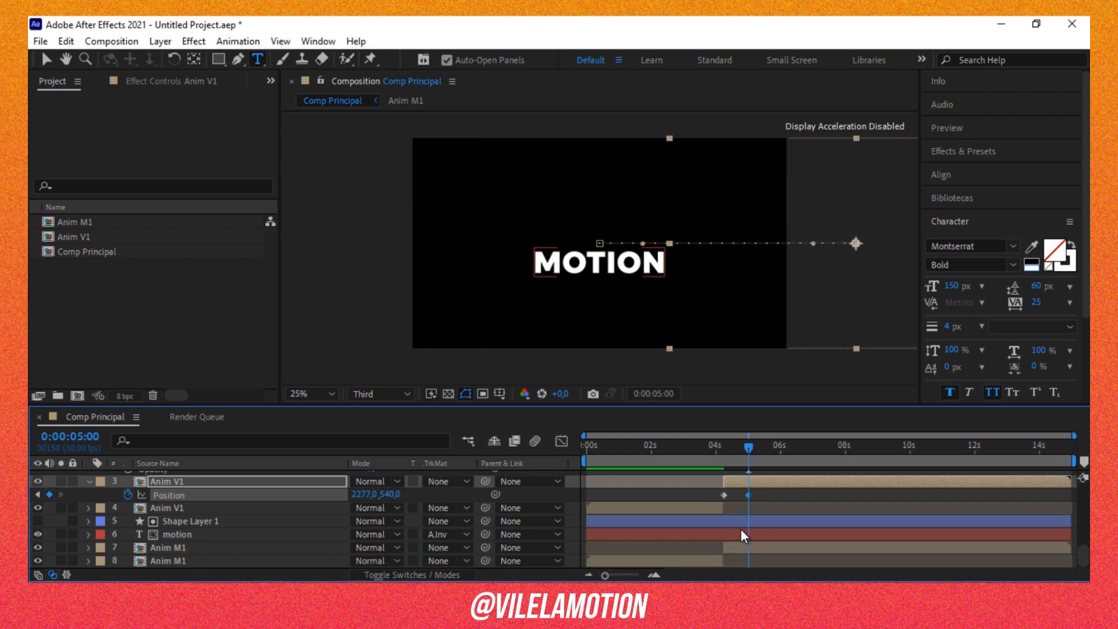
{"action": "left_click", "coordinate": [207, 548]}
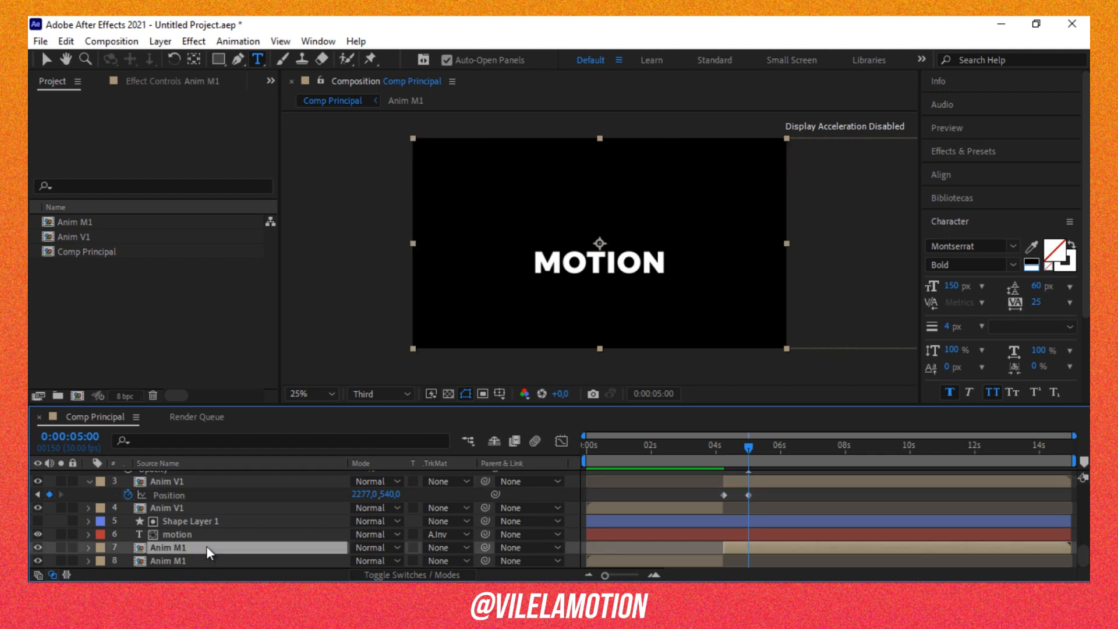
{"action": "key", "text": "p"}
{"action": "scroll", "coordinate": [175, 556], "scroll_direction": "down", "scroll_amount": 1}
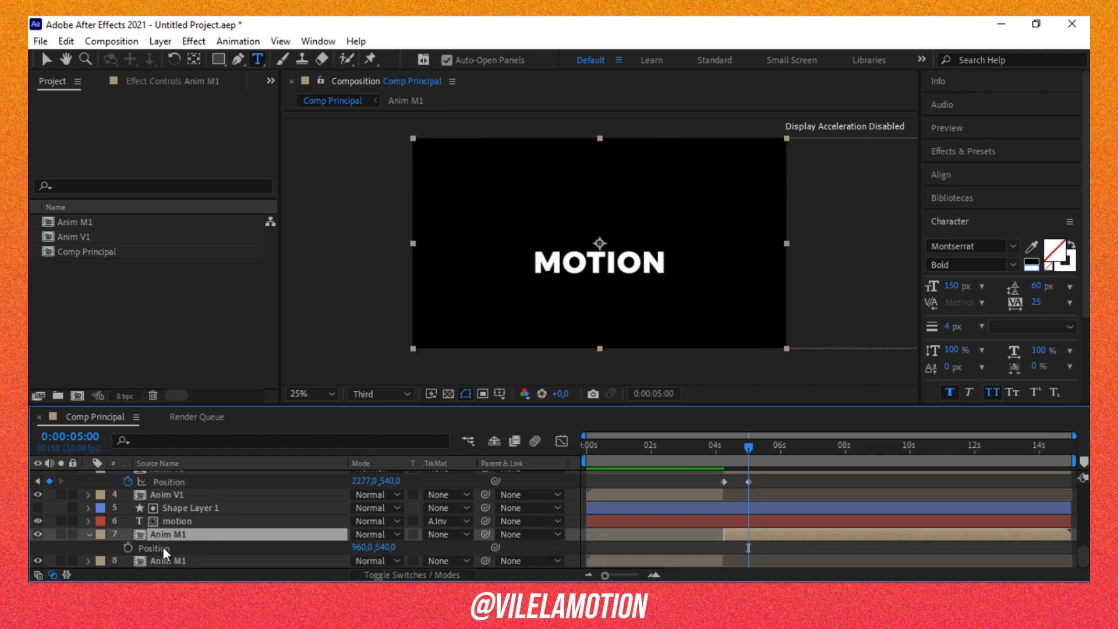
{"action": "left_click", "coordinate": [726, 451]}
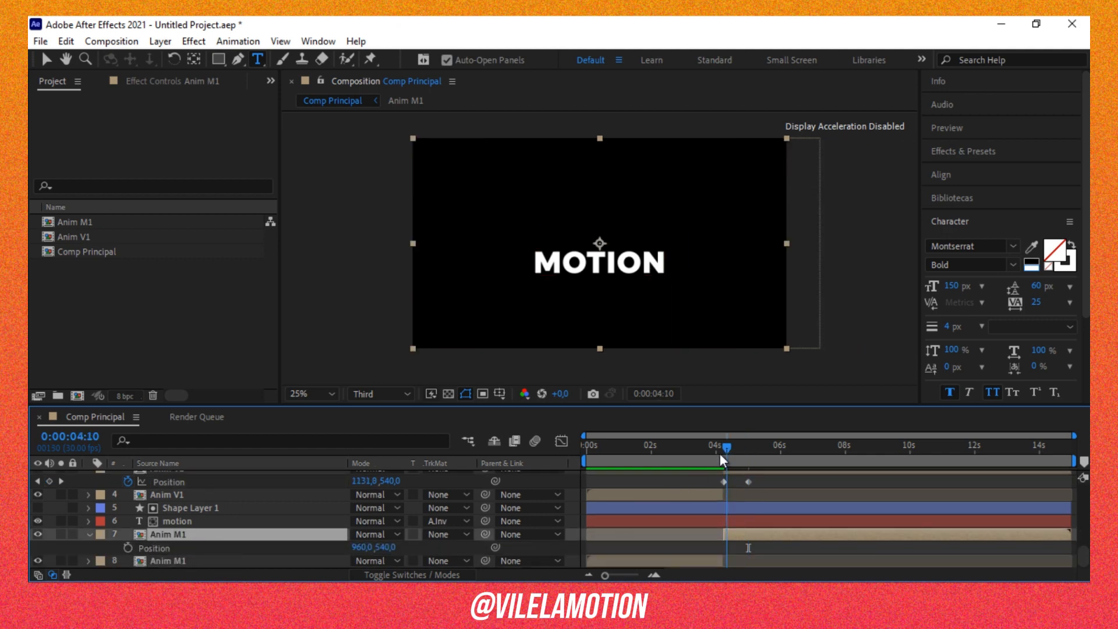
{"action": "left_click_drag", "start_coordinate": [726, 452], "coordinate": [723, 459]}
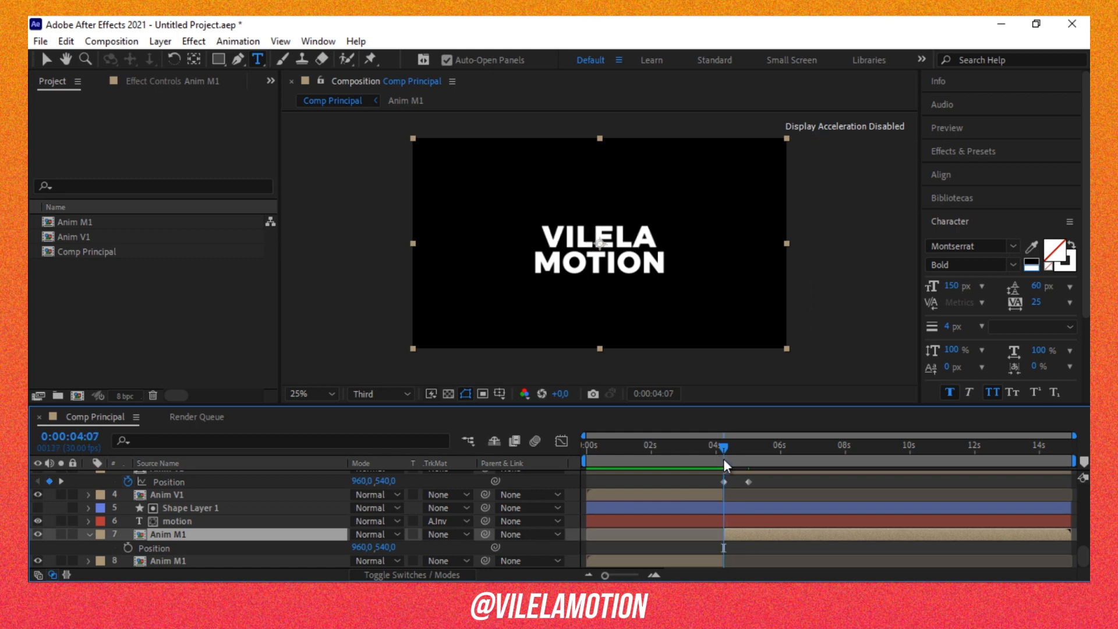
{"action": "left_click", "coordinate": [127, 548]}
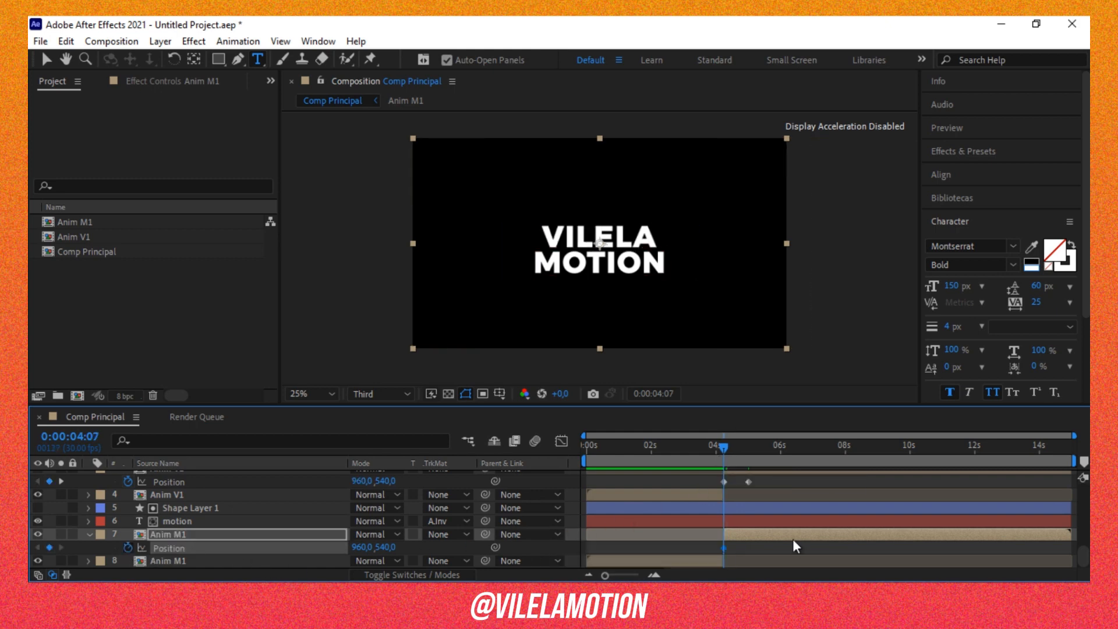
At 0:00:05:00, set the later Anim M1 part's Position to (-403, 540) so MOTION slides out opposite to VILELA.
{"action": "left_click", "coordinate": [749, 460]}
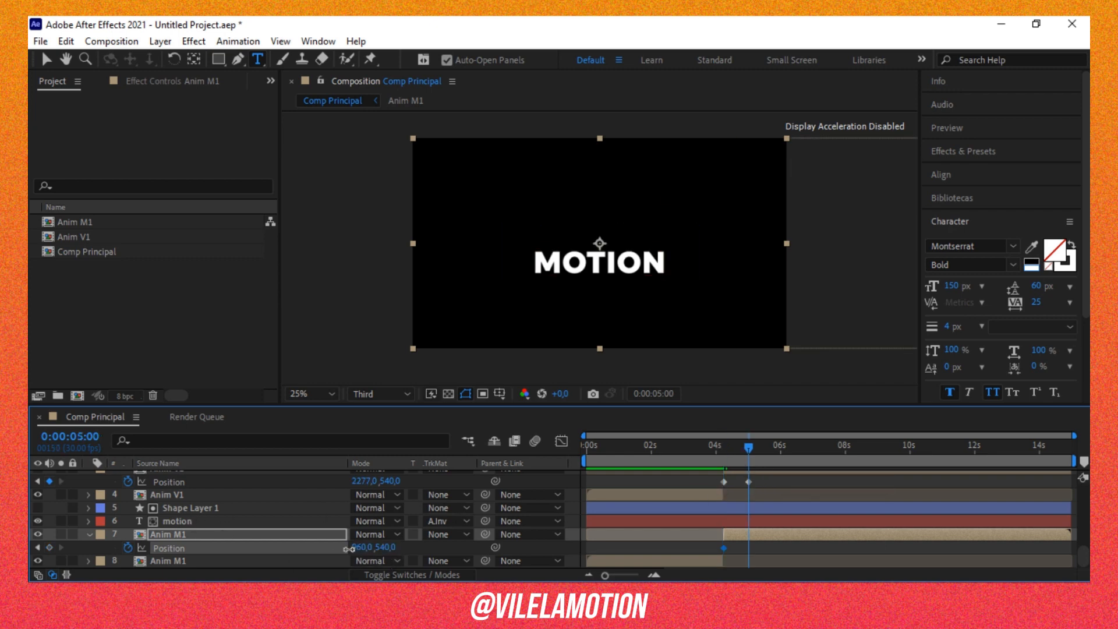
{"action": "left_click_drag", "start_coordinate": [359, 551], "coordinate": [87, 551]}
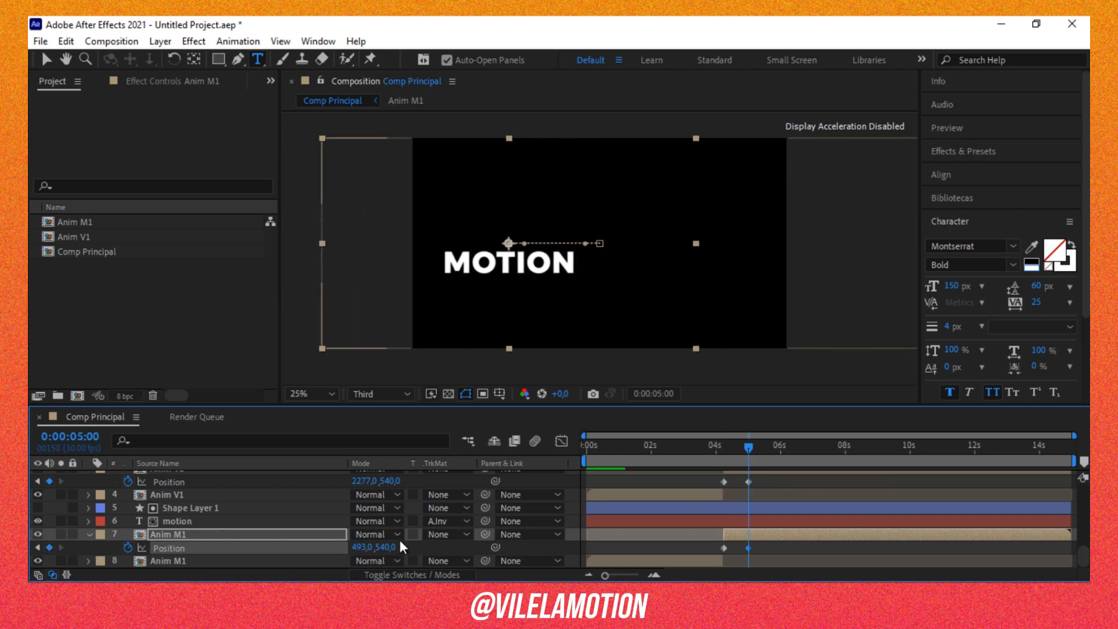
{"action": "left_click_drag", "start_coordinate": [362, 547], "coordinate": [220, 562]}
{"action": "left_click_drag", "start_coordinate": [359, 547], "coordinate": [257, 548]}
{"action": "left_click_drag", "start_coordinate": [80, 554], "coordinate": [181, 566]}
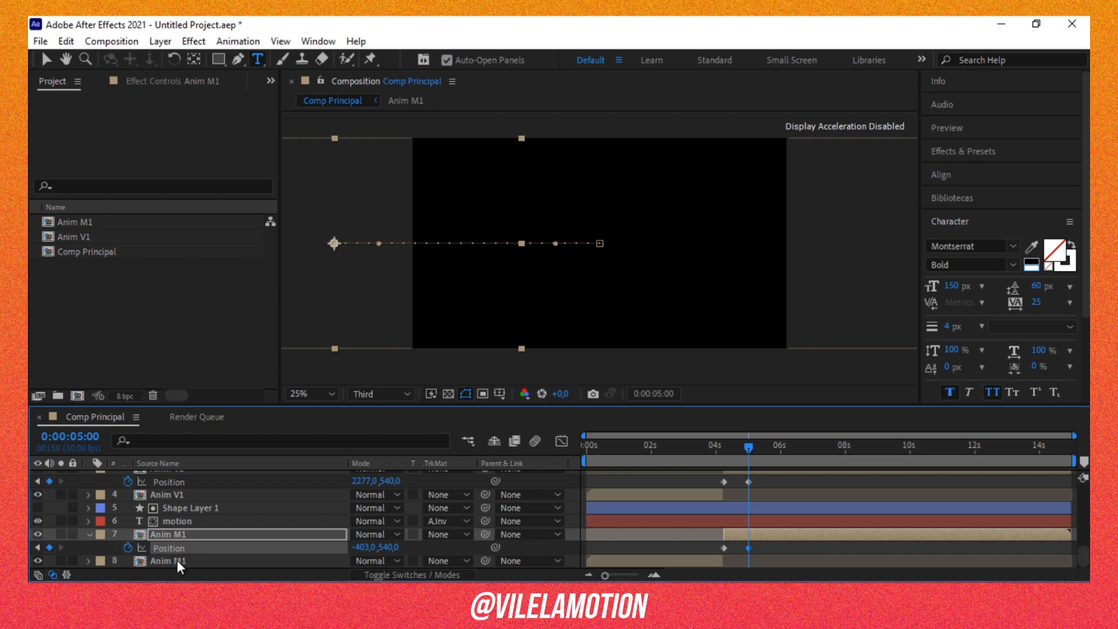
Apply Easy Ease to the Position keyframes of the later Anim V1 and Anim M1 parts.
{"action": "left_click_drag", "start_coordinate": [766, 476], "coordinate": [706, 484]}
{"action": "key", "text": "F9"}
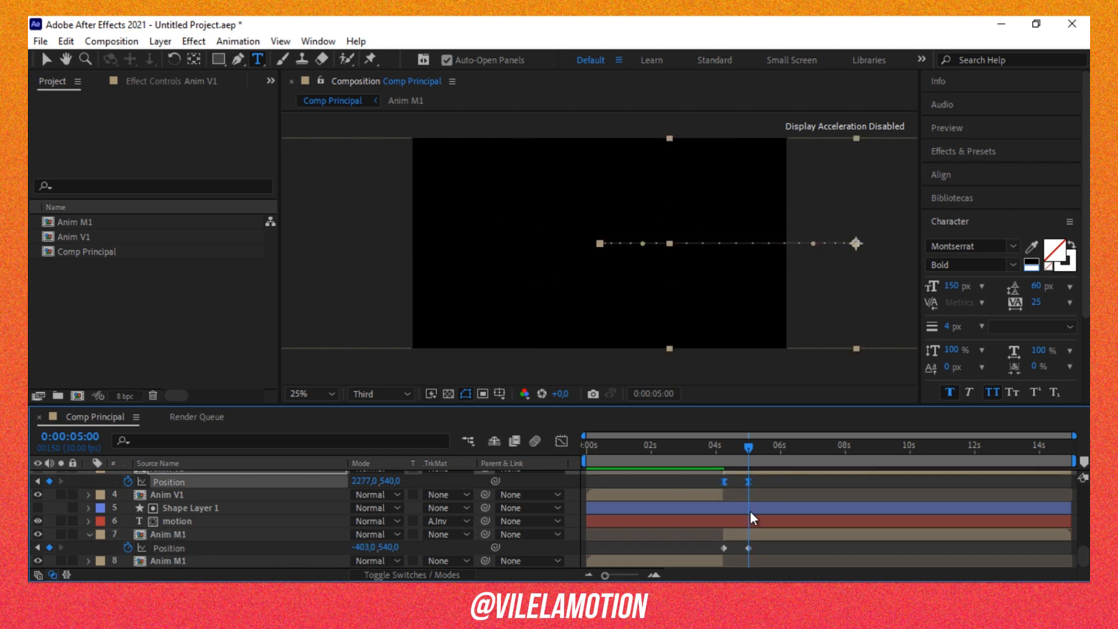
{"action": "left_click_drag", "start_coordinate": [761, 545], "coordinate": [697, 553]}
{"action": "key", "text": "F9"}
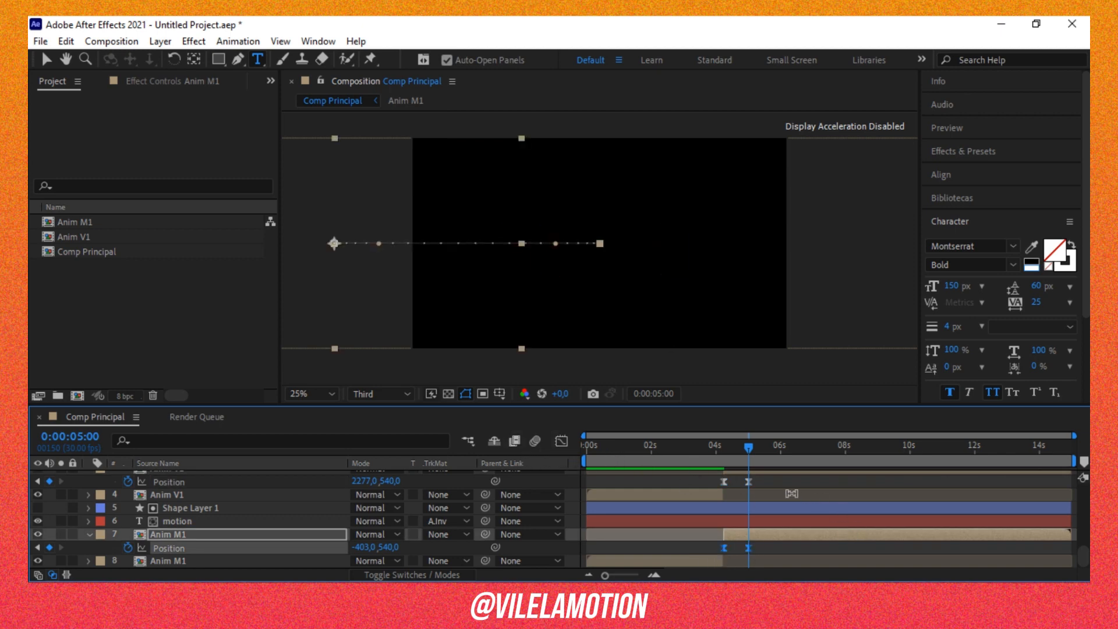
Reshape the speed graph of both Position animations so the slides peak in speed at the start and slow gradually.
{"action": "left_click_drag", "start_coordinate": [760, 480], "coordinate": [698, 539]}
{"action": "left_click", "coordinate": [562, 440]}
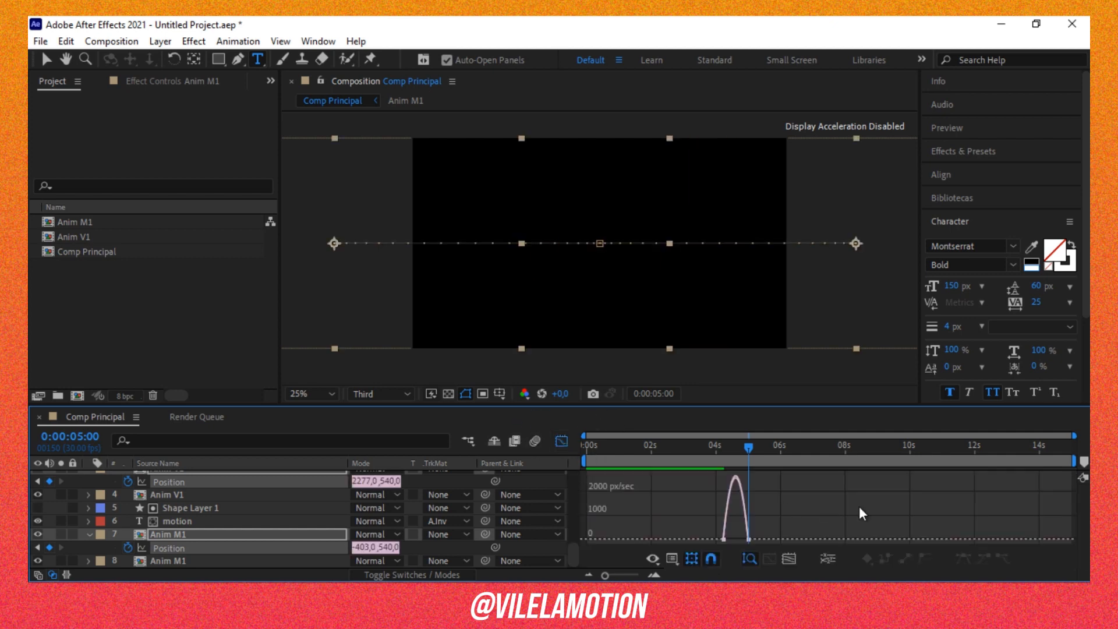
{"action": "left_click_drag", "start_coordinate": [841, 506], "coordinate": [628, 575]}
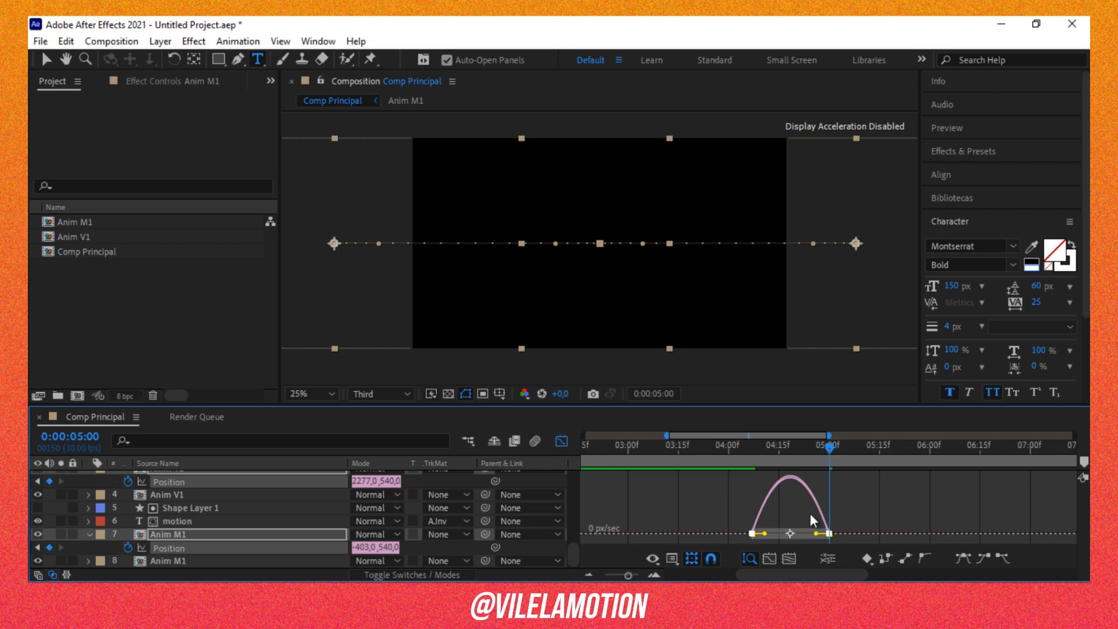
{"action": "mouse_move", "coordinate": [763, 534]}
{"action": "left_mouse_down"}
{"action": "mouse_move", "coordinate": [747, 537]}
{"action": "mouse_move", "coordinate": [783, 537]}
{"action": "left_mouse_up"}
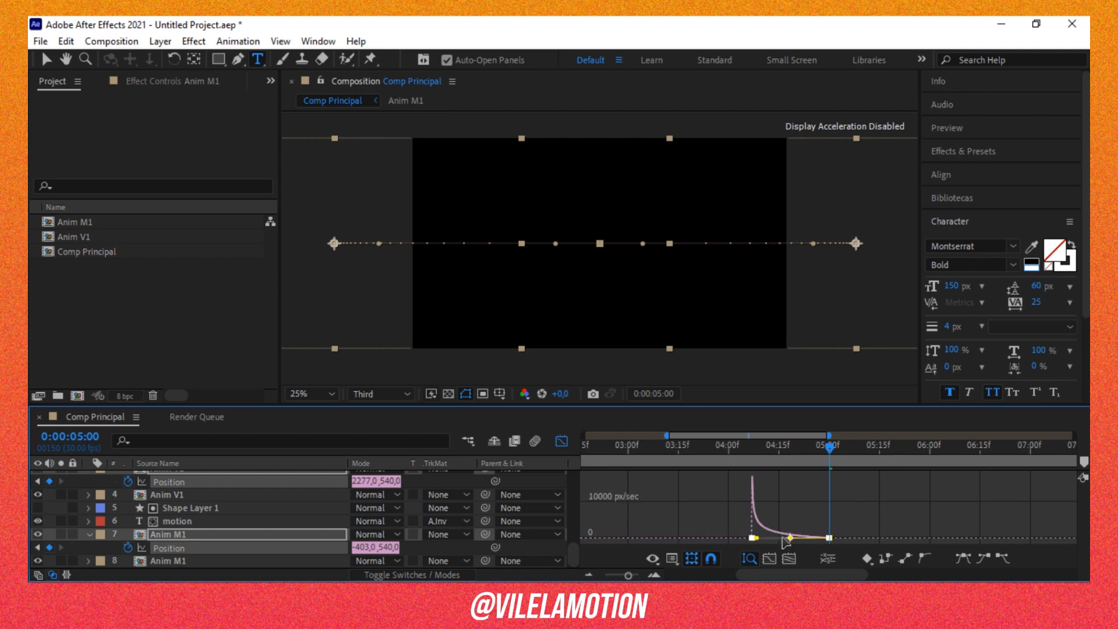
{"action": "left_click", "coordinate": [561, 440]}
Preview the slide-out of both words from 0:00:03:08.
{"action": "left_click_drag", "start_coordinate": [752, 462], "coordinate": [655, 458]}
{"action": "key", "text": "space"}
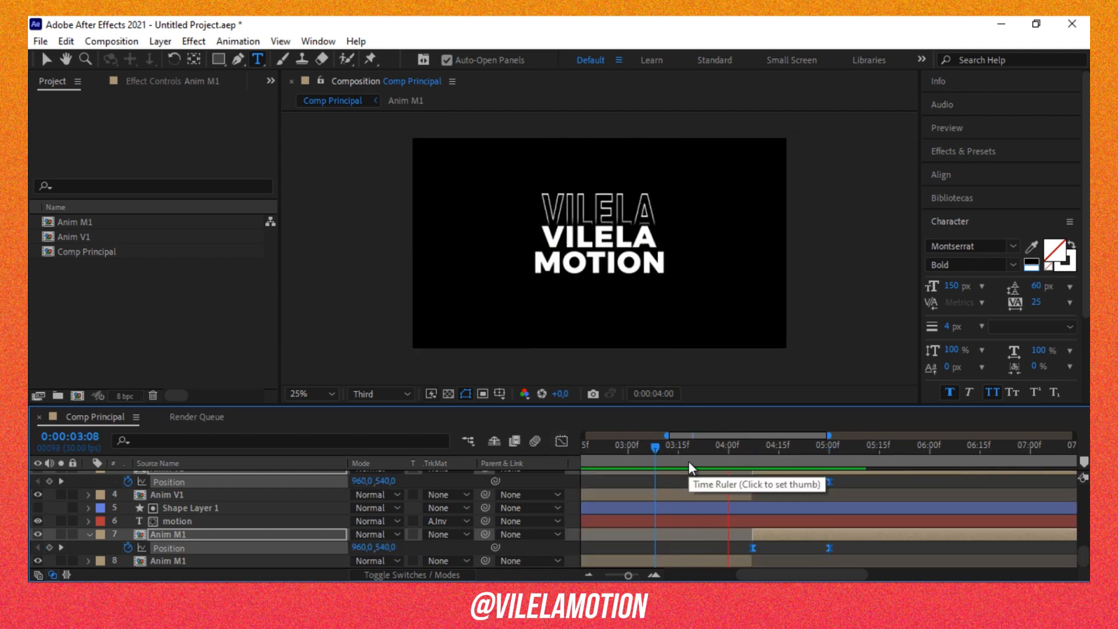
Lengthen both slide-outs by moving the final Position keyframes of the later Anim V1 and Anim M1 parts to 0:00:06:00.
{"action": "left_click", "coordinate": [751, 455]}
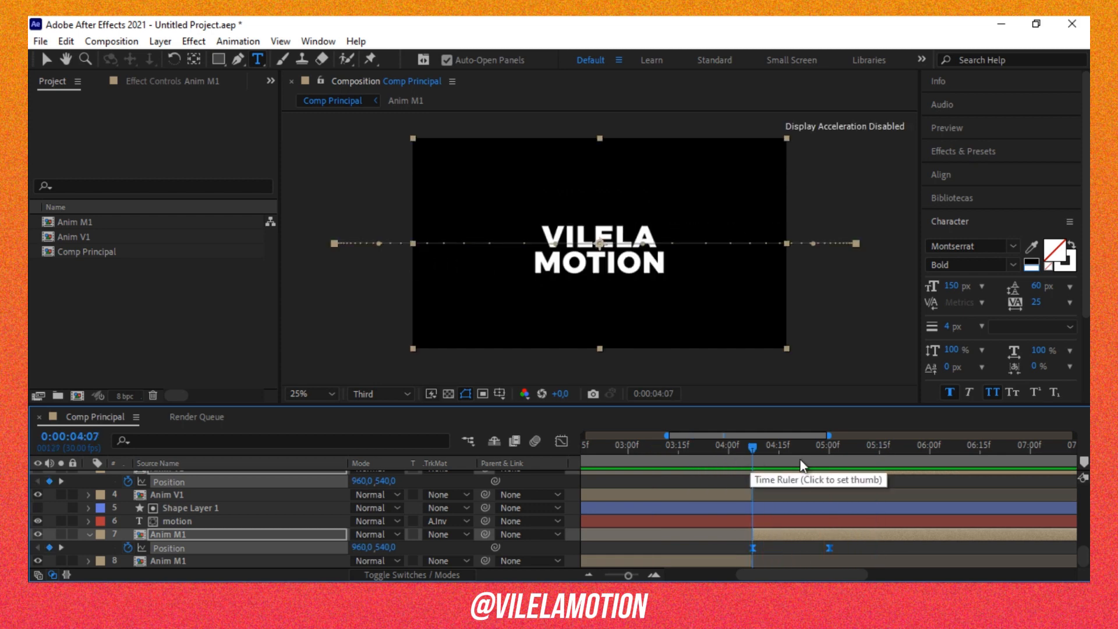
{"action": "left_click_drag", "start_coordinate": [850, 478], "coordinate": [931, 535]}
Shift the later Anim M1 part about 18 frames later, then extend its start back to 0:00:04:07 with a Position keyframe there.
{"action": "left_click_drag", "start_coordinate": [761, 534], "coordinate": [832, 533]}
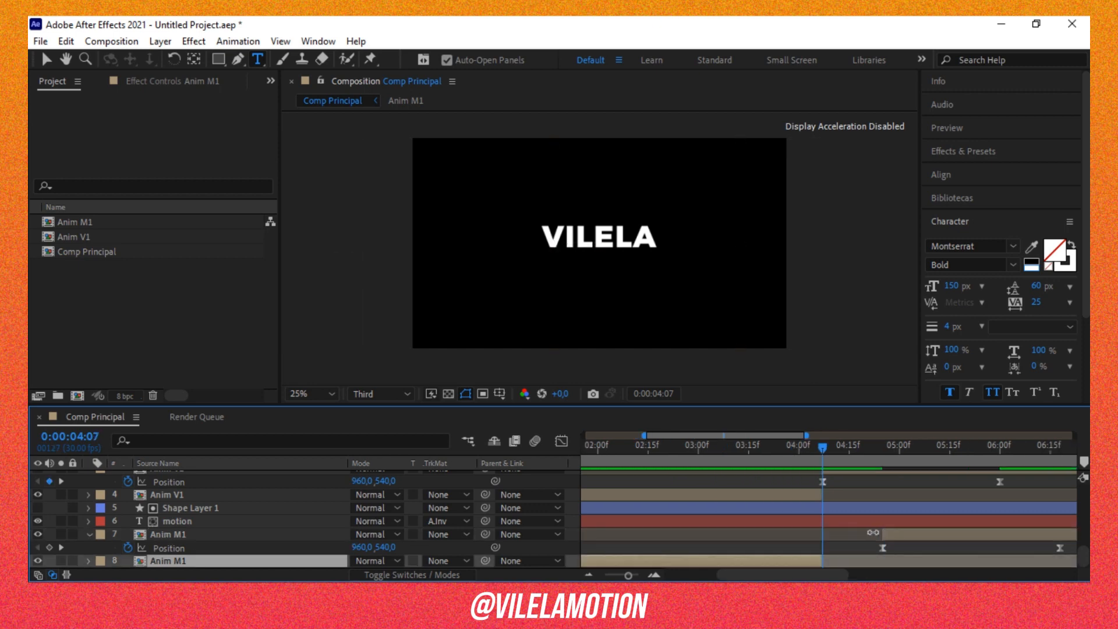
{"action": "left_click_drag", "start_coordinate": [879, 532], "coordinate": [823, 532]}
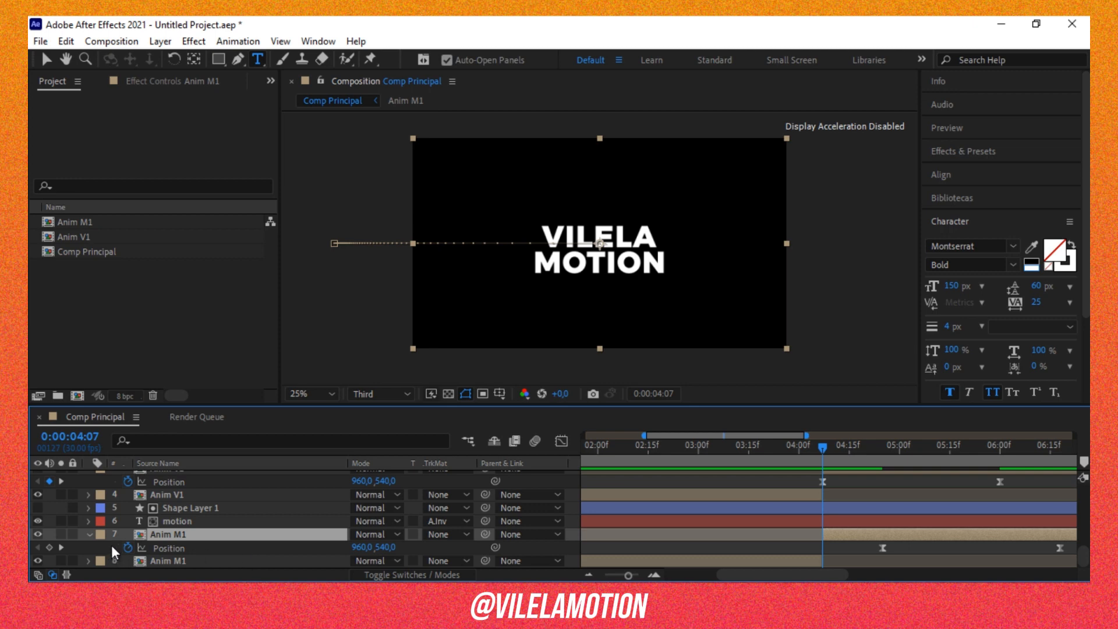
{"action": "left_click", "coordinate": [49, 547]}
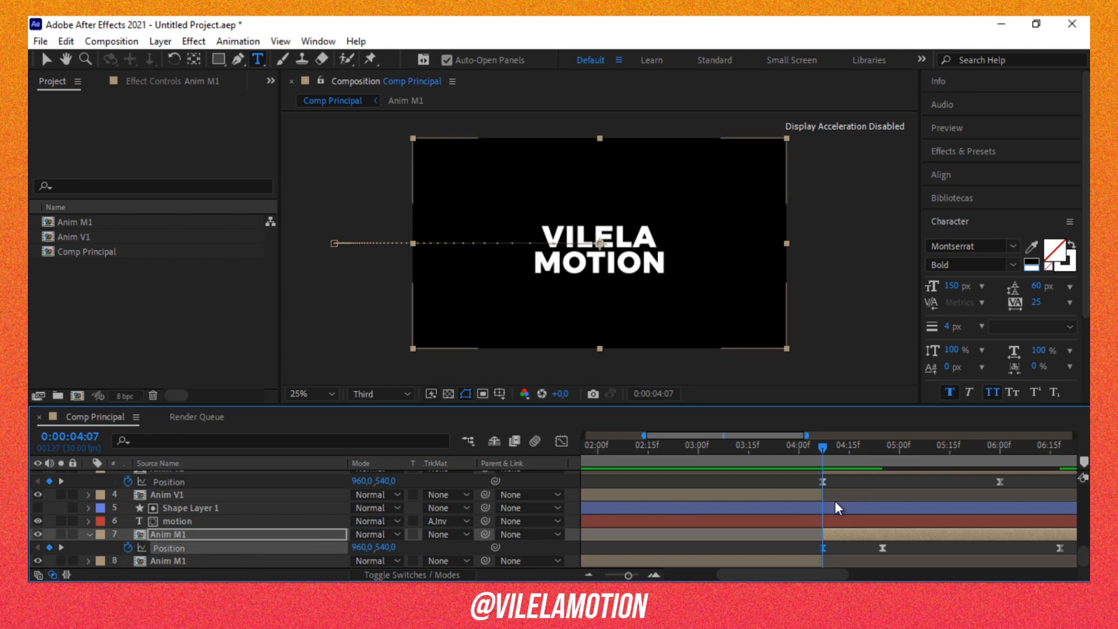
Preview the staggered slide-out from 0:00:04:07, and the whole composition from the start.
{"action": "key", "text": "space"}
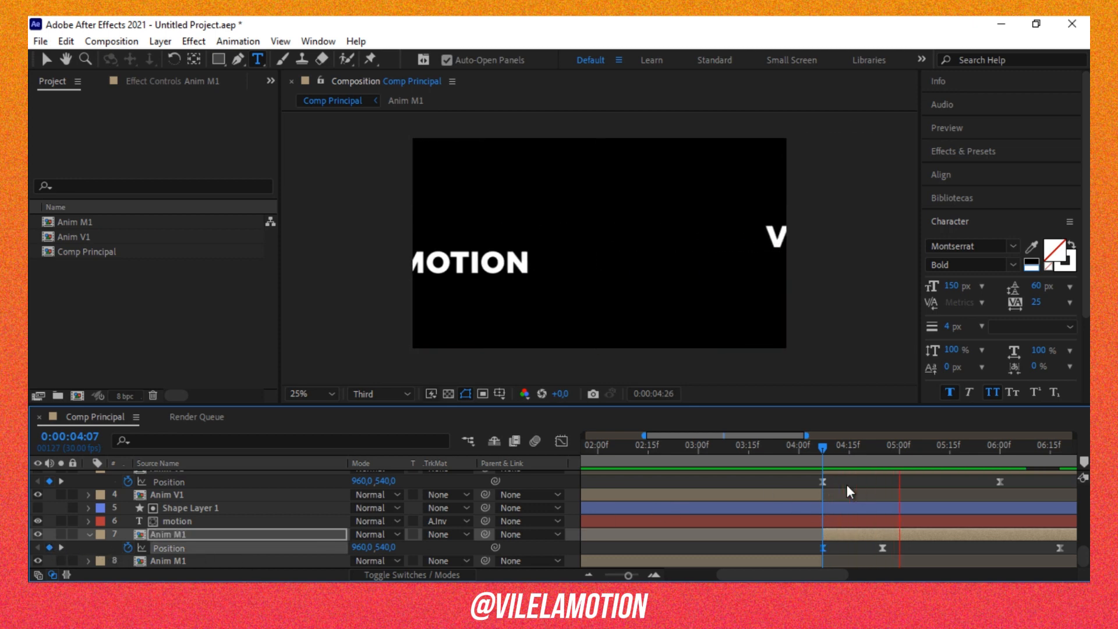
{"action": "key", "text": "space"}
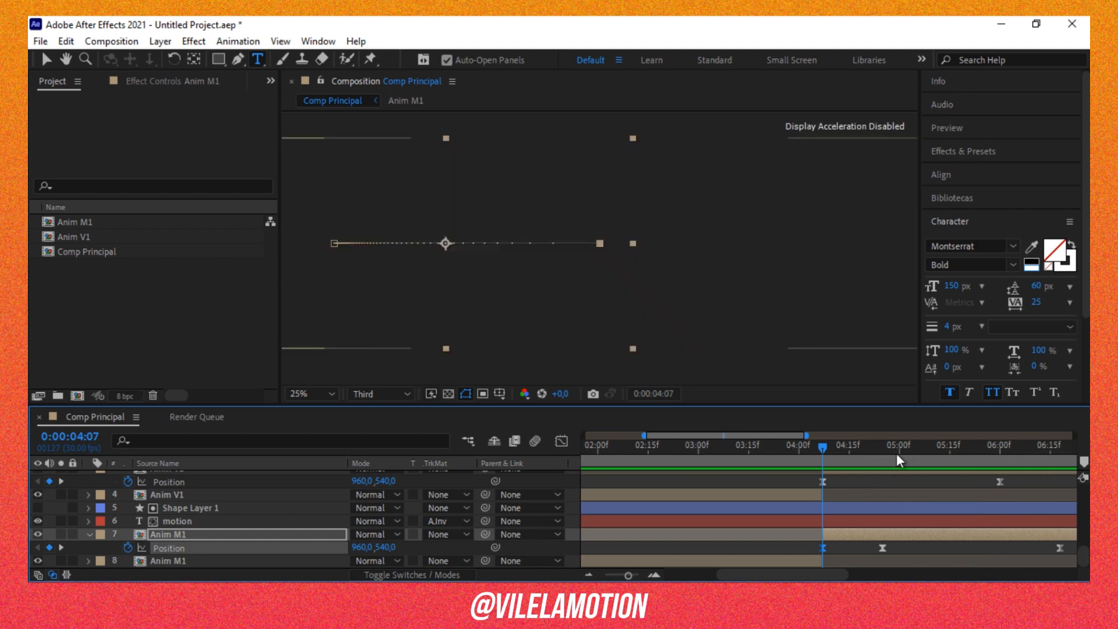
{"action": "left_click_drag", "start_coordinate": [896, 453], "coordinate": [494, 465]}
{"action": "left_click_drag", "start_coordinate": [626, 575], "coordinate": [598, 564]}
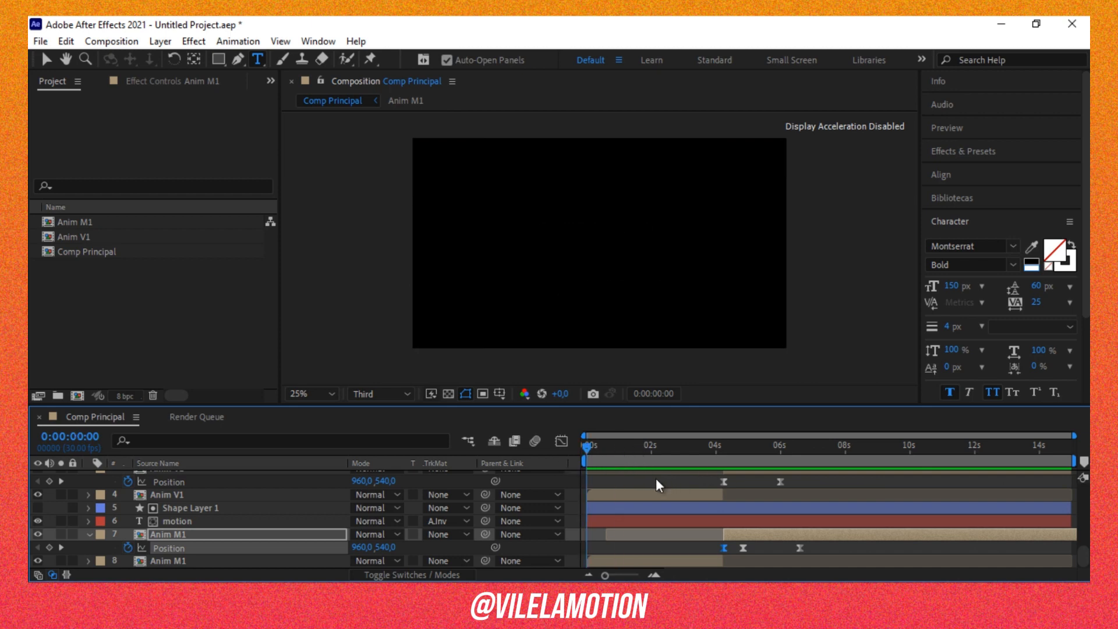
{"action": "key", "text": "space"}
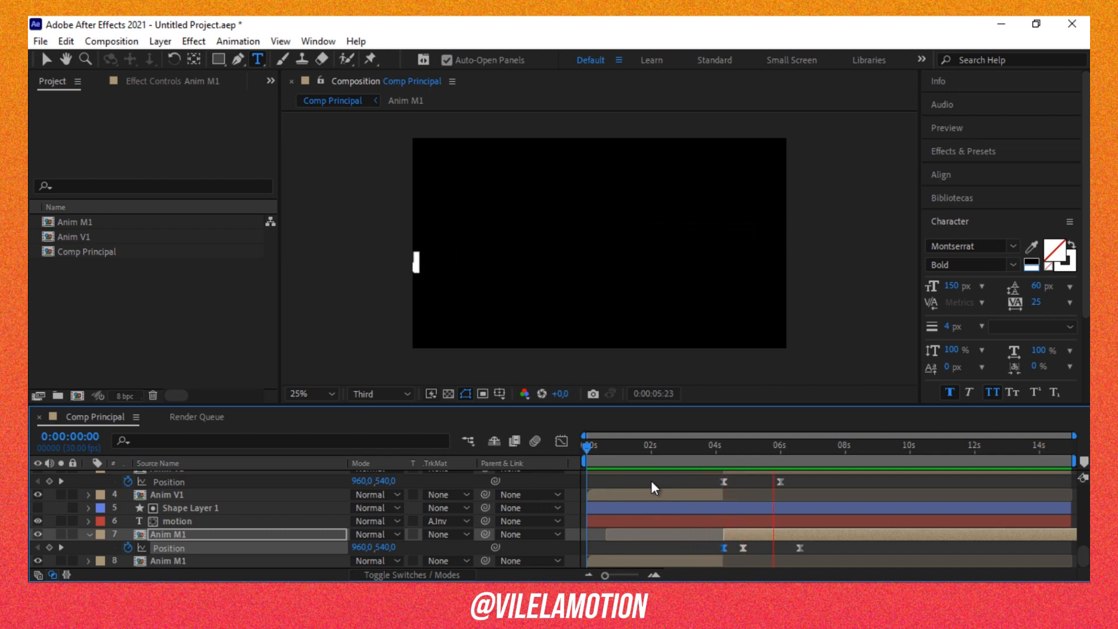
Move the last Position keyframe of the later Anim M1 part to 0:00:06:00, level with Anim V1's final keyframe.
{"action": "left_click", "coordinate": [785, 455]}
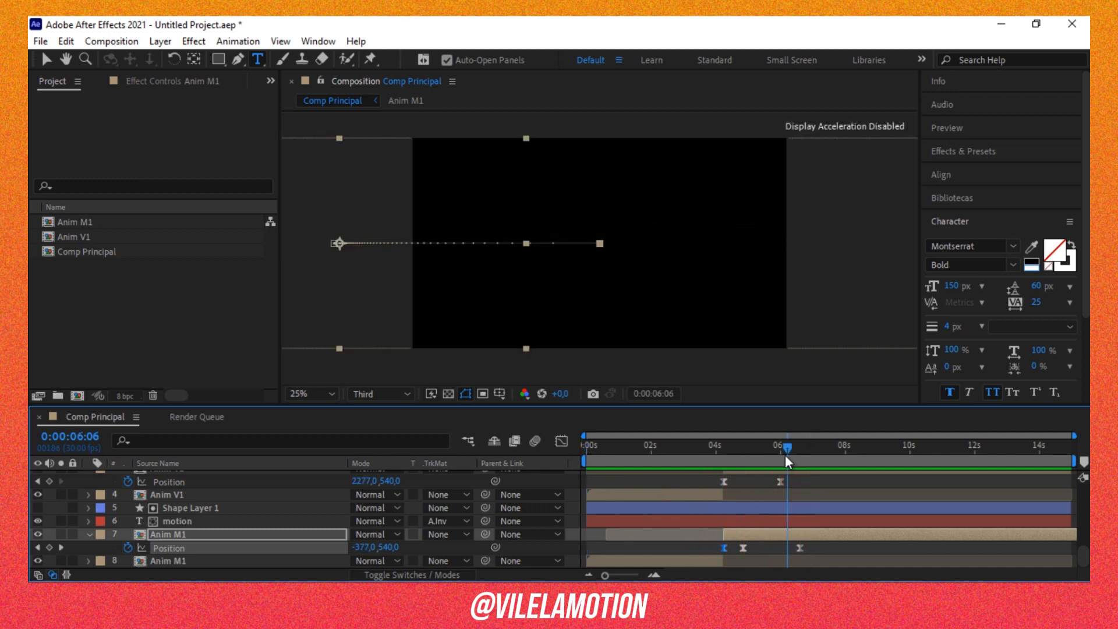
{"action": "left_click_drag", "start_coordinate": [785, 455], "coordinate": [774, 455]}
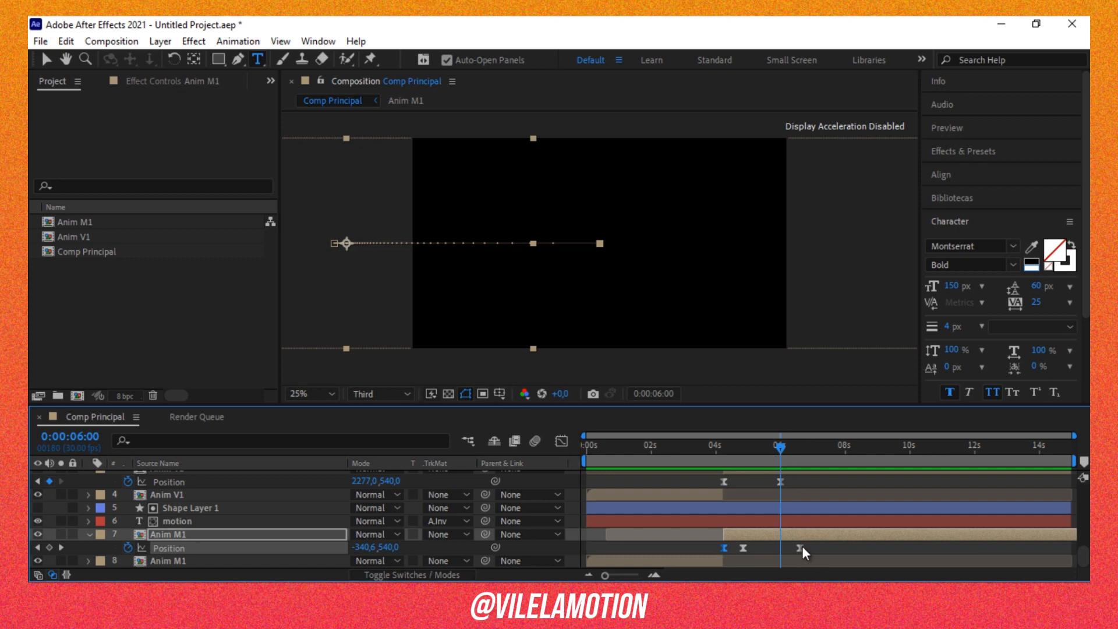
{"action": "left_click_drag", "start_coordinate": [799, 546], "coordinate": [781, 548]}
Replay the slide-out from 0:00:04:01 to check the adjusted end timing.
{"action": "left_click", "coordinate": [716, 460]}
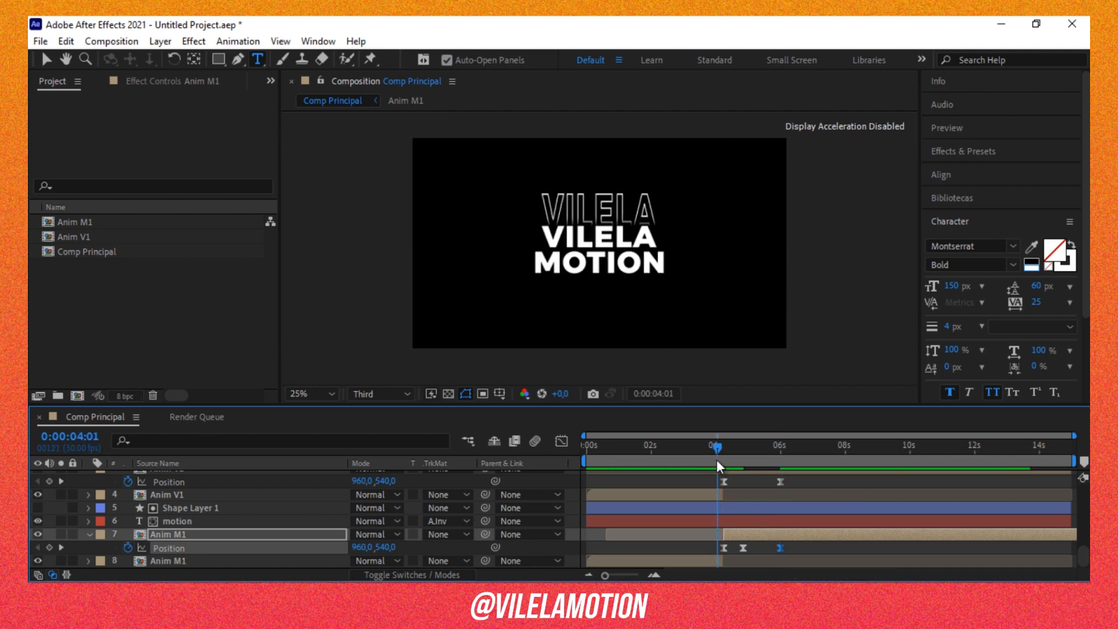
{"action": "key", "text": "space"}
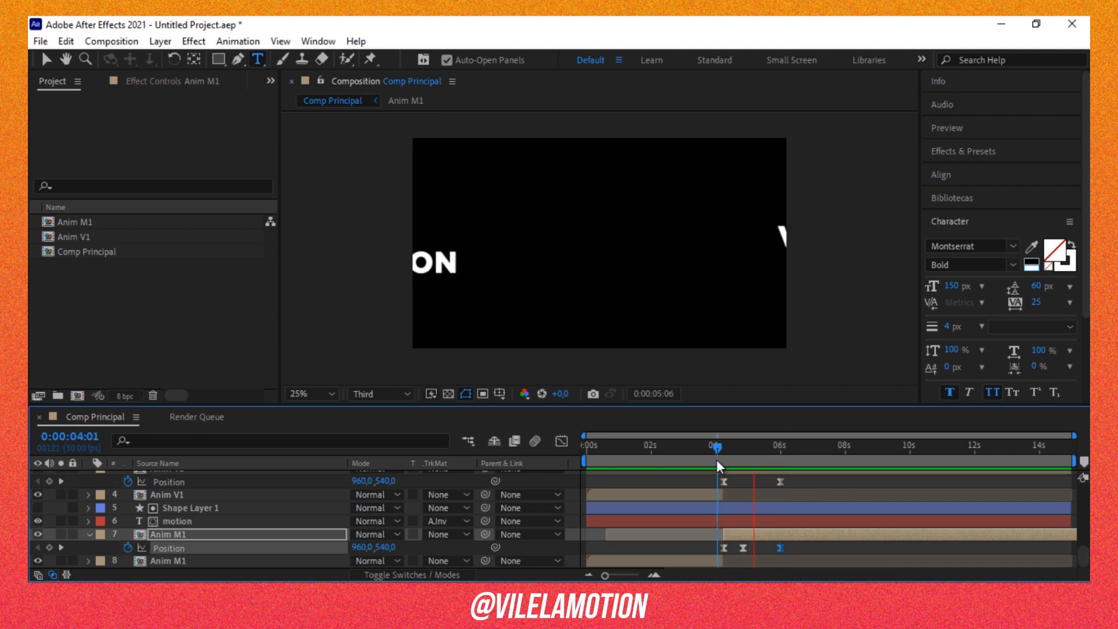
{"action": "key", "text": "space"}
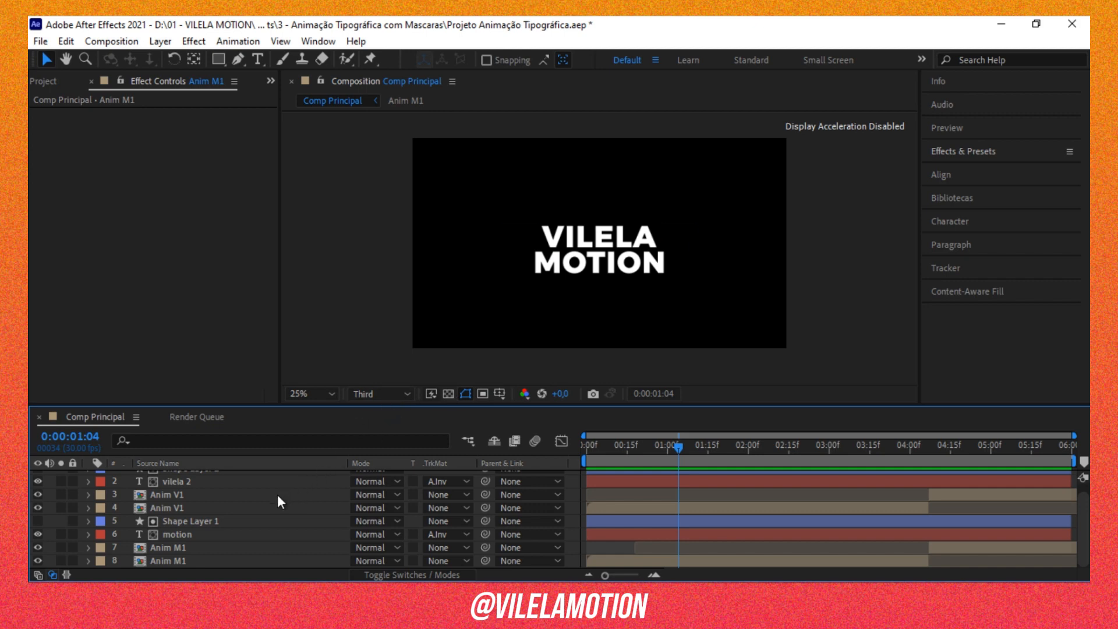
{"action": "right_click", "coordinate": [79, 561]}
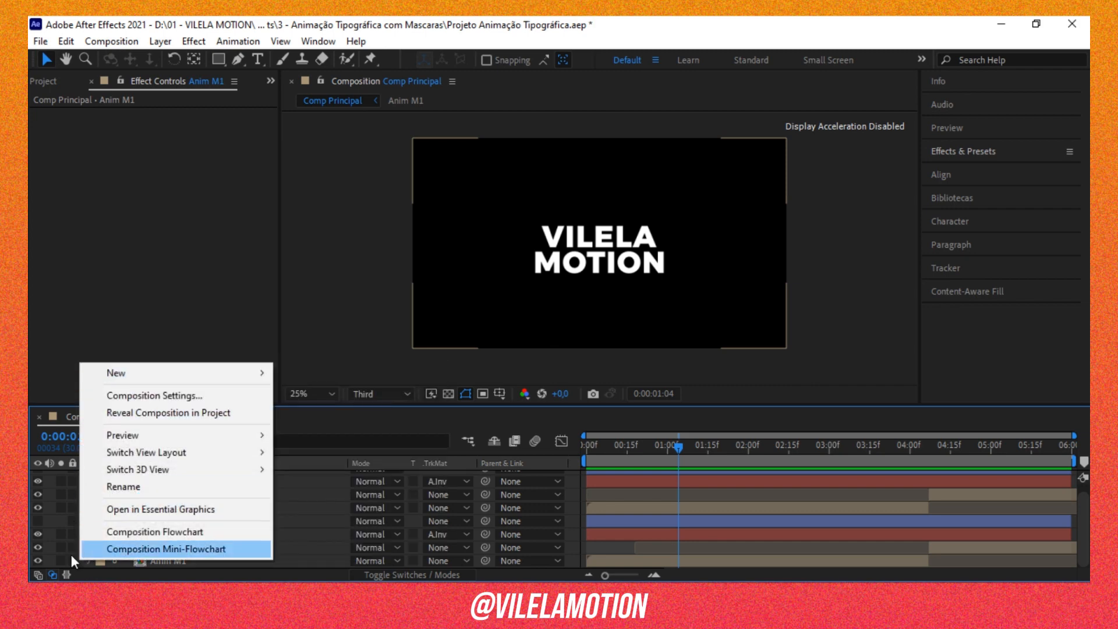
{"action": "left_click", "coordinate": [50, 557]}
{"action": "right_click", "coordinate": [50, 556]}
{"action": "left_click", "coordinate": [287, 561]}
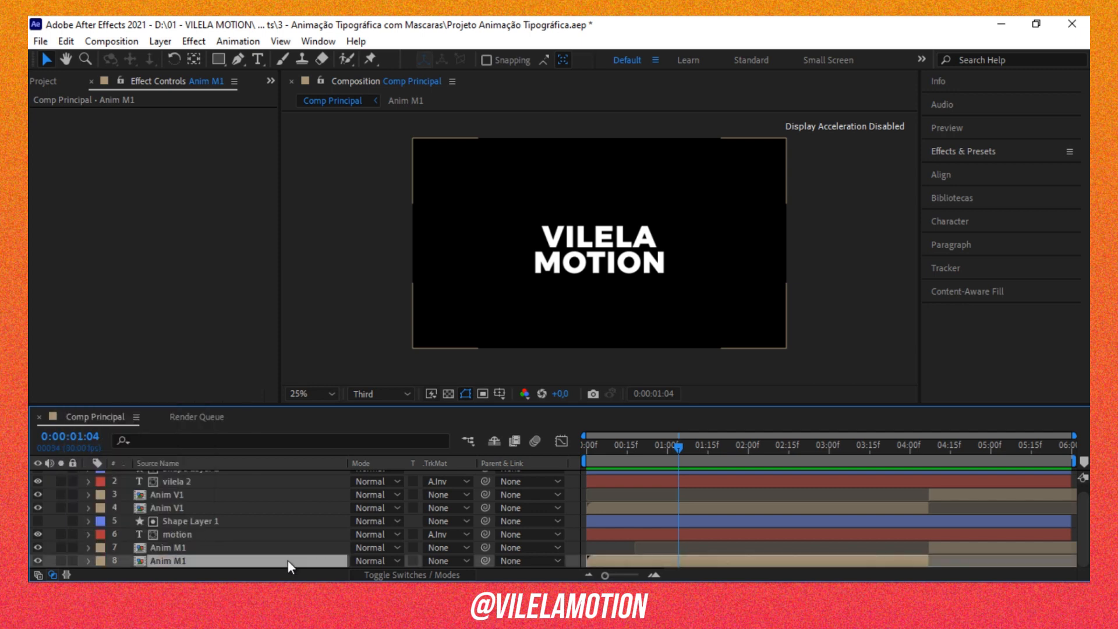
Create a 1920 x 1080 px solid layer in Comp Principal with the dark gray color #191919.
{"action": "right_click", "coordinate": [80, 561]}
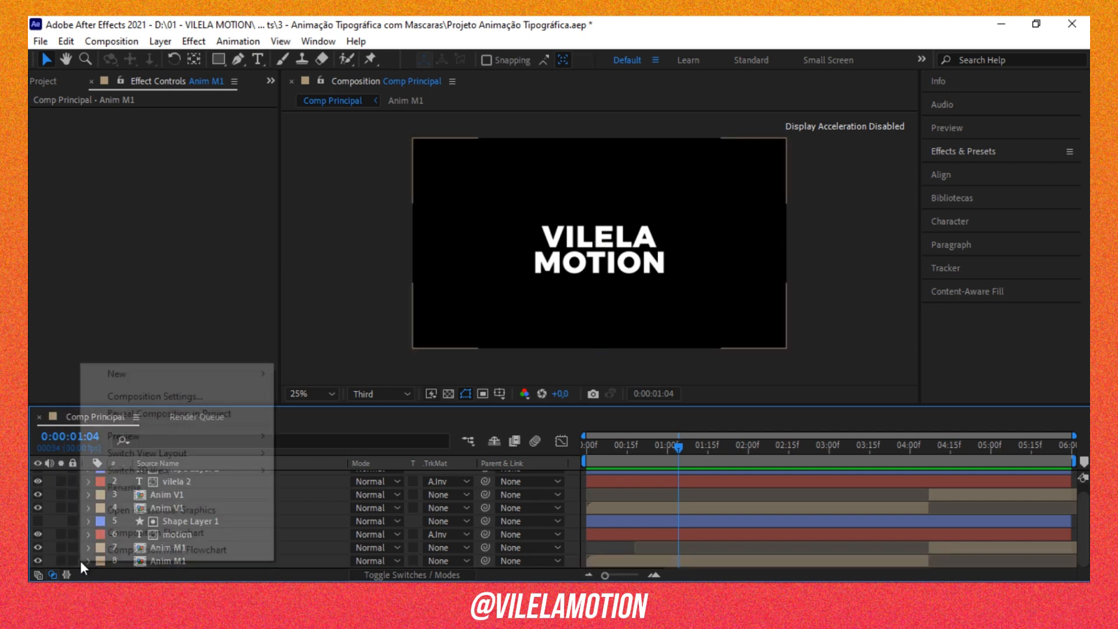
{"action": "mouse_move", "coordinate": [141, 376]}
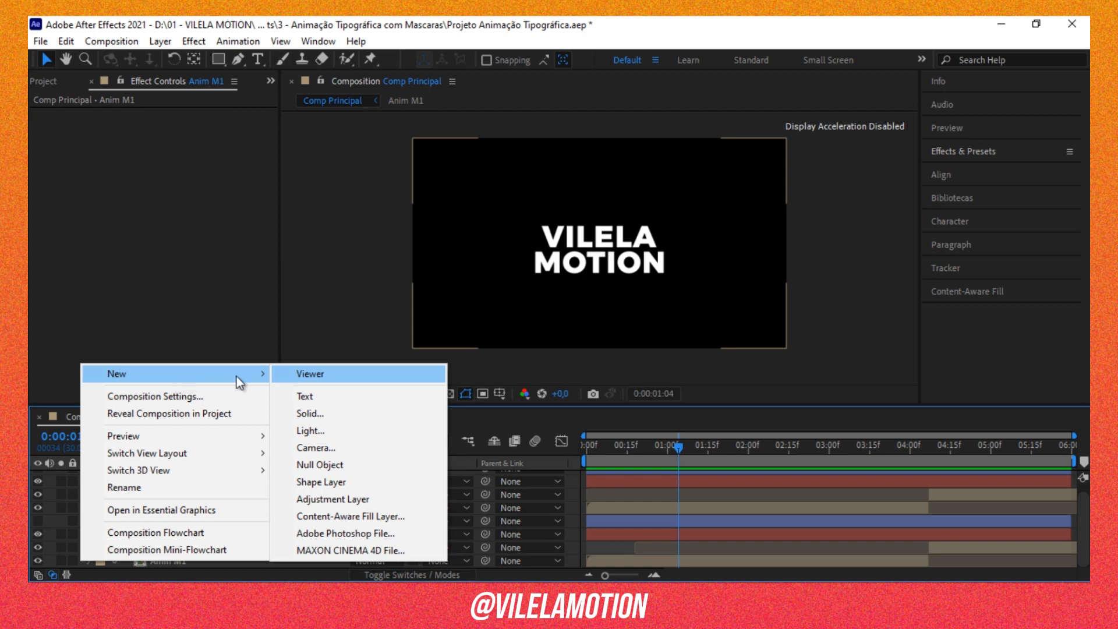
{"action": "left_click", "coordinate": [315, 414]}
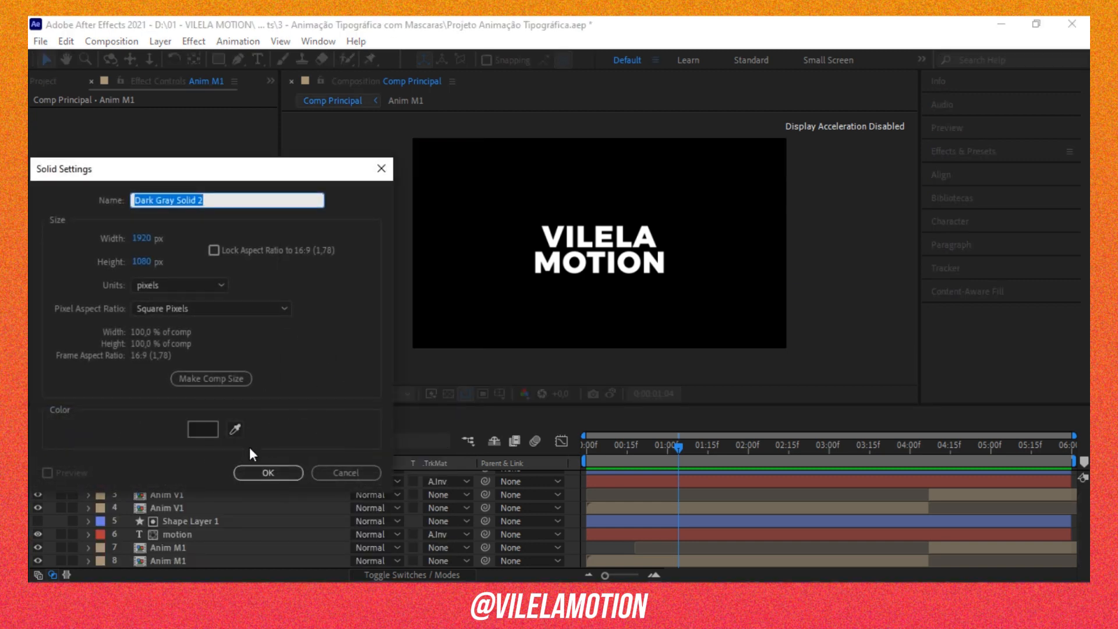
{"action": "left_click", "coordinate": [208, 431]}
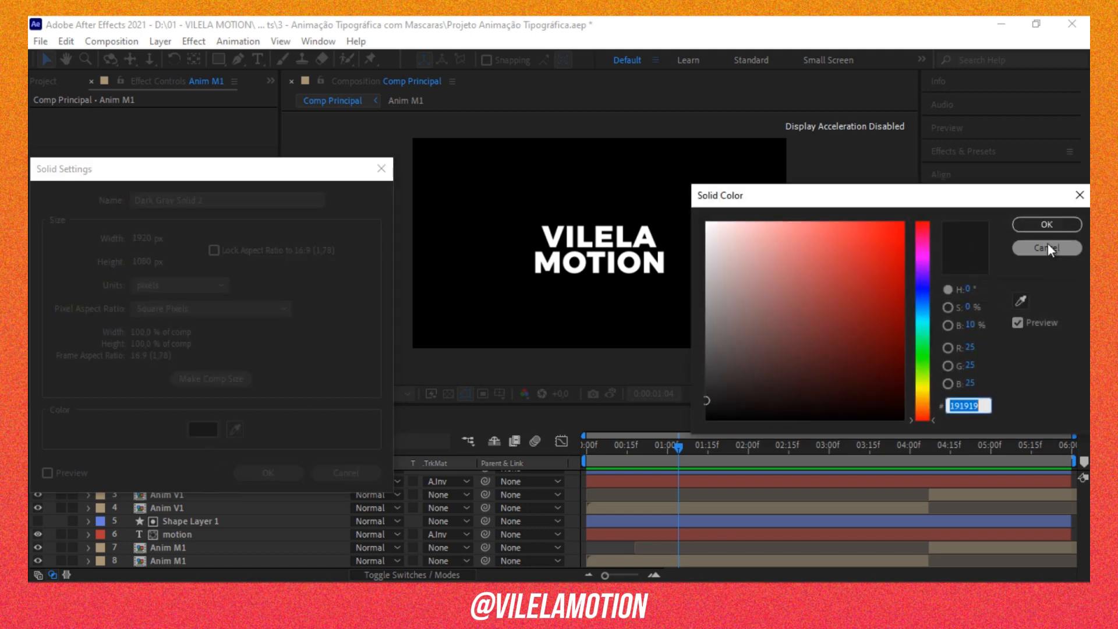
{"action": "left_click", "coordinate": [1046, 227]}
{"action": "left_click", "coordinate": [266, 471]}
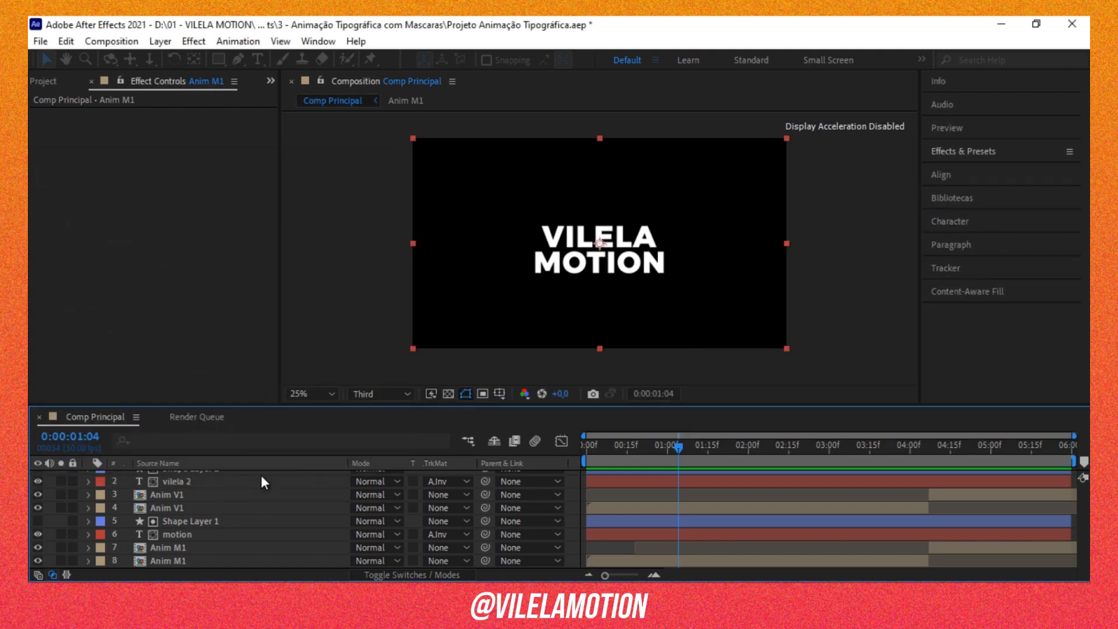
Move the dark gray solid to the bottom of the Comp Principal layer stack, behind the title layers.
{"action": "left_click_drag", "start_coordinate": [185, 480], "coordinate": [176, 565]}
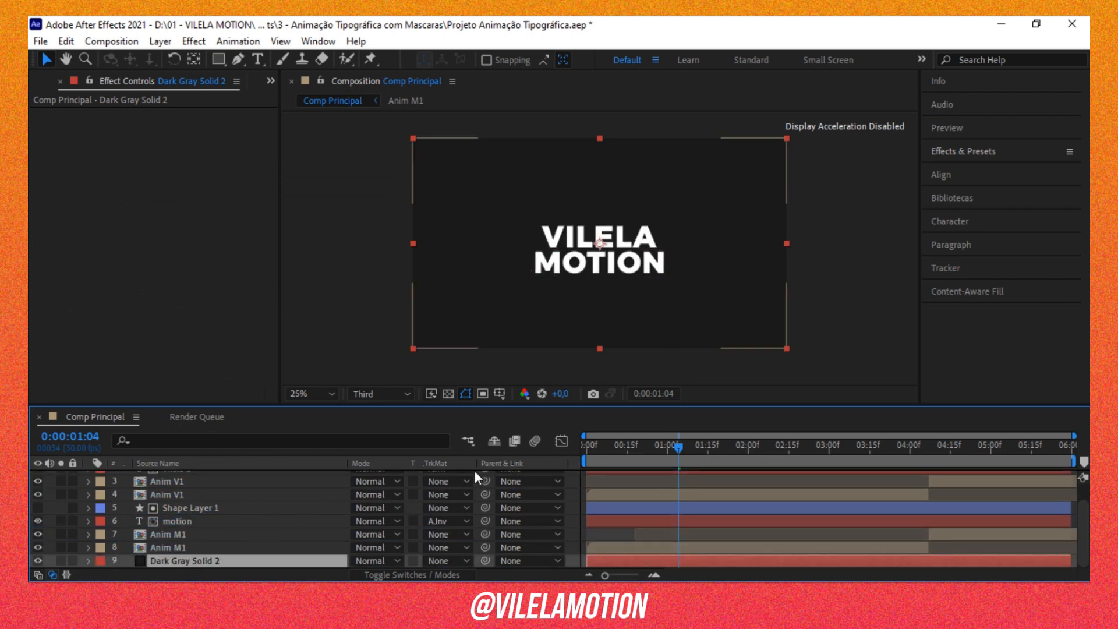
{"action": "left_click", "coordinate": [50, 548]}
{"action": "scroll", "coordinate": [243, 518], "scroll_direction": "up", "scroll_amount": 2}
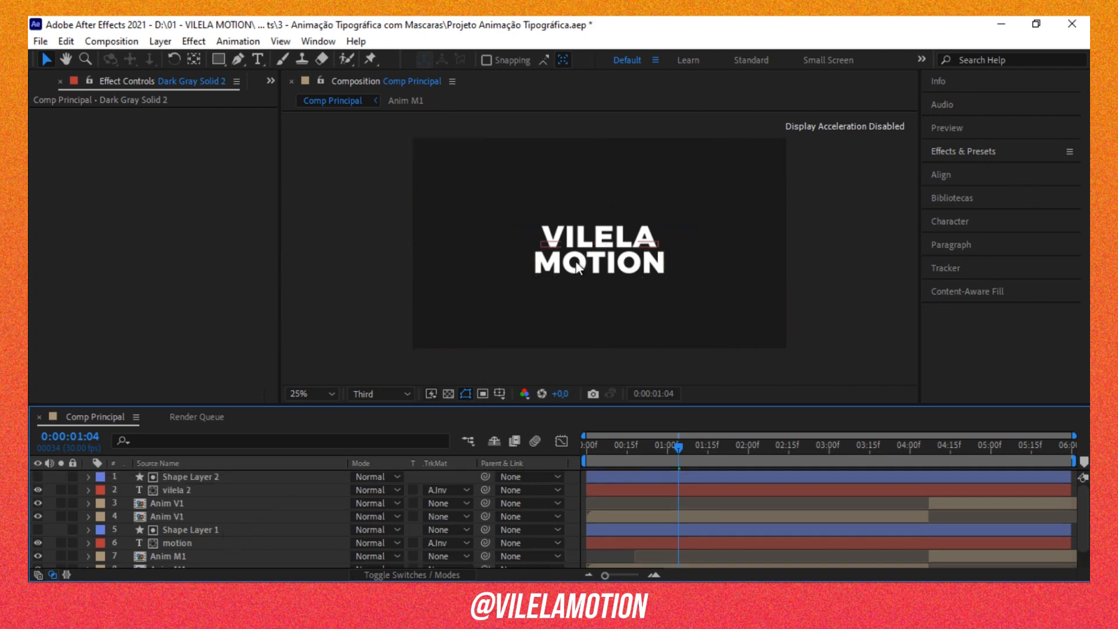
Apply the Tint effect to the earlier Anim M1 part, the layer directly above the dark gray solid.
{"action": "scroll", "coordinate": [208, 513], "scroll_direction": "down", "scroll_amount": 2}
{"action": "left_click", "coordinate": [202, 523]}
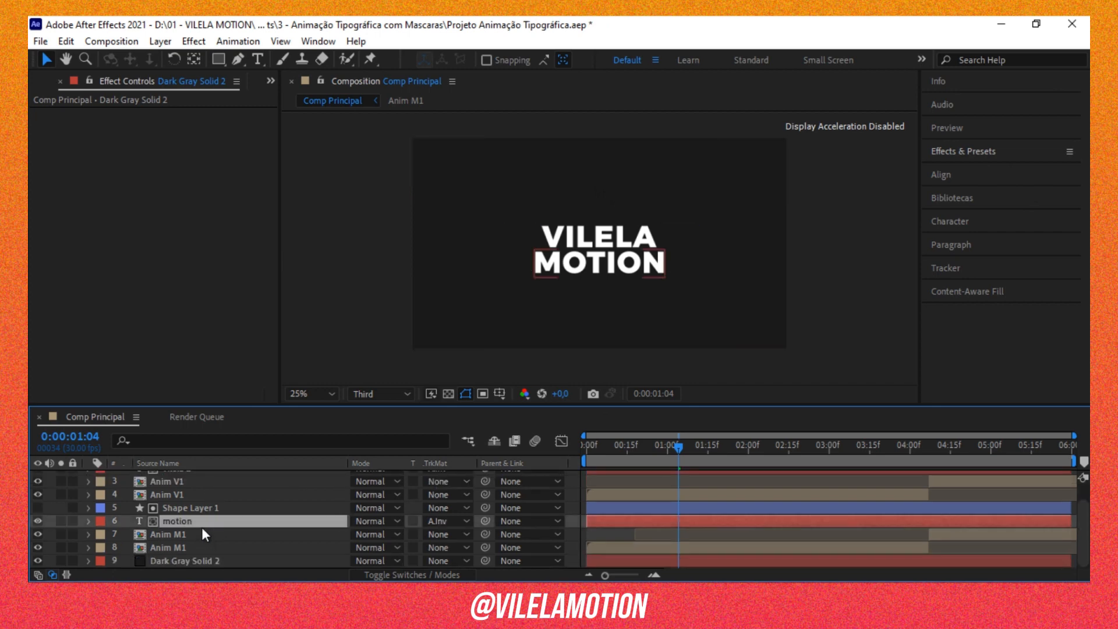
{"action": "left_click", "coordinate": [201, 533]}
{"action": "left_click", "coordinate": [194, 547]}
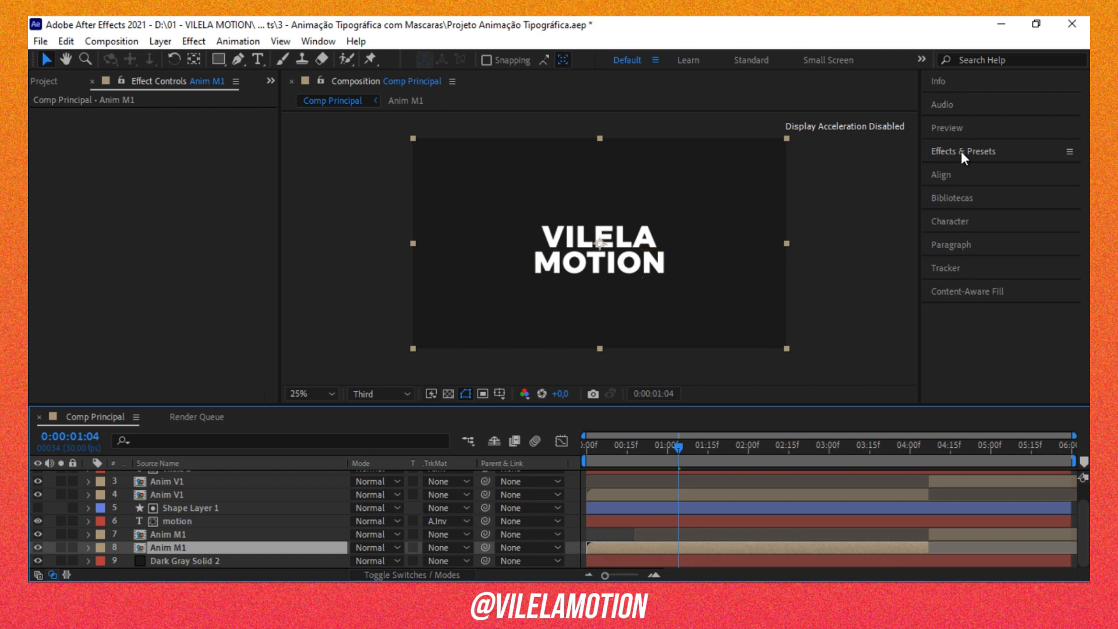
{"action": "left_click", "coordinate": [978, 155]}
{"action": "left_click", "coordinate": [987, 169]}
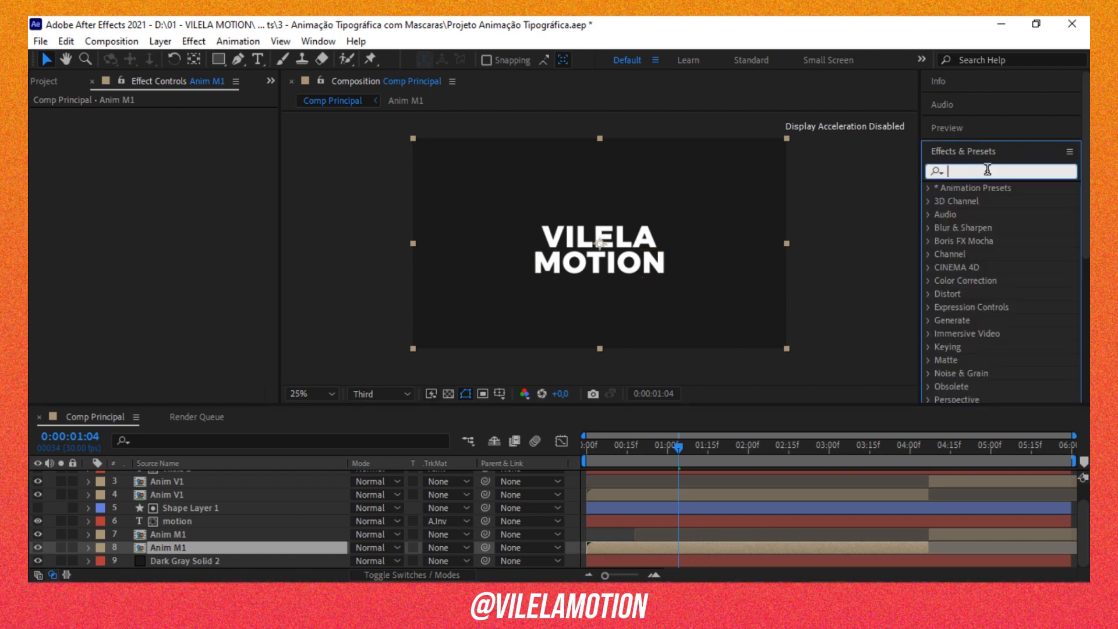
{"action": "type", "text": "tint"}
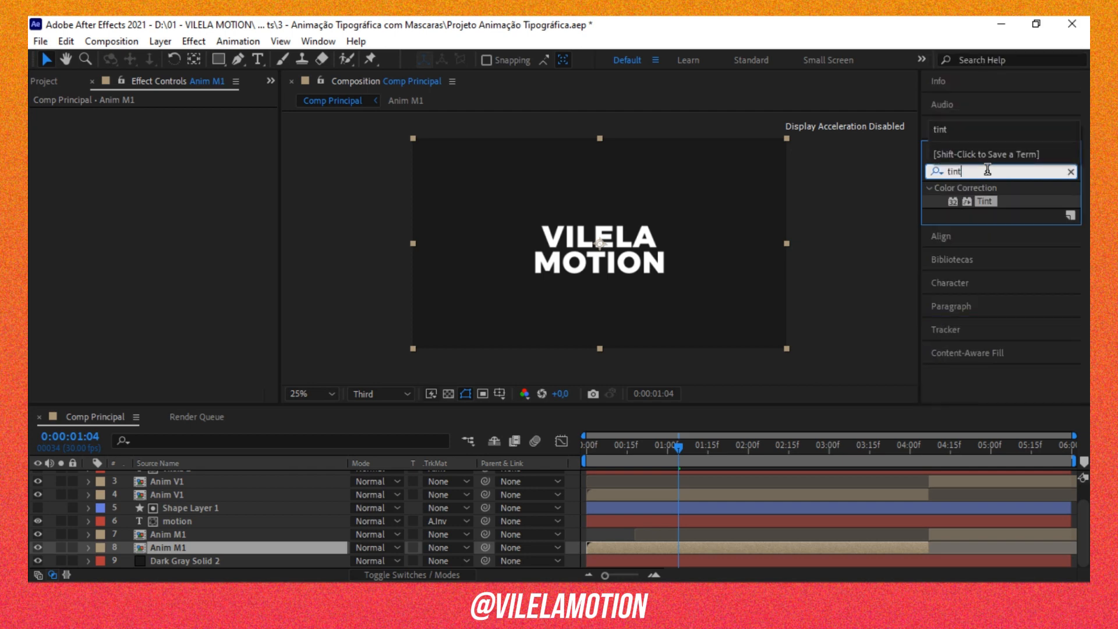
{"action": "double_click", "coordinate": [983, 201]}
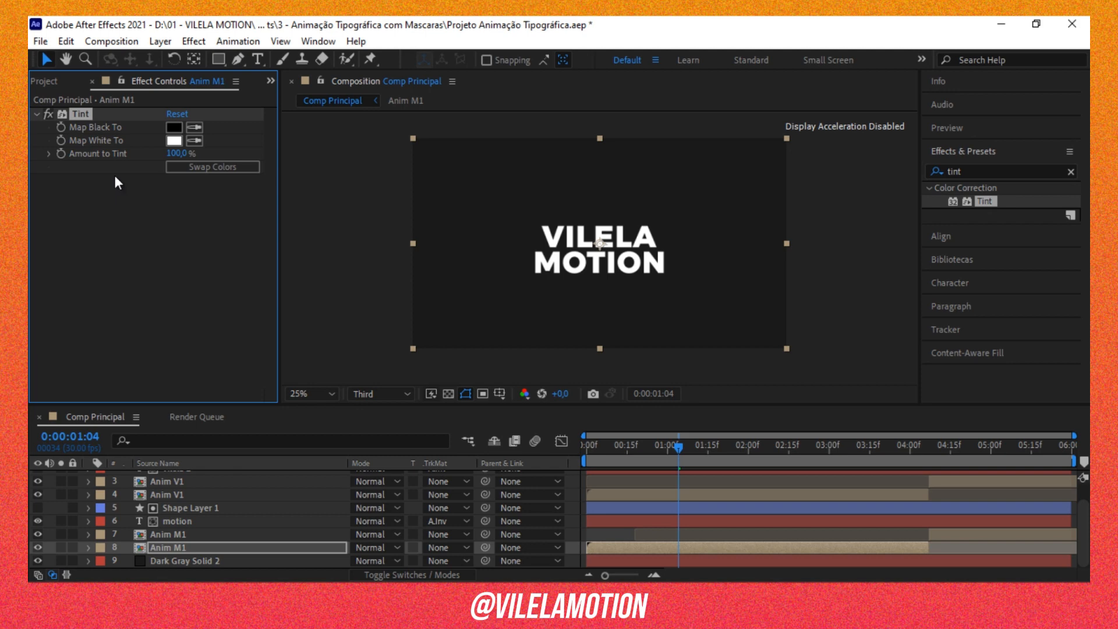
Set the Tint's Map White To color on the earlier Anim M1 part to the pinkish red #F2295B.
{"action": "left_click", "coordinate": [181, 125]}
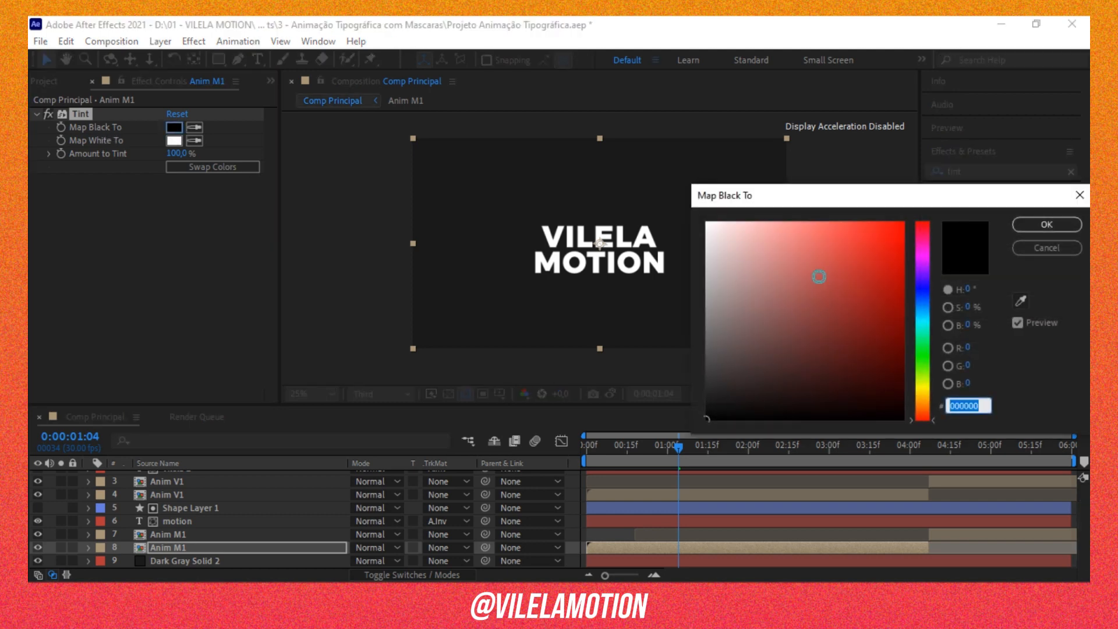
{"action": "left_click", "coordinate": [1060, 253]}
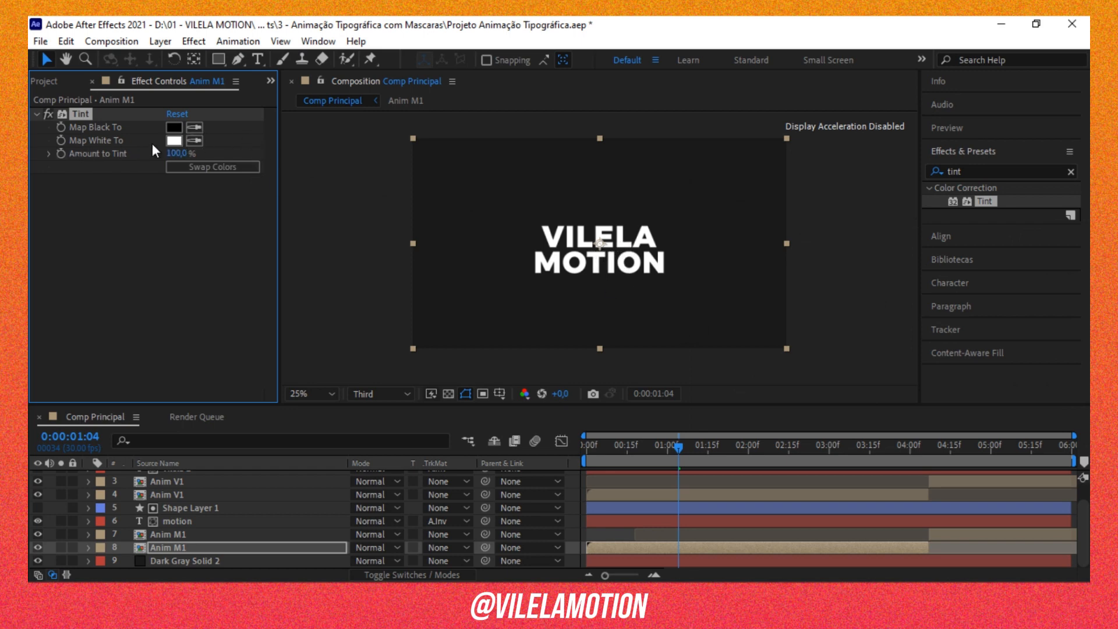
{"action": "left_click", "coordinate": [174, 141]}
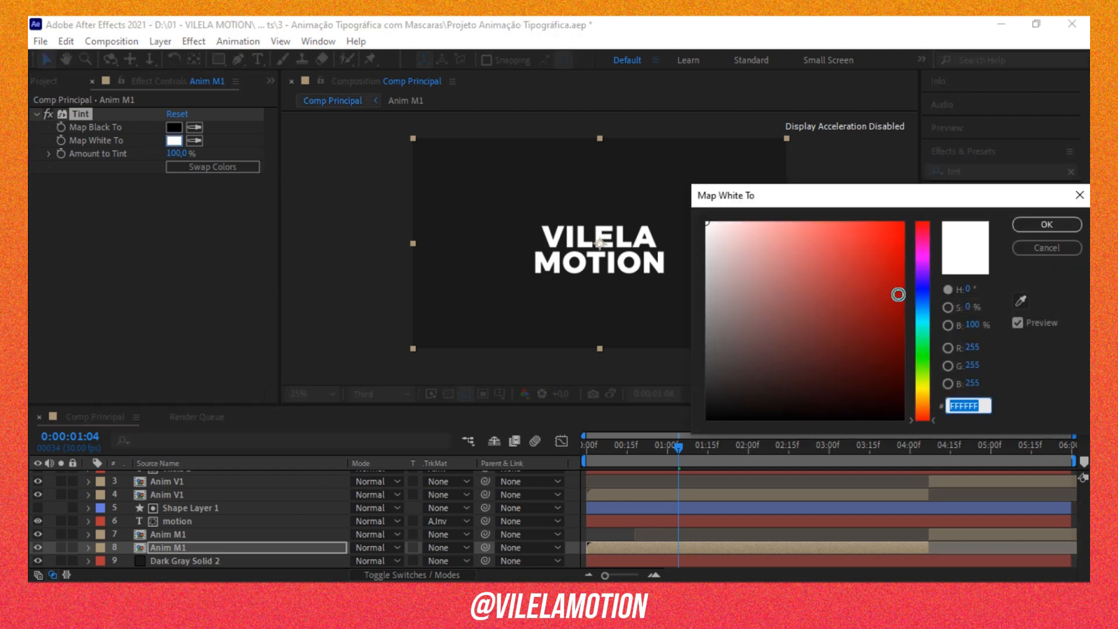
{"action": "type", "text": "F2"}
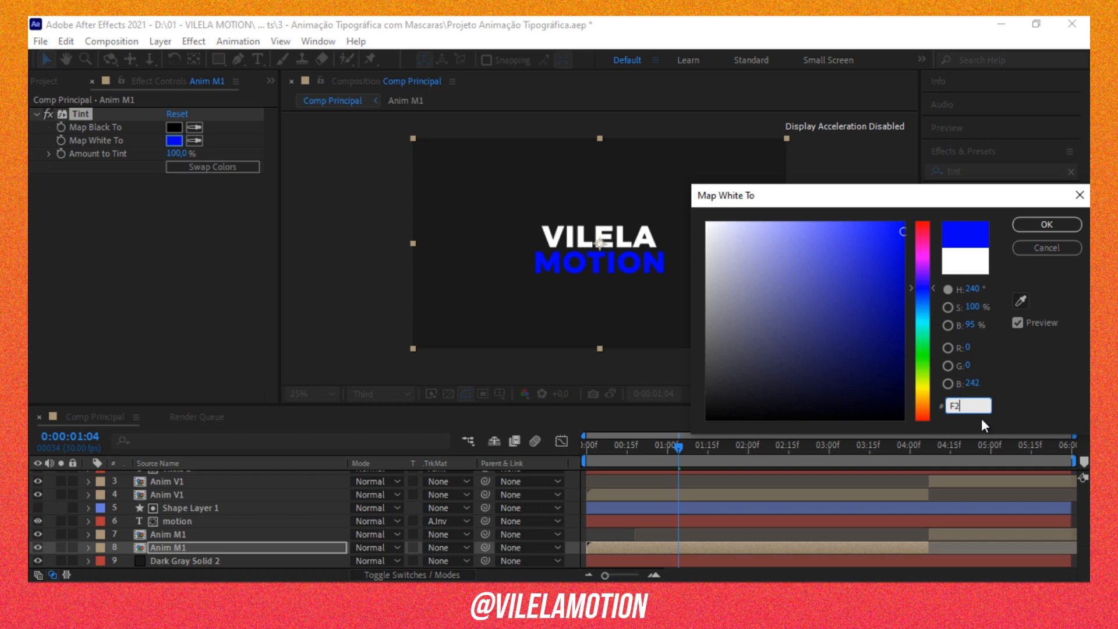
{"action": "type", "text": "295"}
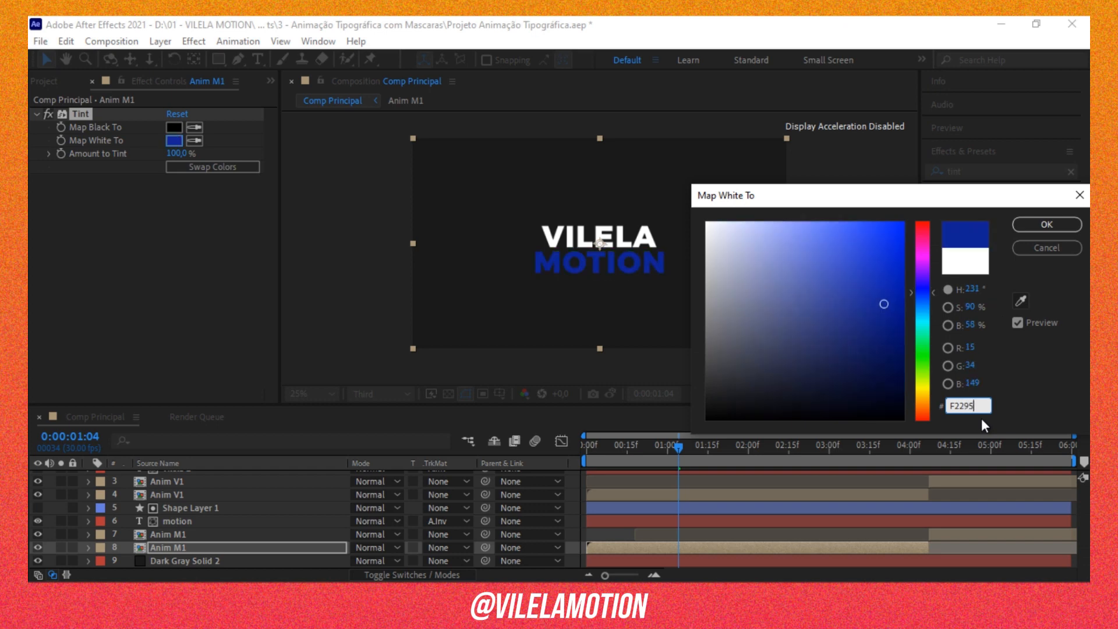
{"action": "type", "text": "0"}
{"action": "key", "text": "Return"}
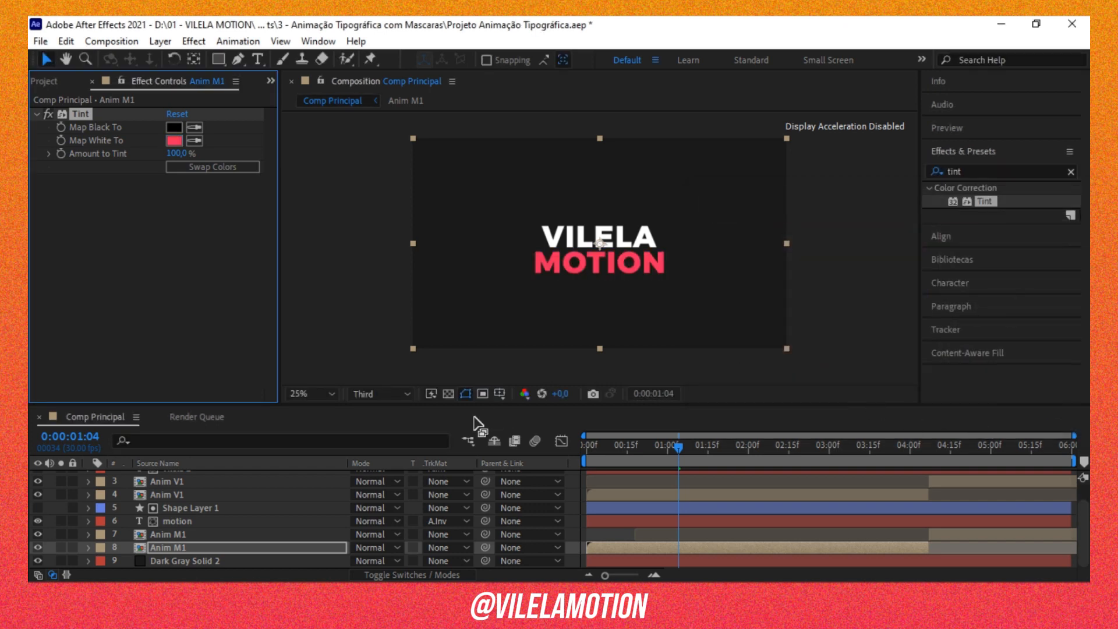
Apply Tint to the earlier Anim V1 part and map its white to the same pinkish red #F2295B.
{"action": "left_click", "coordinate": [201, 495]}
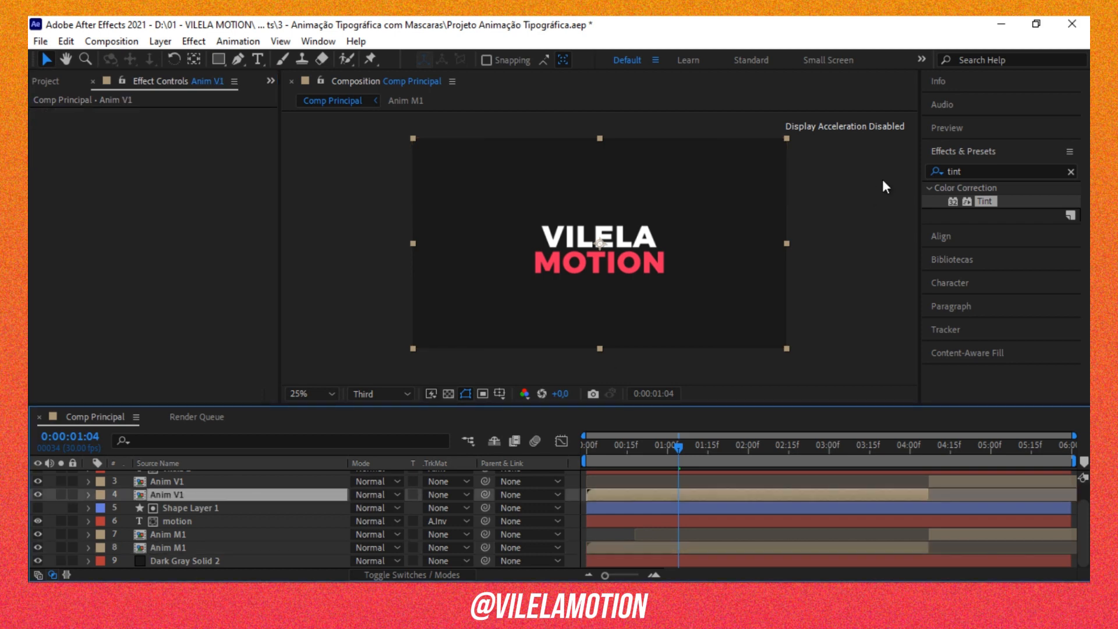
{"action": "double_click", "coordinate": [989, 197]}
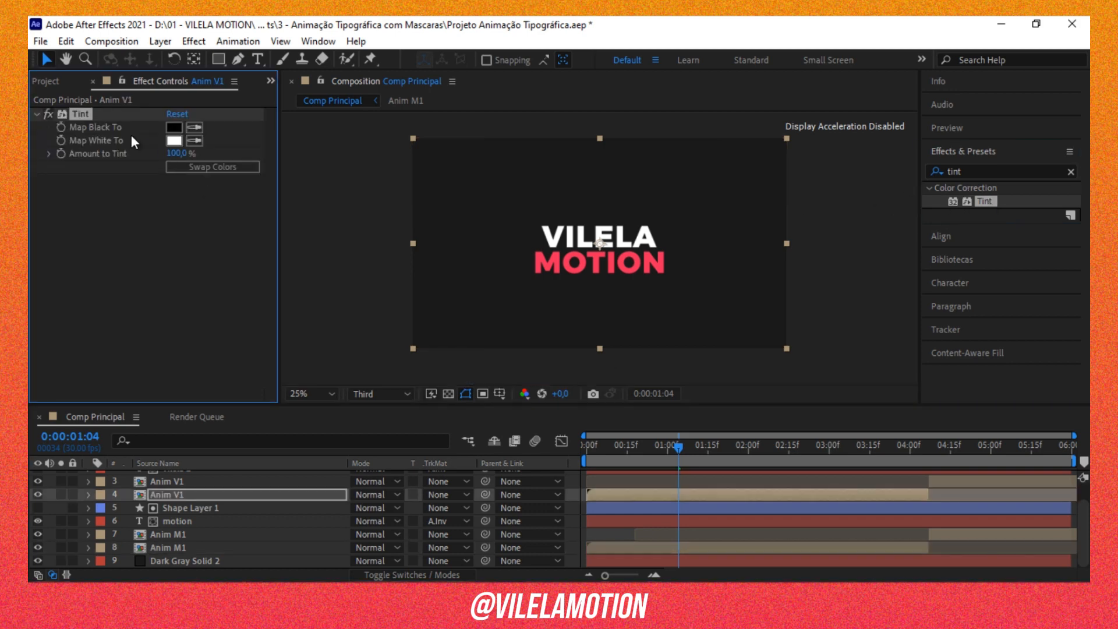
{"action": "left_click", "coordinate": [174, 141]}
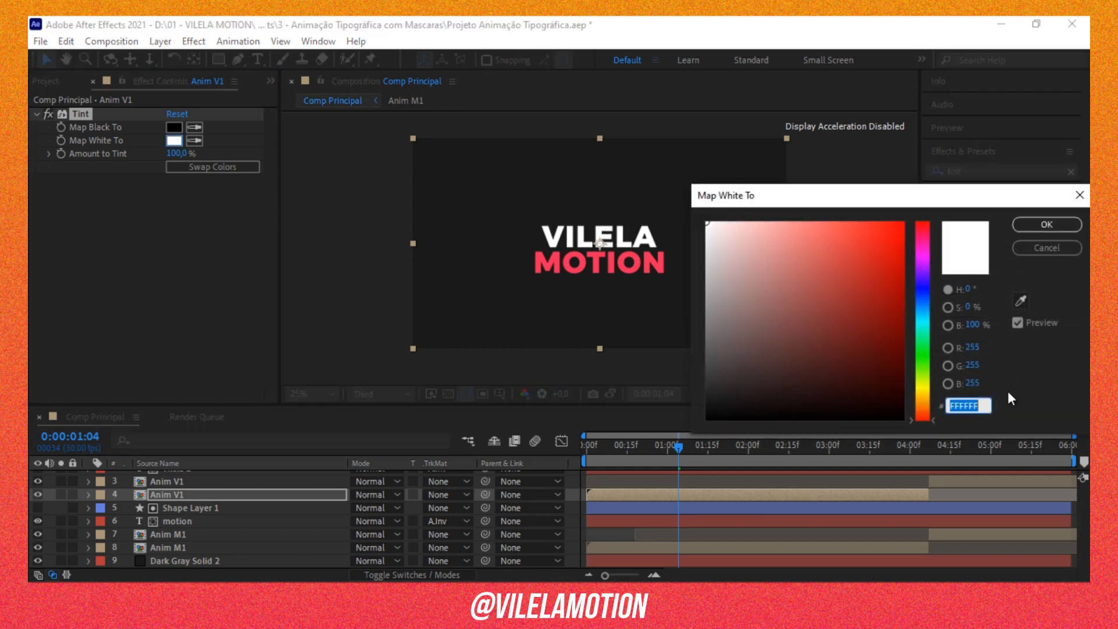
{"action": "type", "text": "F22295B"}
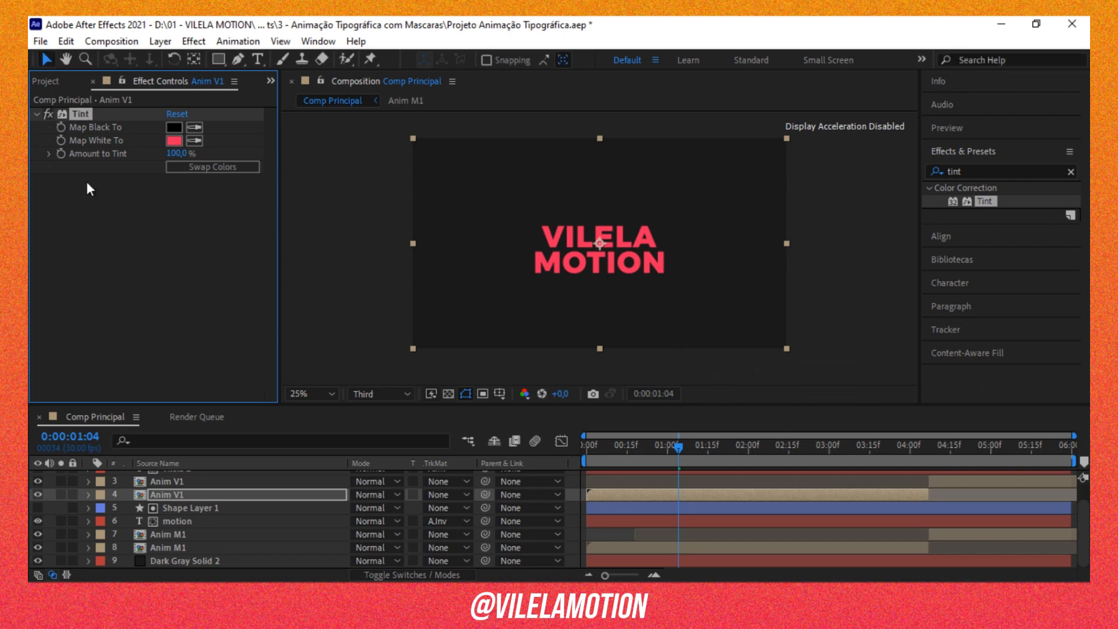
{"action": "left_click", "coordinate": [126, 239]}
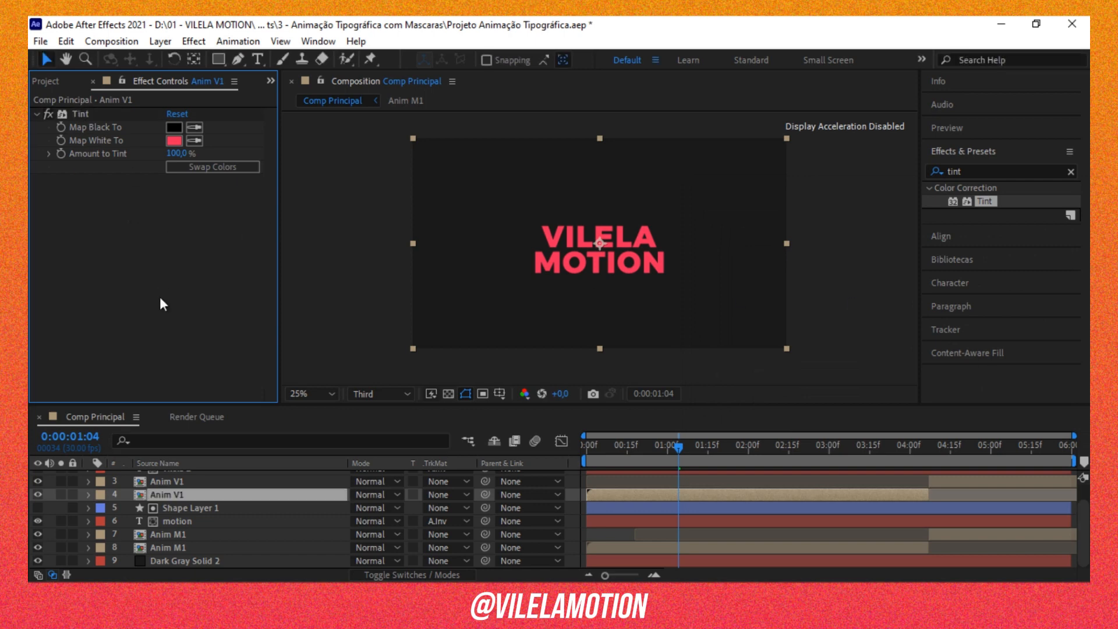
Preview the recolored title from the start and examine the slide-out at 0:00:04:12.
{"action": "left_click", "coordinate": [187, 482]}
{"action": "left_click_drag", "start_coordinate": [607, 462], "coordinate": [576, 464]}
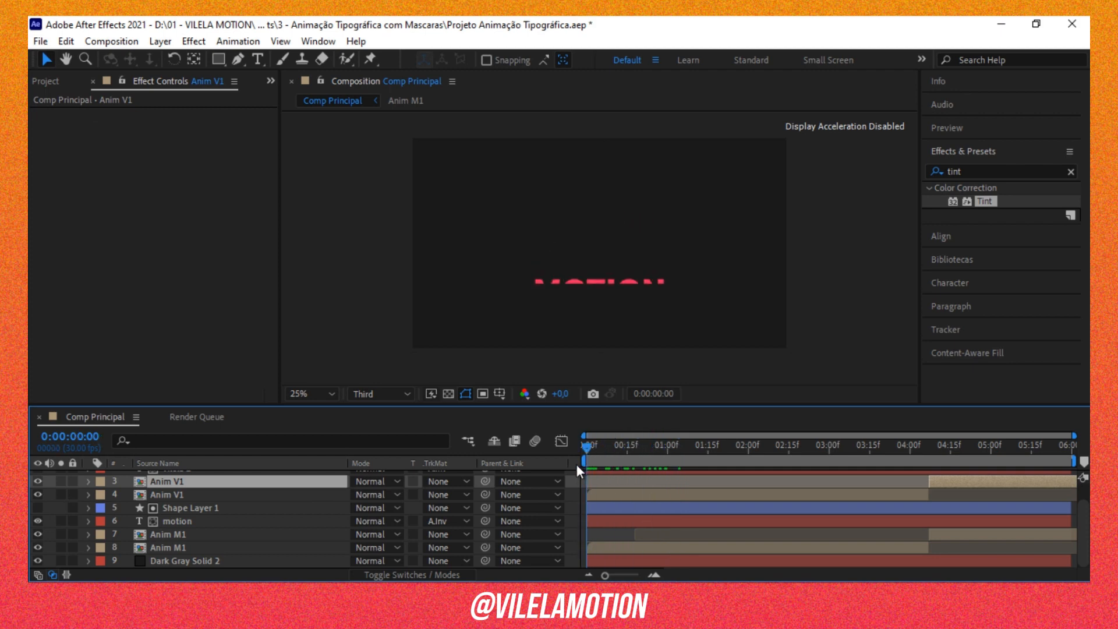
{"action": "key", "text": "space"}
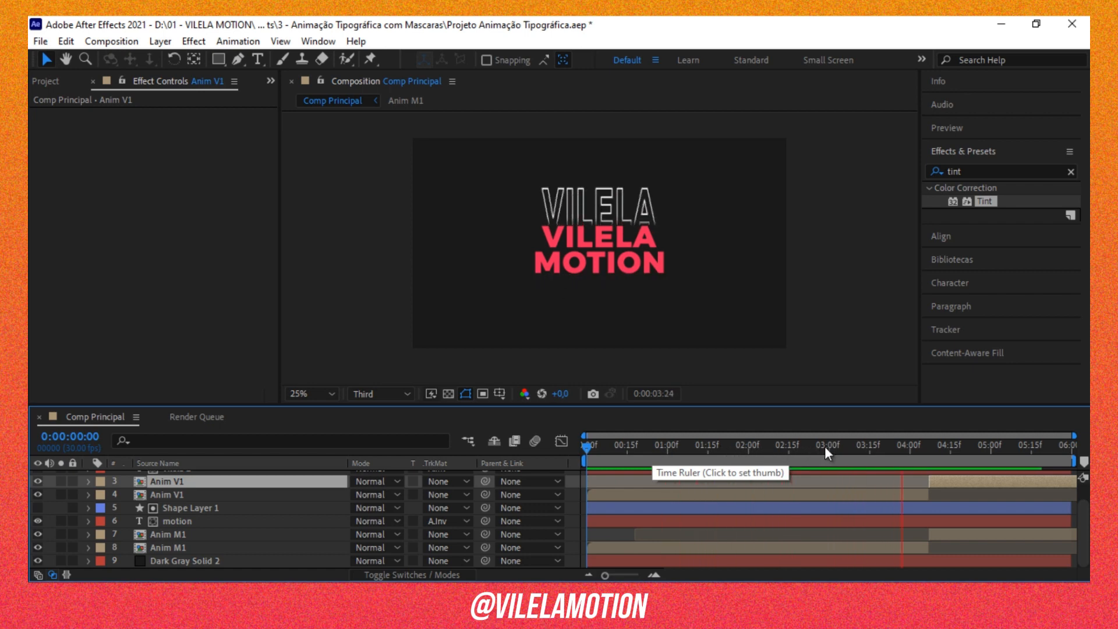
{"action": "left_click", "coordinate": [920, 453]}
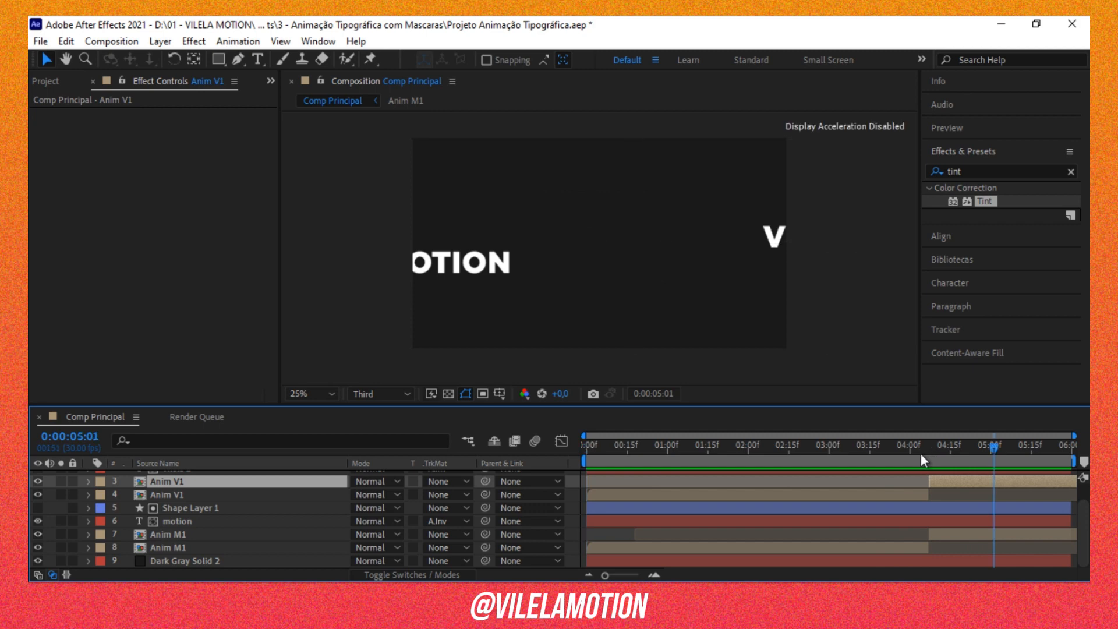
{"action": "left_click_drag", "start_coordinate": [925, 455], "coordinate": [942, 460]}
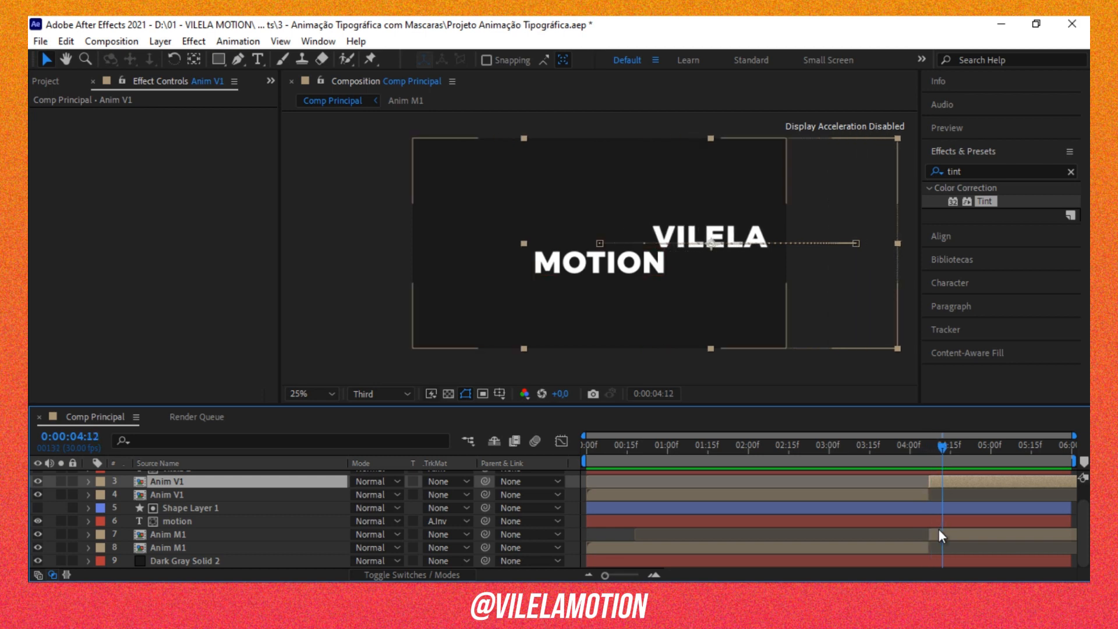
Reveal the later Anim M1 part's Position keyframes and split the layer at its middle keyframe, 0:00:04:25.
{"action": "left_click", "coordinate": [243, 542]}
{"action": "left_click", "coordinate": [237, 532]}
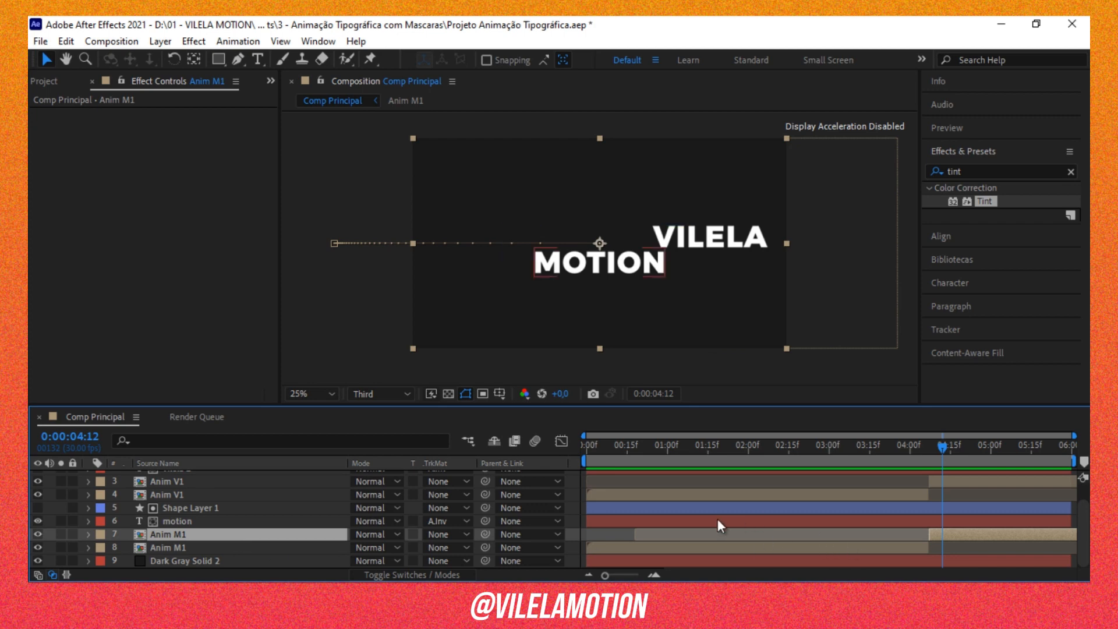
{"action": "key", "text": "p"}
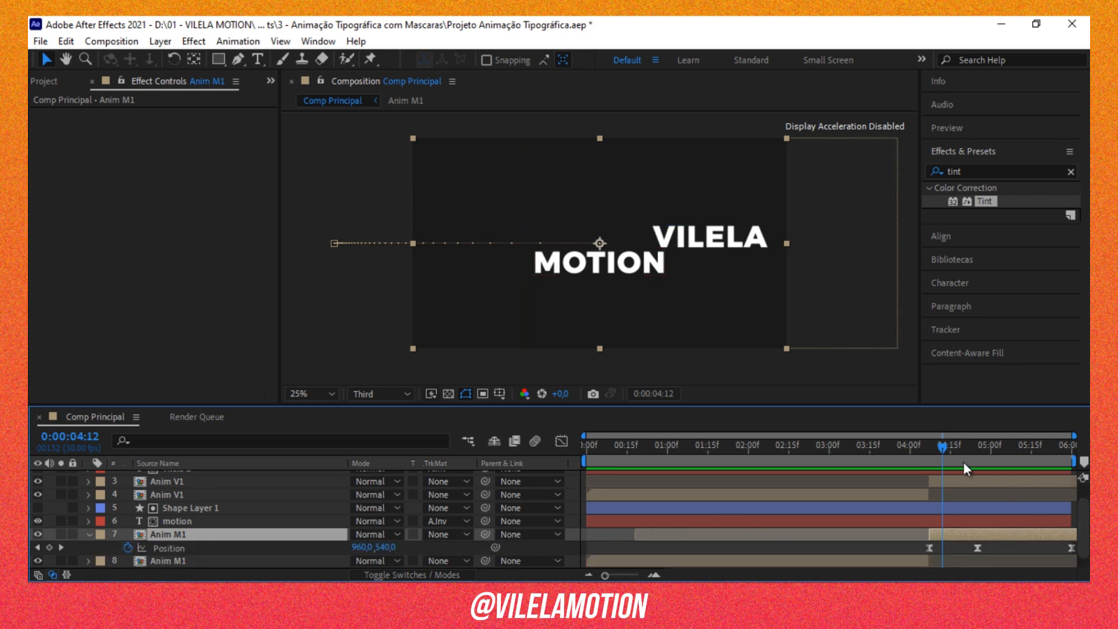
{"action": "left_click_drag", "start_coordinate": [943, 454], "coordinate": [979, 466]}
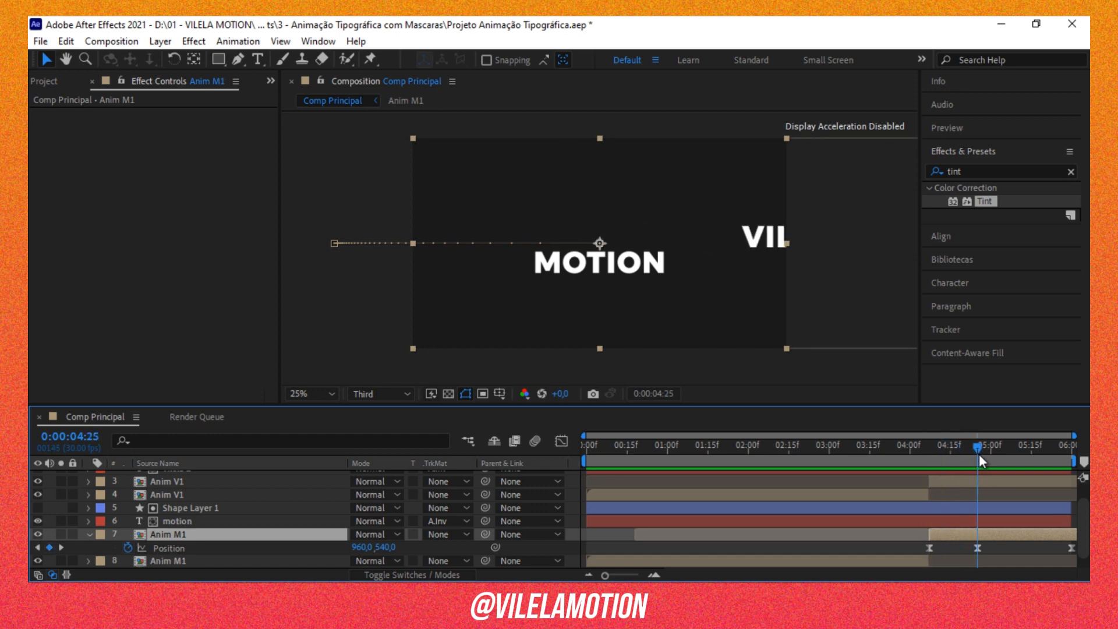
{"action": "left_click_drag", "start_coordinate": [979, 454], "coordinate": [969, 460]}
{"action": "key", "text": "ctrl+shift+d"}
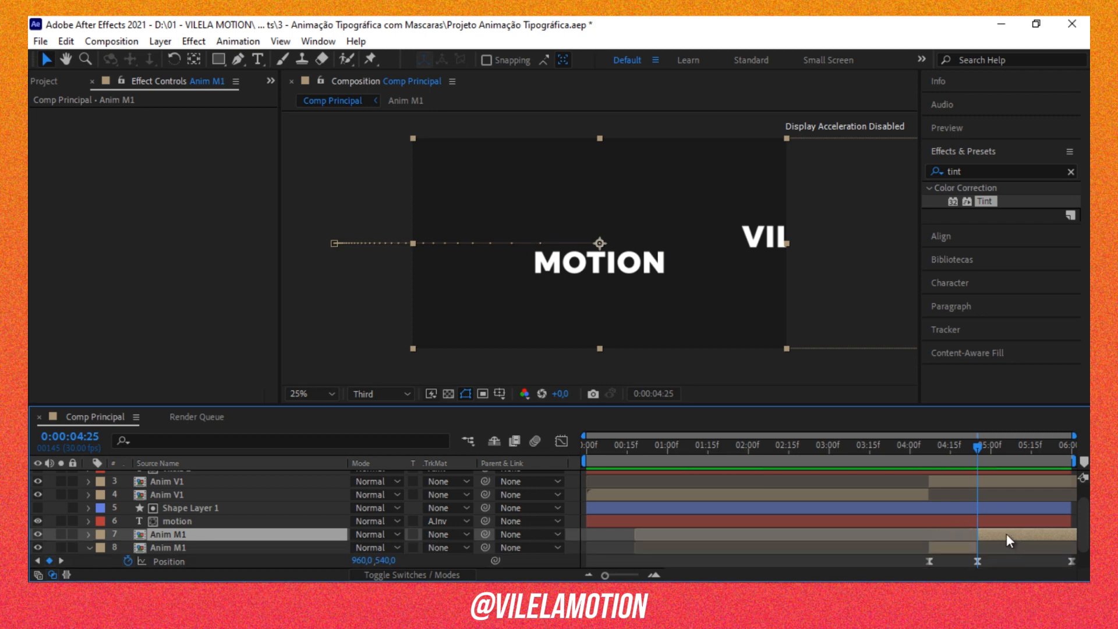
Paste the pinkish red Tint onto the Anim M1 part after the split and preview the slide-out.
{"action": "left_click", "coordinate": [160, 236]}
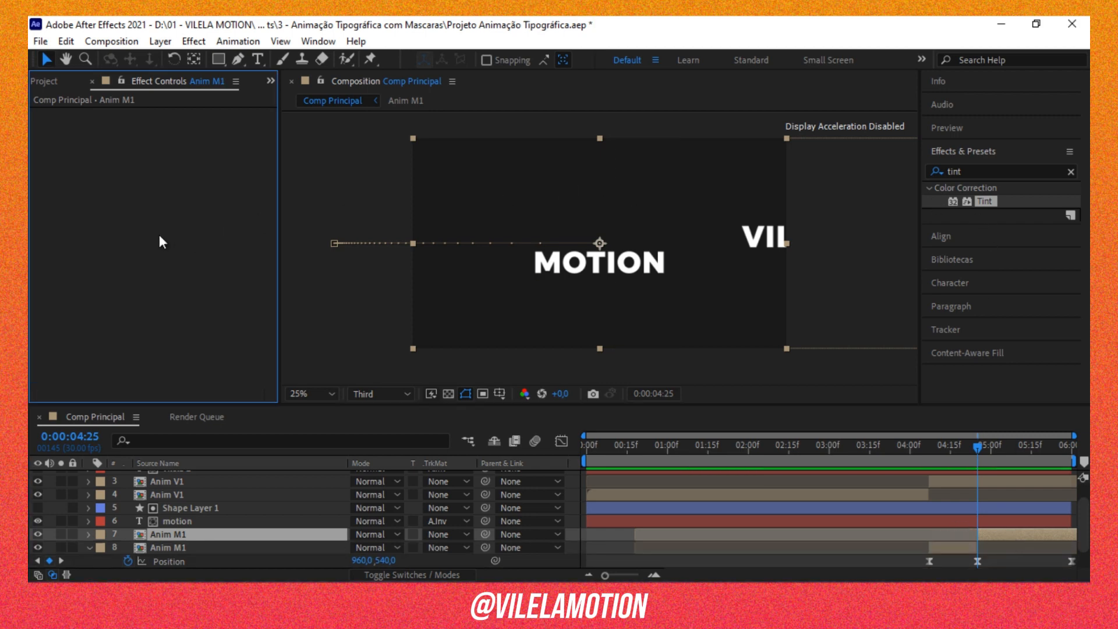
{"action": "key", "text": "ctrl+v"}
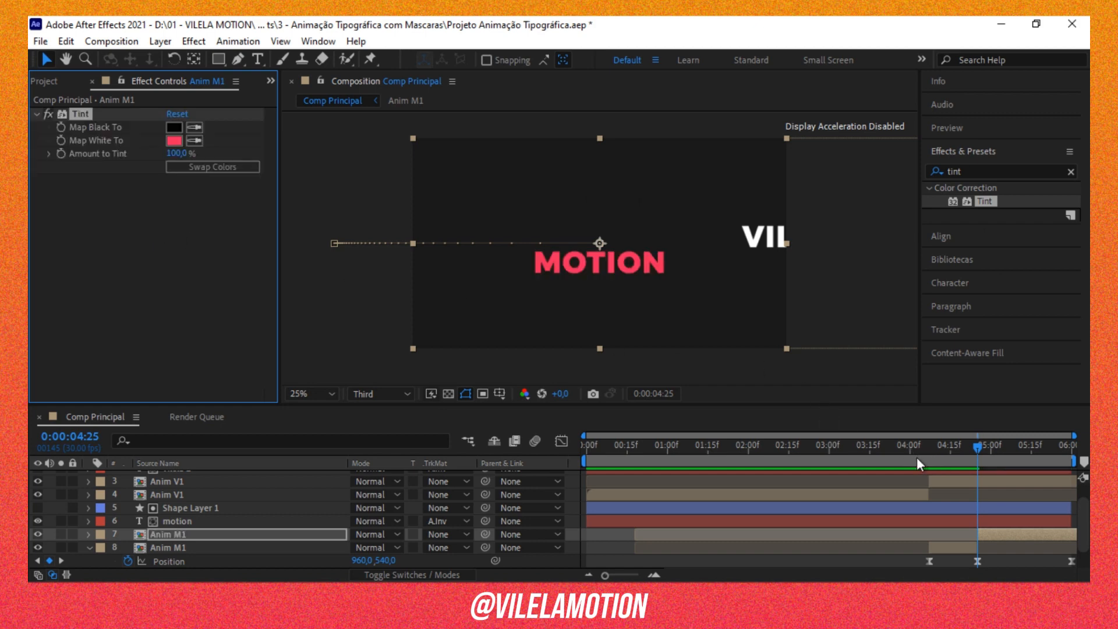
{"action": "scroll", "coordinate": [918, 473], "scroll_direction": "down", "scroll_amount": 1}
{"action": "left_click", "coordinate": [894, 449]}
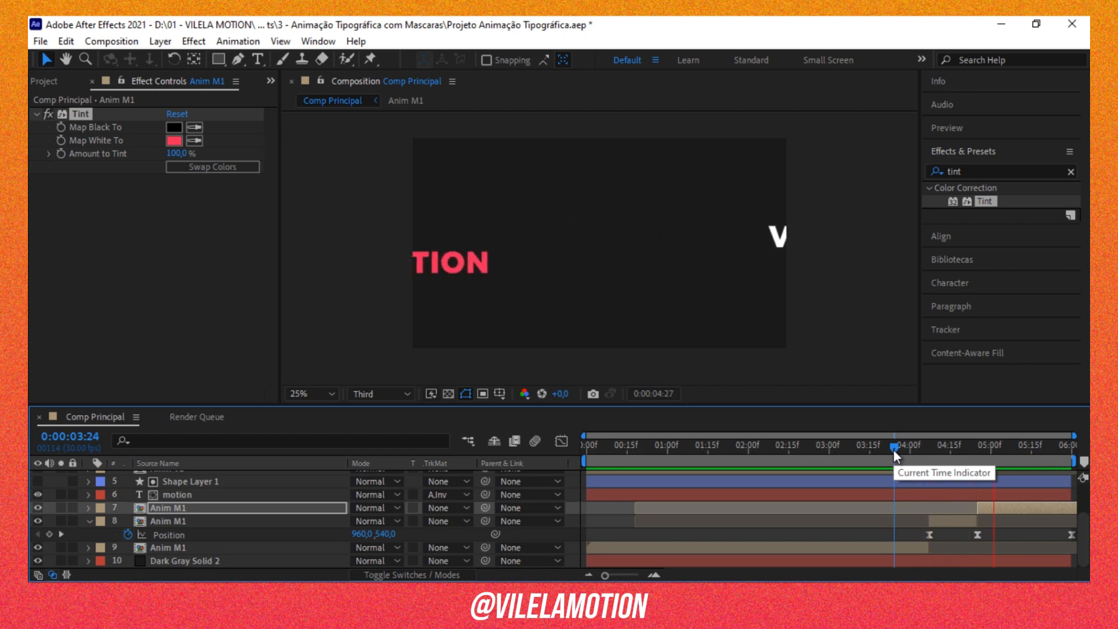
{"action": "left_click", "coordinate": [874, 459]}
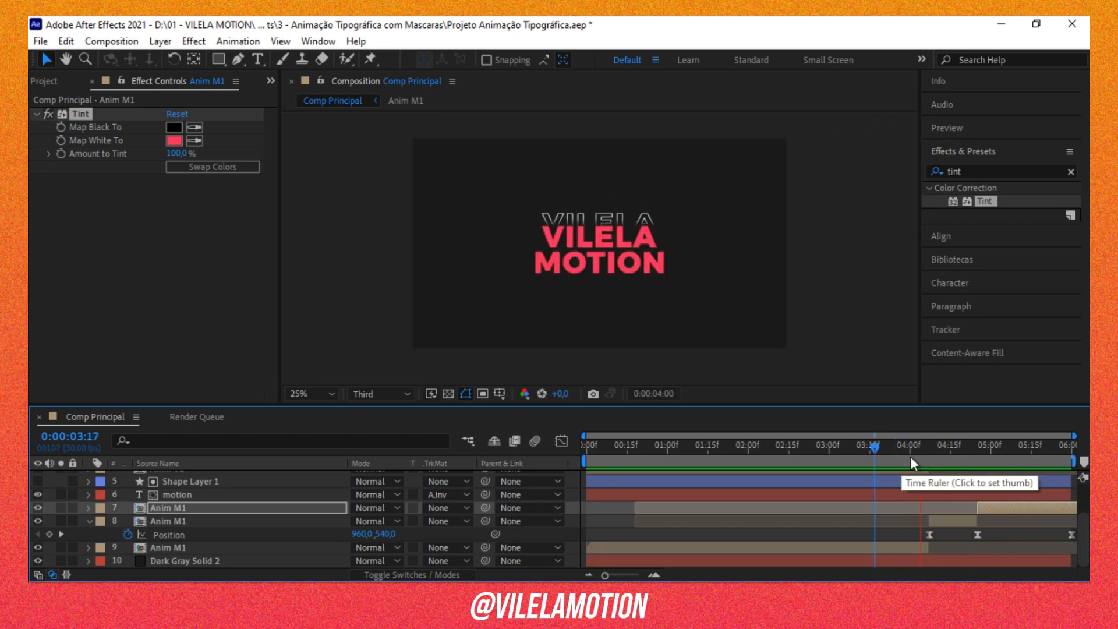
Paste the pinkish red Tint onto the short middle Anim M1 part that ends at 0:00:04:25.
{"action": "left_click_drag", "start_coordinate": [910, 458], "coordinate": [953, 469]}
{"action": "left_click", "coordinate": [960, 521]}
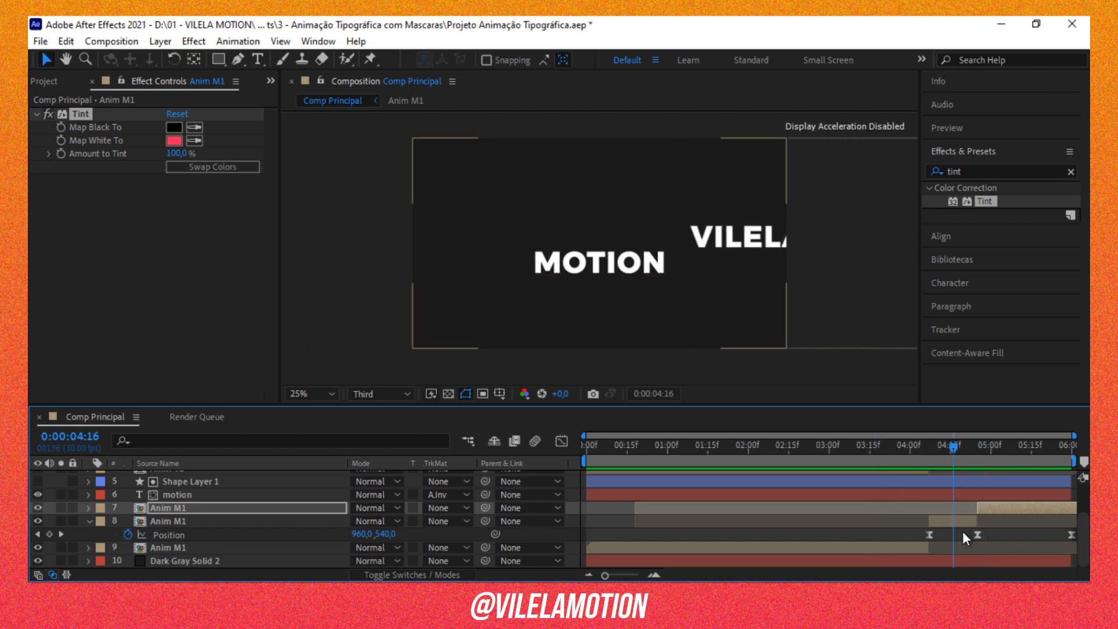
{"action": "left_click", "coordinate": [196, 267]}
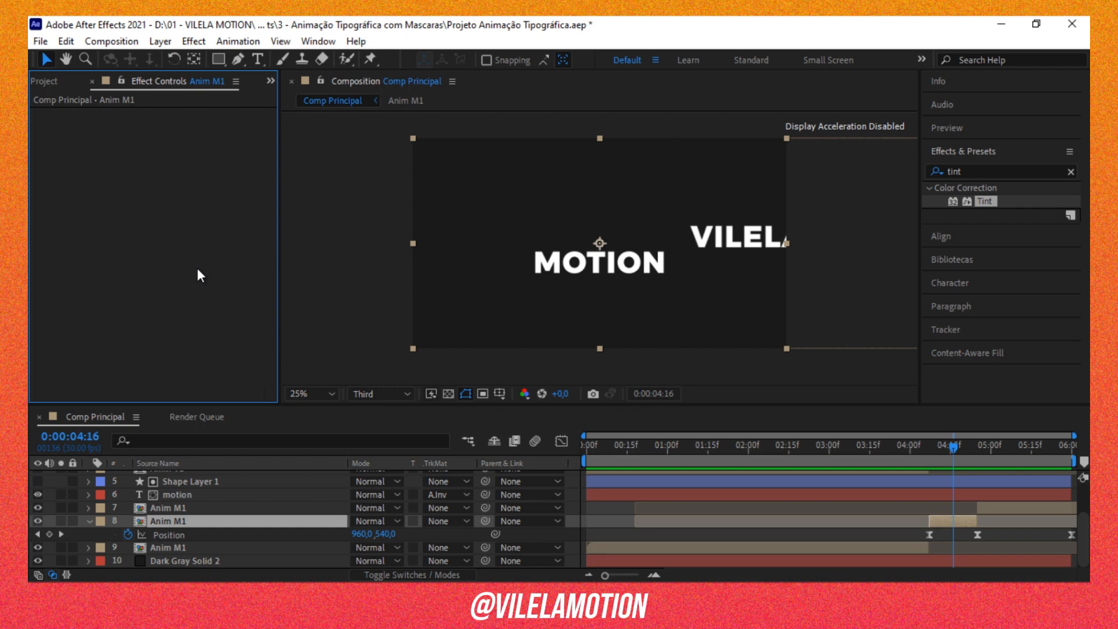
{"action": "key", "text": "ctrl+v"}
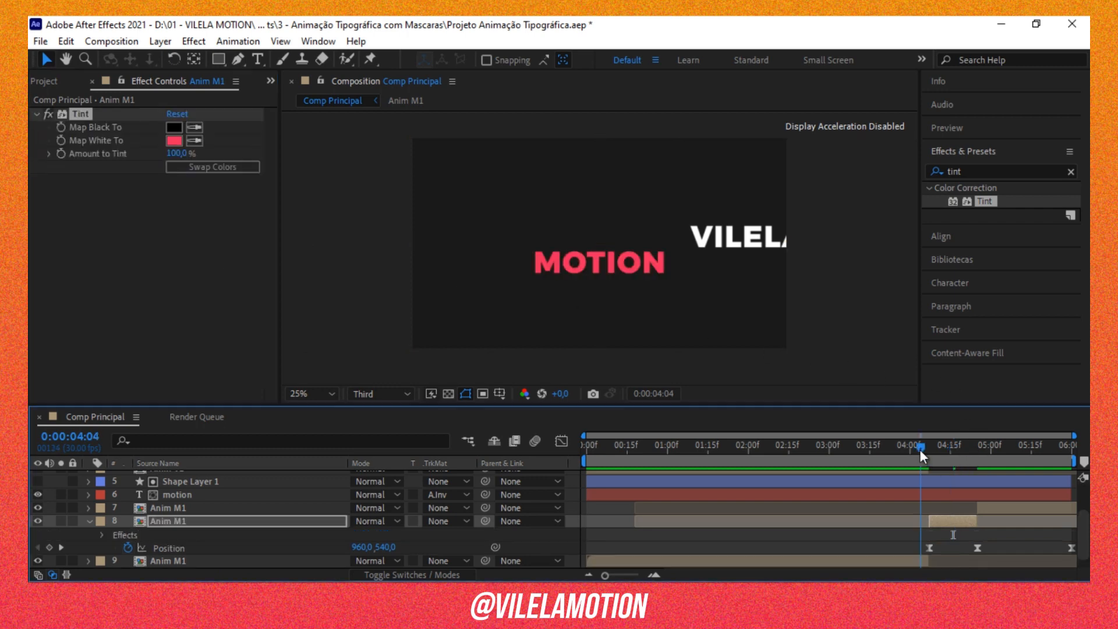
Delete the Tint from the last Anim M1 part and replay the composition from the start.
{"action": "left_click_drag", "start_coordinate": [920, 449], "coordinate": [993, 452]}
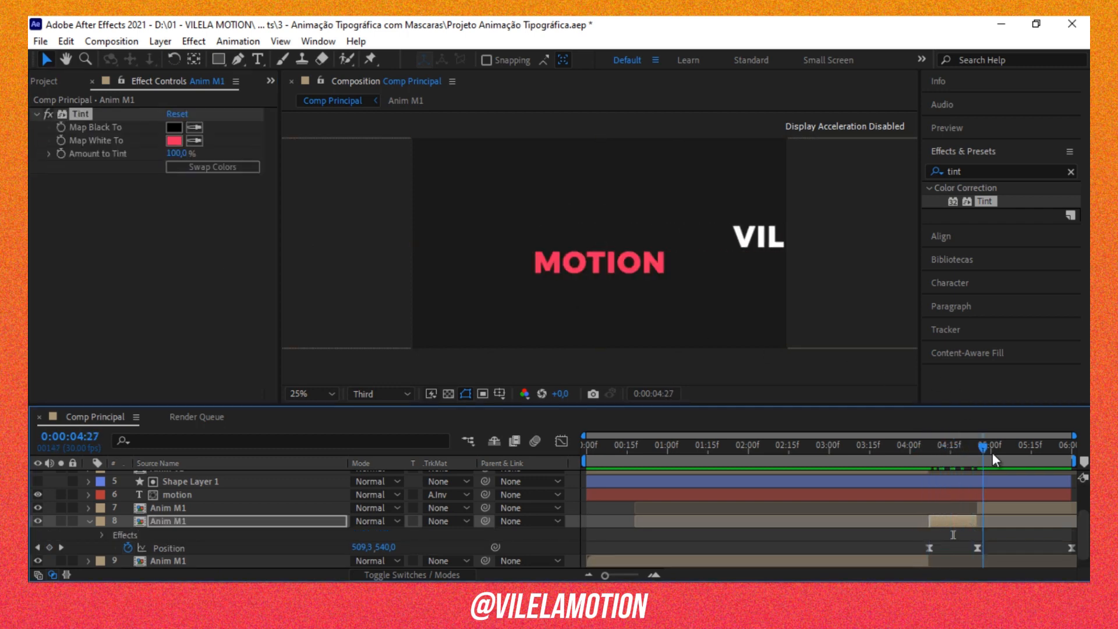
{"action": "left_click", "coordinate": [993, 506]}
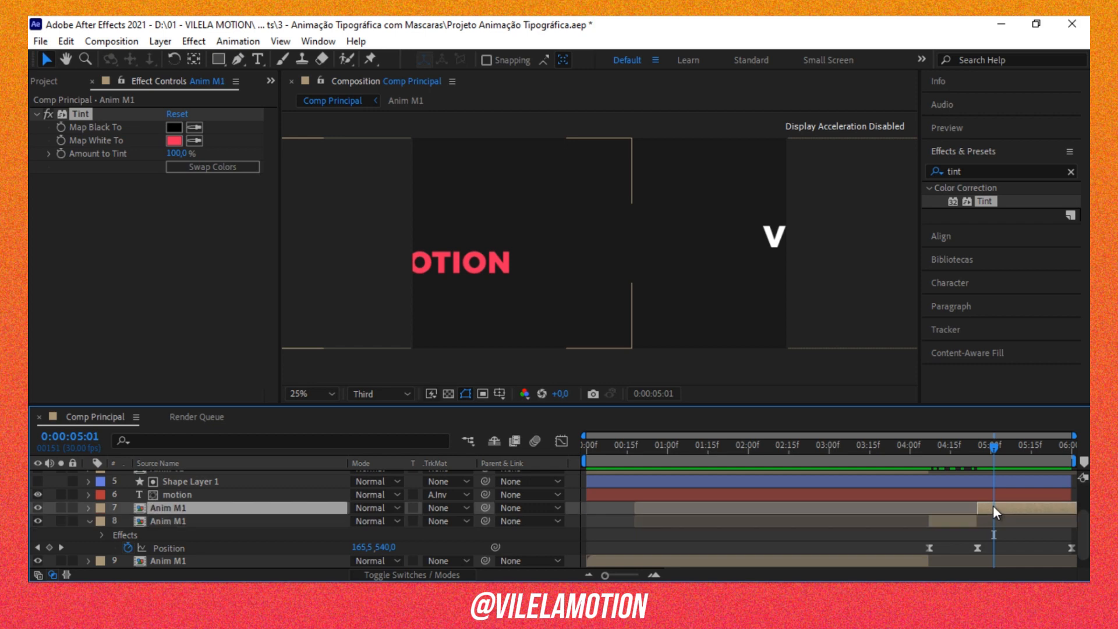
{"action": "left_click", "coordinate": [73, 115]}
{"action": "key", "text": "Delete"}
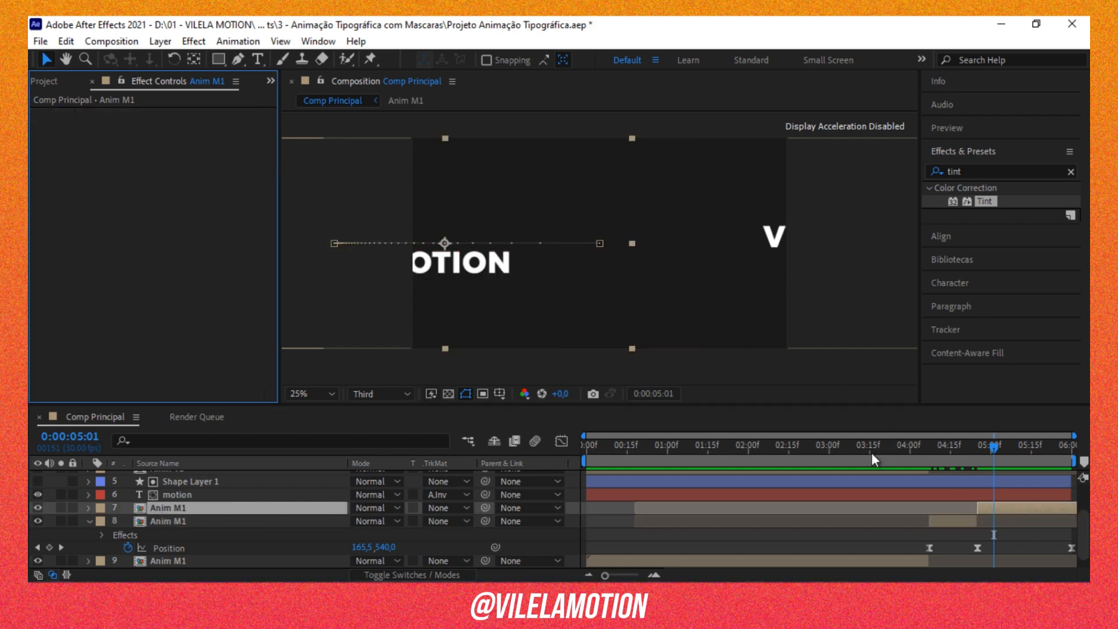
{"action": "left_click_drag", "start_coordinate": [872, 453], "coordinate": [412, 466]}
{"action": "key", "text": "space"}
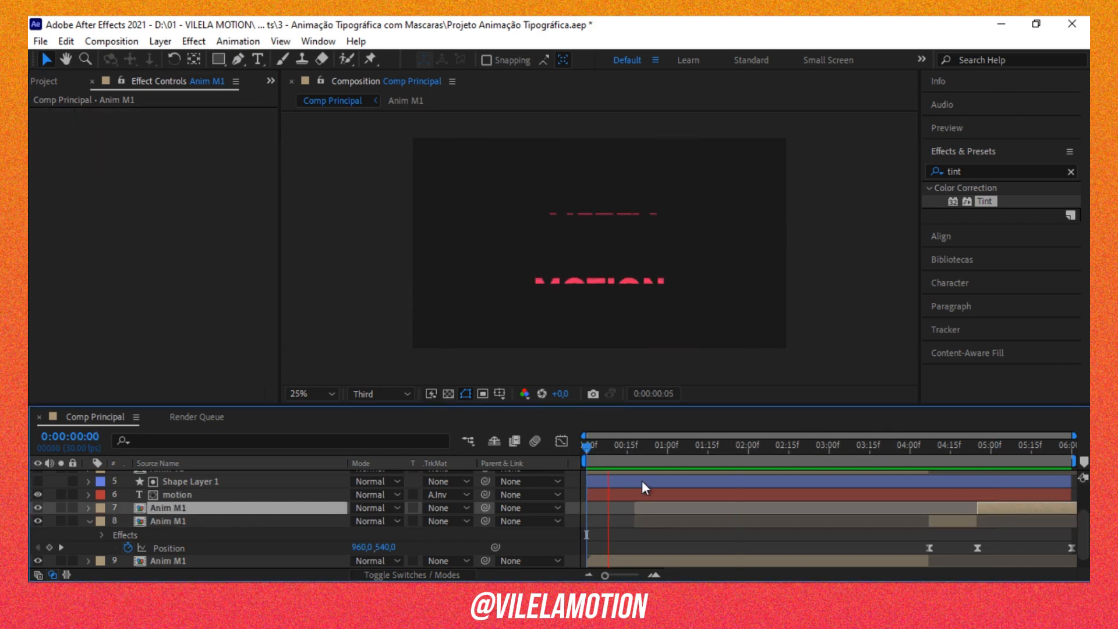